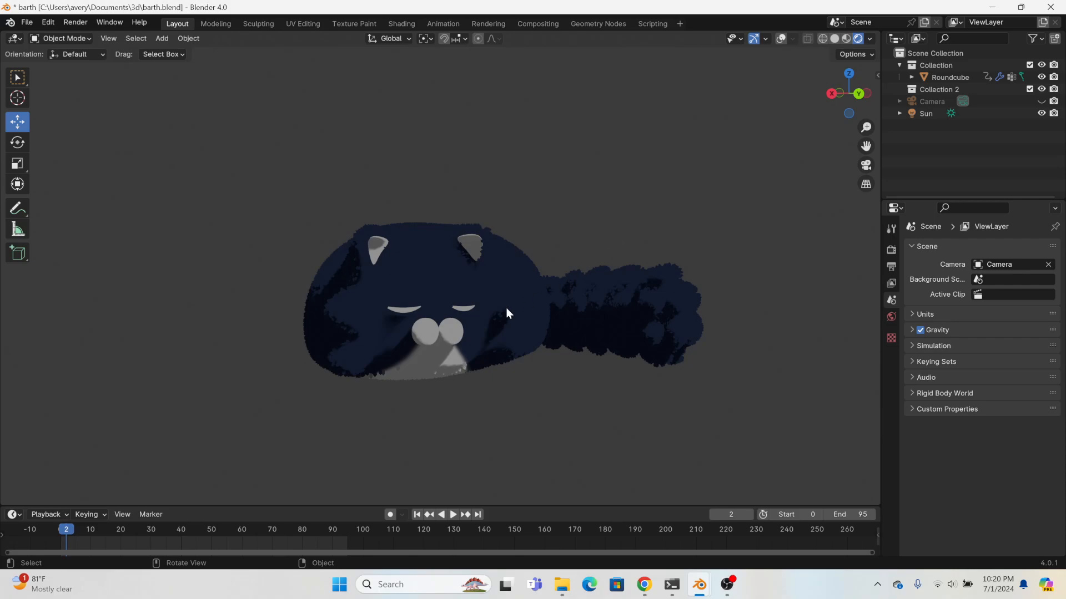
- Examine the finished cat model from several sides and play its animation
scroll(481, 325, up, 5)
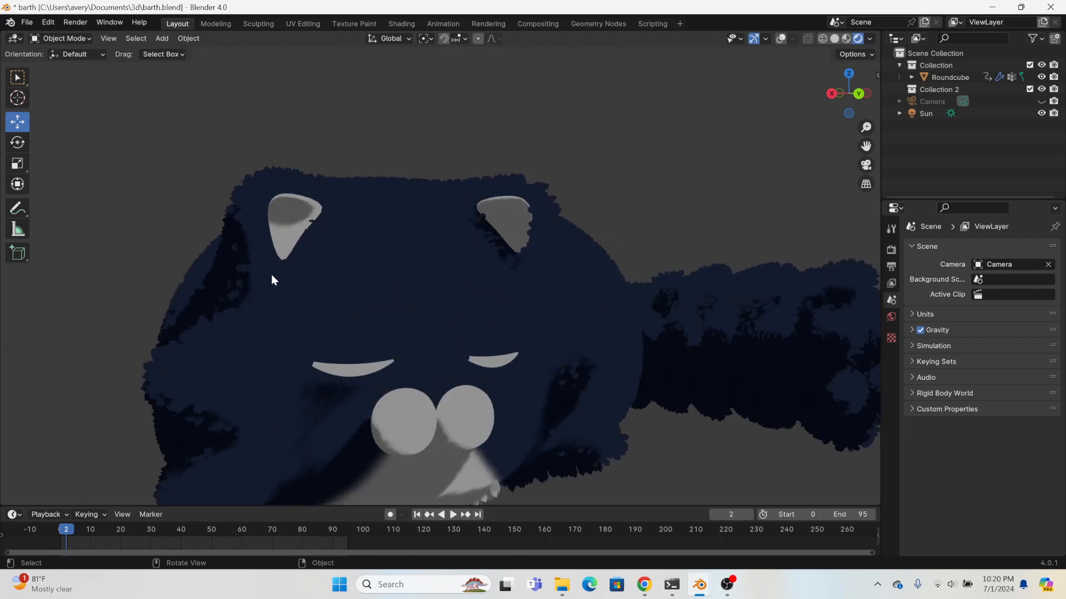
middle_drag(271, 279, 433, 286)
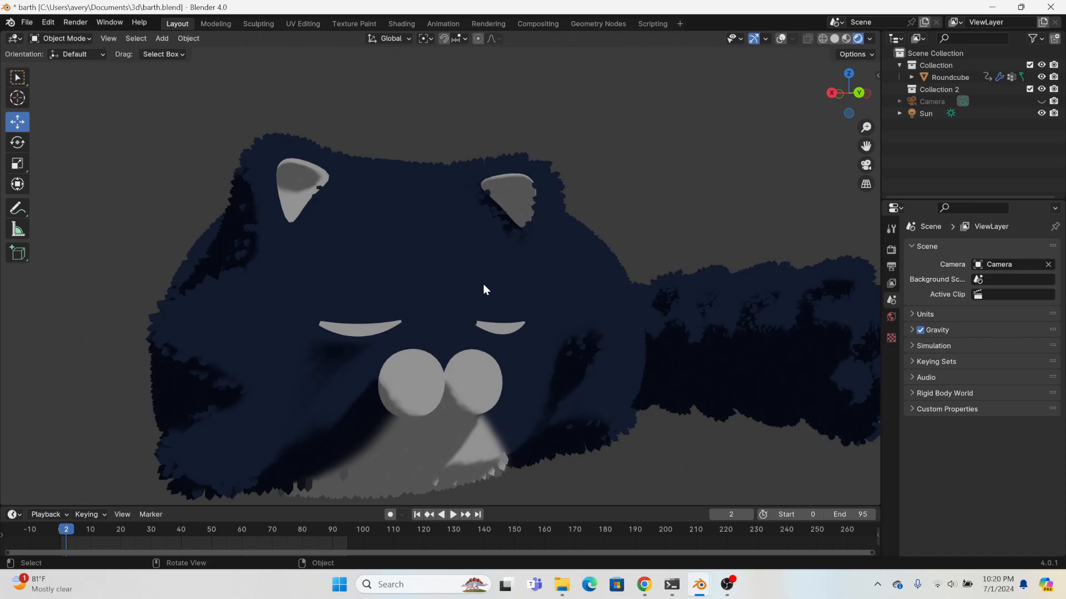
middle_drag(728, 396, 661, 304)
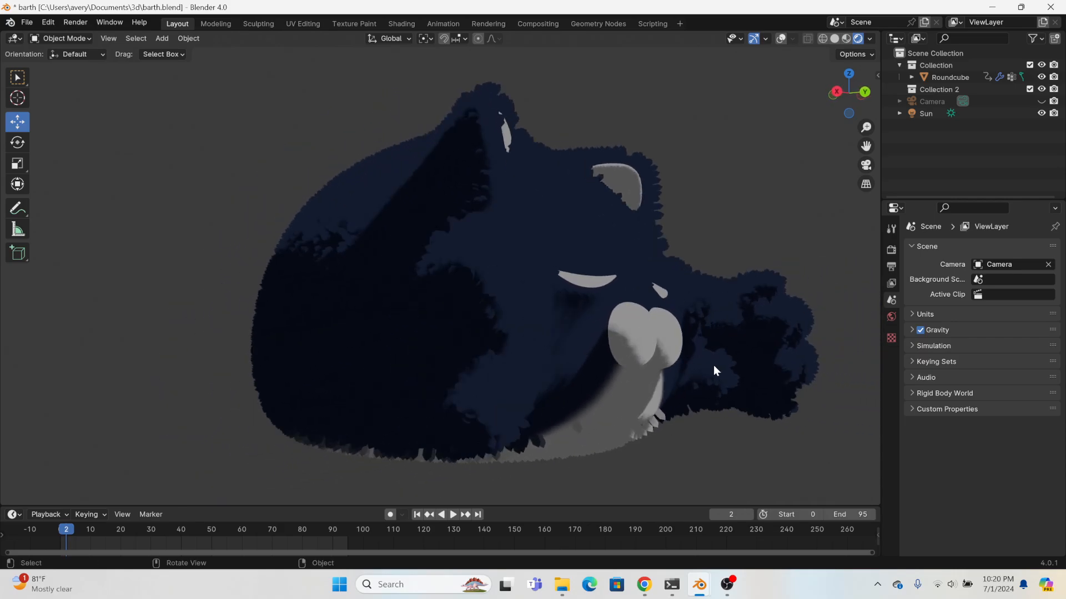
middle_drag(647, 352, 609, 286)
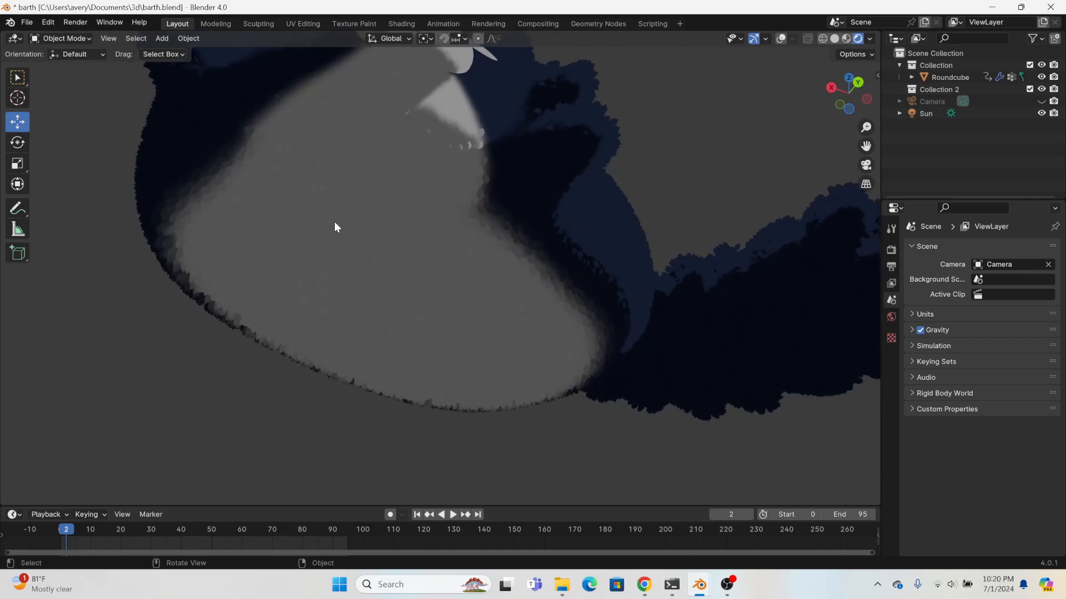
middle_drag(335, 227, 291, 321)
scroll(290, 324, down, 3)
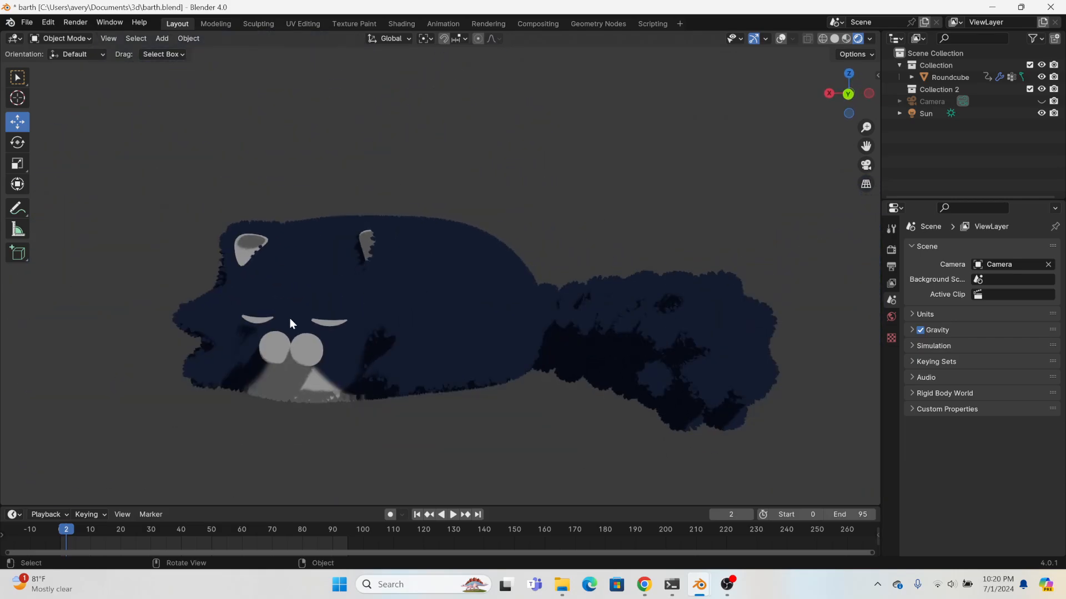
scroll(290, 324, down, 1)
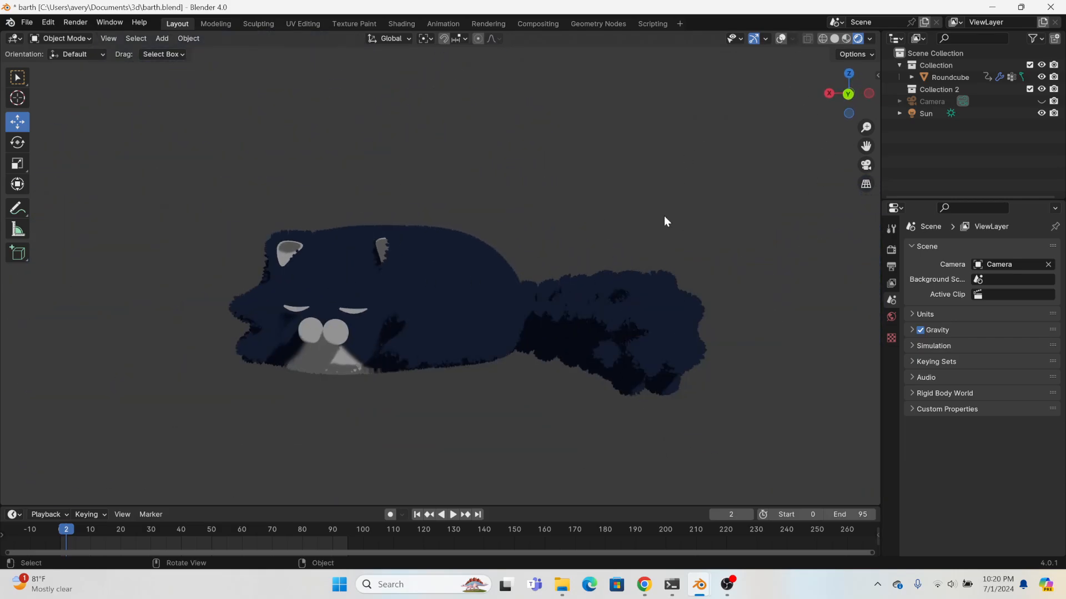
key(space)
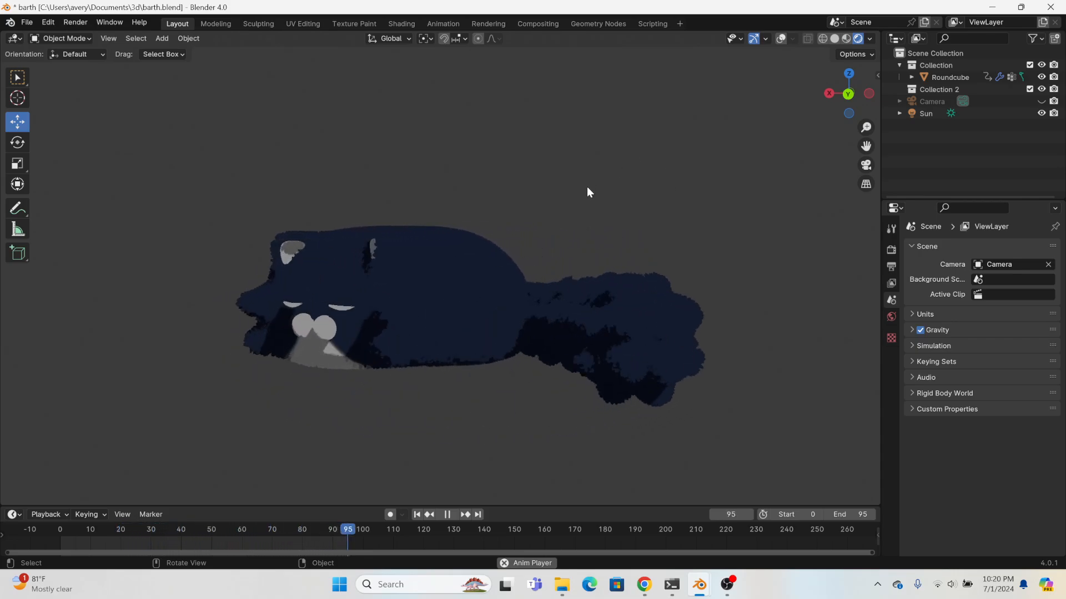
key(space)
- Exclude the cat's collection from the view layer and turn on viewport overlays in an orthographic back view
click(1029, 65)
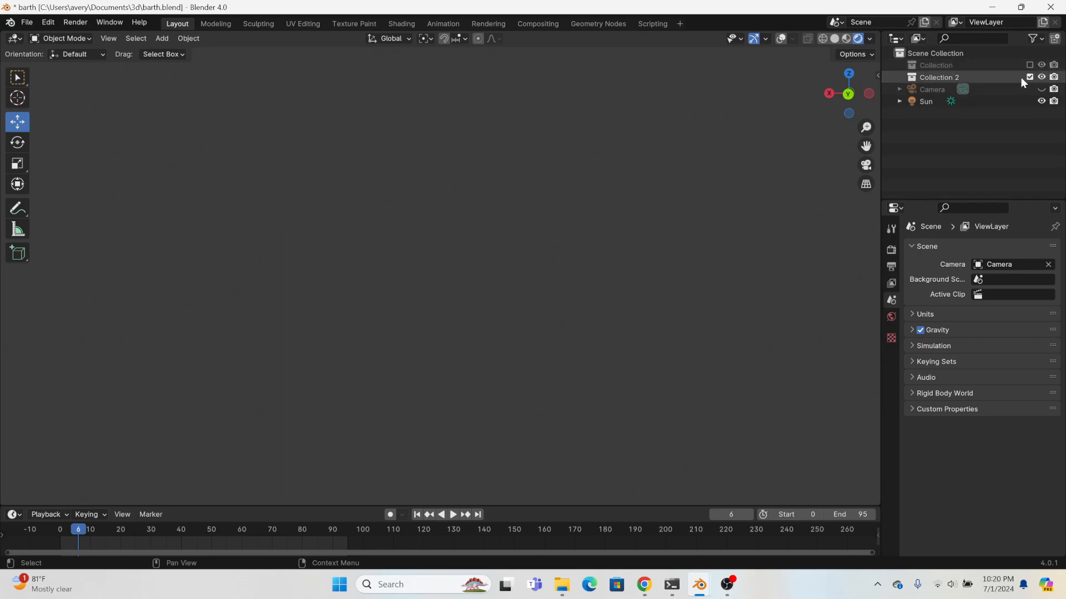
click(781, 38)
click(848, 74)
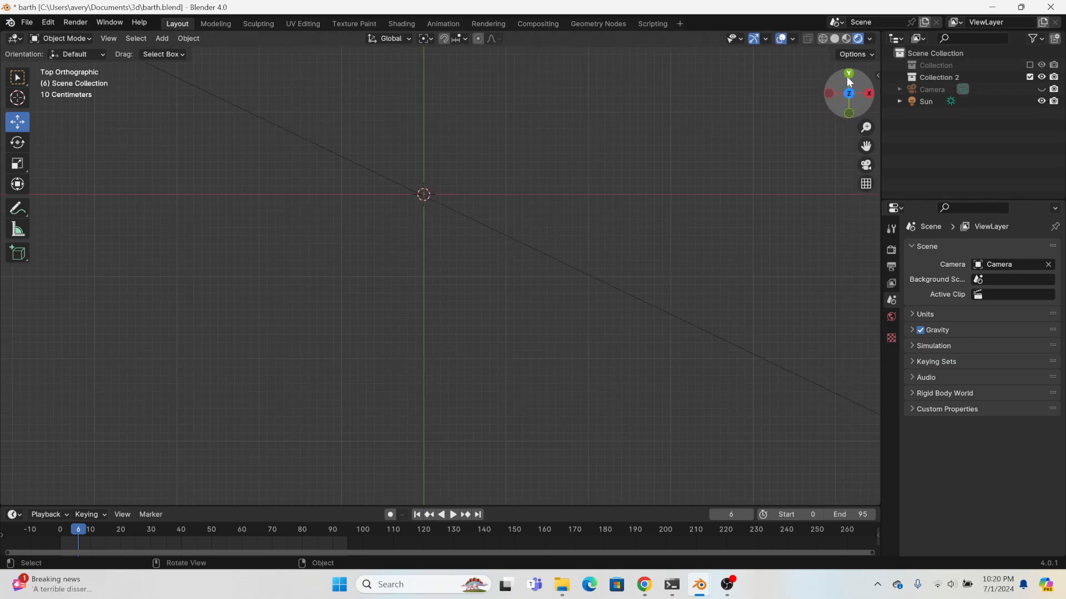
click(849, 76)
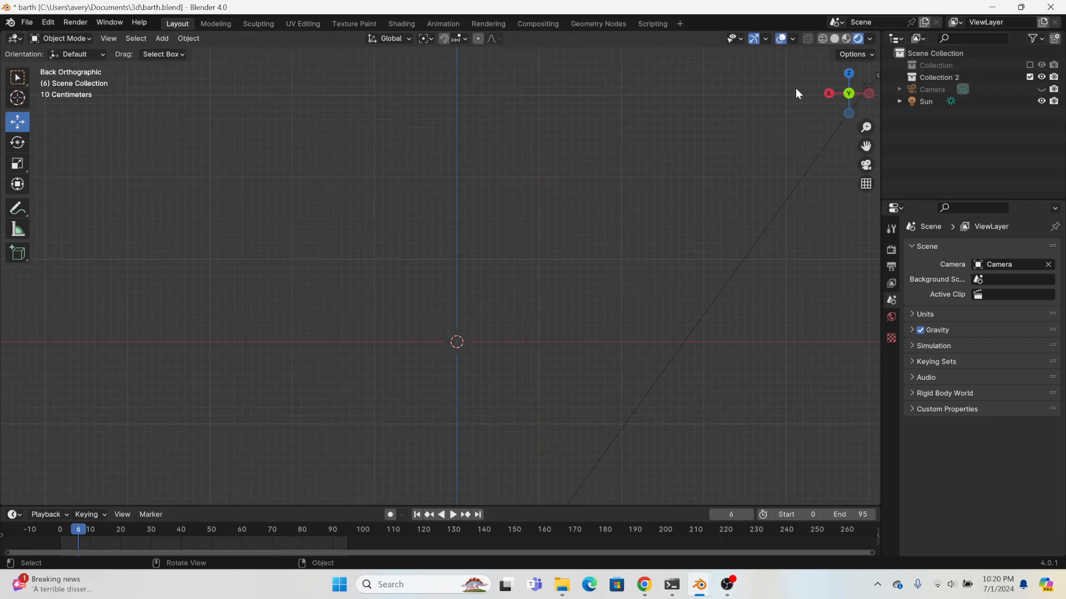
- Add a 2 m cube mesh at the world origin
click(165, 38)
mouse_move(198, 53)
click(272, 66)
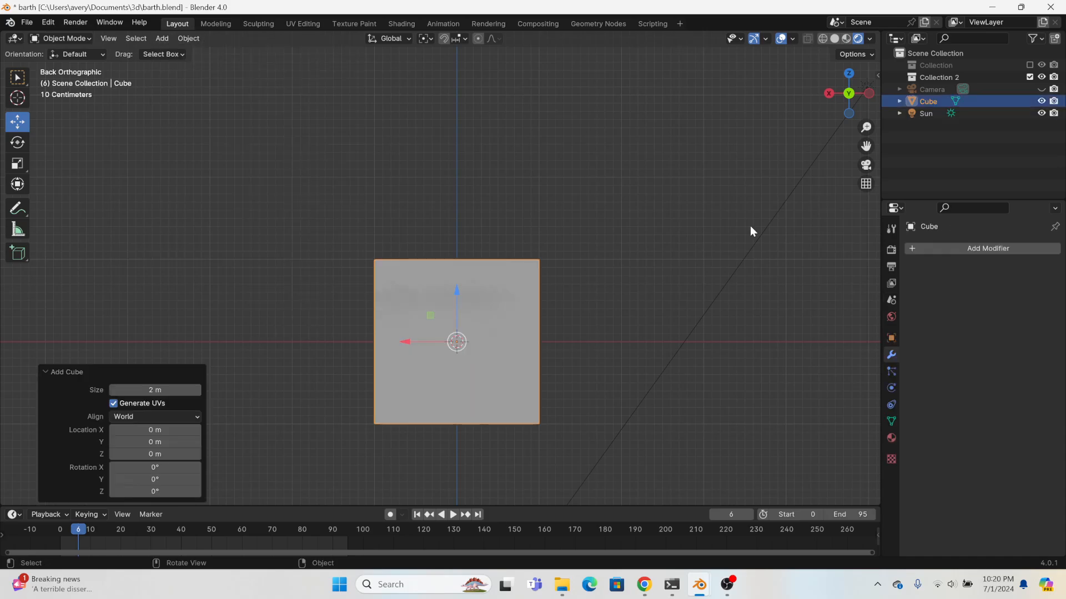
- Give the cube a Subdivision Surface modifier with viewport level 2 and apply it
click(944, 245)
mouse_move(944, 245)
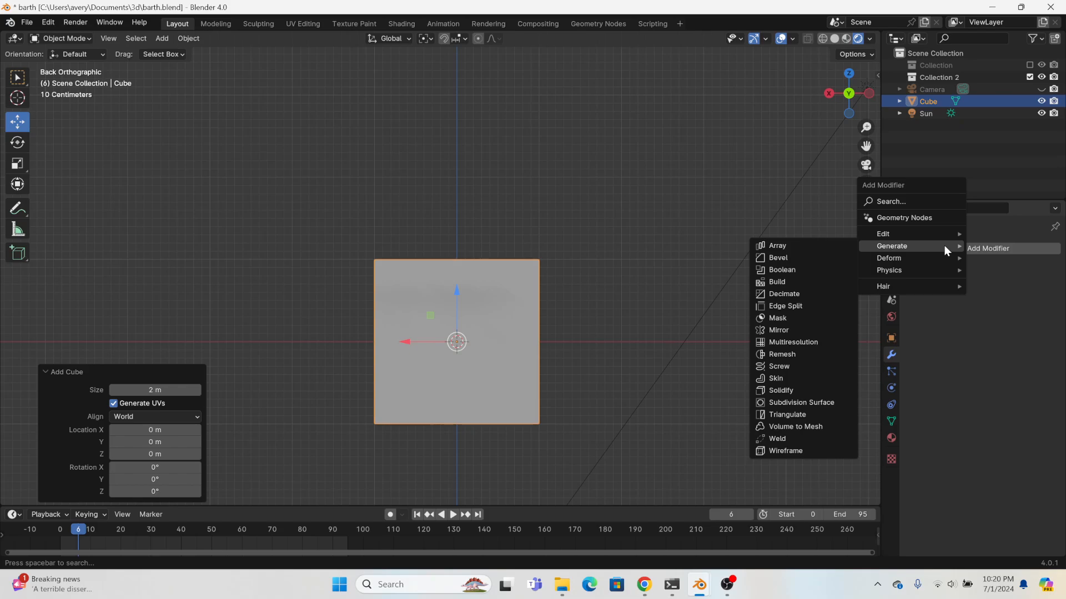
click(807, 402)
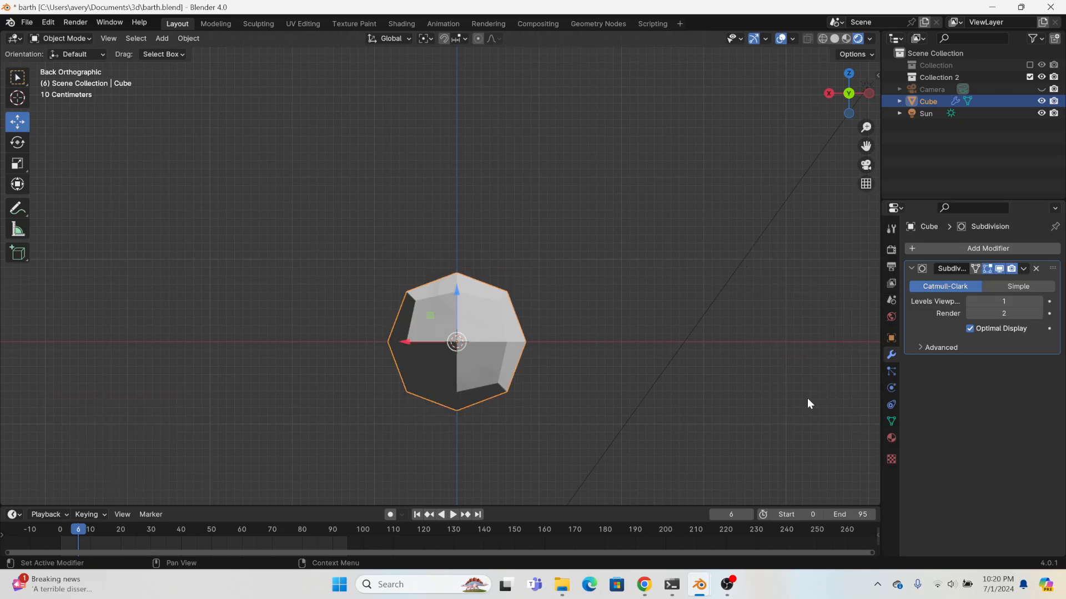
click(1039, 301)
click(1026, 269)
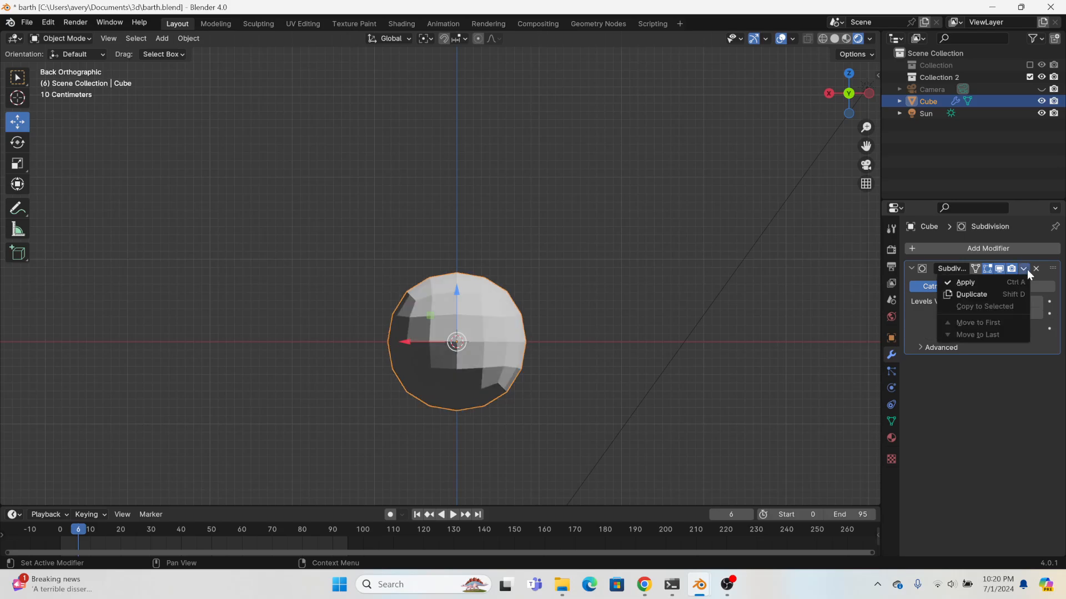
click(1021, 282)
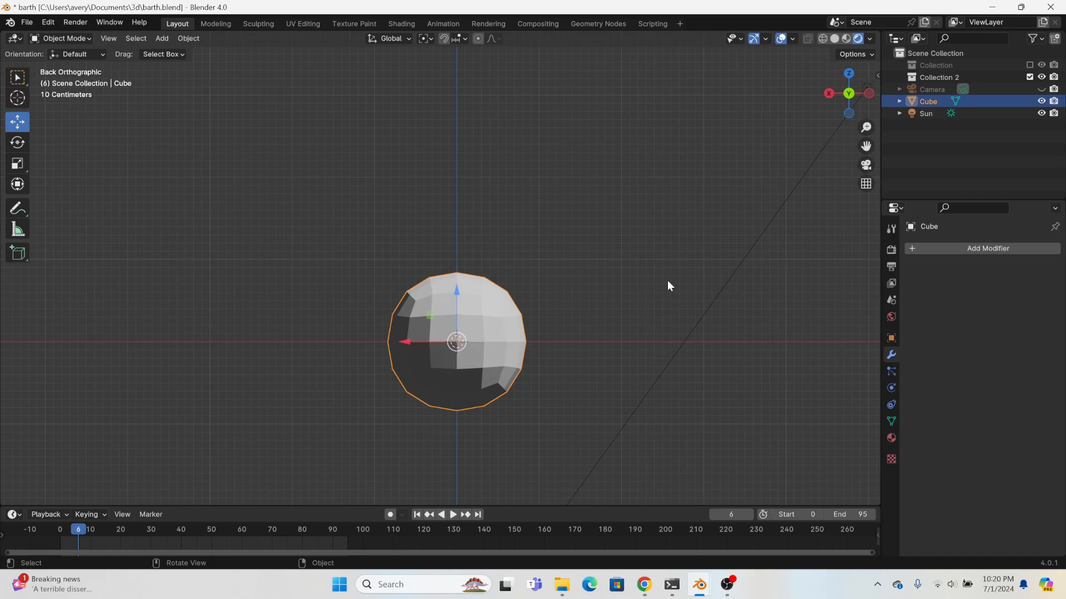
- Add a Round Cube mesh with a radius of 1 at the world origin
click(163, 38)
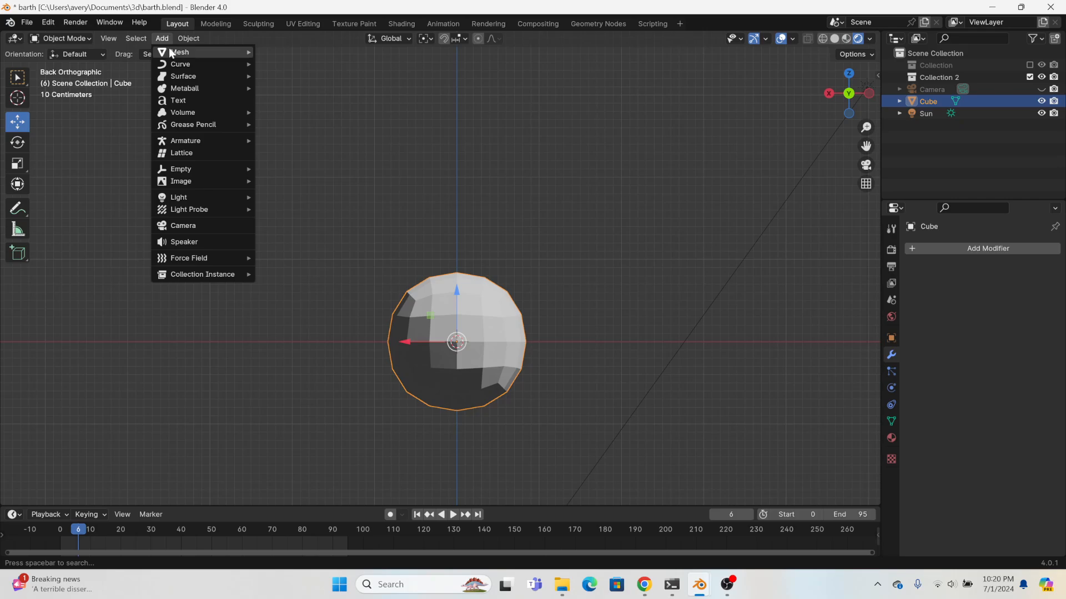
mouse_move(169, 50)
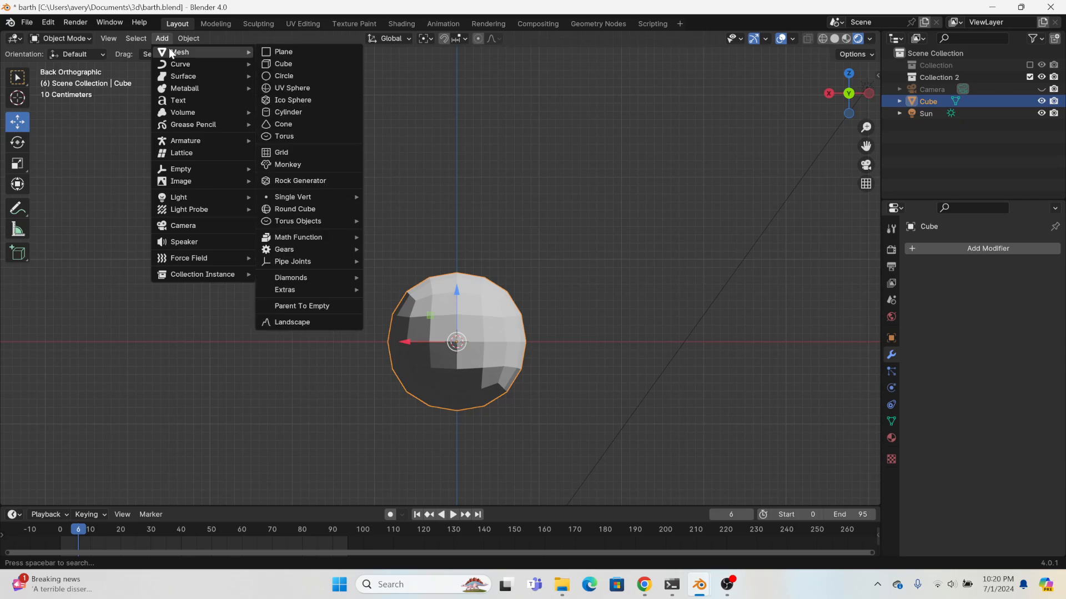
click(275, 210)
click(145, 209)
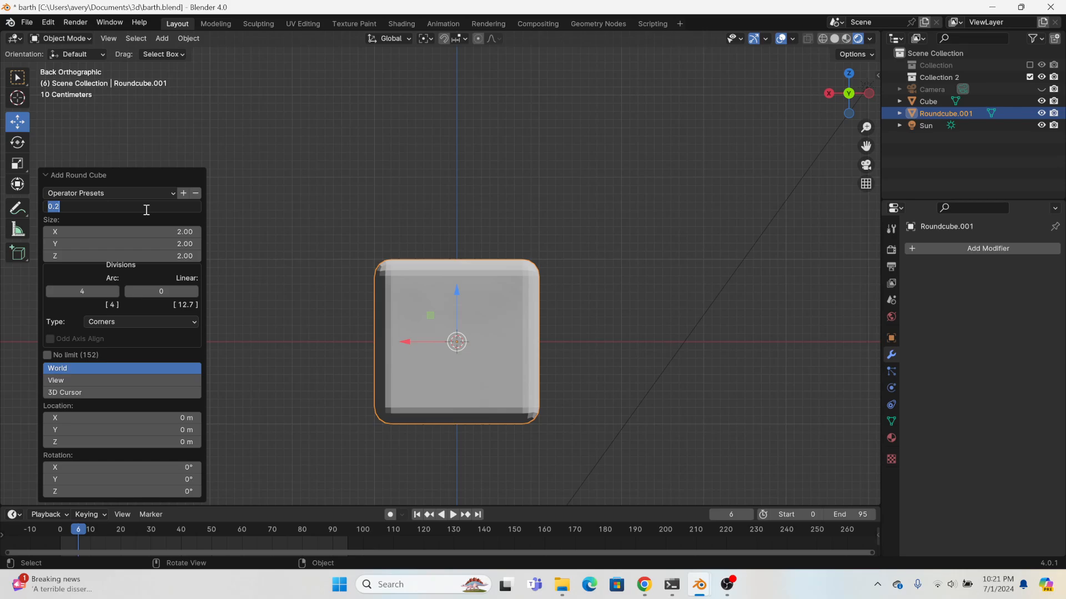
text(1)
key(Return)
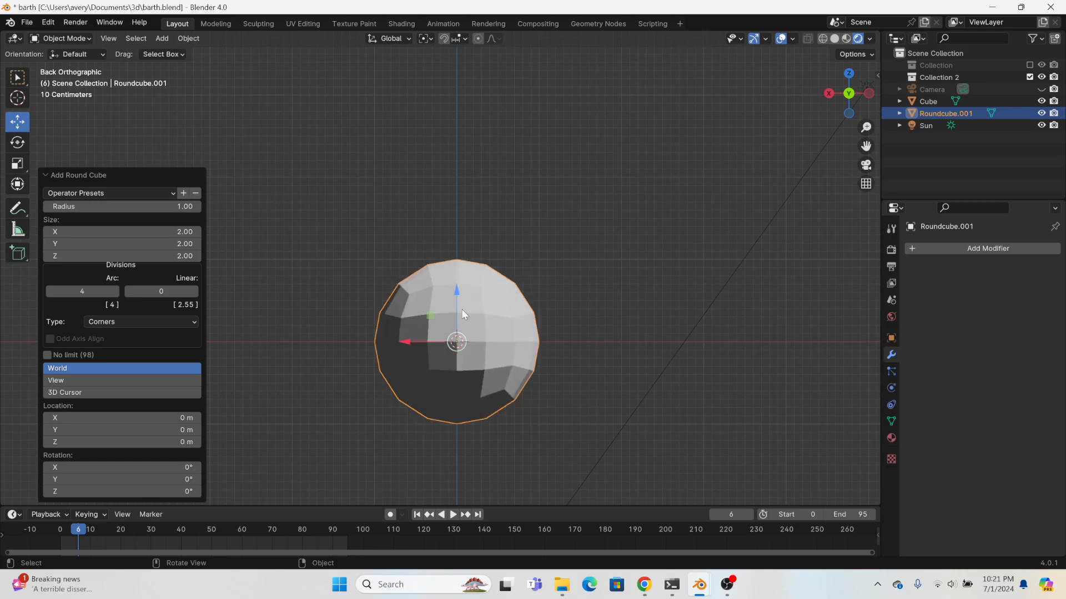
- Move the round cube along X away from the subdivided cube and delete it
drag(412, 342, 257, 341)
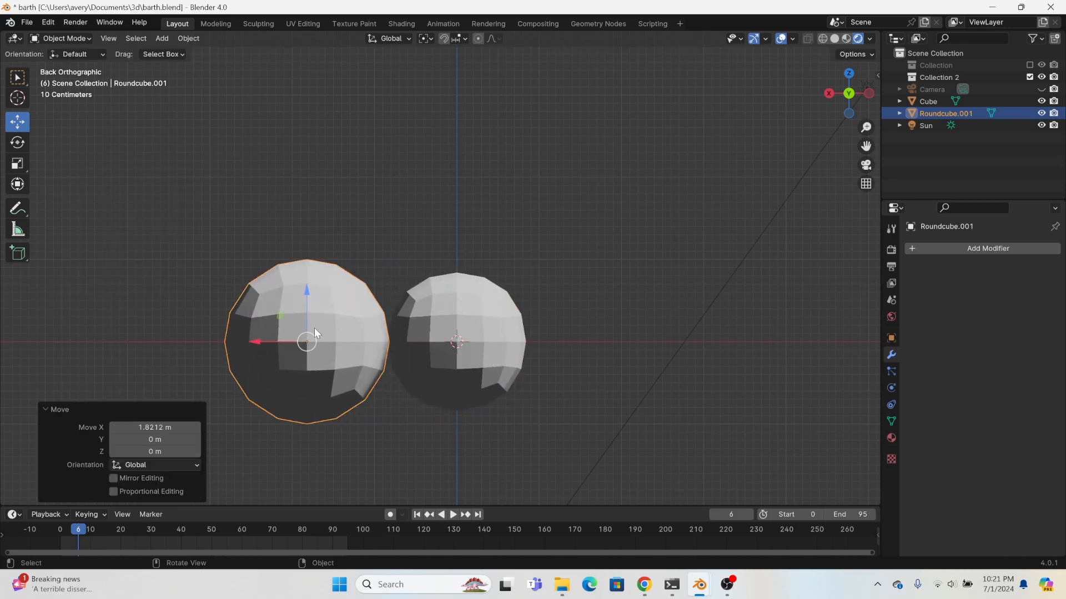
key(g)
click(229, 336)
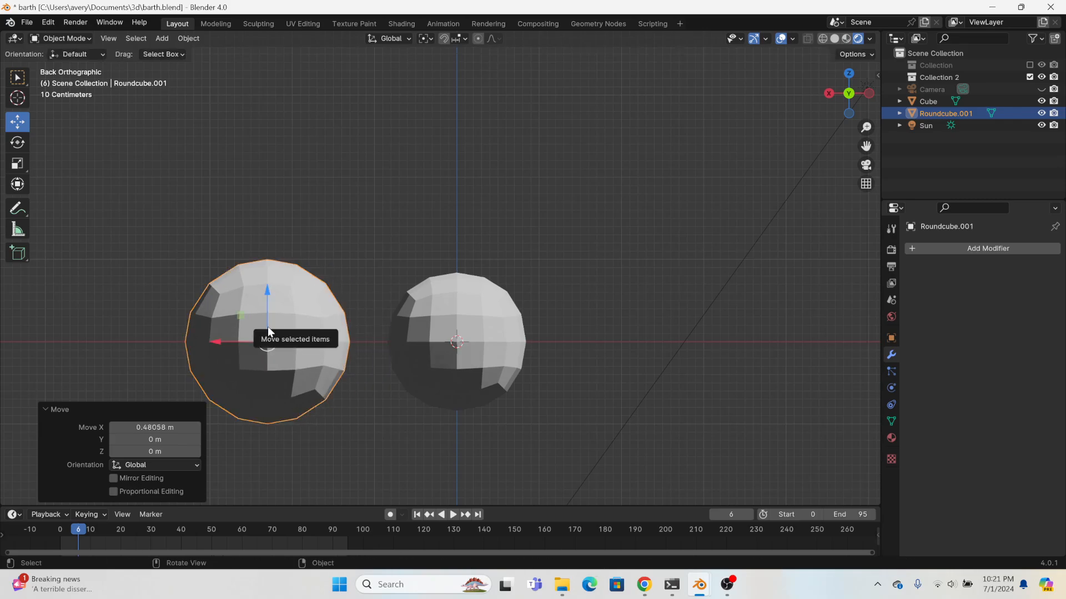
key(Delete)
- Open the subdivided cube in the Modeling workspace and move its whole mesh along Y until its edge meets the world origin
click(404, 321)
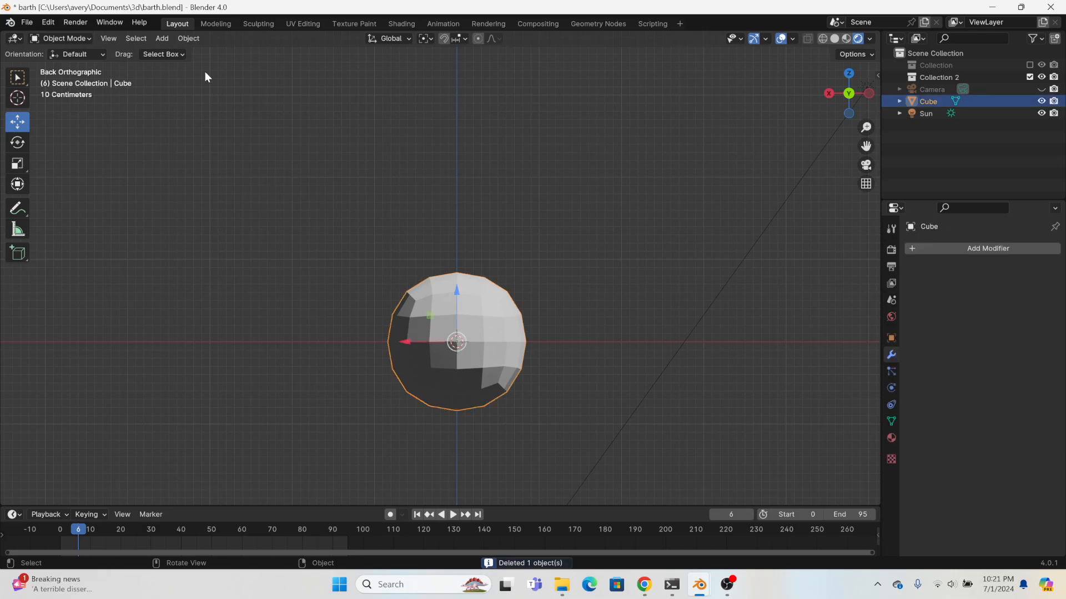
click(220, 25)
scroll(539, 205, down, 1)
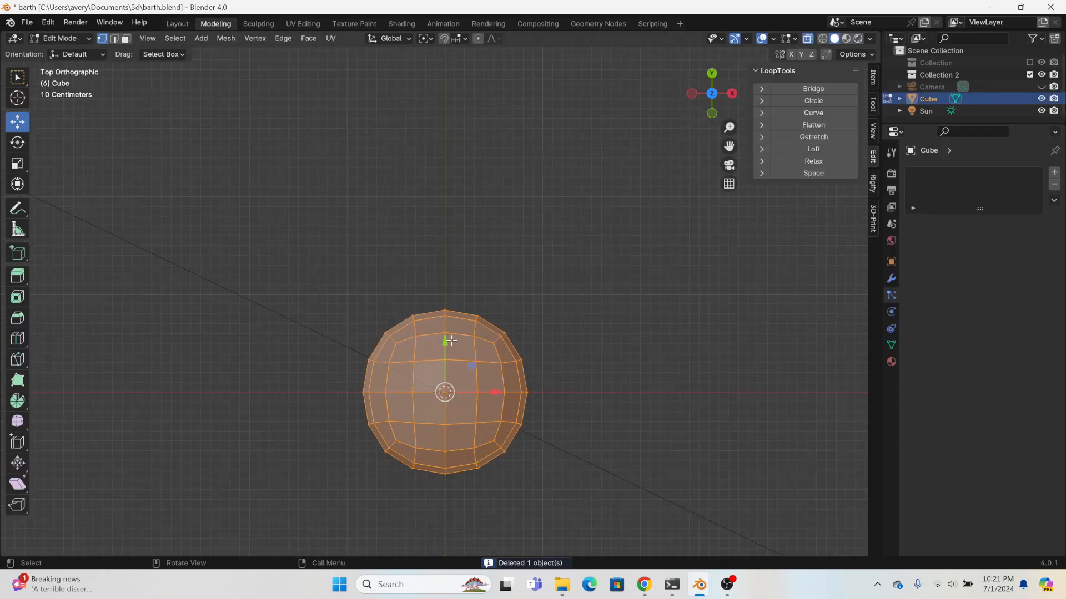
drag(442, 347, 442, 261)
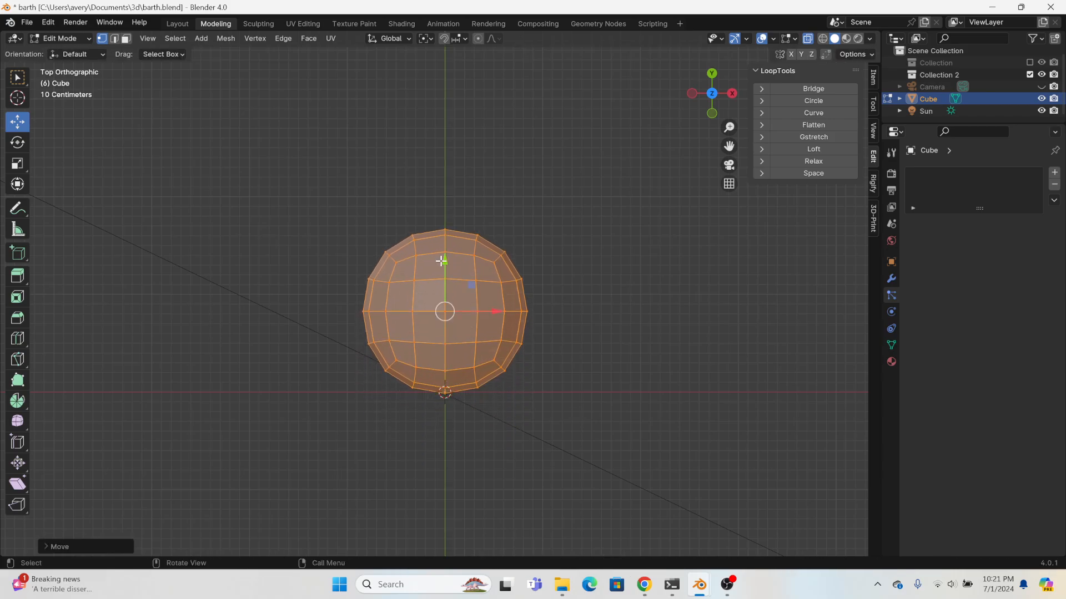
- In wireframe shading, extrude the positive-X half of the sphere, including its centre vertices, along X to lengthen the body
click(807, 38)
click(823, 38)
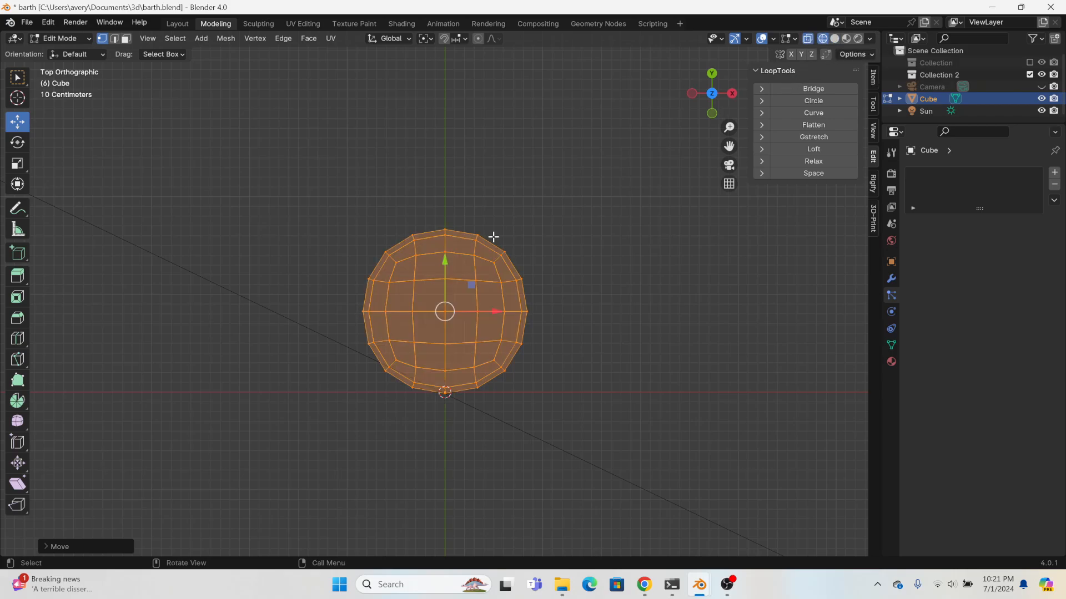
drag(413, 127, 535, 444)
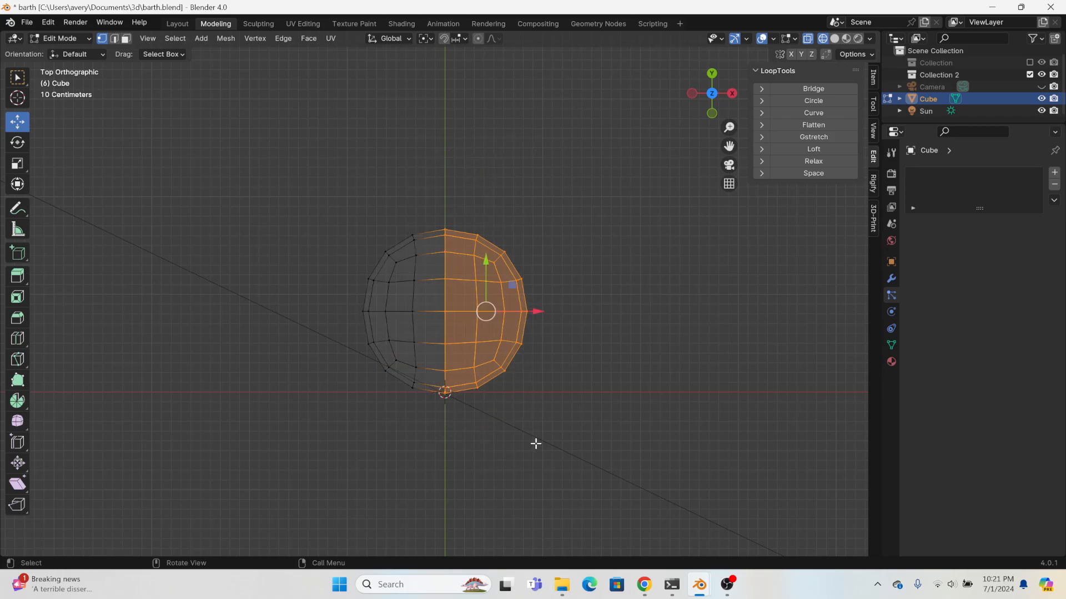
key(e)
right_click(552, 322)
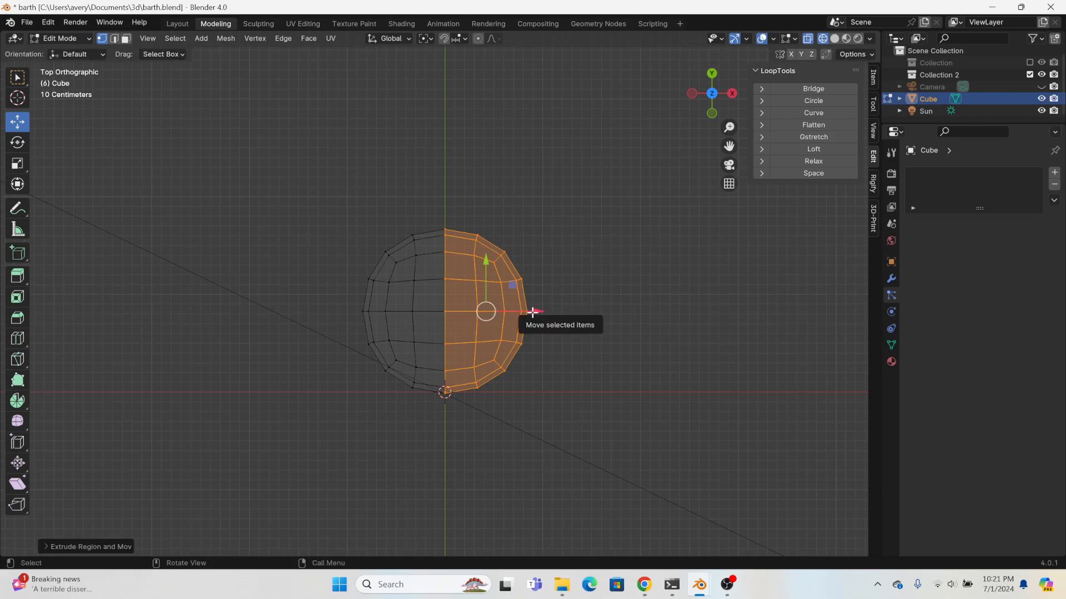
drag(533, 311, 609, 317)
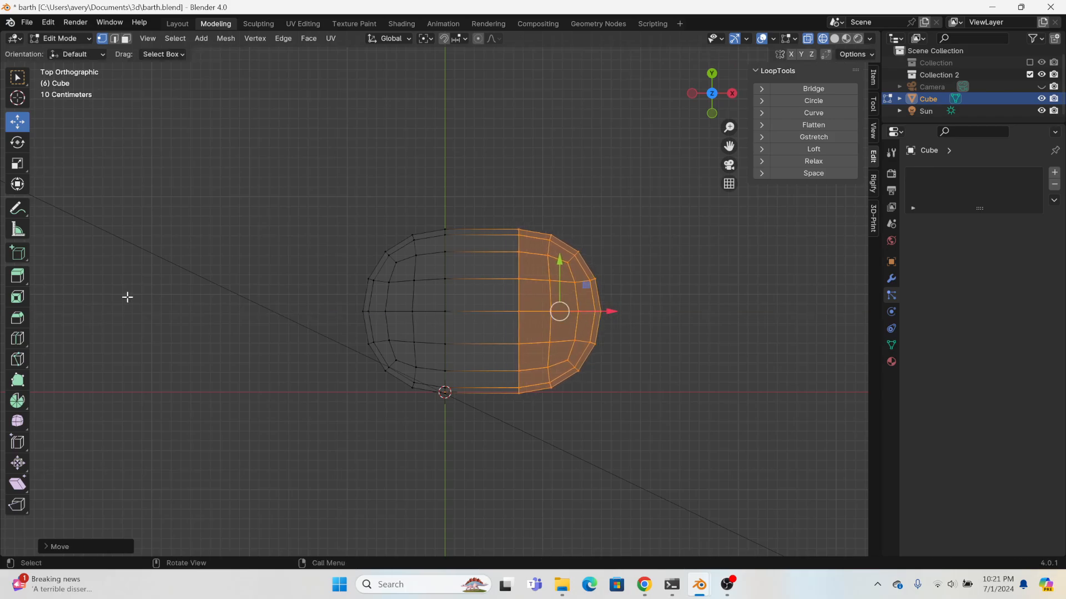
- Add one loop cut across the middle of the extruded section and deselect everything
click(17, 339)
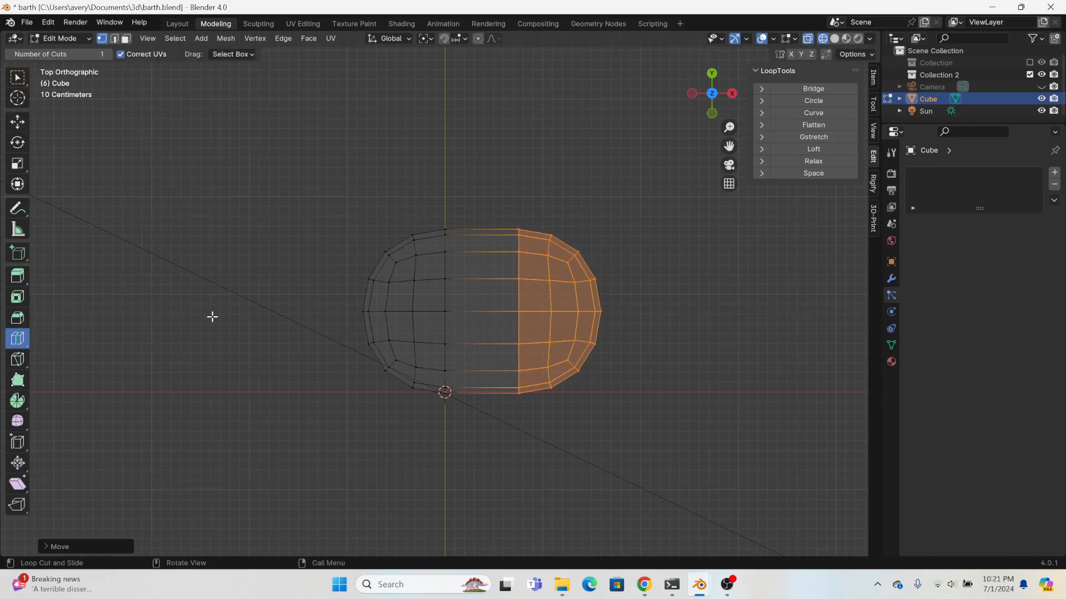
click(475, 246)
click(17, 122)
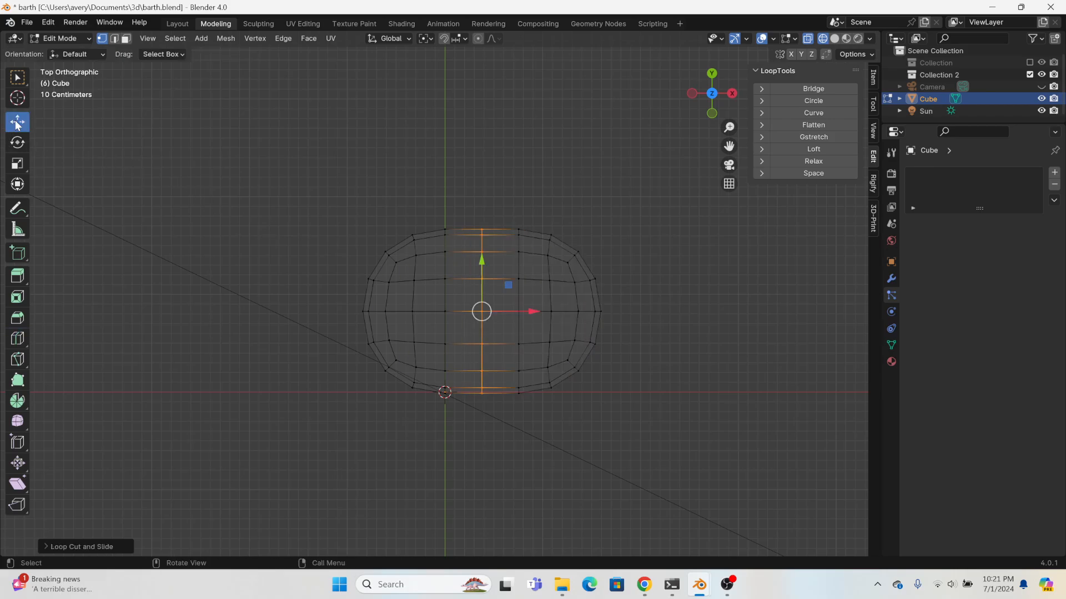
click(346, 194)
- Scale the vertex rows nearest the X axis along Y to flatten them, and move them inward toward the body
scroll(619, 417, up, 2)
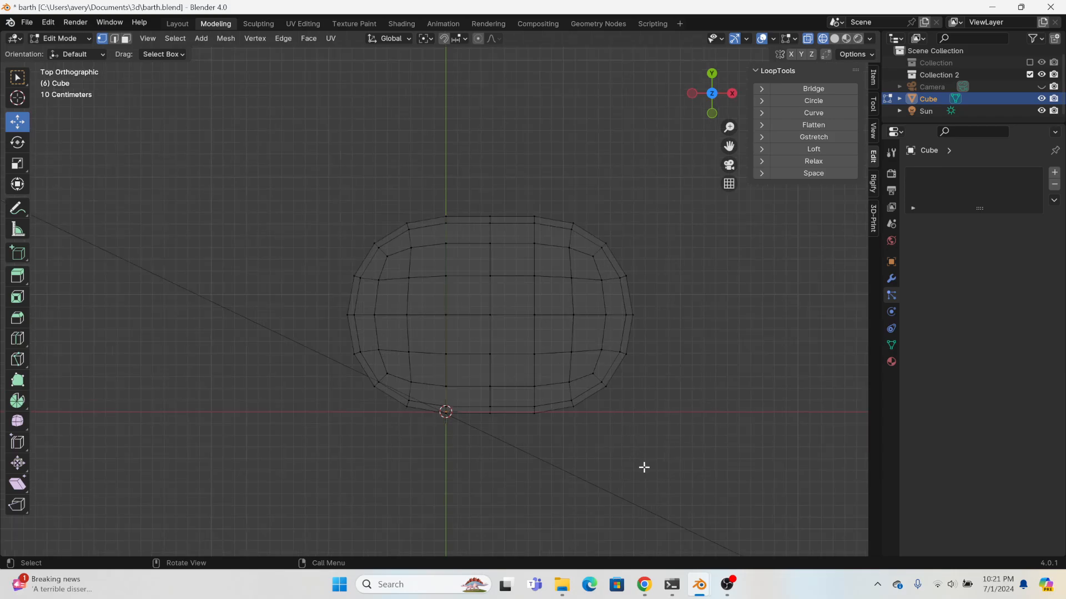
scroll(661, 475, up, 1)
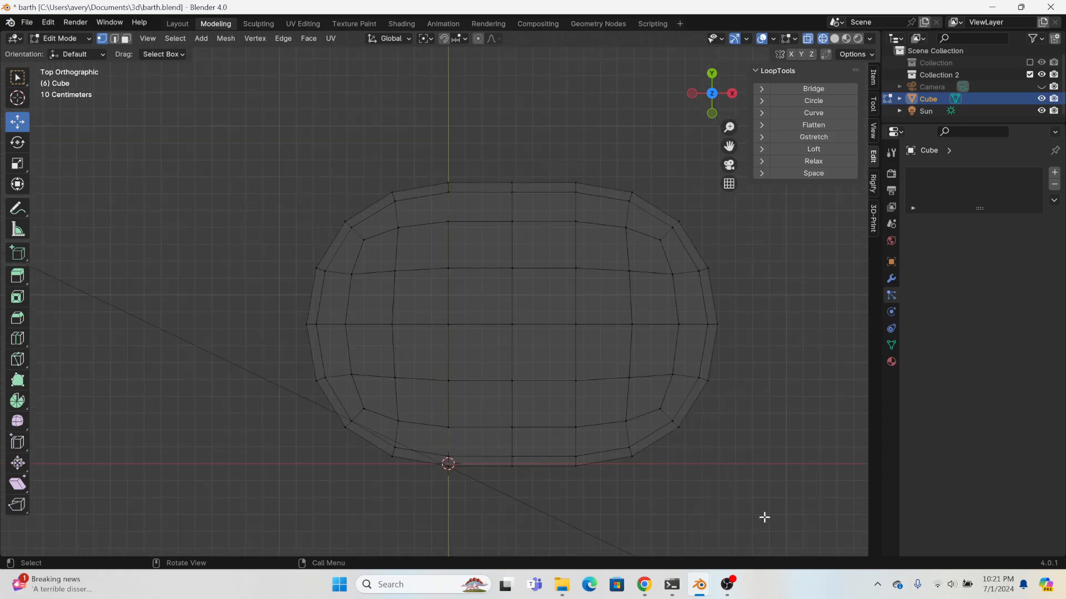
drag(755, 516, 294, 401)
click(16, 164)
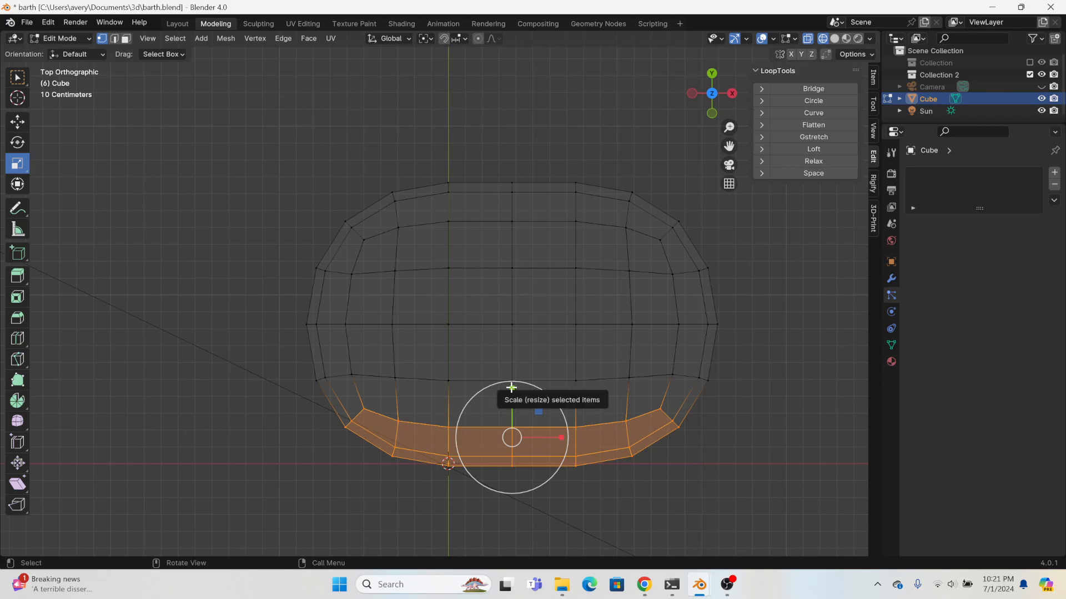
drag(511, 387, 506, 350)
click(17, 121)
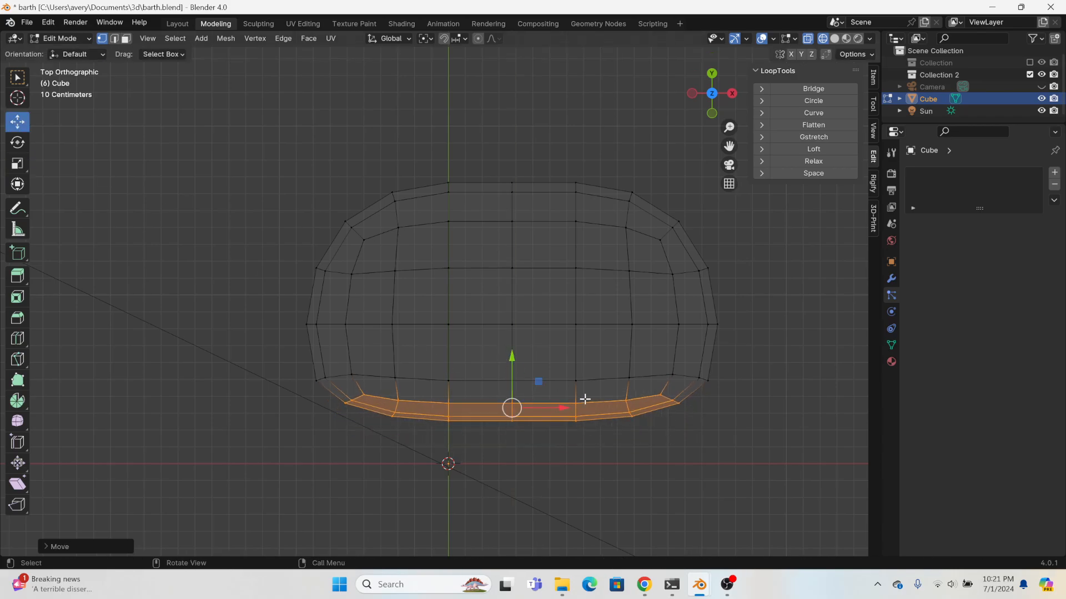
- Move the entire body mesh along Y so its flattened edge rests on the X axis
drag(785, 446, 506, 299)
key(a)
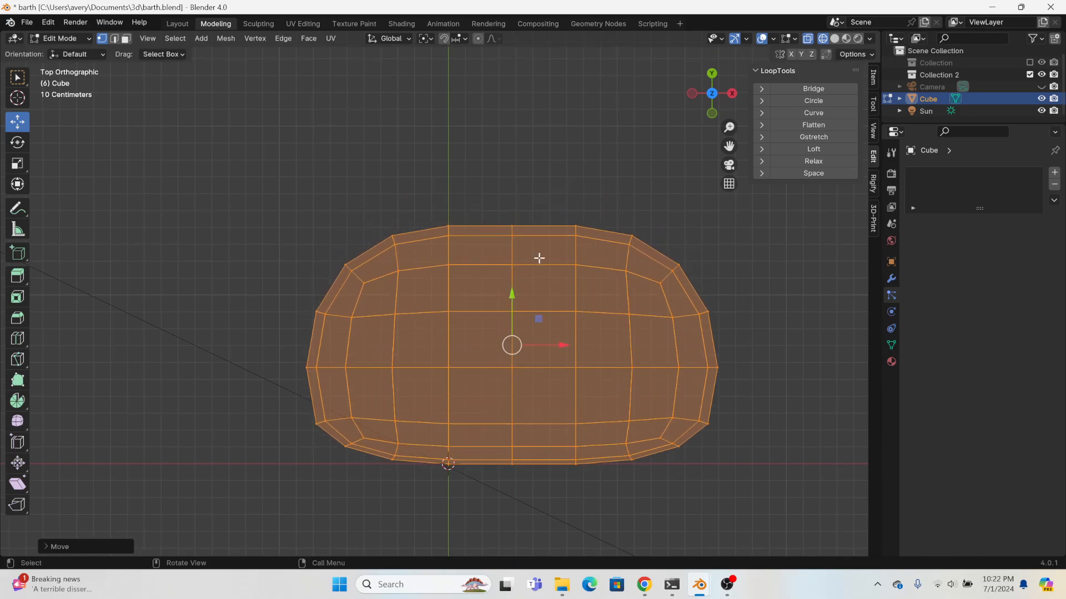
- Move the entire body mesh about -0.77 m along the X axis
click(521, 167)
click(711, 73)
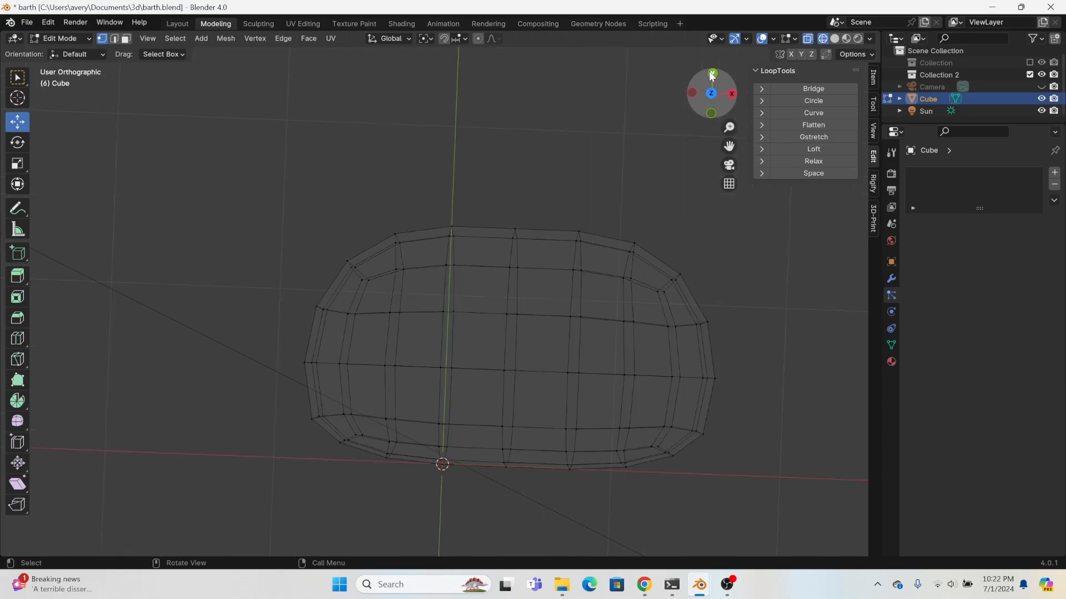
key(a)
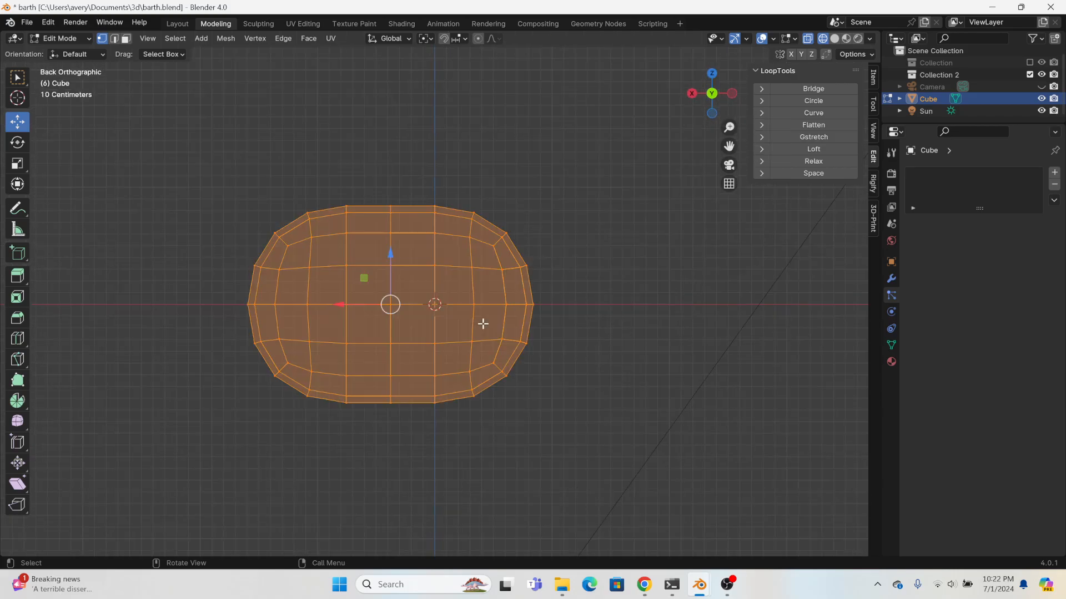
key(g)
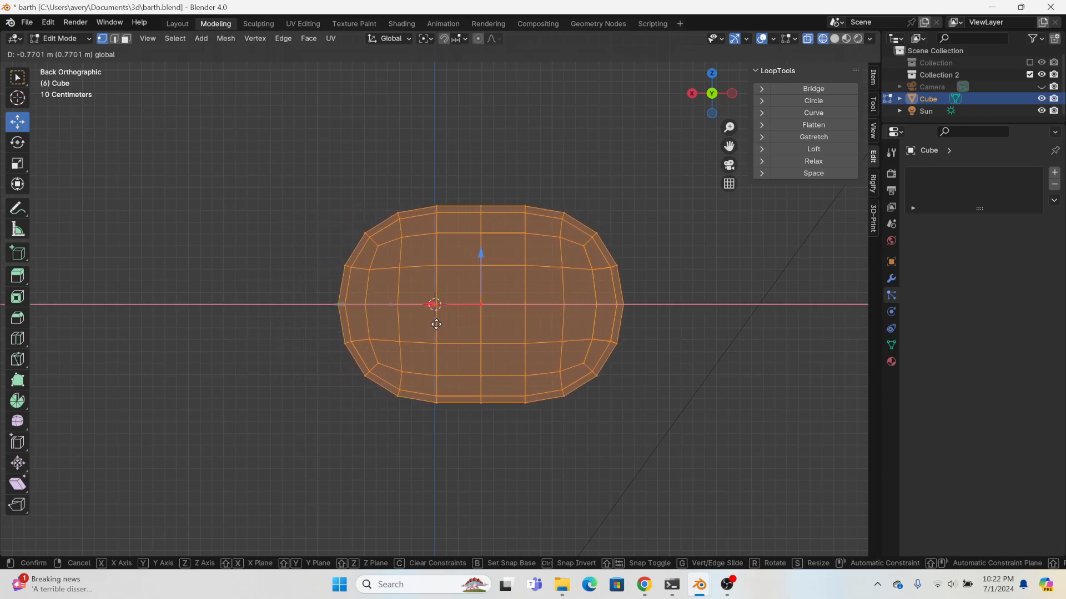
click(436, 321)
- Turn on proportional editing with Smooth falloff, then raise the negative-X end of the body along Z and rotate it to bend the body
drag(504, 165, 628, 458)
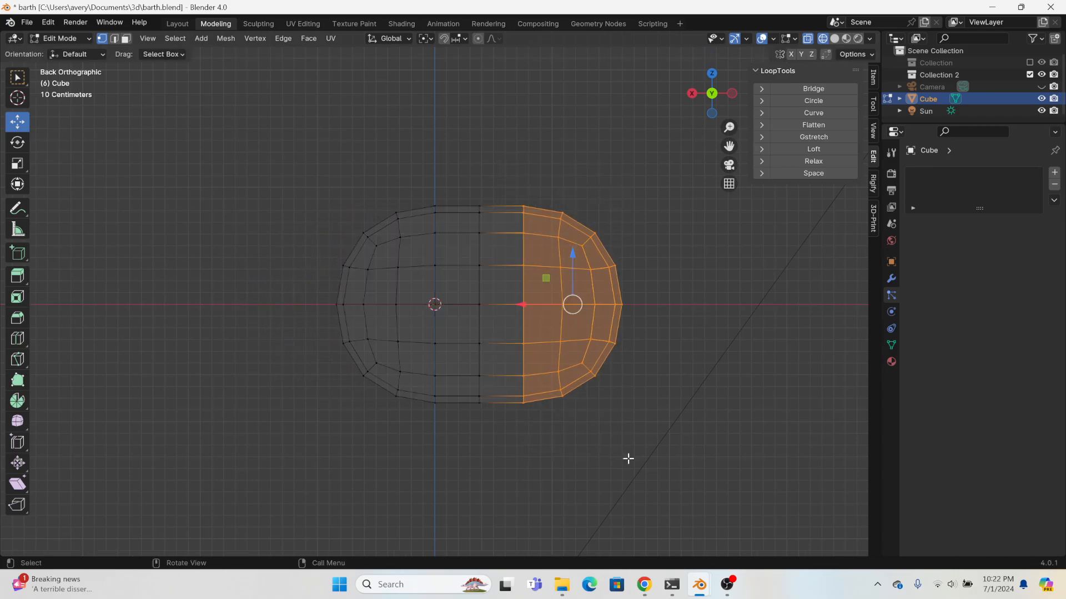
click(479, 40)
click(493, 39)
key(r)
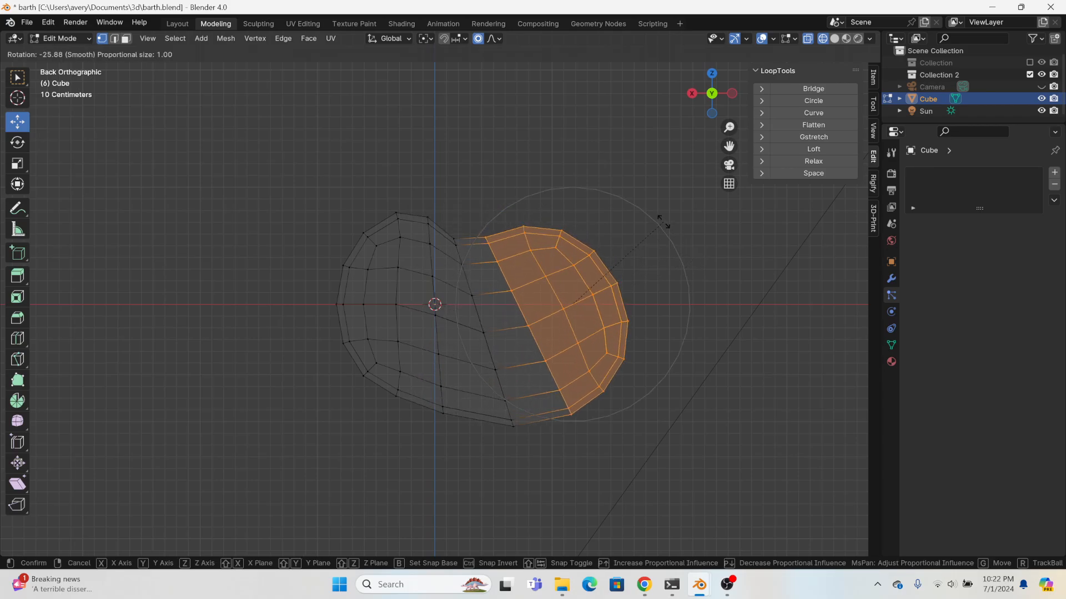
key(Escape)
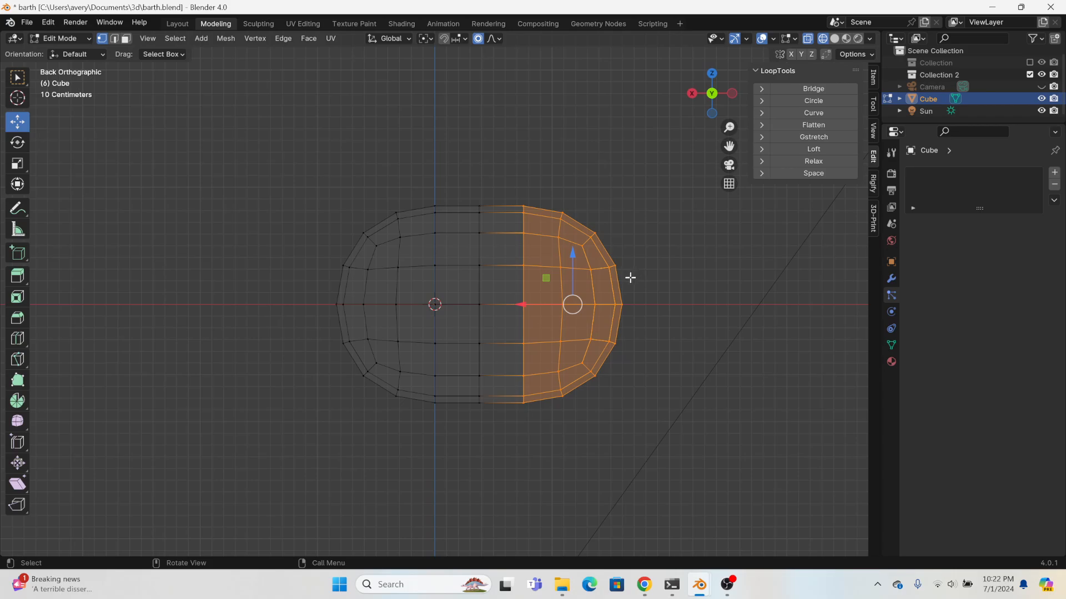
key(g)
click(623, 238)
key(r)
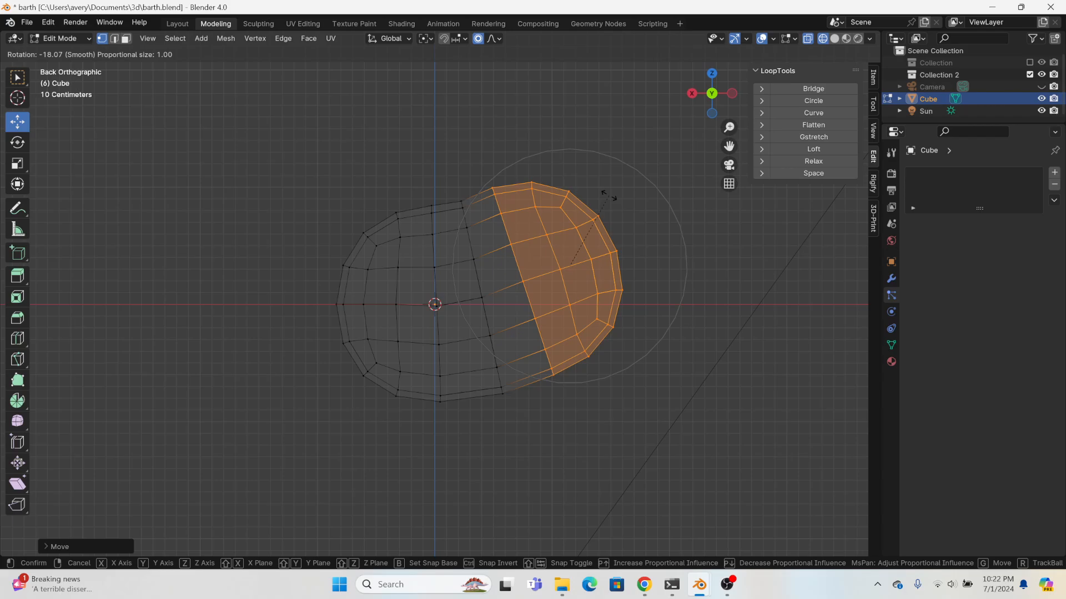
click(605, 194)
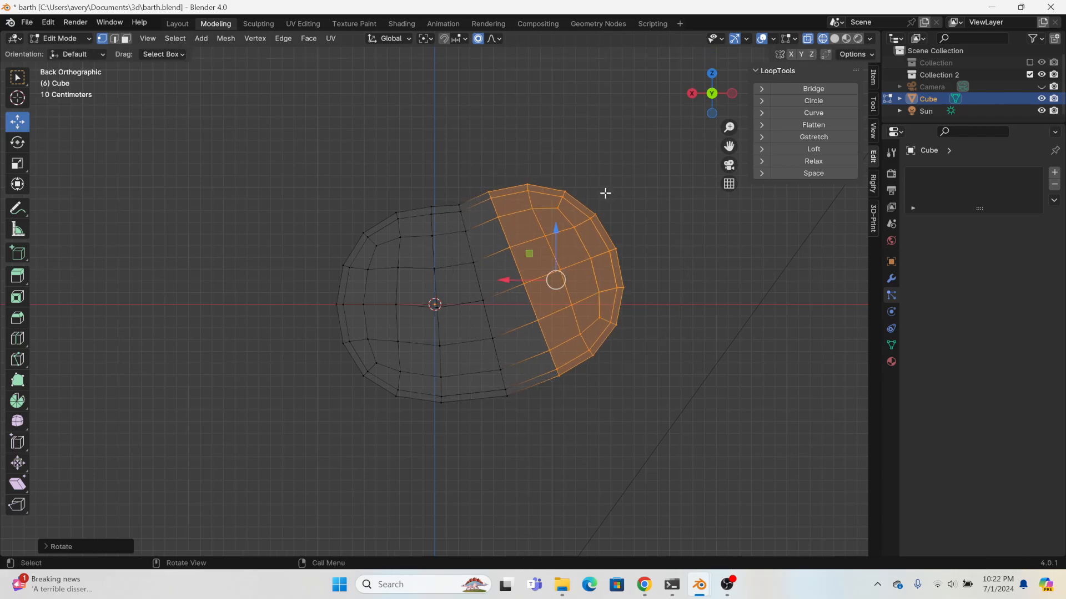
- Extend the selection by the adjacent edge loop, rotate and raise it to deepen the bend, then deselect and turn off proportional editing
alt+shift+click(470, 247)
key(r)
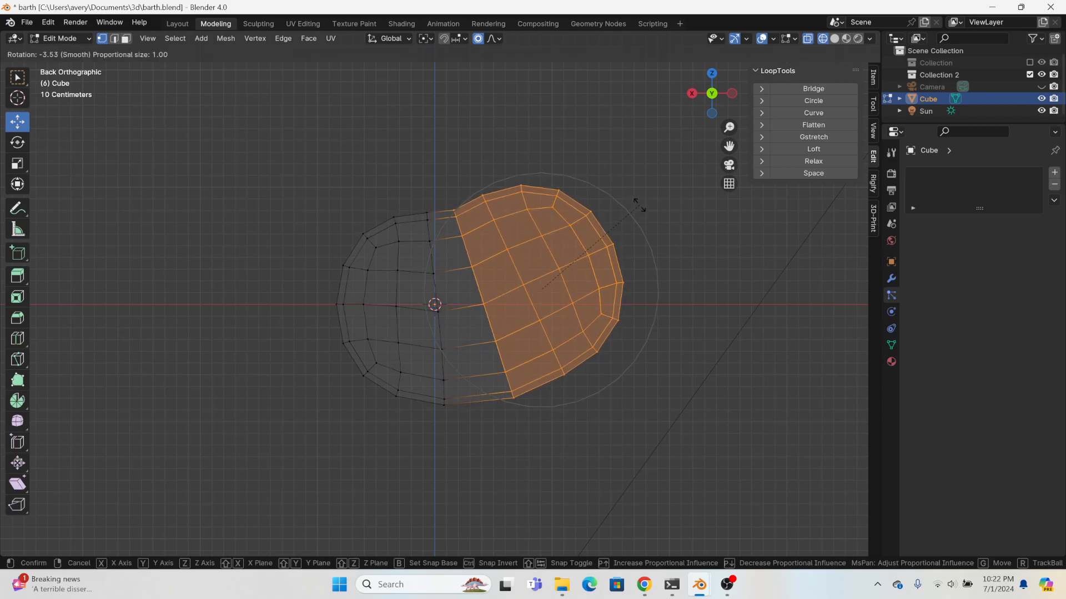
click(638, 207)
key(g)
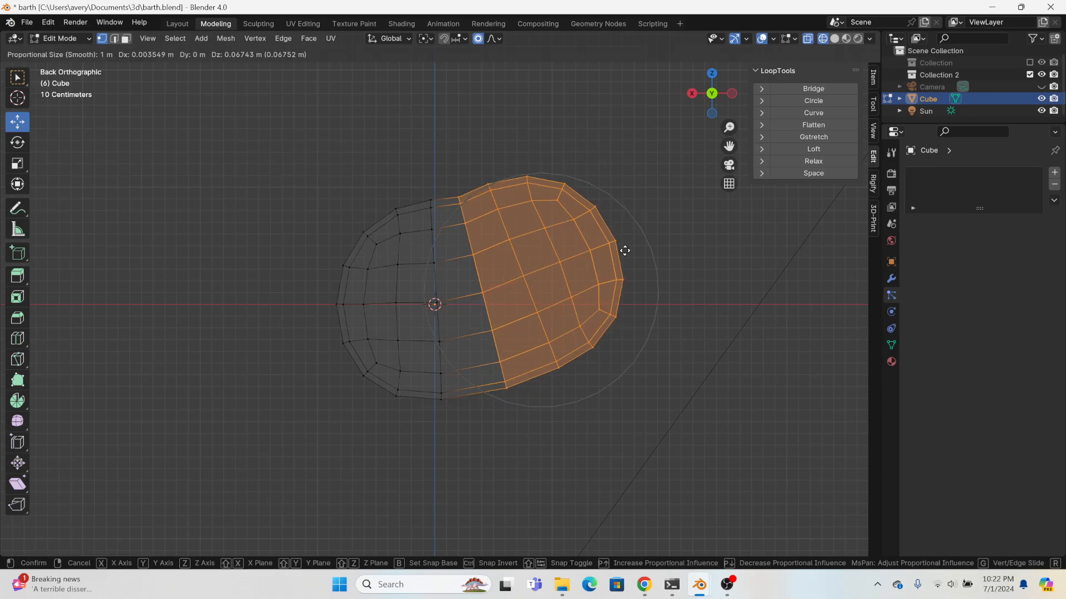
click(624, 249)
key(r)
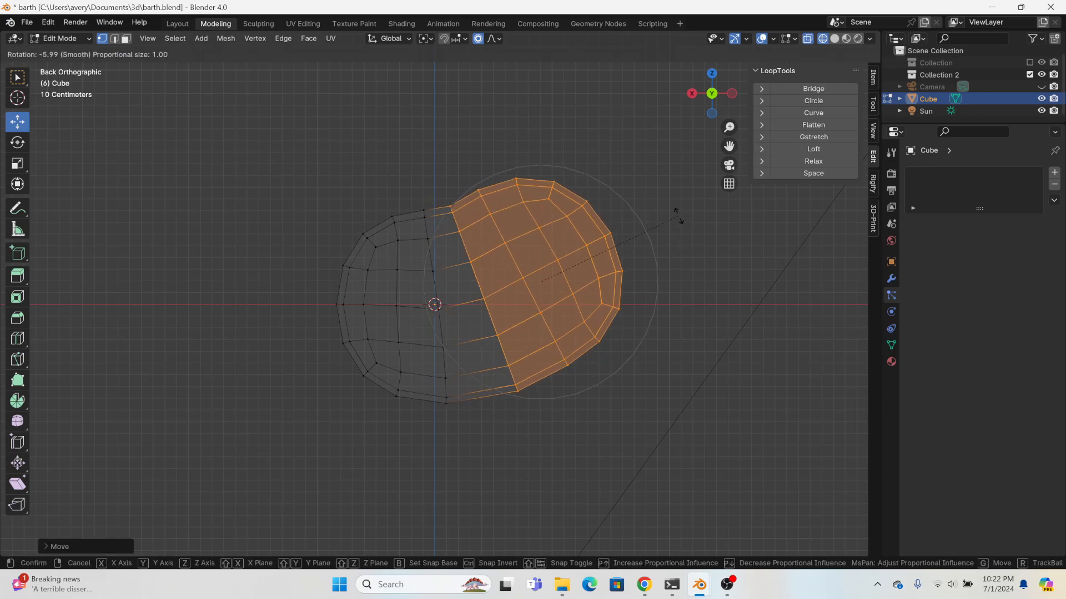
click(677, 215)
click(298, 183)
click(478, 40)
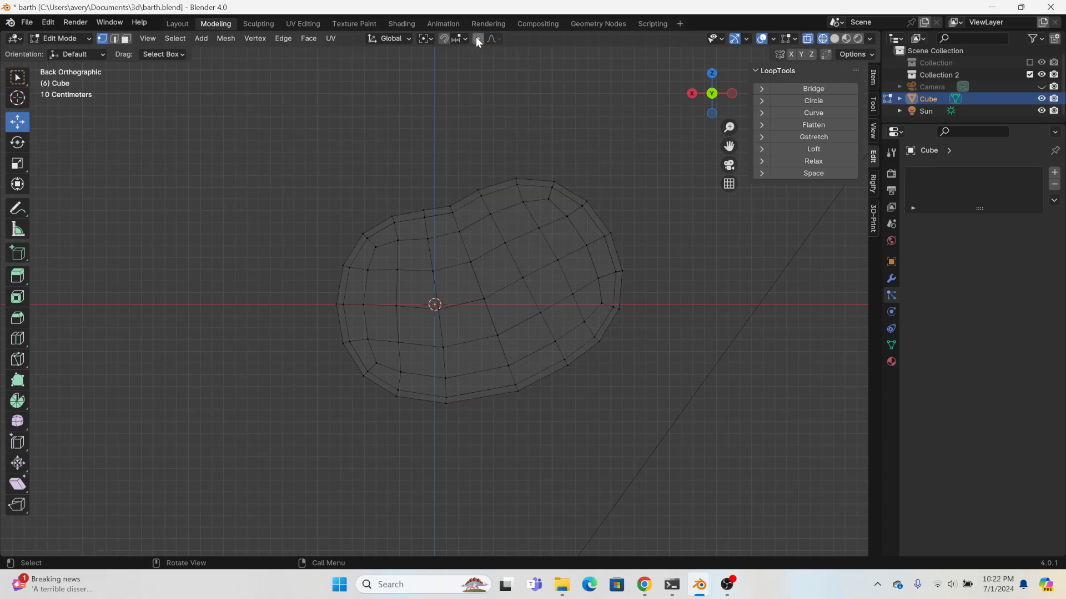
- In Object Mode, rotate the body 90° about the global X axis and apply its rotation and scale
middle_drag(477, 266, 342, 185)
click(713, 109)
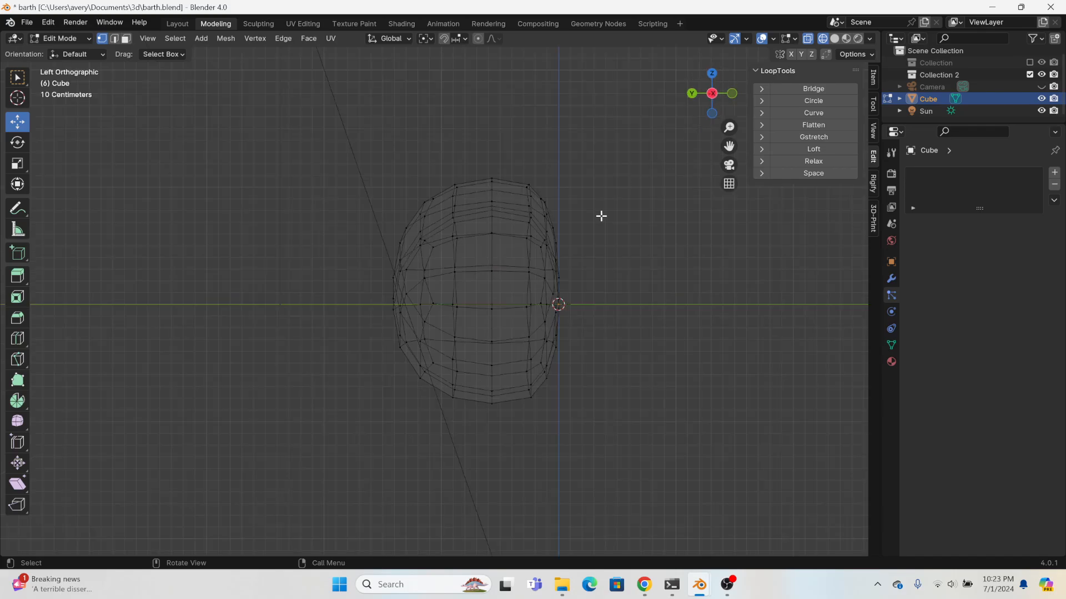
key(a)
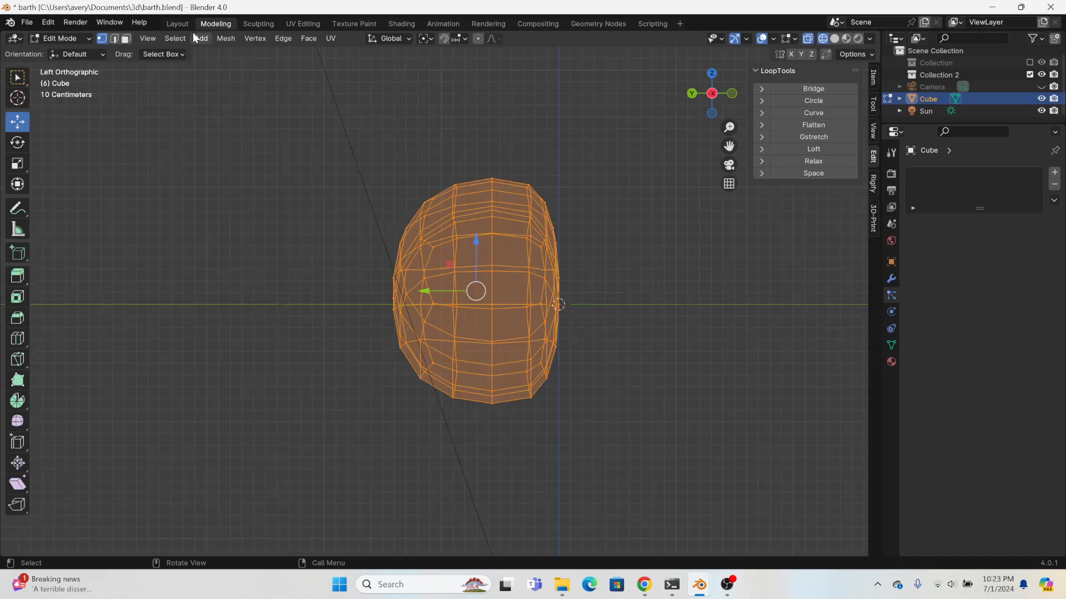
click(177, 23)
click(829, 94)
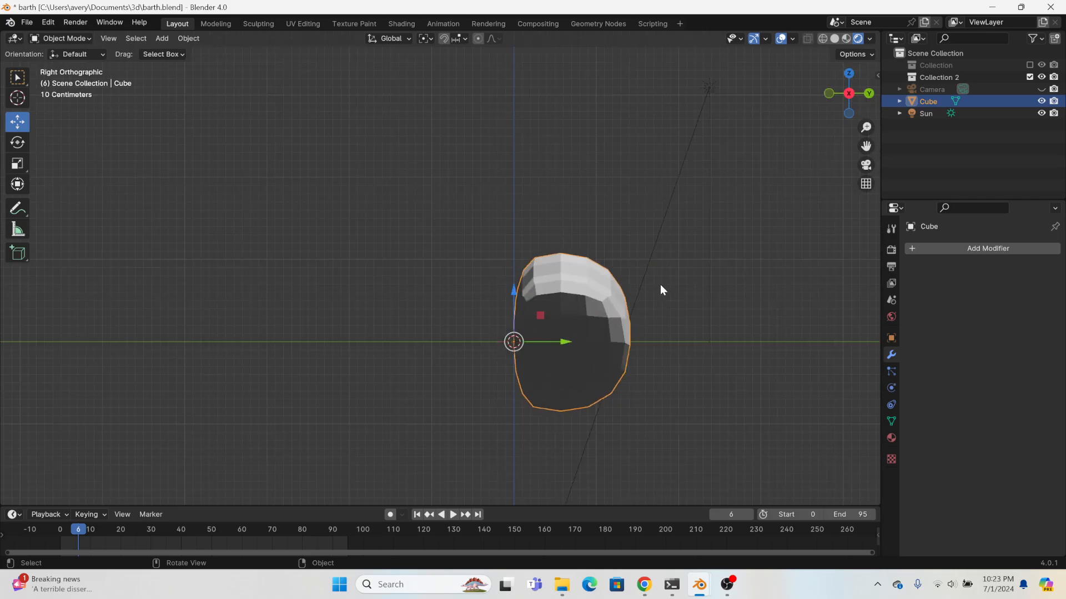
text(ry-90)
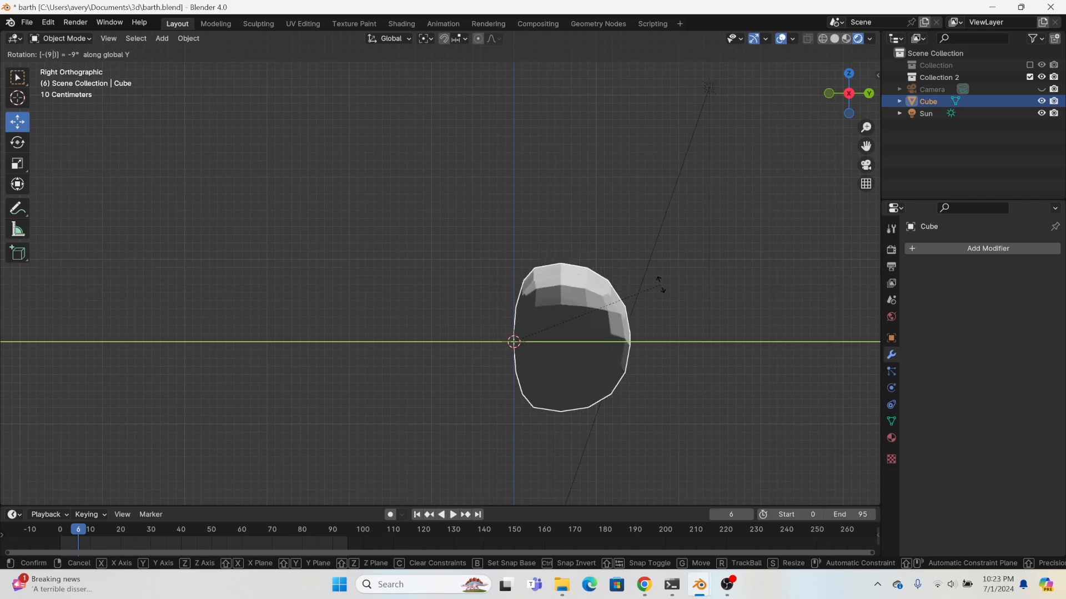
key(Return)
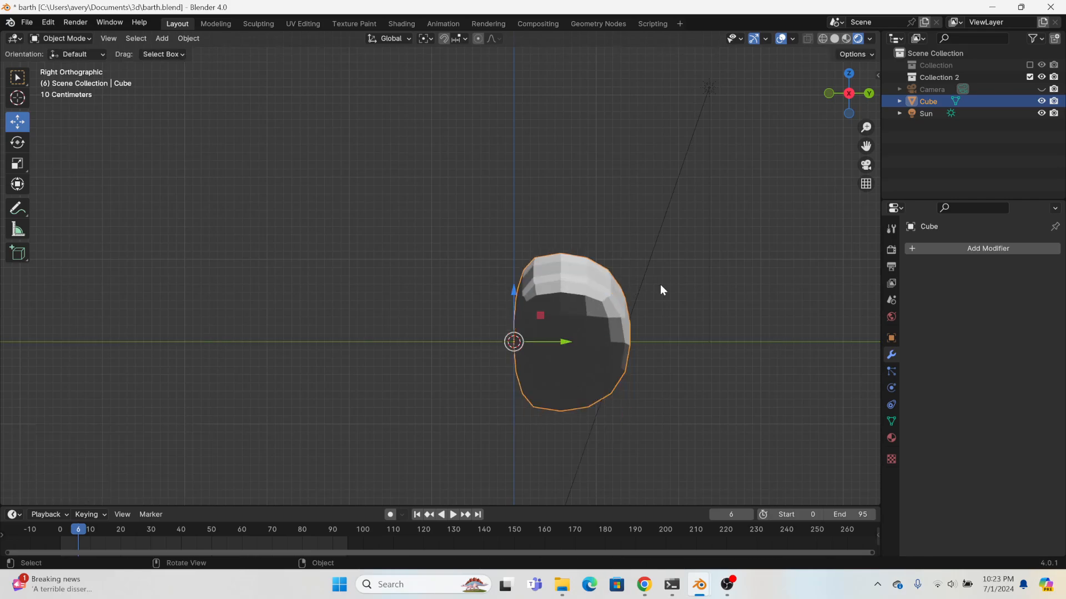
text(rx90)
key(Return)
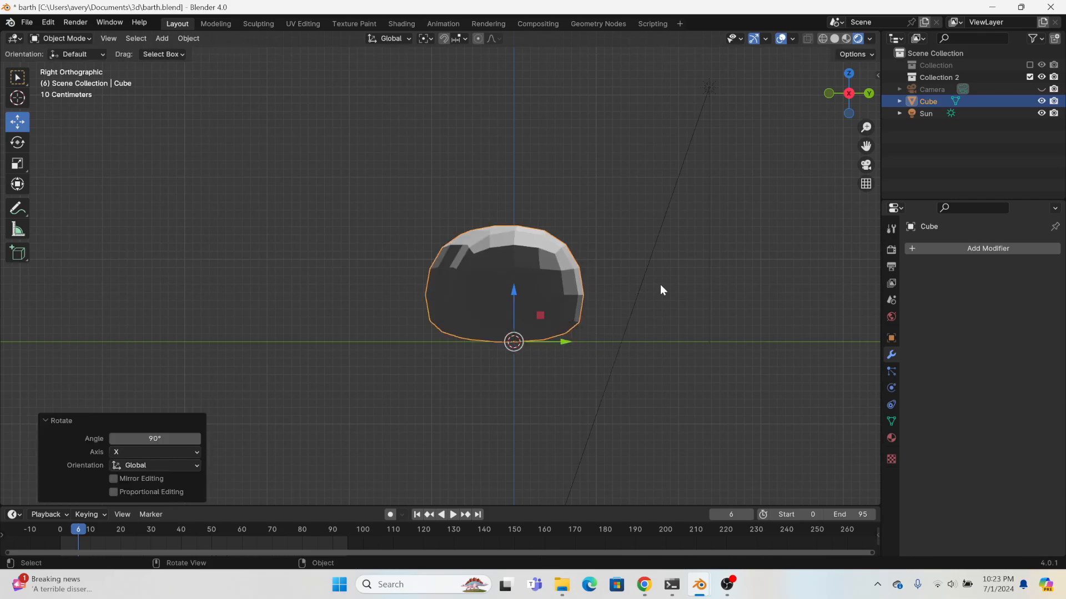
key(ctrl+a)
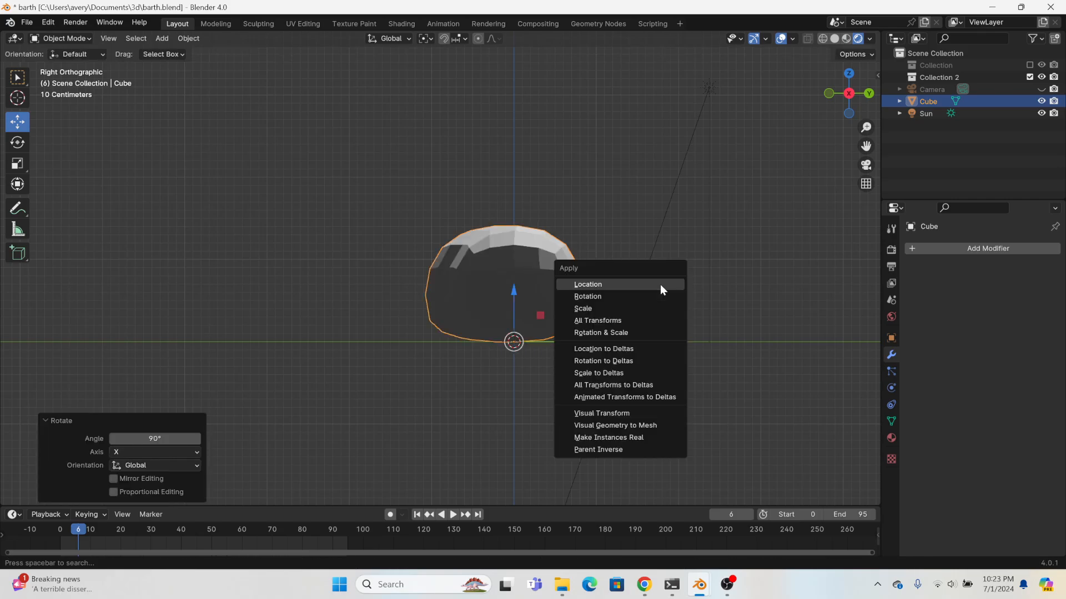
click(631, 333)
- Back in mesh editing with solid shading, move the whole body along X to centre it over the world origin
middle_drag(605, 331, 449, 349)
middle_drag(245, 351, 250, 327)
click(213, 25)
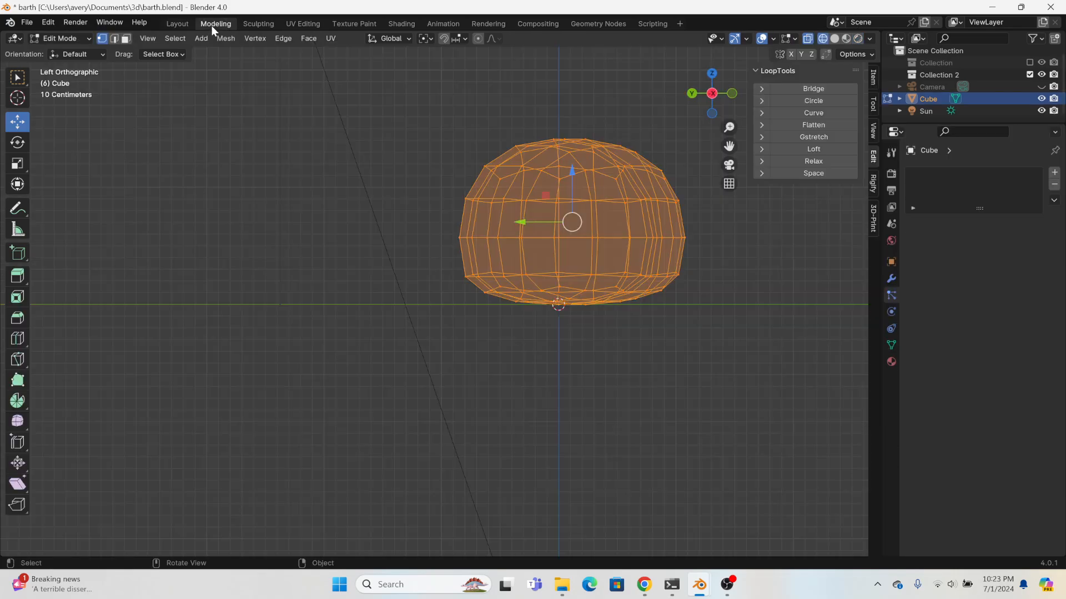
click(835, 43)
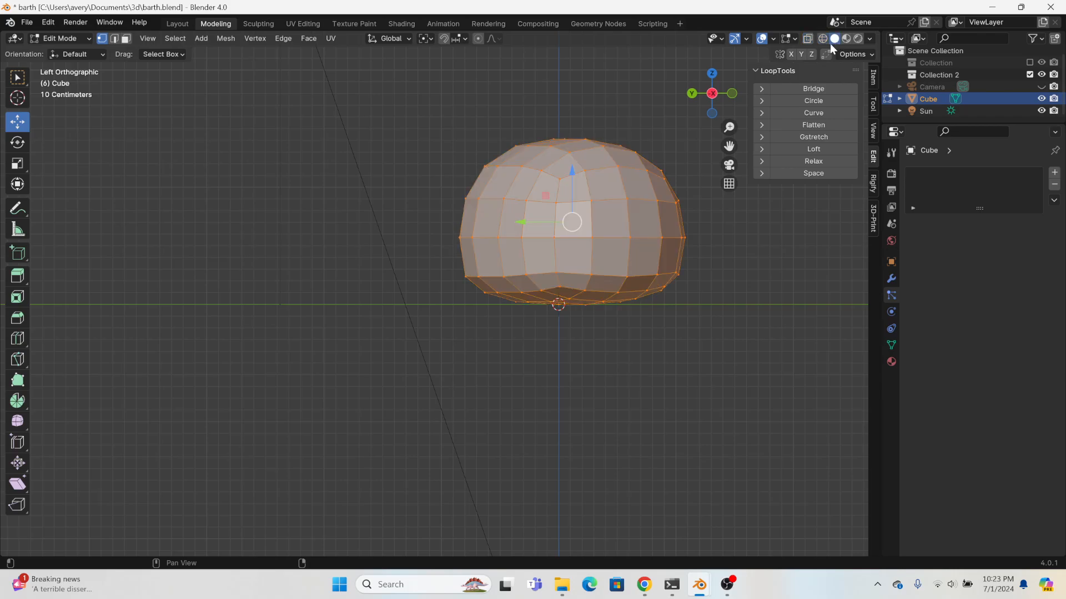
mouse_move(660, 128)
middle_down()
mouse_move(597, 155)
mouse_move(533, 162)
middle_up()
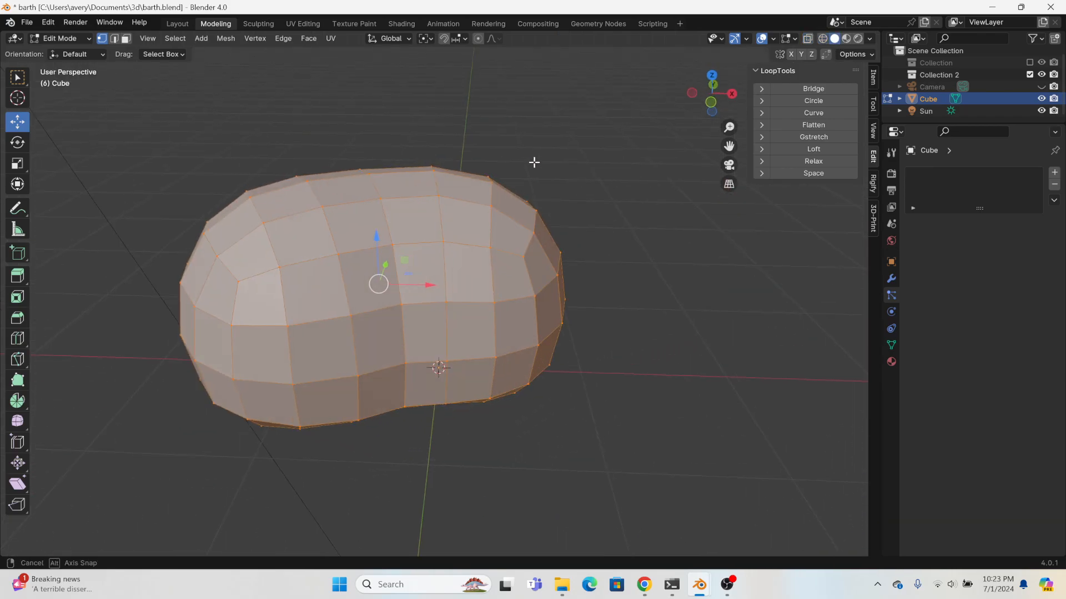
click(731, 94)
click(694, 93)
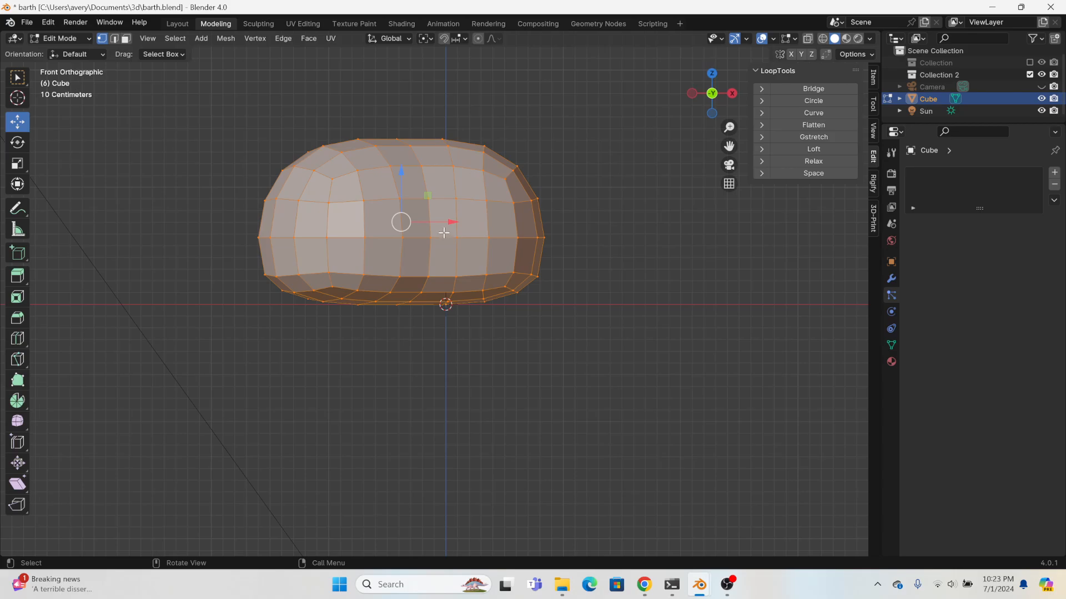
drag(447, 232, 489, 231)
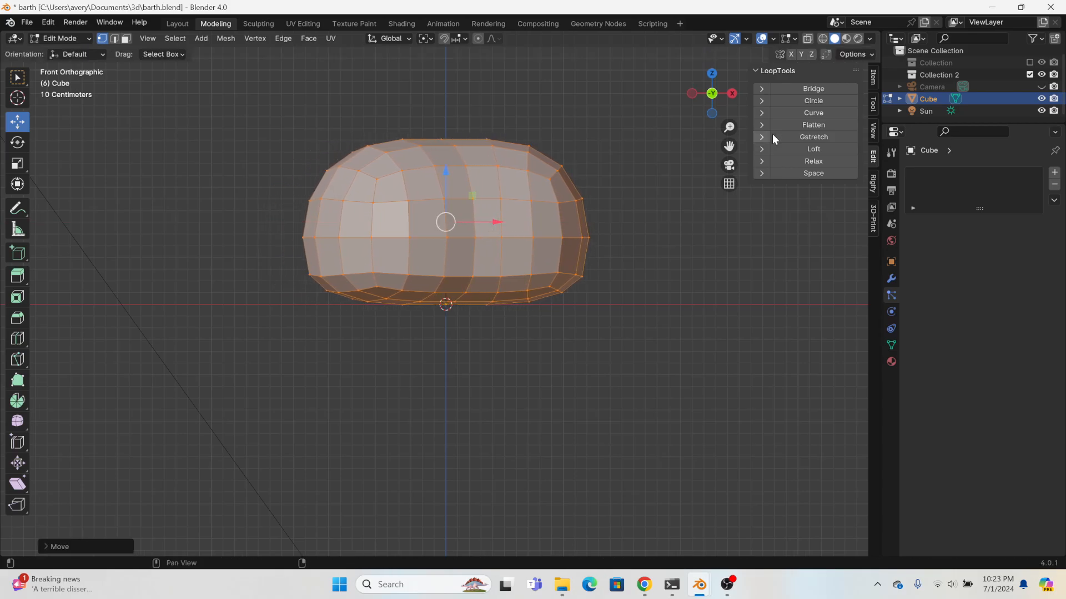
- In wireframe shading, select the body's lowest vertex rows and scale them along Z to flatten the underside
click(822, 38)
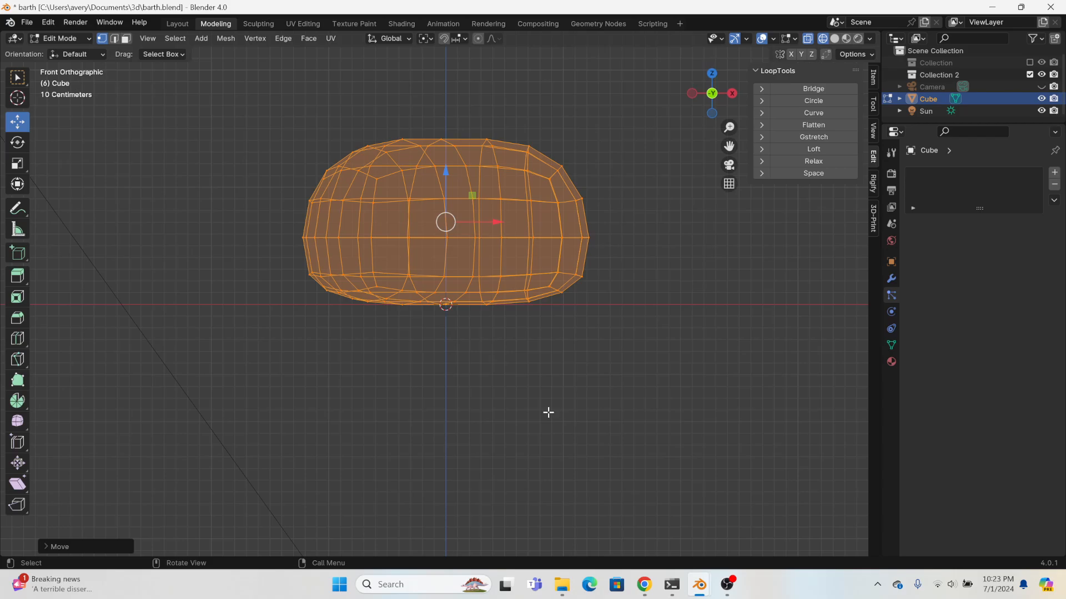
drag(631, 361, 271, 264)
click(17, 163)
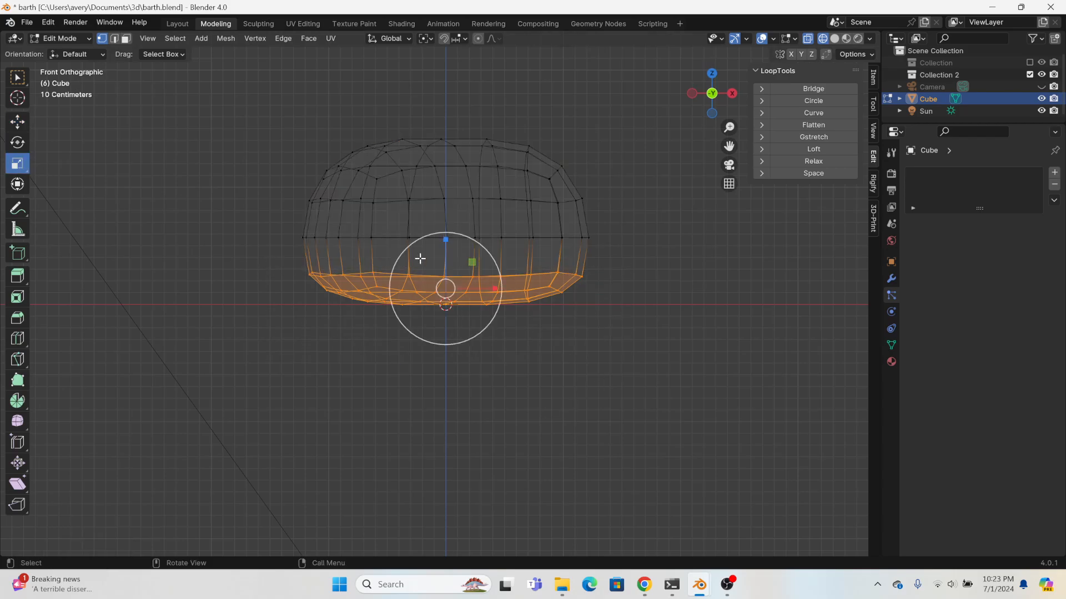
mouse_move(445, 239)
mouse_down()
mouse_move(445, 261)
mouse_move(444, 234)
mouse_up()
- Move the entire body mesh down along Z so its underside sits at ground level, and deselect it
click(17, 121)
key(a)
drag(443, 190, 437, 214)
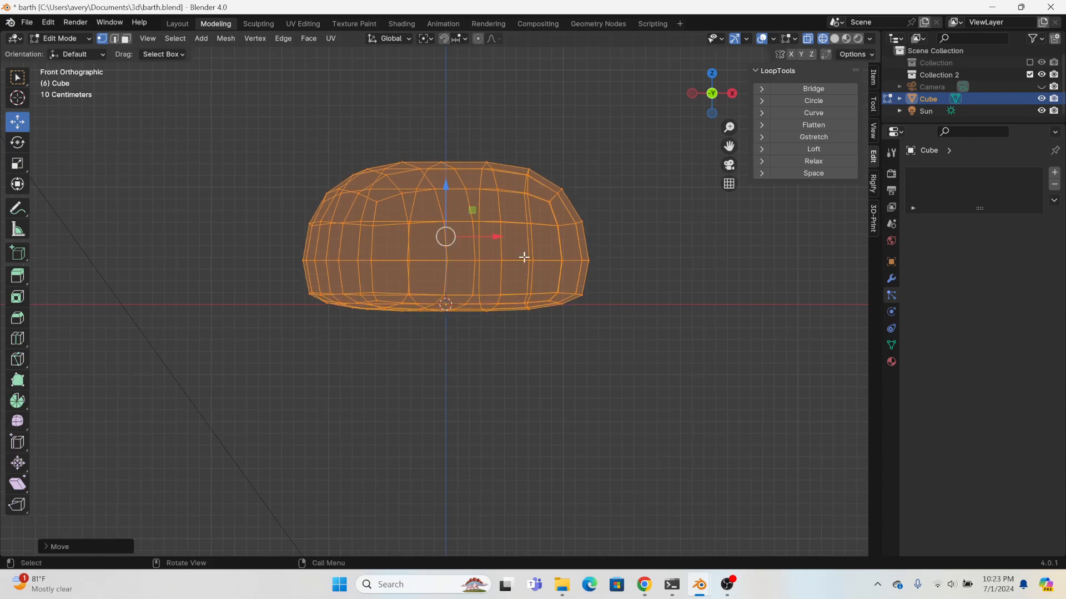
click(599, 328)
- In Object Mode, shade the body smooth and display it in Material Preview
middle_drag(601, 330, 658, 361)
click(178, 23)
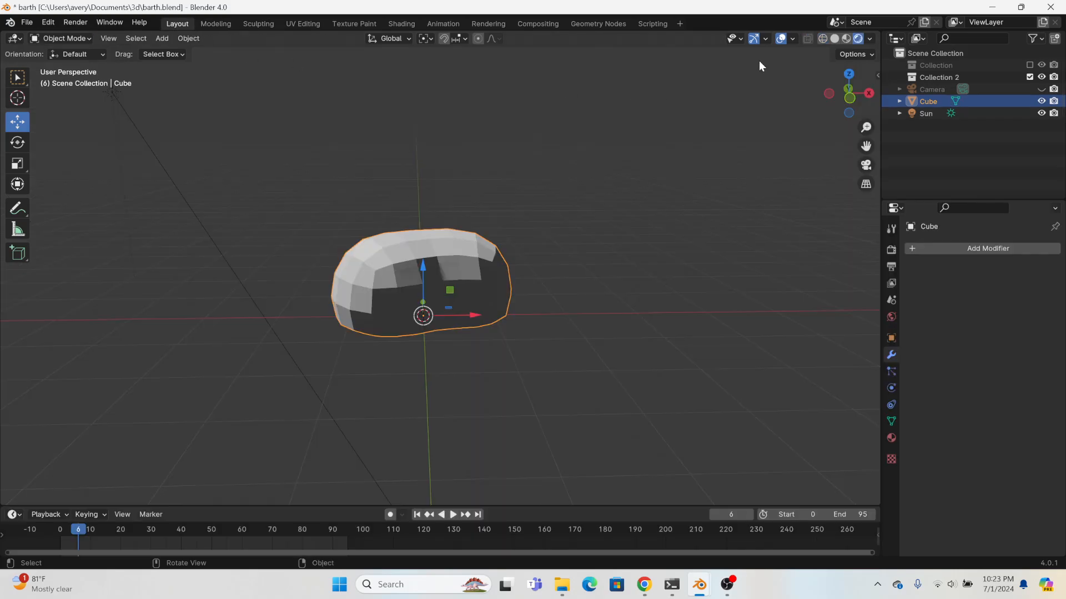
right_click(447, 263)
click(439, 262)
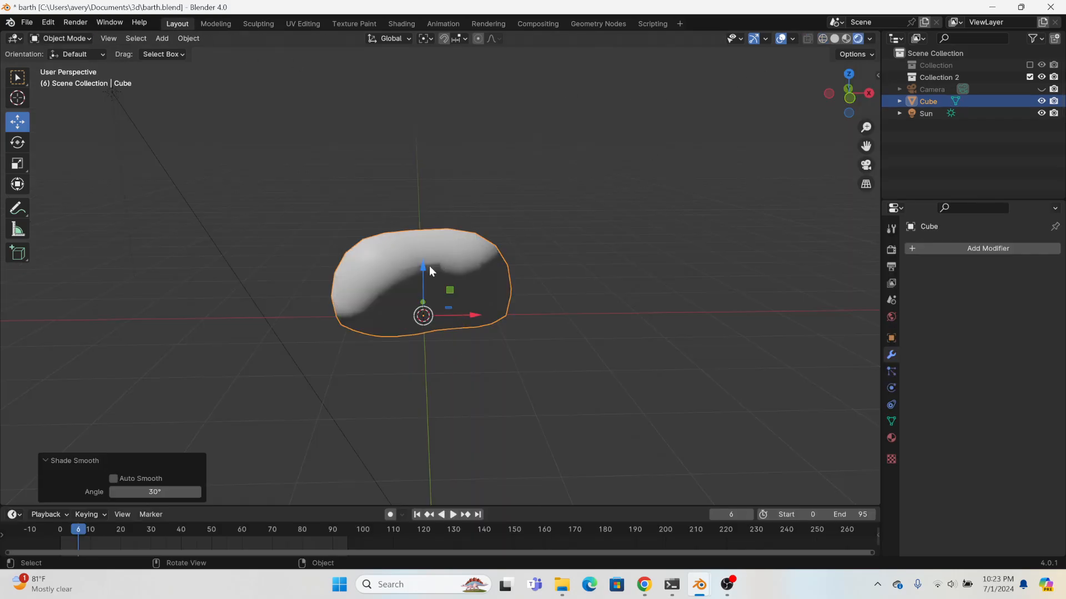
mouse_move(429, 265)
middle_down()
mouse_move(620, 265)
mouse_move(494, 258)
mouse_move(369, 292)
mouse_move(502, 289)
mouse_move(483, 277)
mouse_move(537, 253)
mouse_move(466, 260)
mouse_move(506, 316)
mouse_move(467, 388)
mouse_move(540, 281)
mouse_move(457, 269)
mouse_move(411, 237)
mouse_move(499, 243)
mouse_move(387, 255)
middle_up()
click(846, 38)
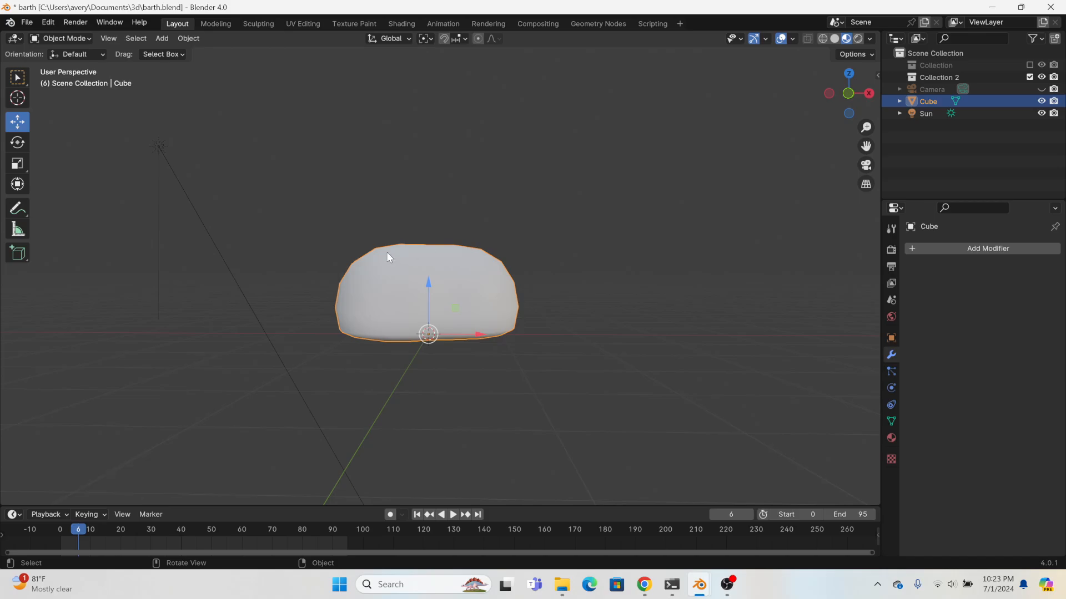
- In solid shading, select two separate pairs of upper faces near the body's negative-X end and extrude them outward as regions
click(214, 25)
click(835, 38)
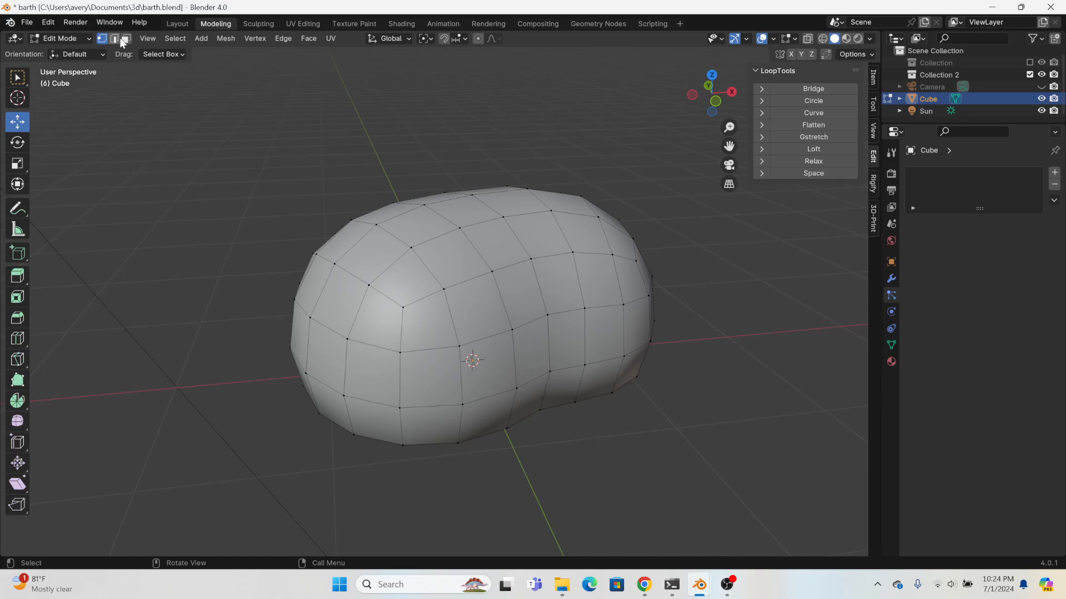
click(359, 272)
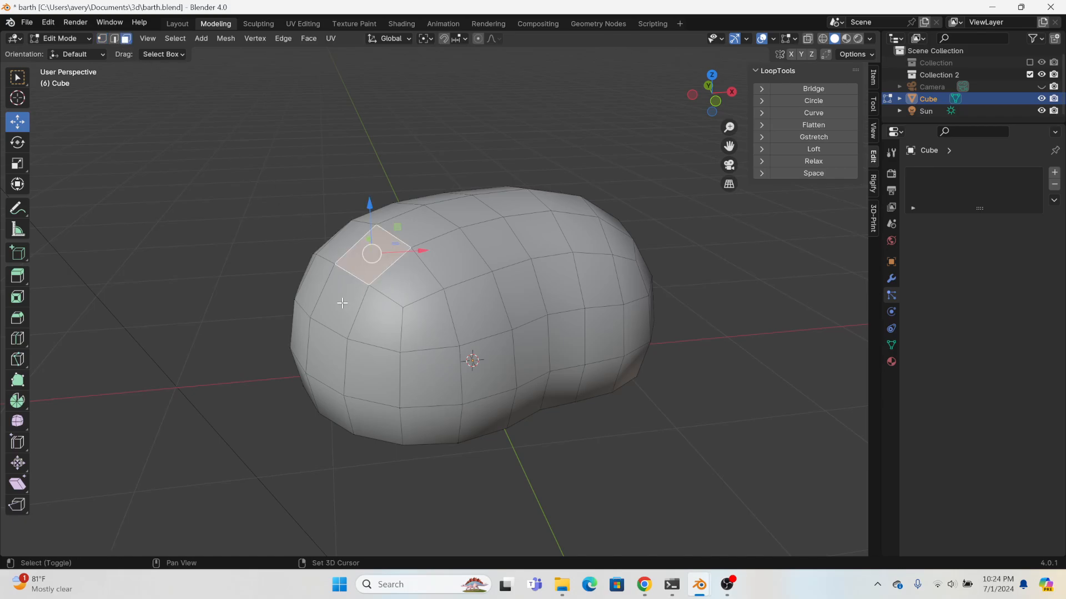
shift+click(342, 302)
shift+click(503, 254)
shift+click(516, 304)
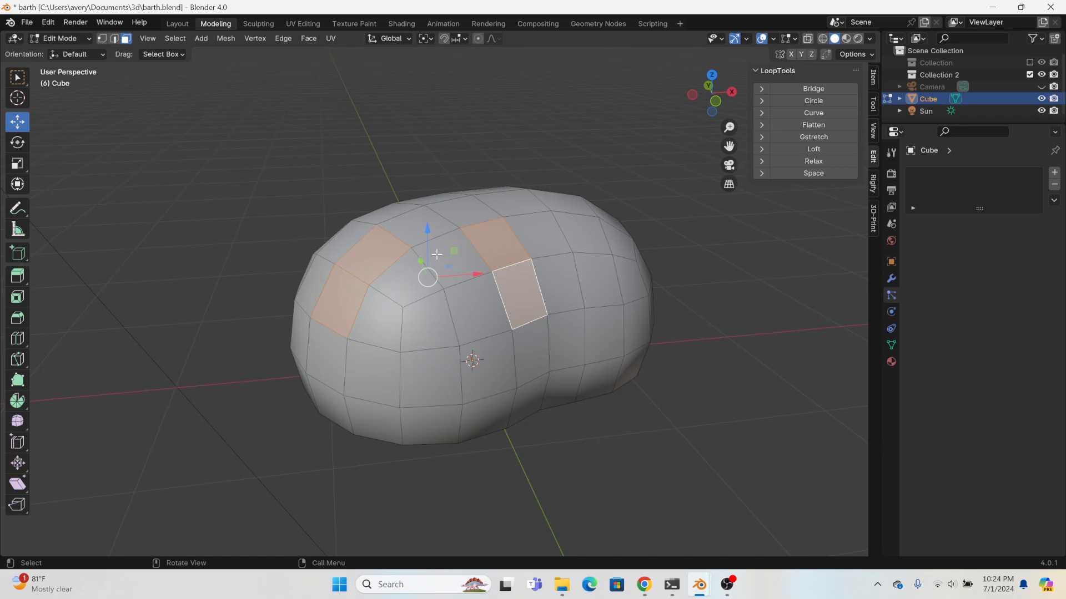
middle_drag(437, 254, 379, 190)
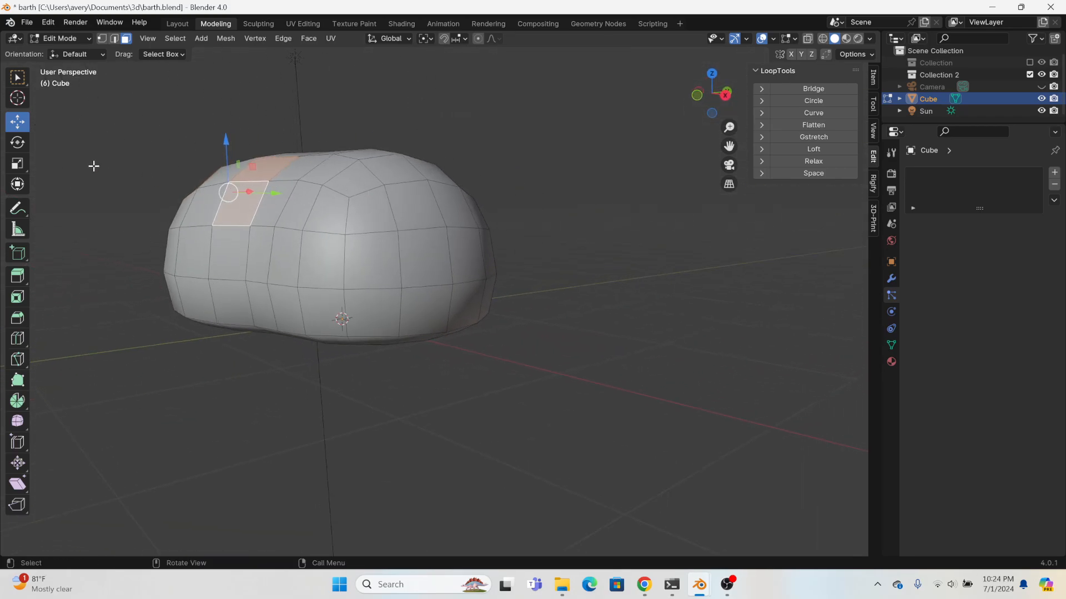
click(19, 277)
drag(198, 151, 169, 128)
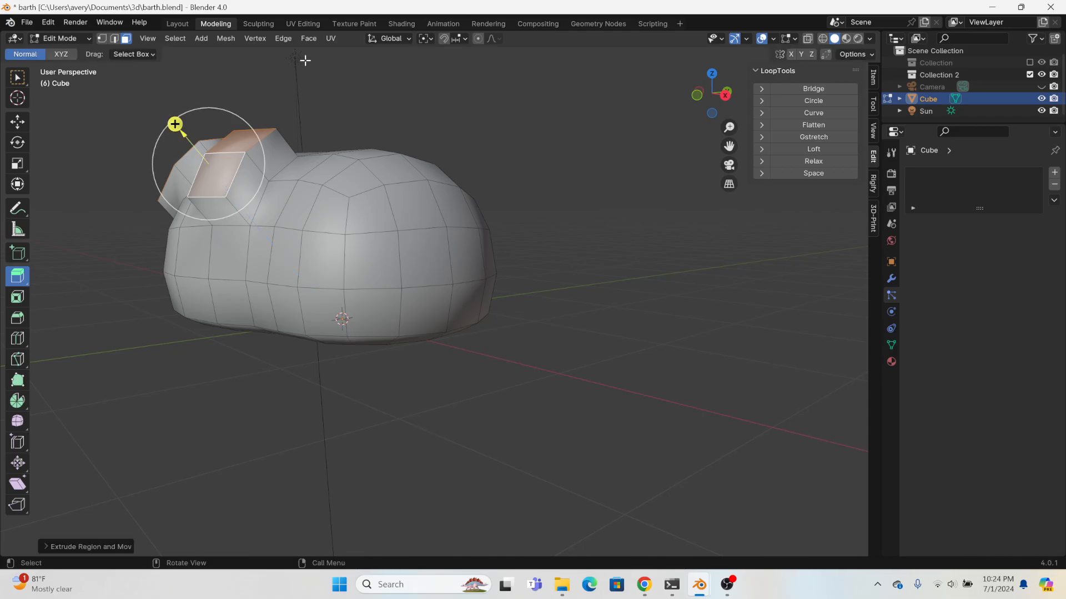
- Set the pivot point to Individual Origins, scale the extruded faces down into pointed ears, and move both ear tips slightly
click(427, 38)
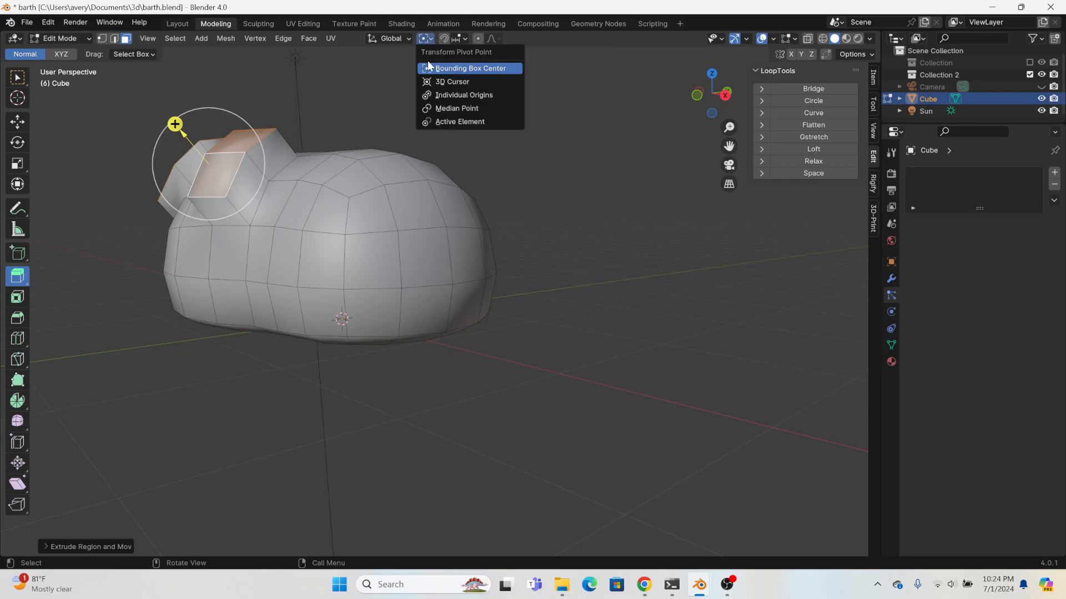
click(437, 96)
middle_drag(438, 96, 445, 187)
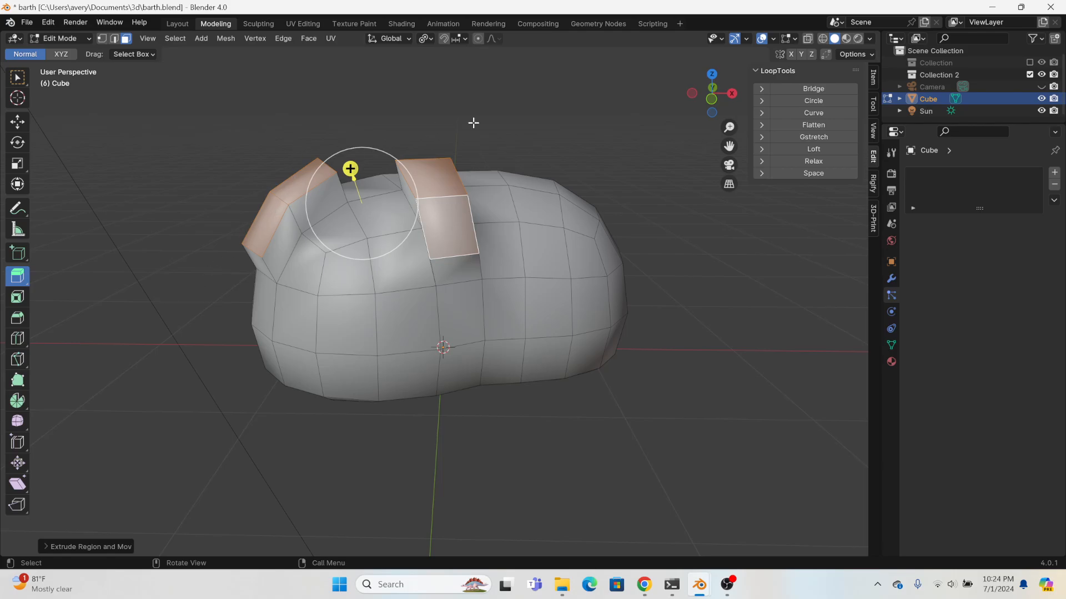
key(s)
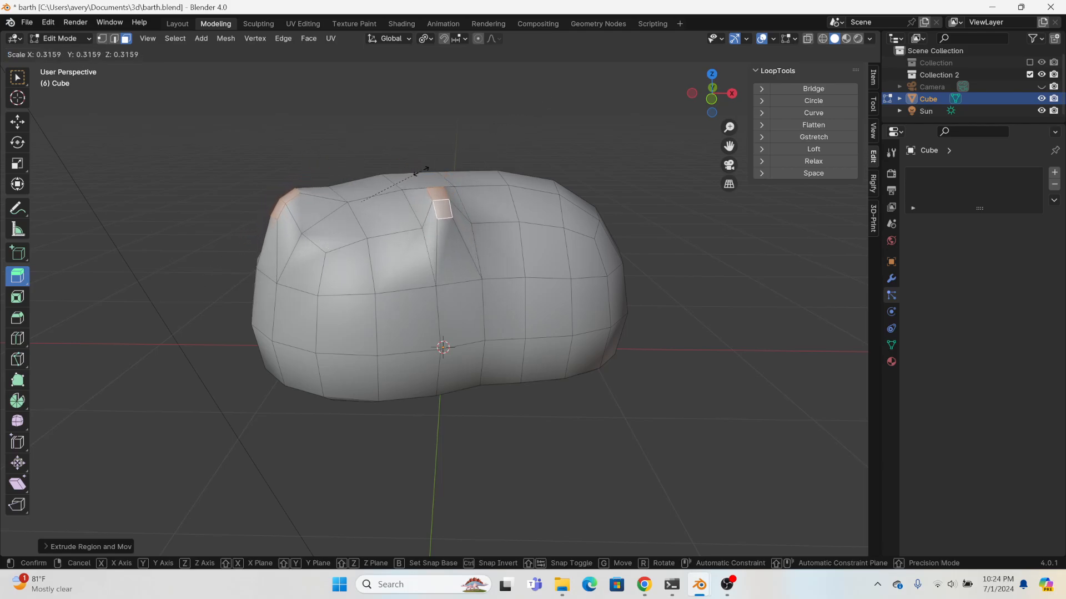
click(426, 168)
click(14, 123)
middle_drag(233, 196, 181, 180)
drag(222, 162, 212, 153)
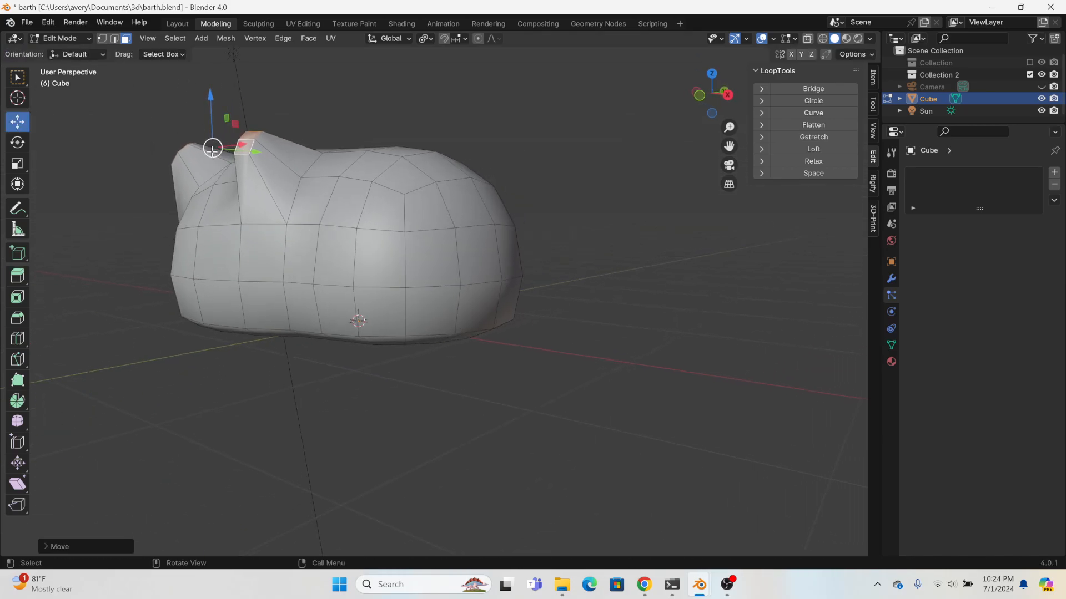
- Select the two tip faces of the ear nearer the body's middle and move them slightly outward, away from the other ear
middle_drag(212, 152, 336, 166)
click(340, 166)
middle_drag(462, 182, 461, 192)
click(456, 186)
shift+click(460, 204)
drag(459, 191, 472, 192)
- Select the two front faces of each ear, extrude them in place and scale them down to inset the inner ears
click(330, 215)
shift+click(312, 247)
shift+click(445, 212)
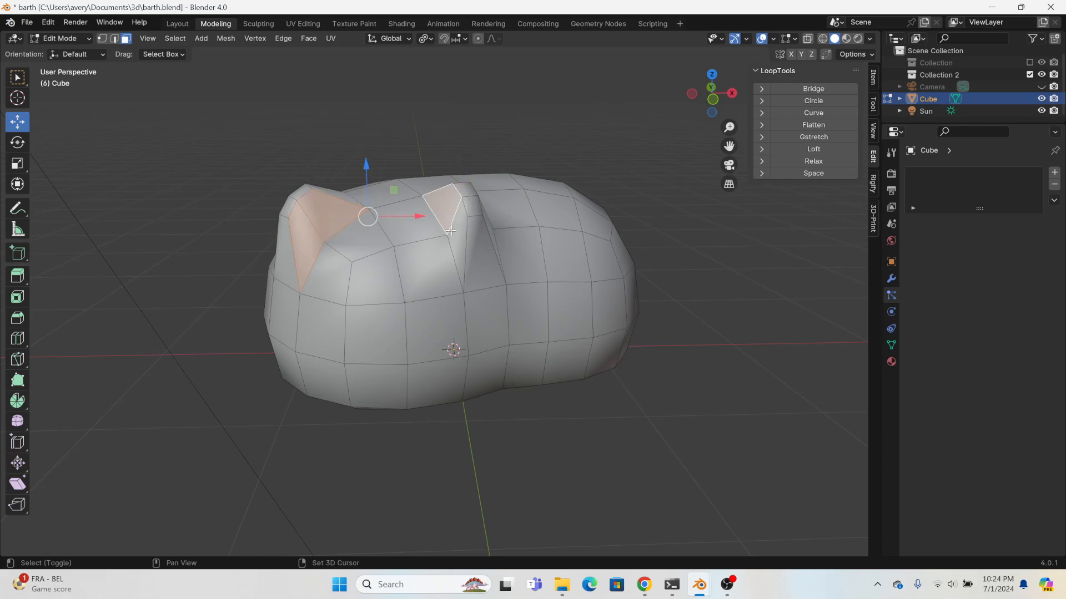
shift+click(454, 233)
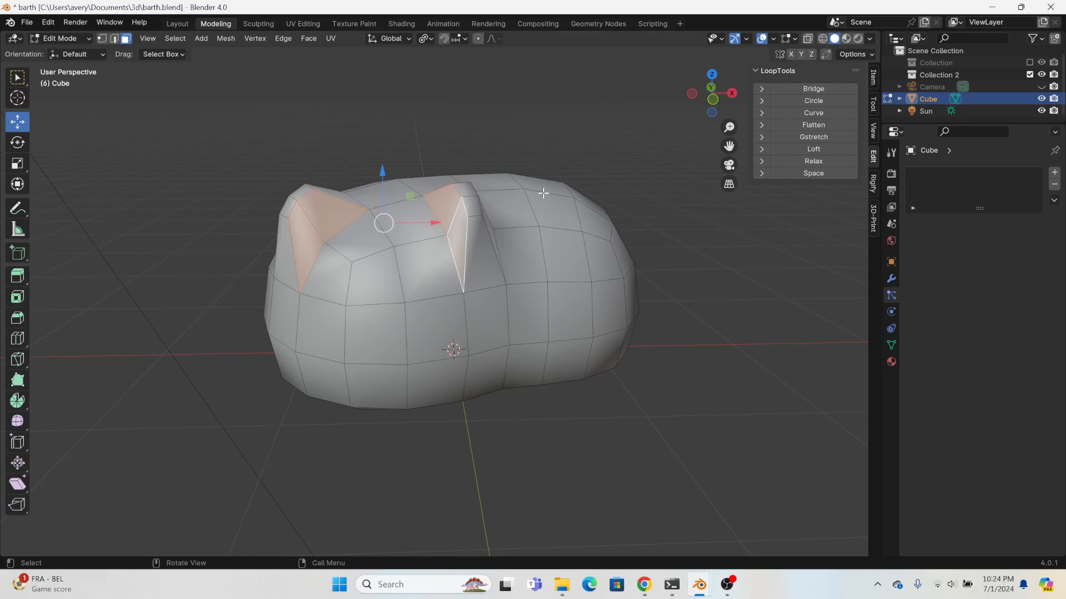
key(e)
right_click(453, 172)
key(s)
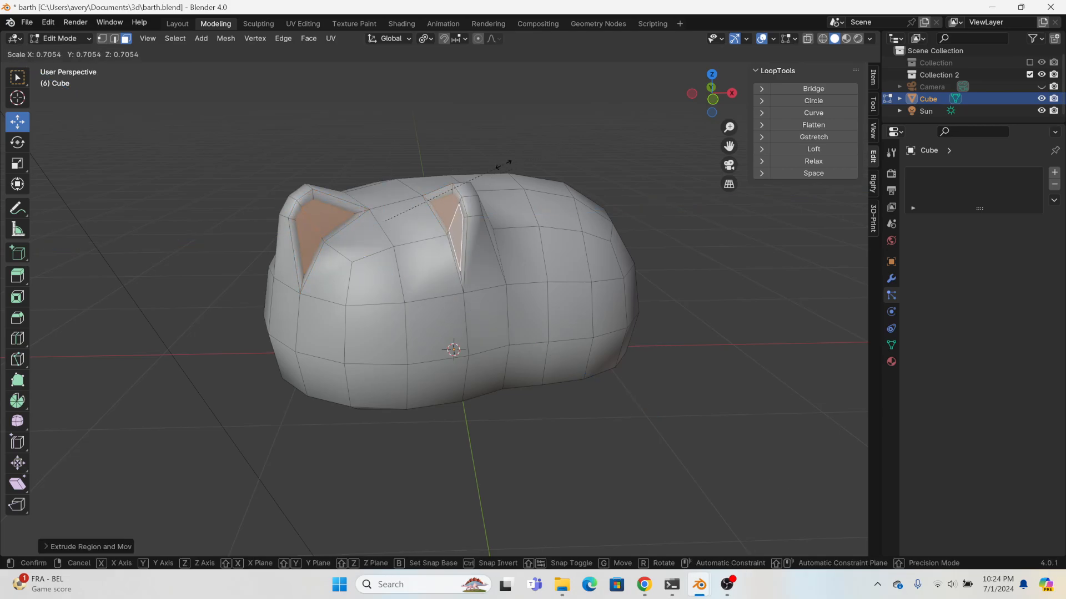
click(466, 182)
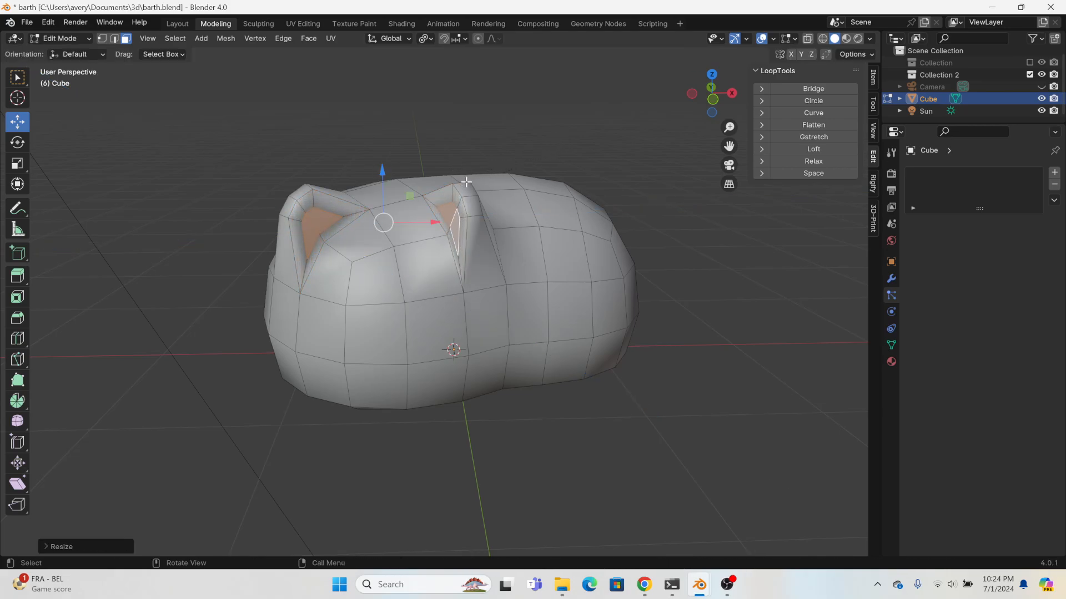
- Extrude the inset faces of each ear inward, one ear at a time, to hollow both ears
click(336, 227)
middle_drag(335, 227, 510, 317)
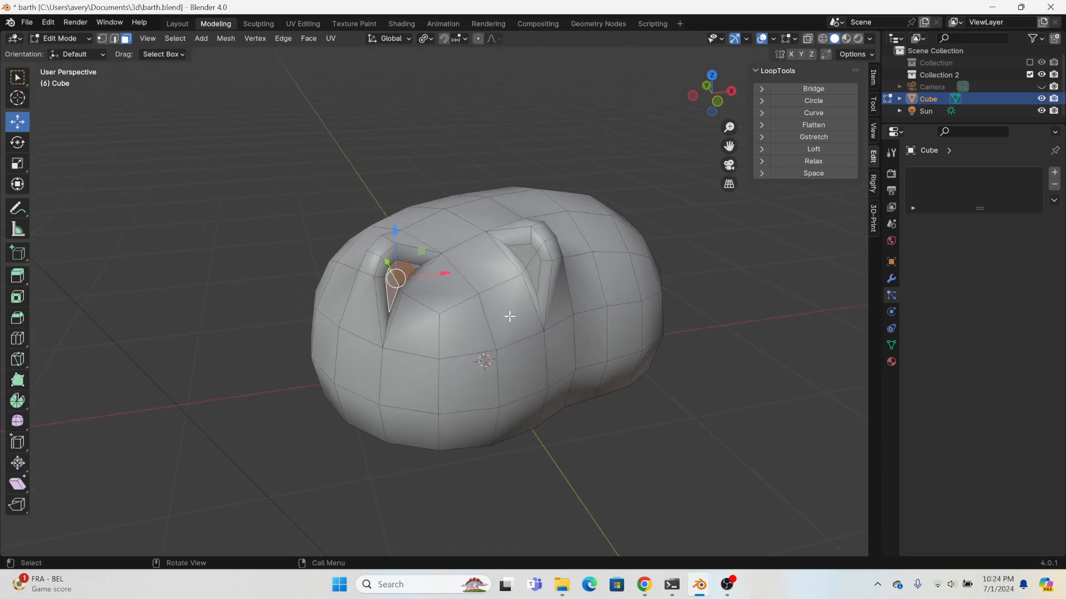
key(e)
click(498, 312)
click(525, 248)
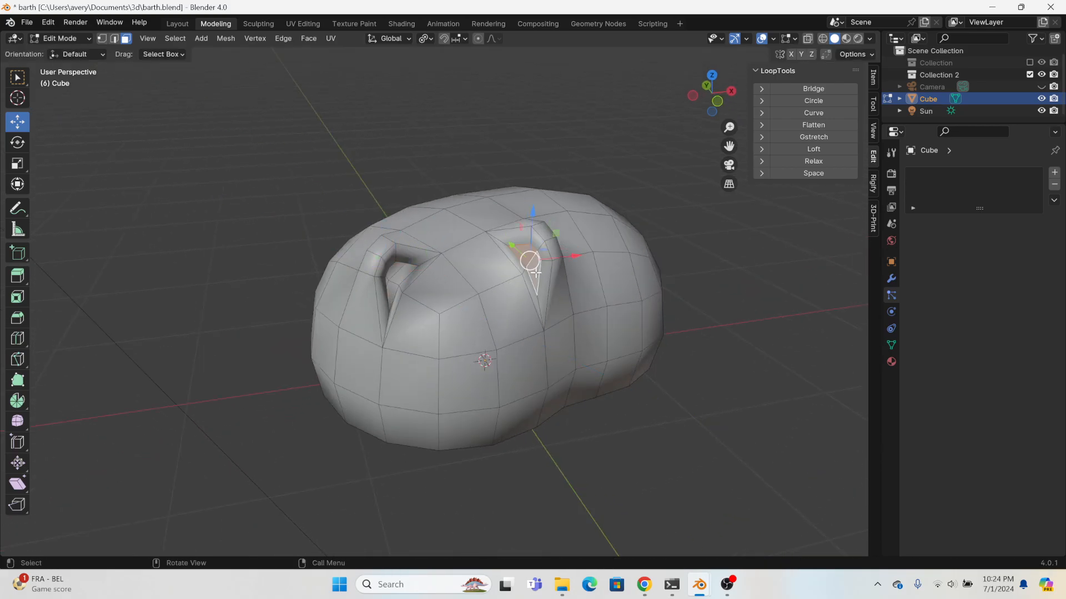
middle_drag(536, 271, 489, 261)
key(e)
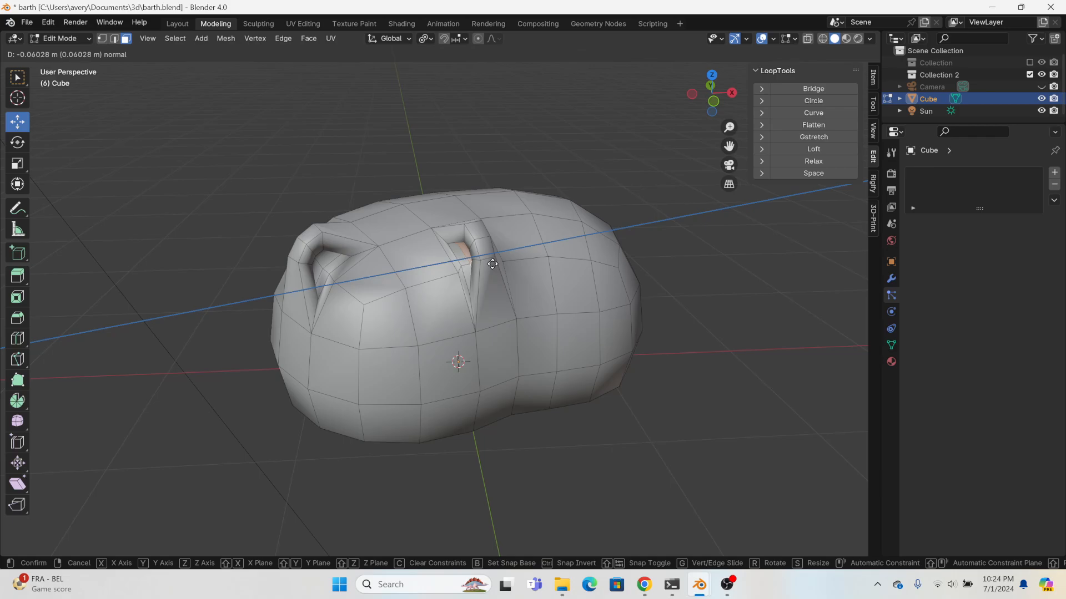
click(492, 264)
- Select the four lower faces at the body's positive-X end, extrude them in place and scale them down as an inset
middle_drag(338, 259, 383, 269)
drag(285, 260, 338, 311)
key(e)
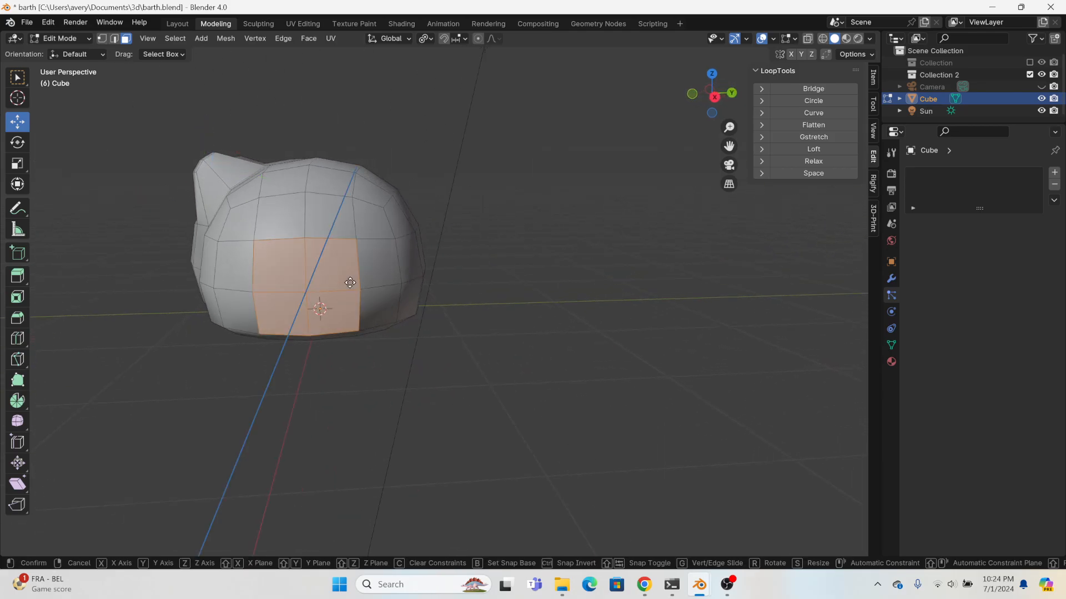
right_click(350, 282)
key(s)
click(457, 280)
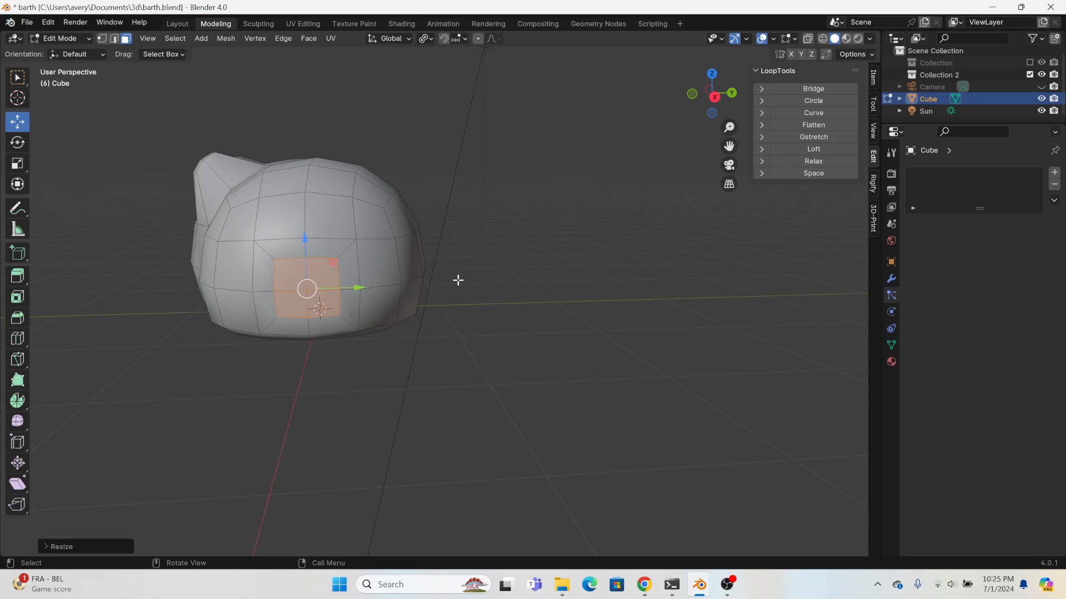
- Try to round the inset faces with LoopTools Circle and Smooth Vertices, and undo the smoothing
click(801, 101)
click(257, 40)
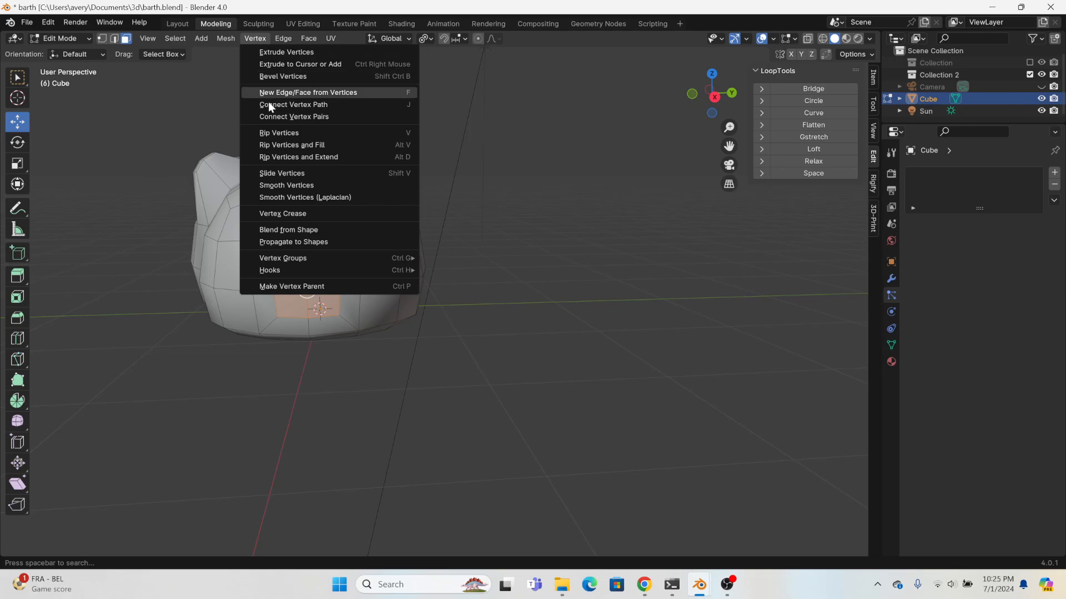
click(303, 187)
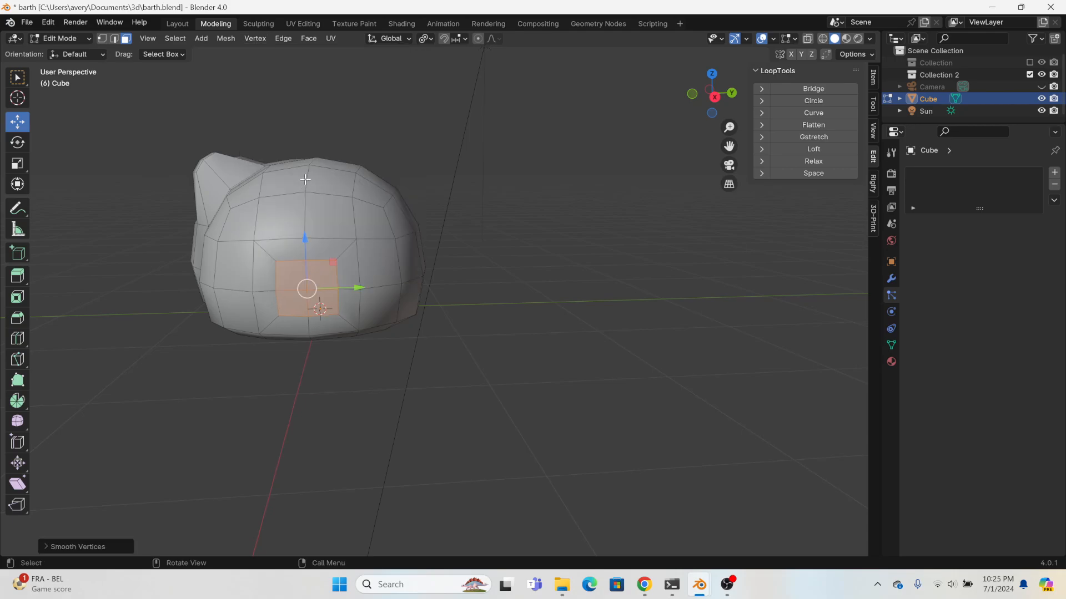
key(ctrl+z)
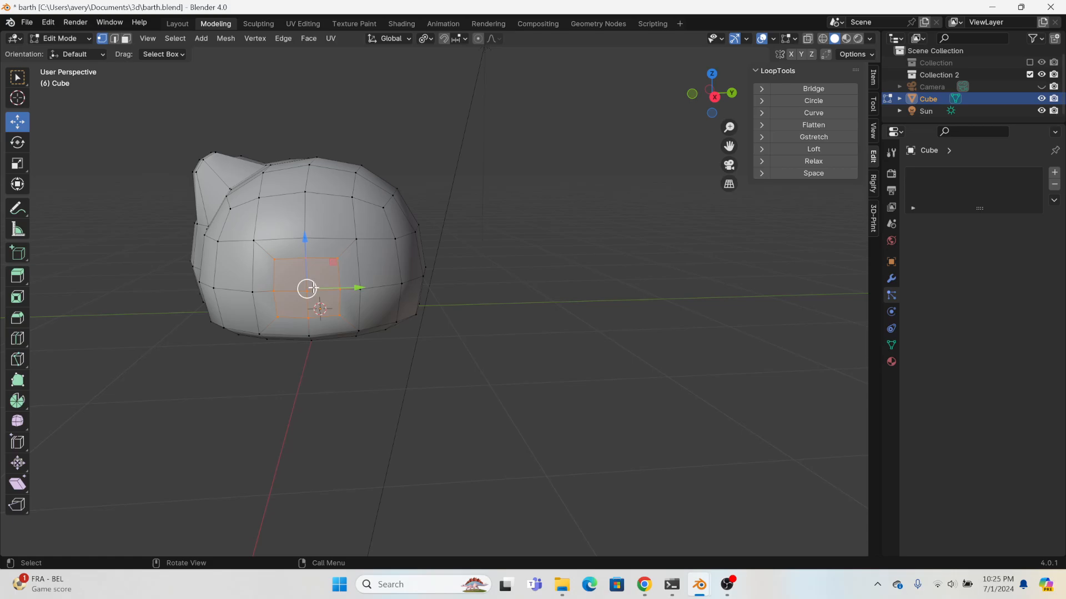
- Select the inset's four corner vertices and scale them inward about the Bounding Box Center to round the outline
click(333, 257)
shift+click(338, 312)
shift+click(281, 312)
shift+click(274, 264)
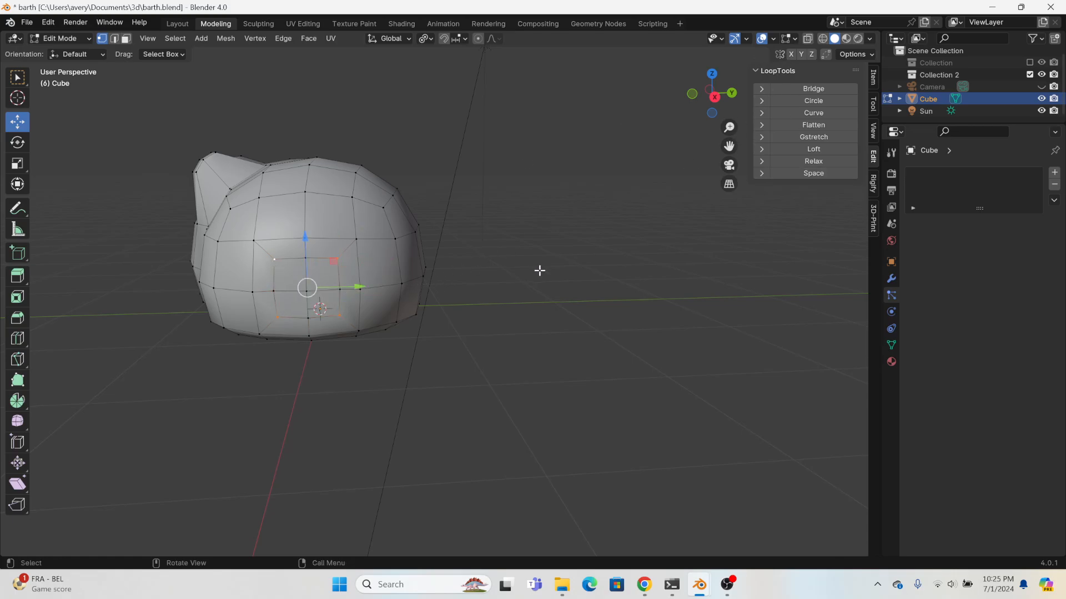
key(s)
click(520, 267)
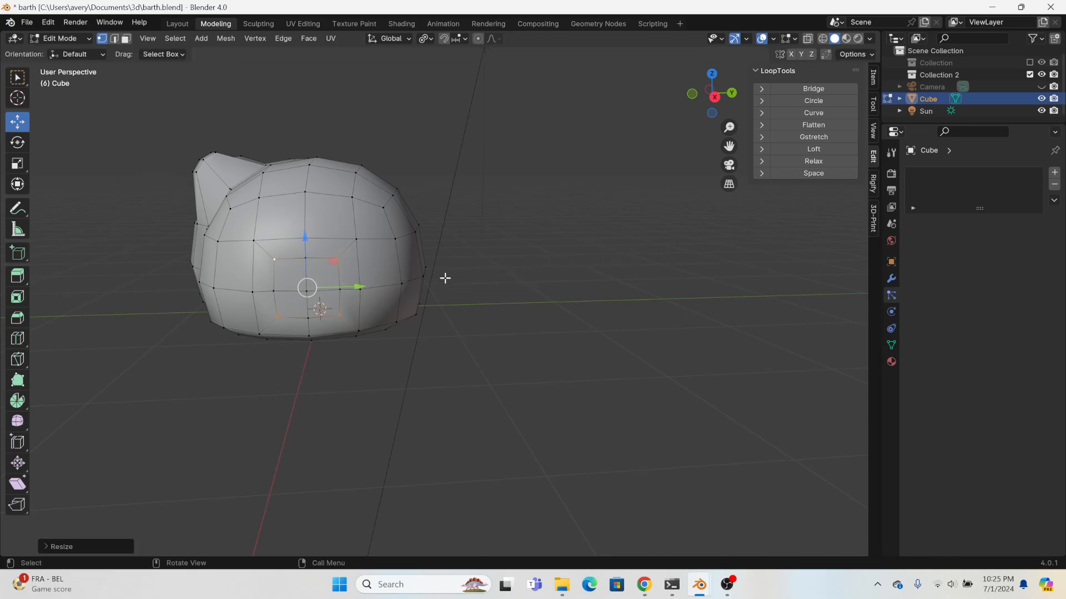
click(424, 40)
click(434, 66)
key(s)
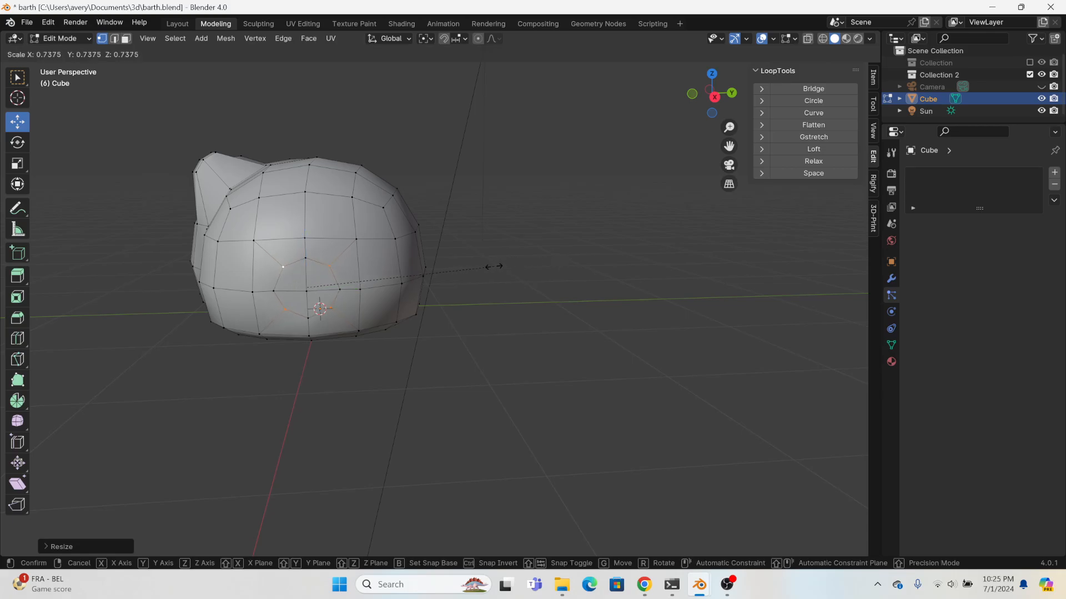
click(503, 271)
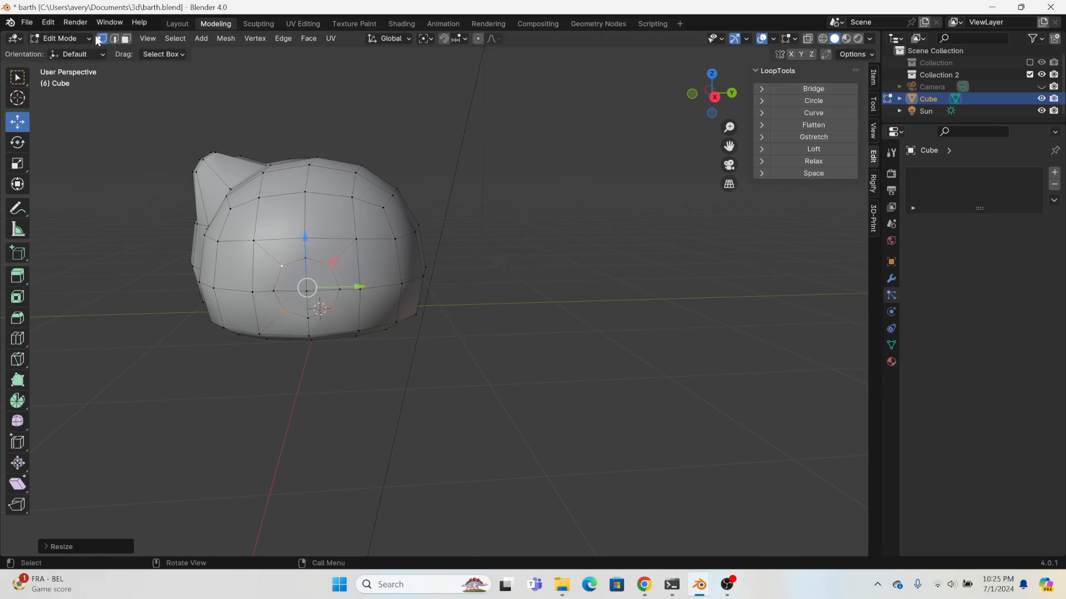
- Select the edge loop around the rounded inset and even it out with LoopTools Circle
click(114, 39)
click(293, 262)
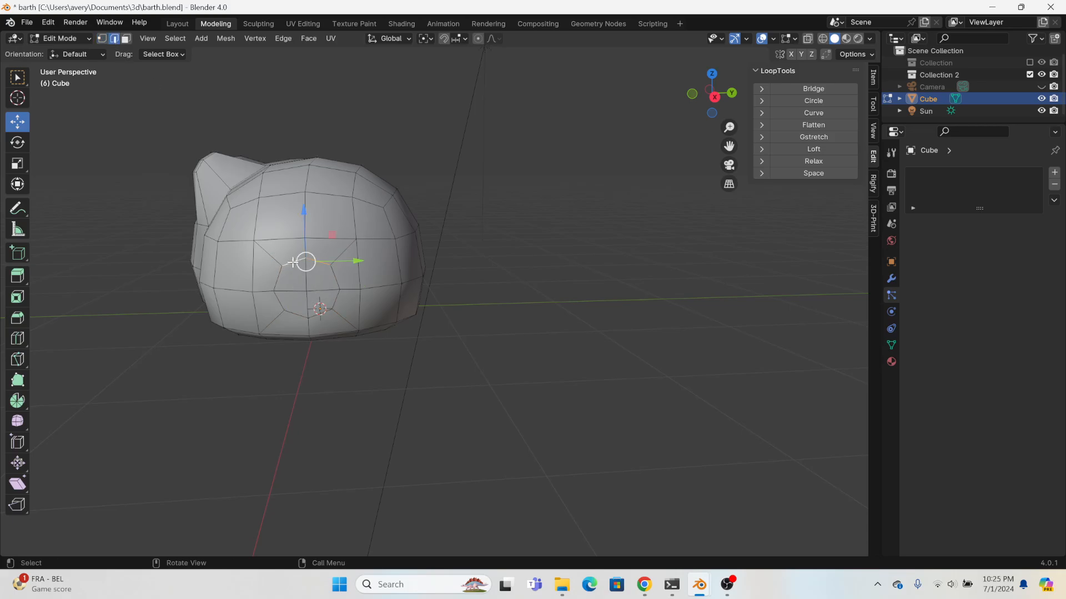
alt+click(314, 309)
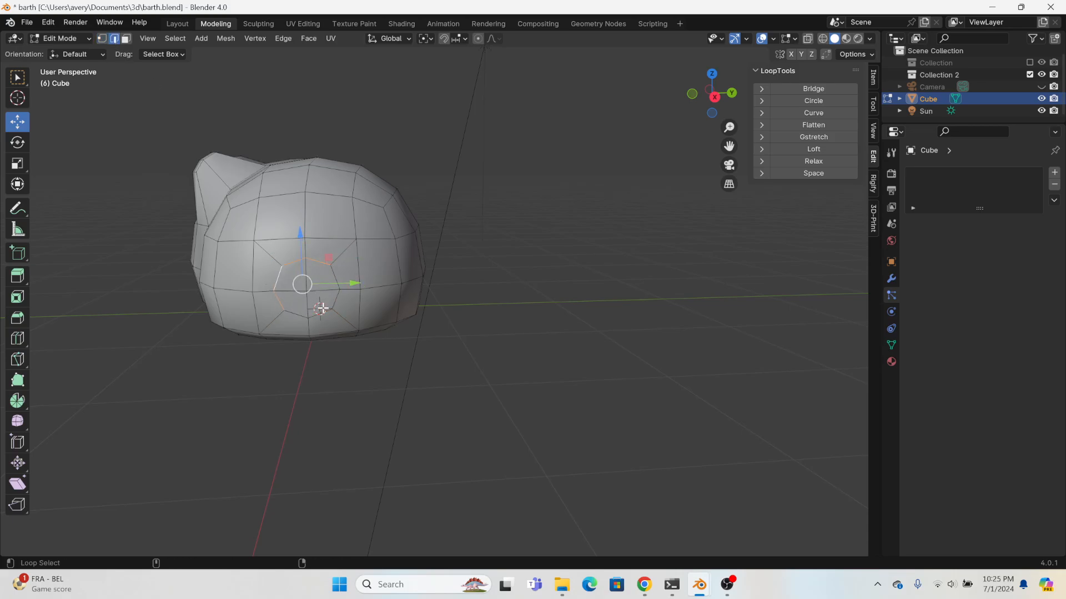
click(824, 100)
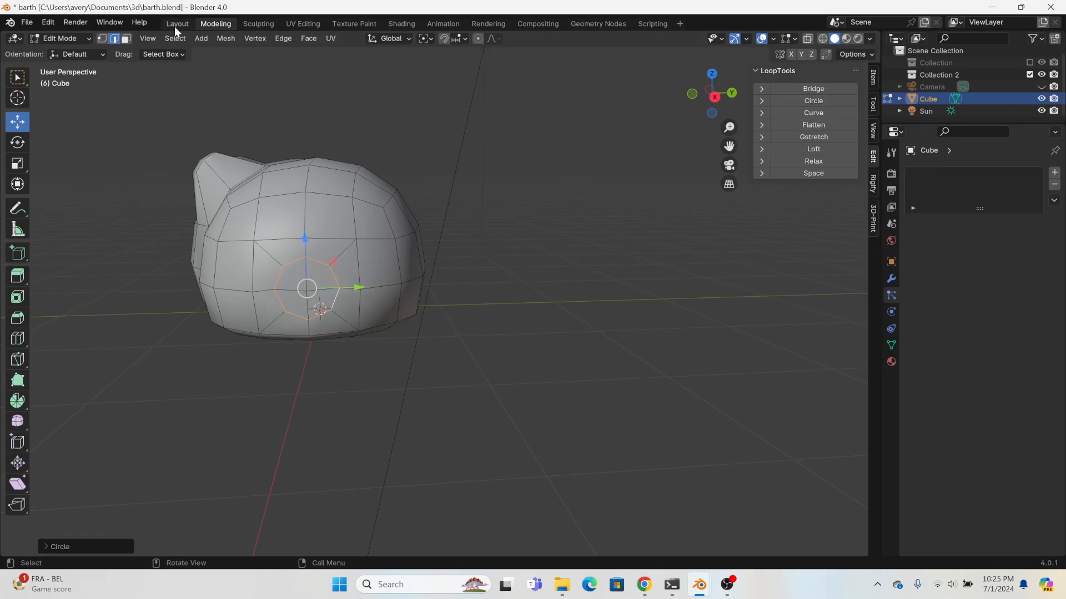
- Select the faces inside the circular loop and scale them up slightly
click(127, 38)
key(b)
drag(322, 297, 323, 297)
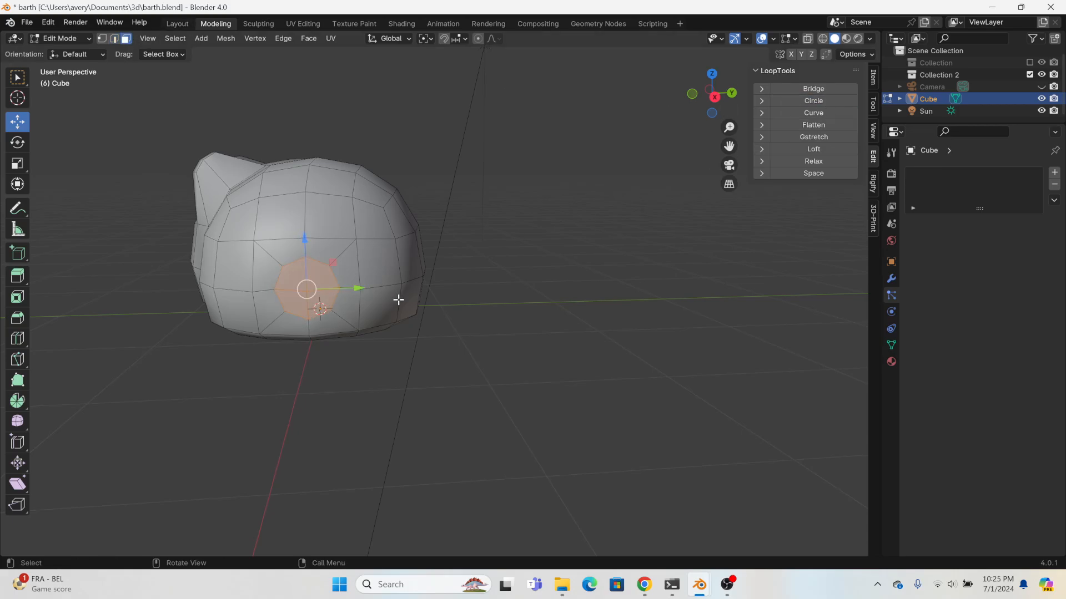
key(s)
click(409, 298)
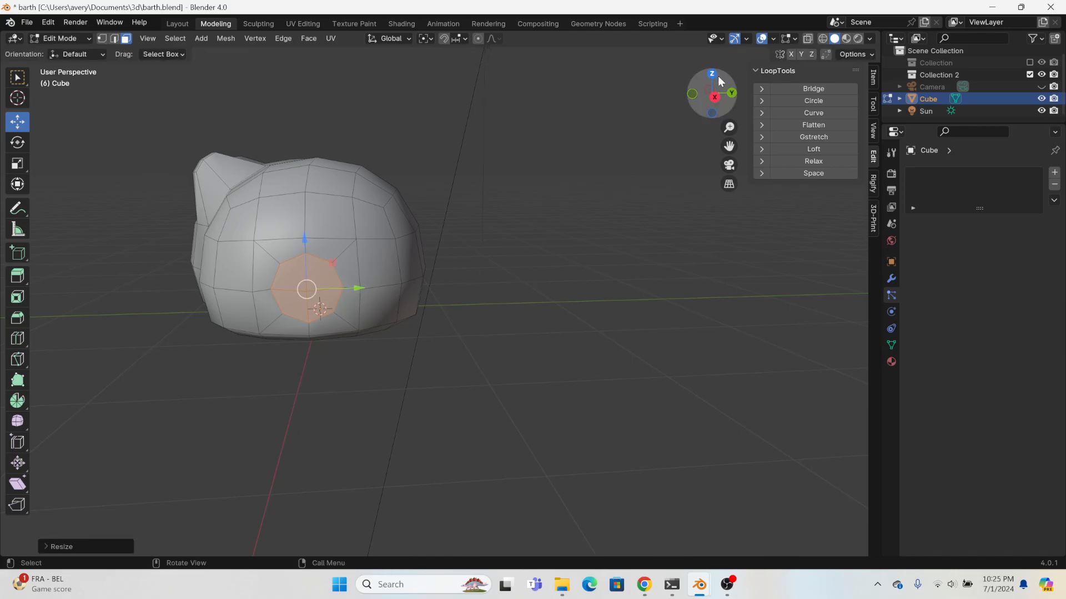
- In top view, extrude the circular faces outward along X as the tail's first segment, angling and moving its end toward the head side
click(711, 74)
shift+middle_drag(633, 364, 414, 245)
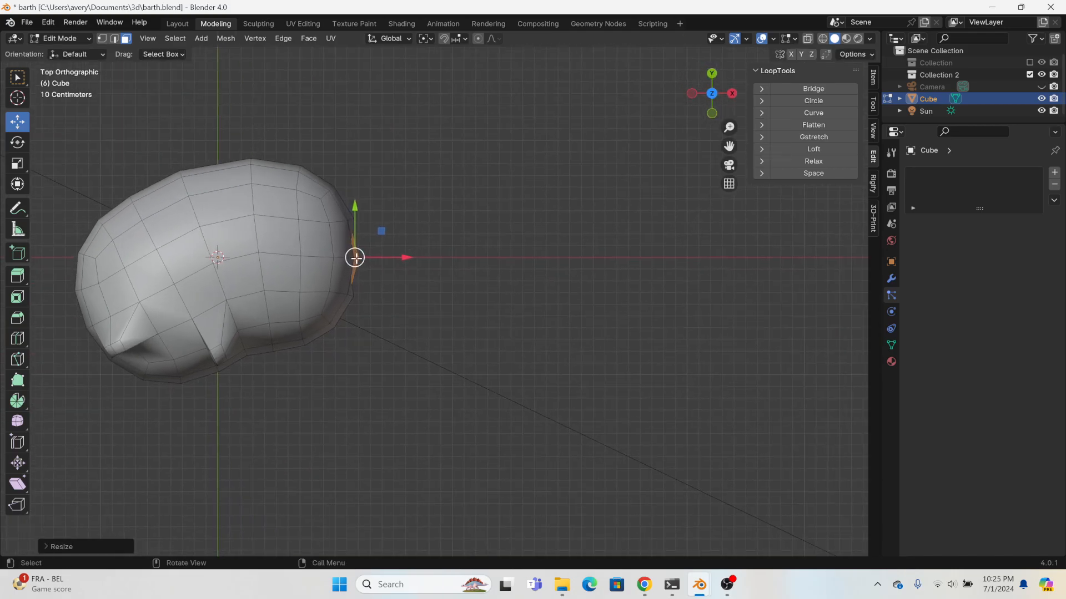
key(e)
click(409, 261)
key(r)
click(424, 268)
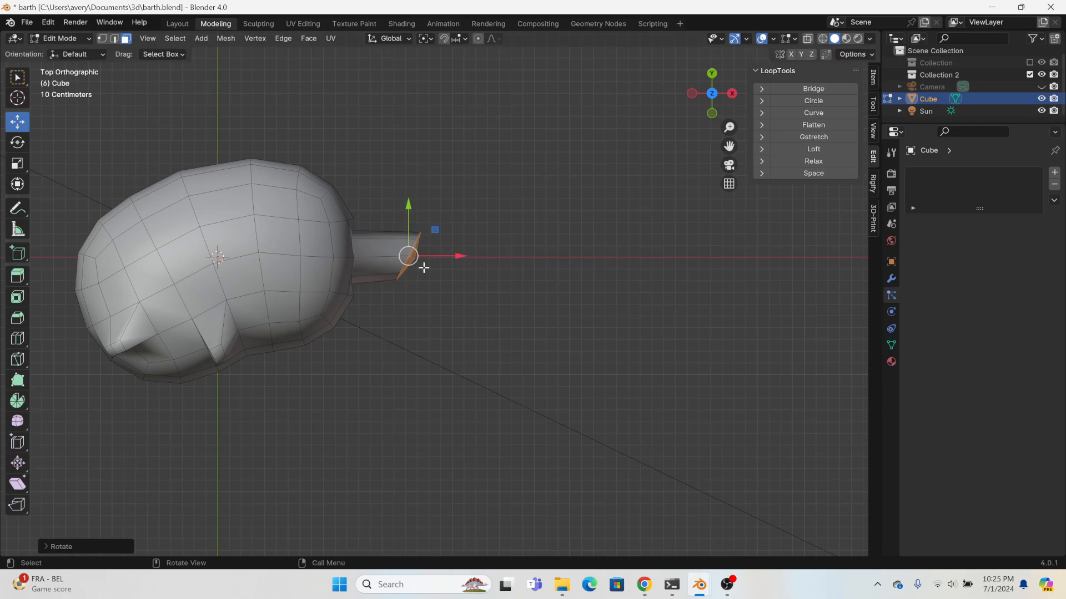
drag(411, 260, 399, 280)
- Extrude a second tail segment, scale its end up, and rotate and move it to curve the tail toward negative Y
key(e)
click(451, 314)
key(s)
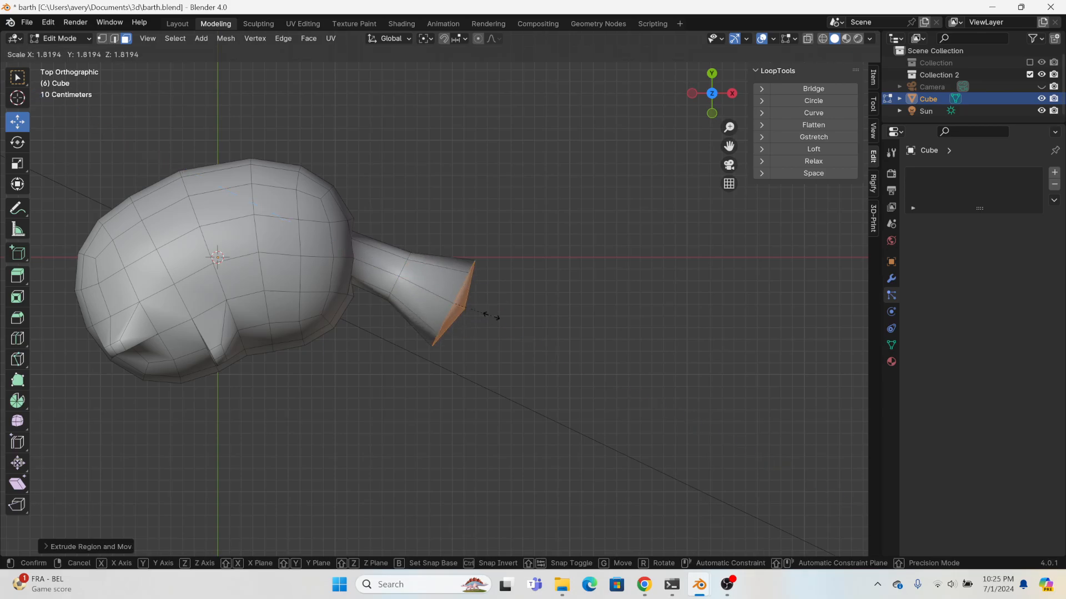
click(507, 293)
key(r)
click(535, 324)
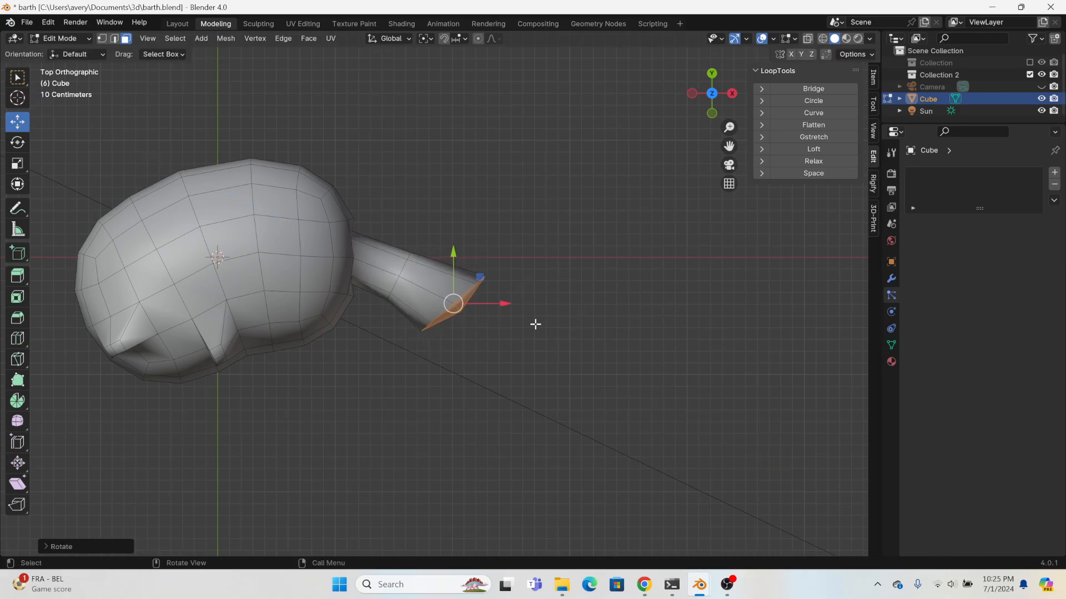
drag(453, 303, 440, 312)
key(r)
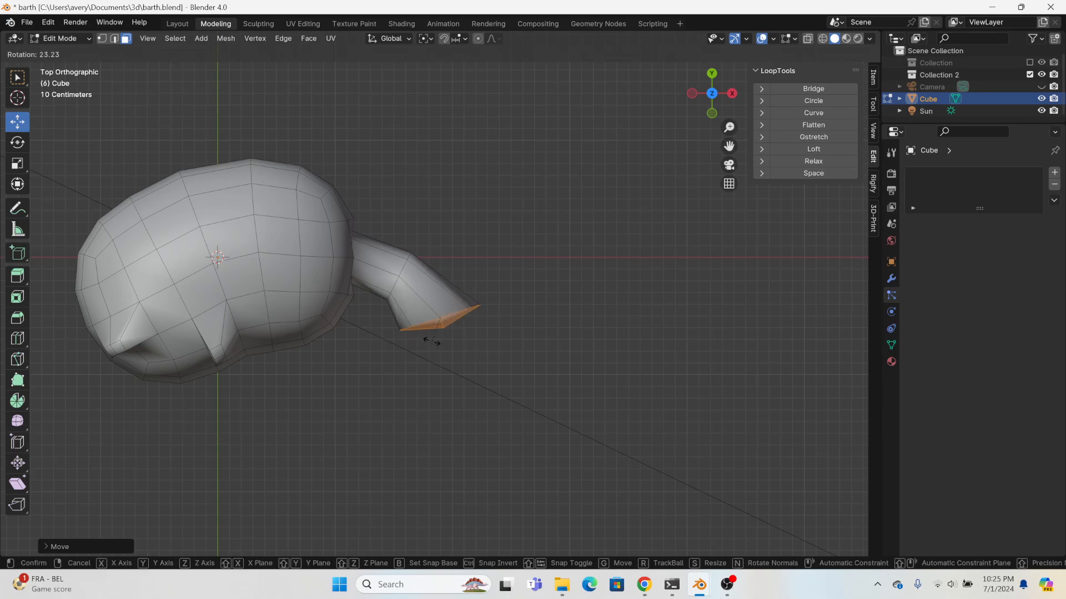
click(435, 347)
- Extrude a third, wider tail segment, then rotate and move its end to continue the curve
key(e)
click(478, 385)
key(s)
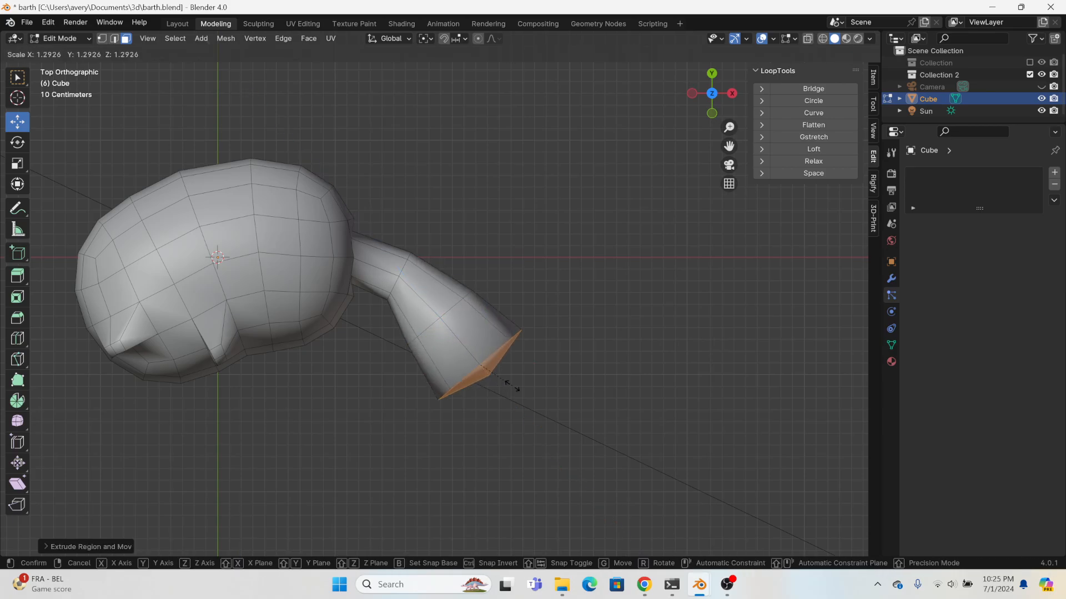
click(509, 378)
key(r)
click(509, 373)
drag(478, 367, 468, 381)
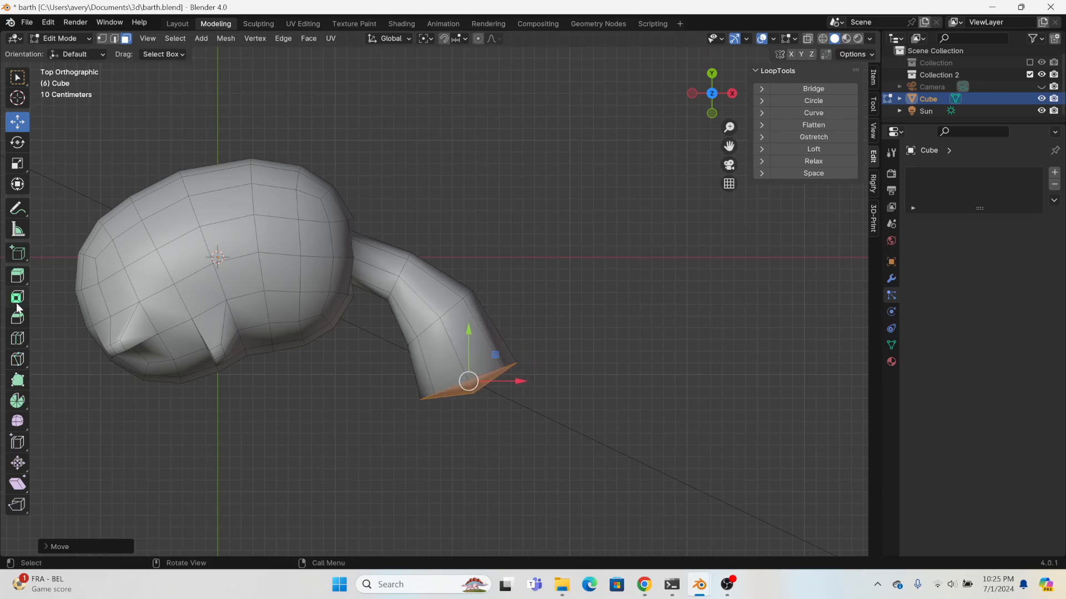
- Add a loop cut across the tail's first segment and shift the new loop slightly
click(15, 338)
drag(371, 245, 465, 252)
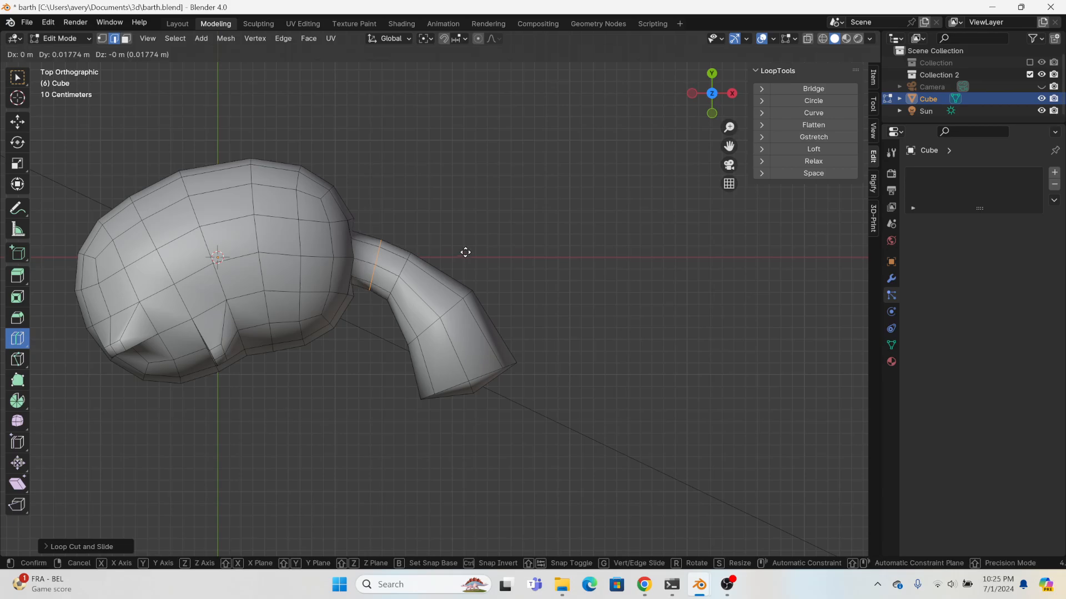
click(465, 250)
- Select the edge loop between the tail's first and second extruded segments and scale it to smooth the tail's taper
click(18, 127)
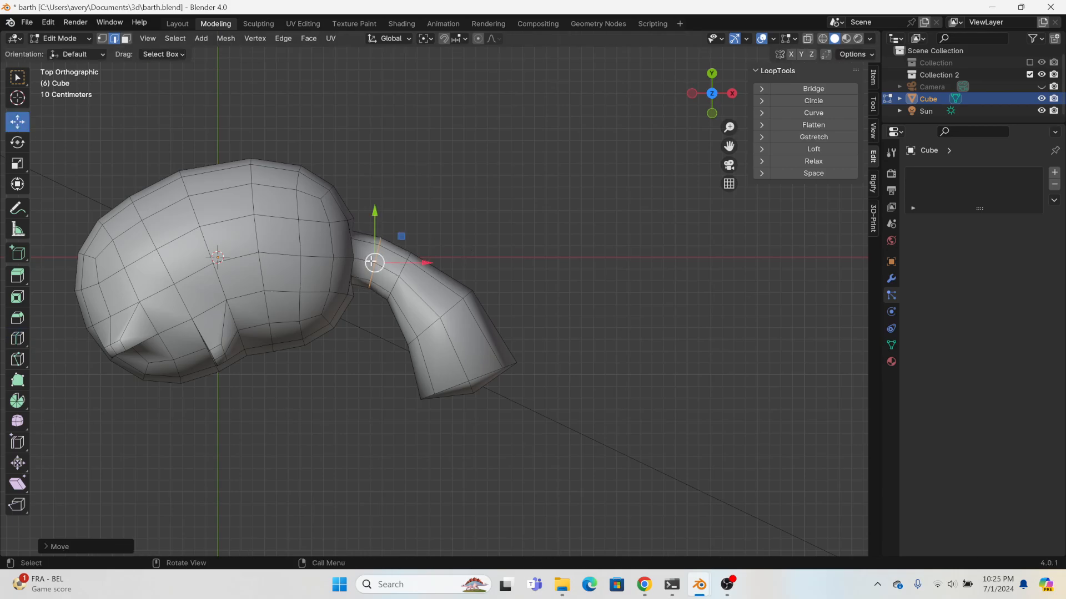
alt+click(402, 264)
key(s)
click(536, 260)
middle_drag(536, 259, 329, 199)
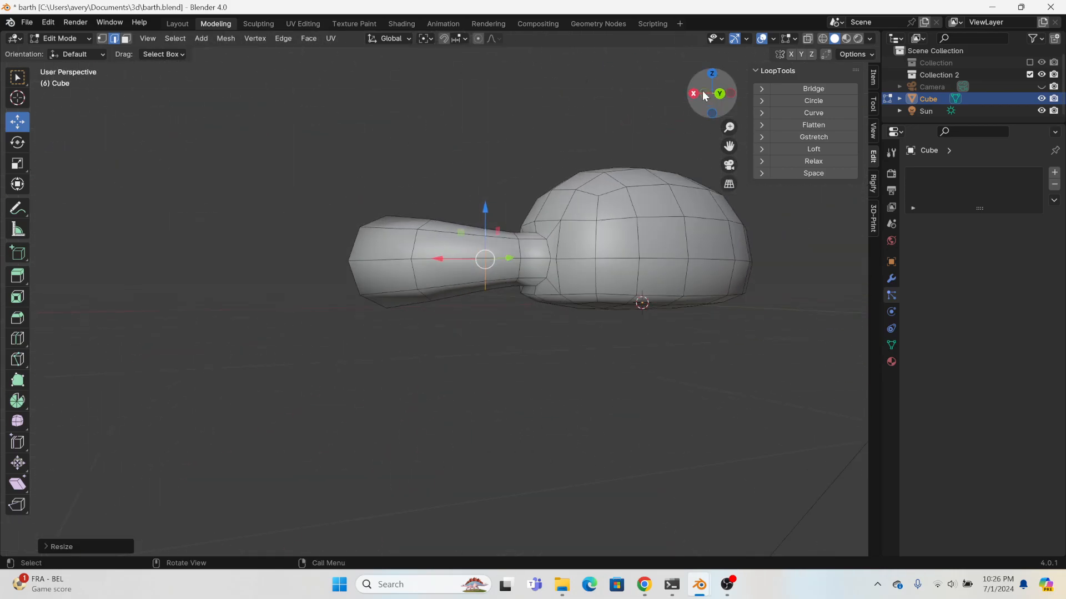
- In front view, lower three of the tail's edge loops slightly along Z so the tail sags between body and tip
click(693, 97)
click(694, 97)
mouse_move(478, 228)
middle_down()
mouse_move(518, 233)
mouse_move(487, 236)
middle_up()
click(713, 94)
scroll(374, 255, up, 2)
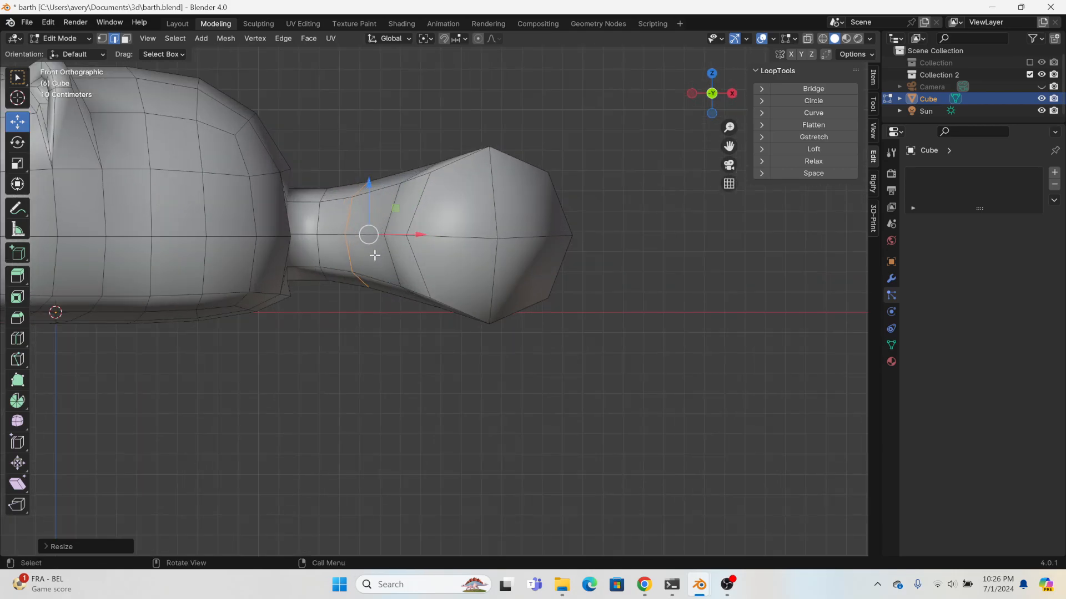
drag(371, 198, 370, 214)
alt+click(320, 202)
drag(319, 187, 320, 199)
alt+click(386, 222)
drag(440, 195, 440, 202)
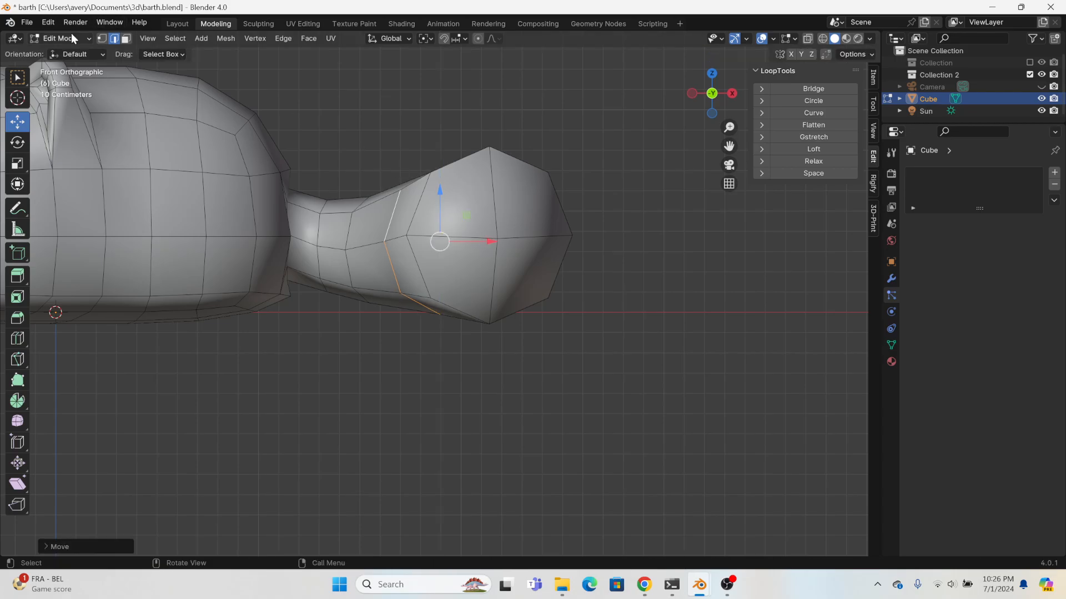
click(126, 39)
click(516, 267)
key(b)
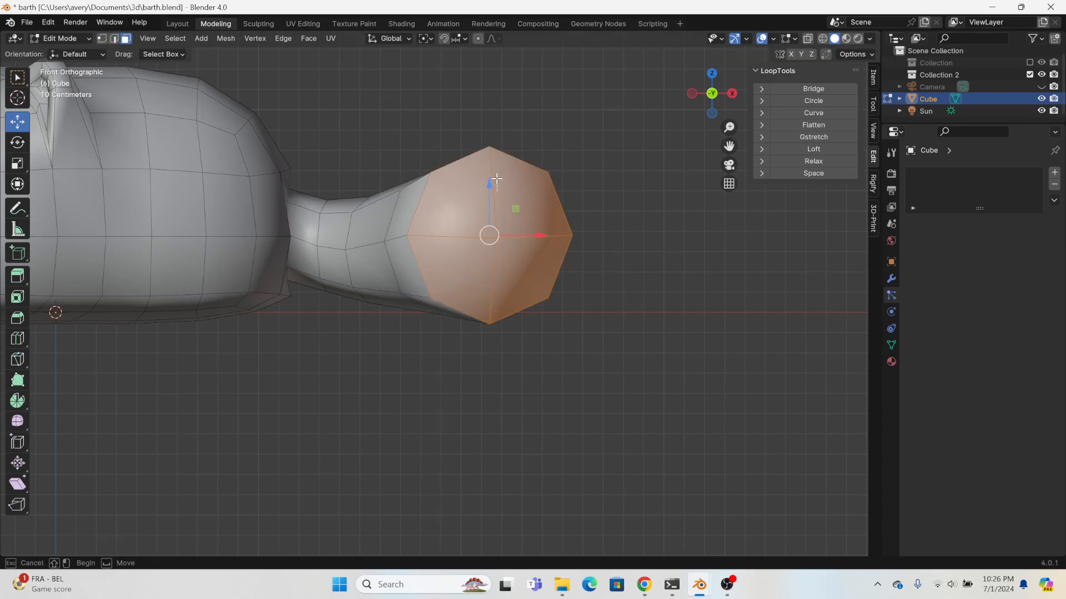
drag(496, 178, 440, 191)
- Add loop cuts across the tail's two outer segments and round the loop nearest the tip with LoopTools Circle
click(118, 42)
alt+click(392, 213)
middle_drag(426, 207, 350, 350)
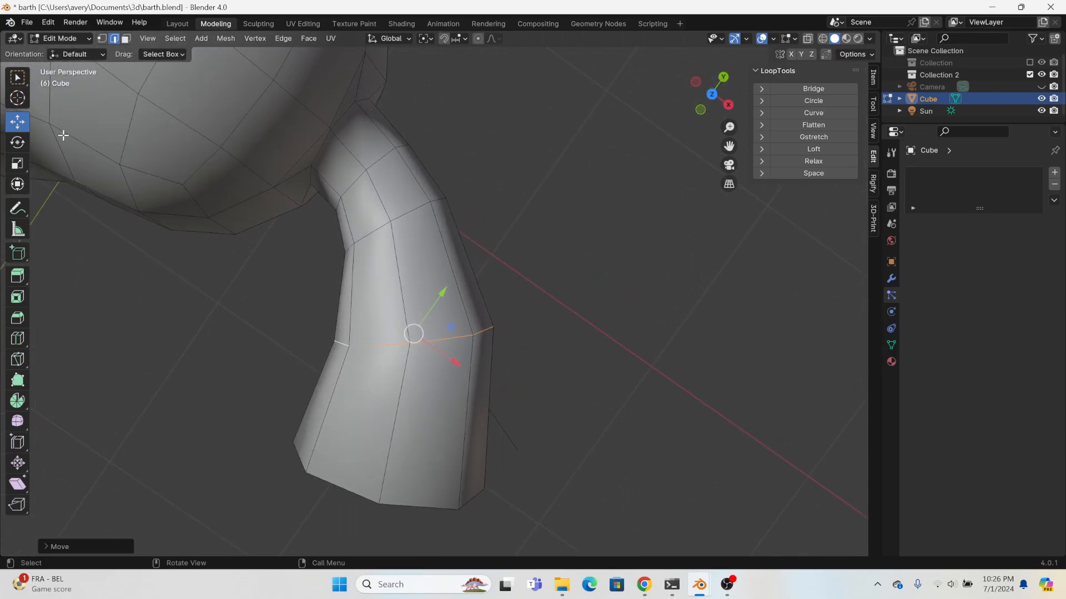
click(17, 343)
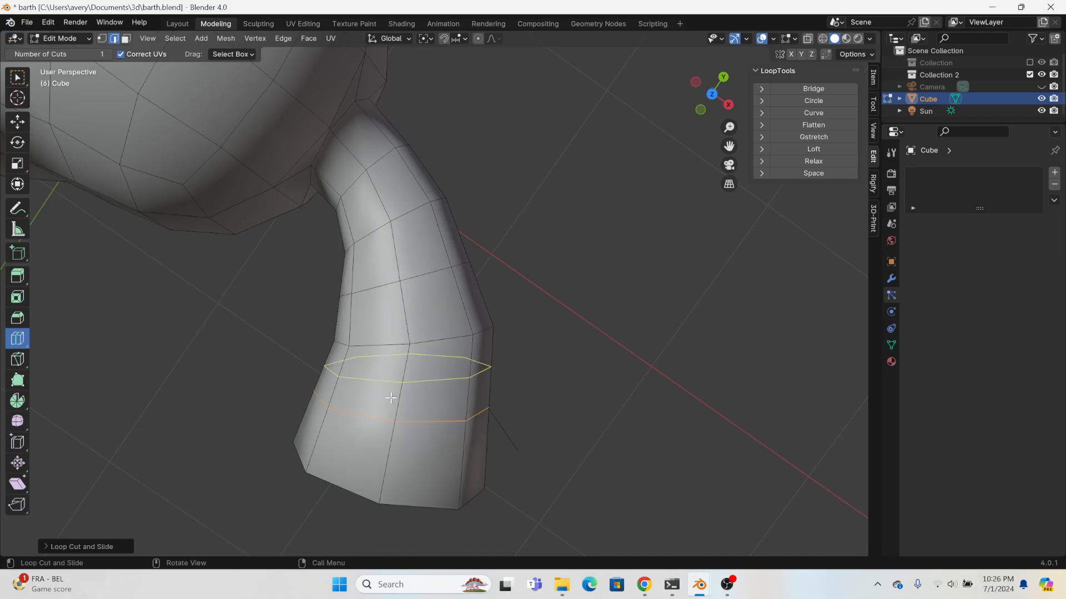
click(400, 399)
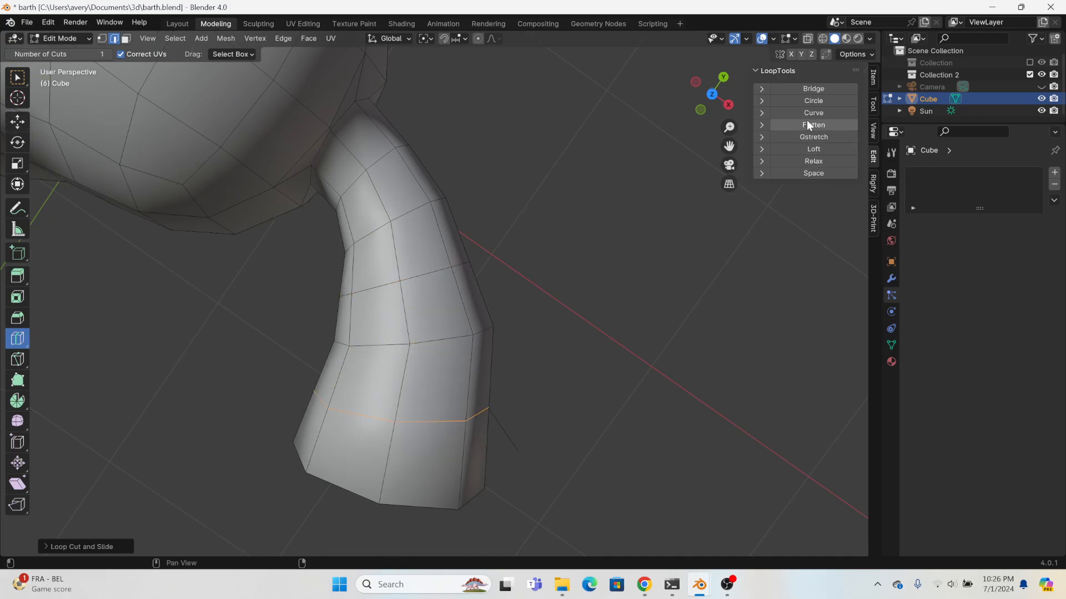
click(800, 100)
click(17, 121)
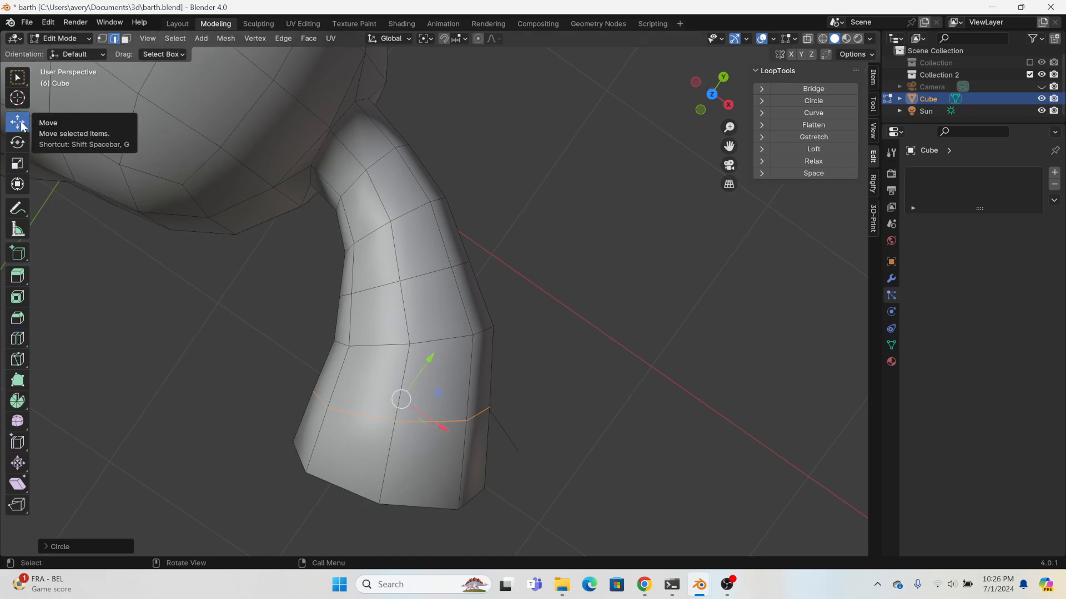
- Select the face ring near the tail's base, set the pivot to Individual Origins, and extrude its faces outward with Extrude Individual
click(126, 38)
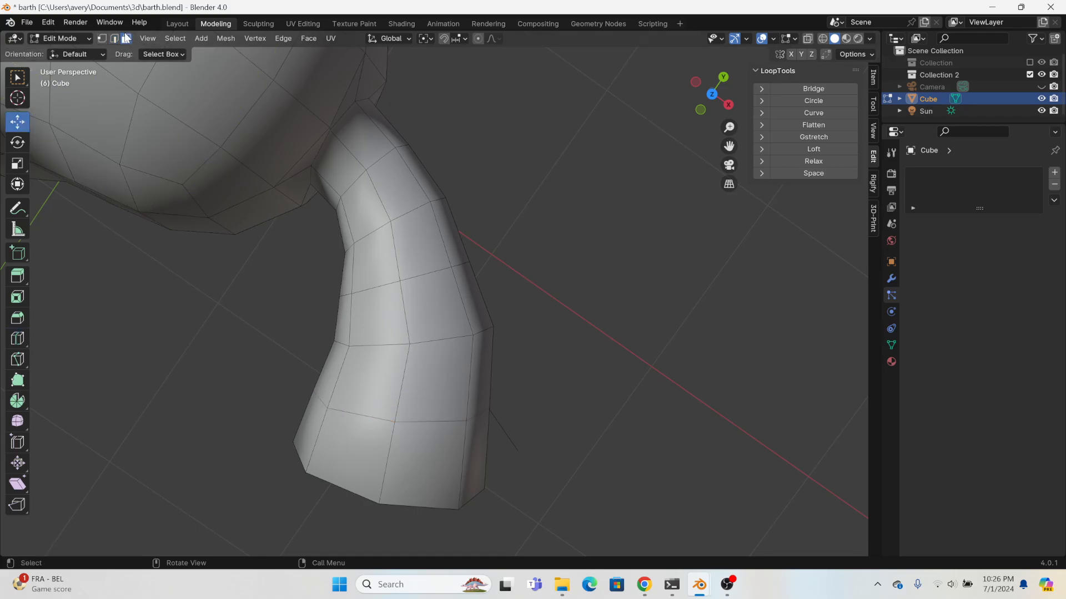
alt+click(378, 201)
click(425, 39)
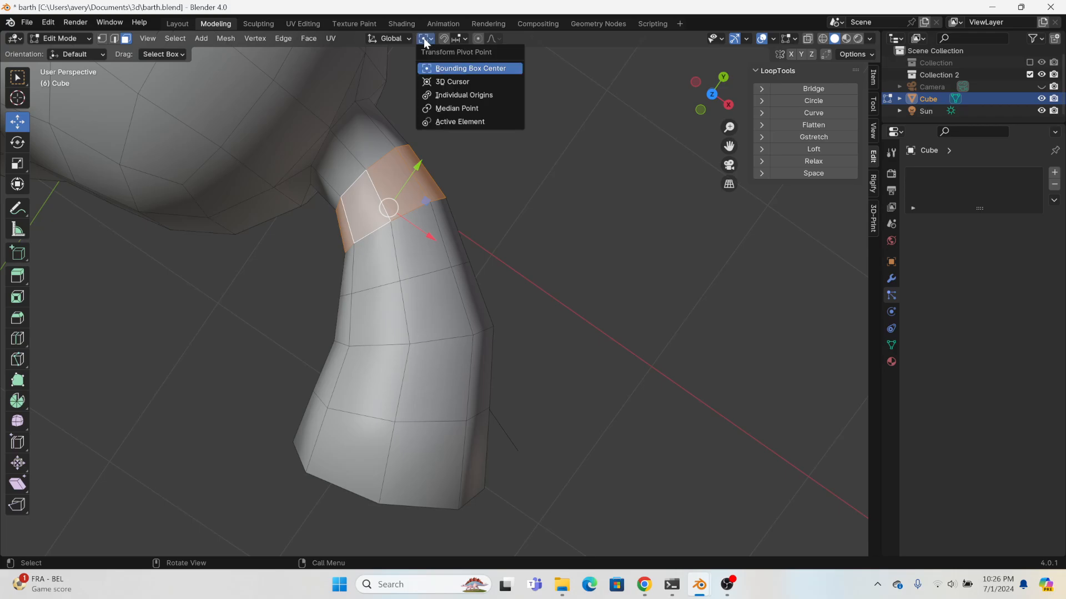
click(445, 93)
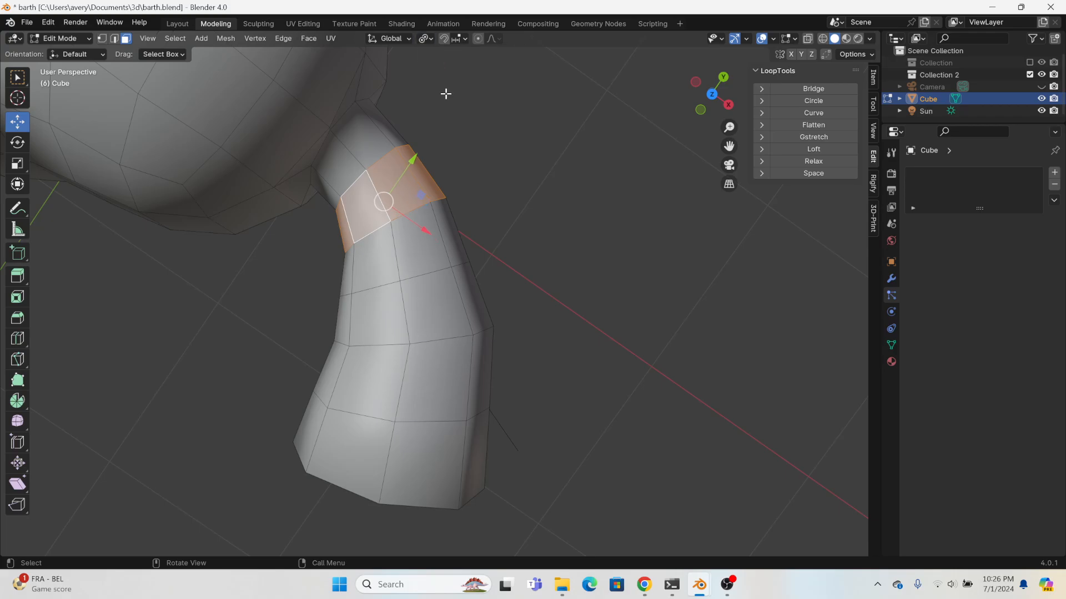
click(22, 278)
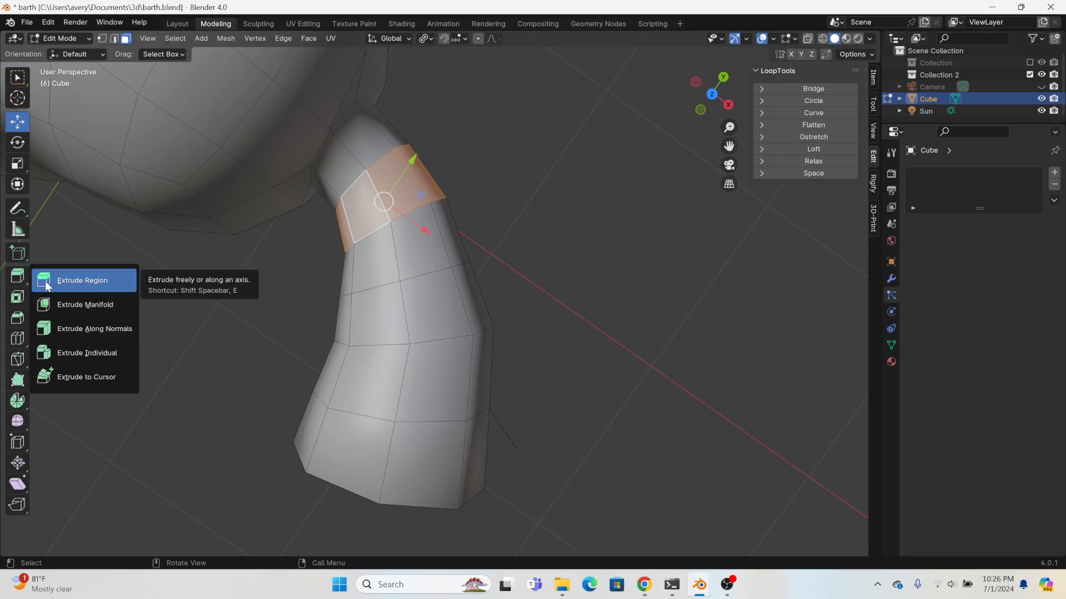
click(93, 353)
middle_drag(222, 233, 283, 140)
mouse_move(274, 249)
mouse_down()
mouse_move(234, 234)
mouse_move(267, 247)
mouse_up()
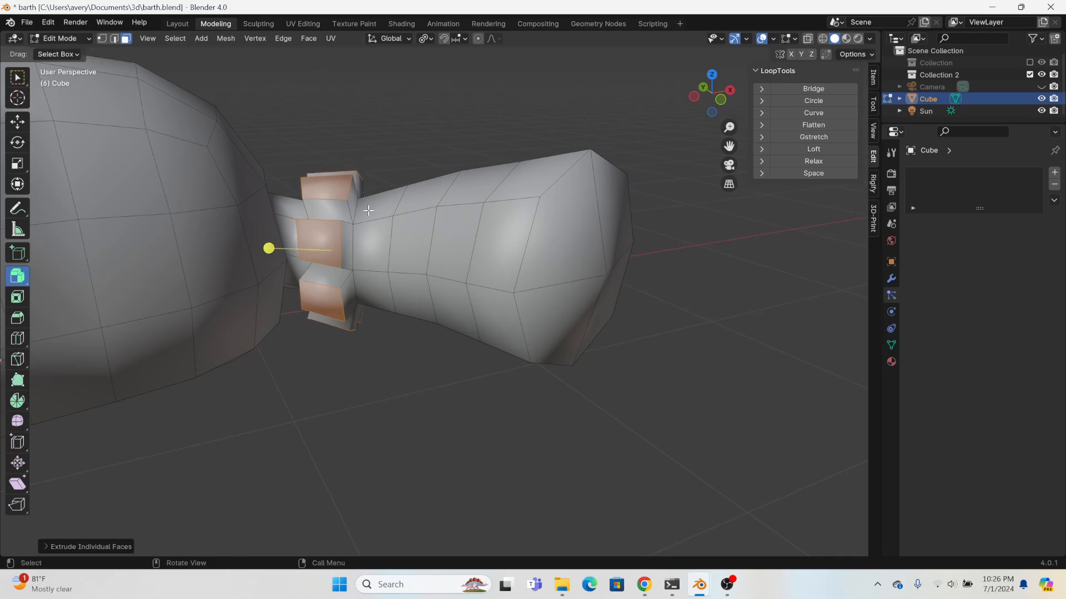
- Scale the extruded base-ring faces down individually and move them toward the tail tip to form fur tufts
key(s)
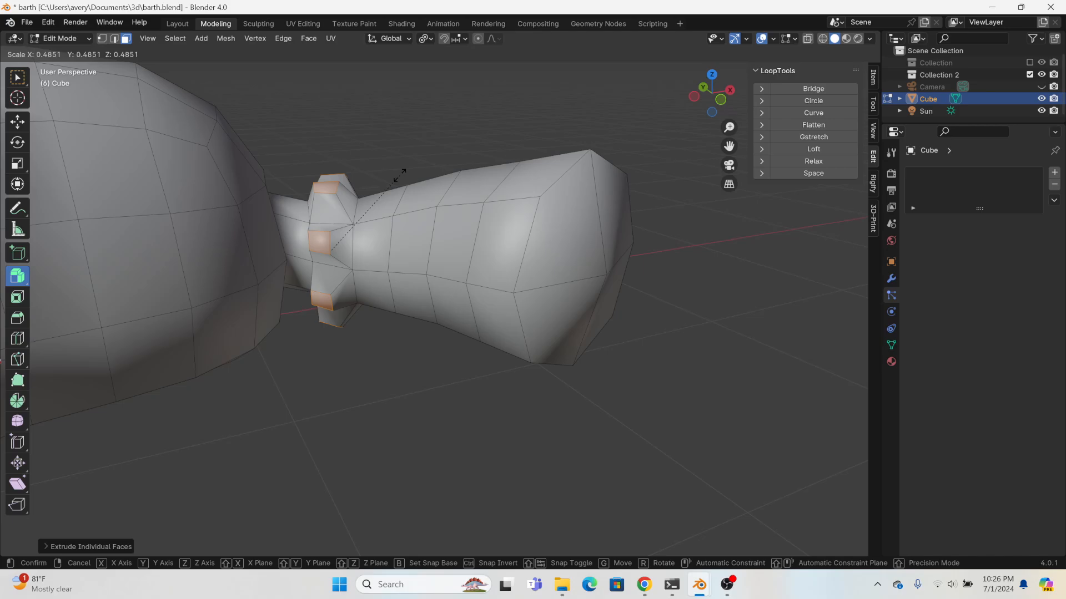
click(361, 181)
middle_drag(408, 203, 385, 276)
key(g)
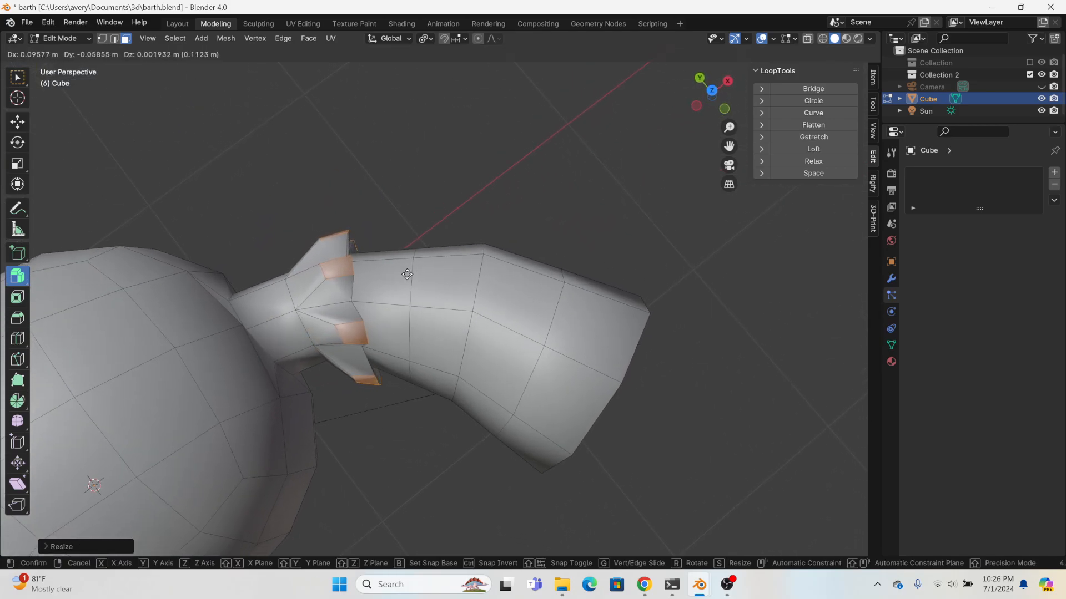
click(407, 274)
- Extrude the second face ring individually, then shrink the new faces and shift them tipward as a second tuft row
alt+click(397, 299)
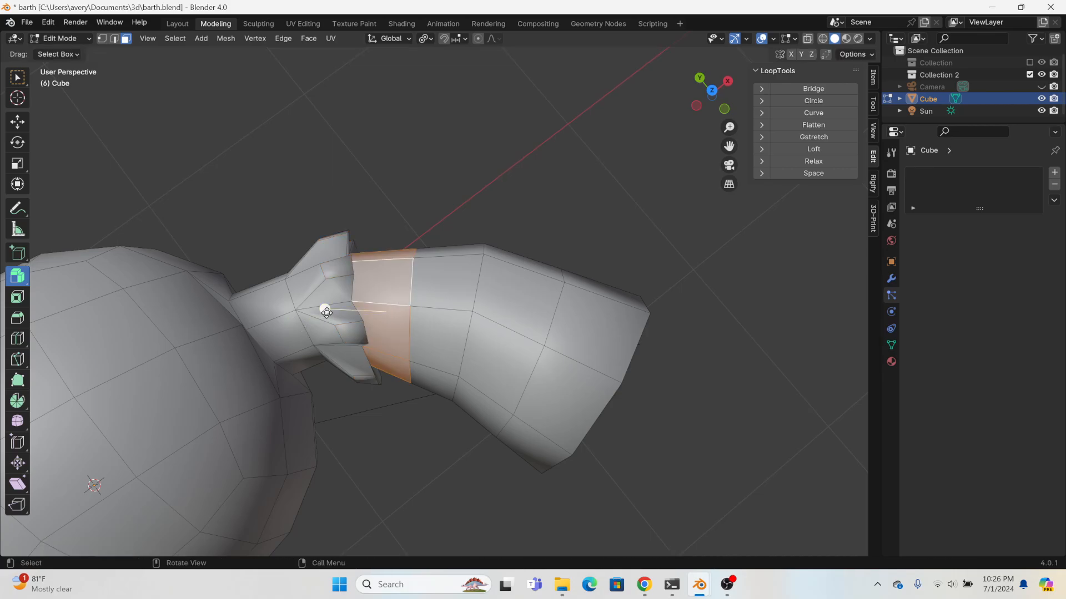
drag(326, 313, 297, 302)
key(s)
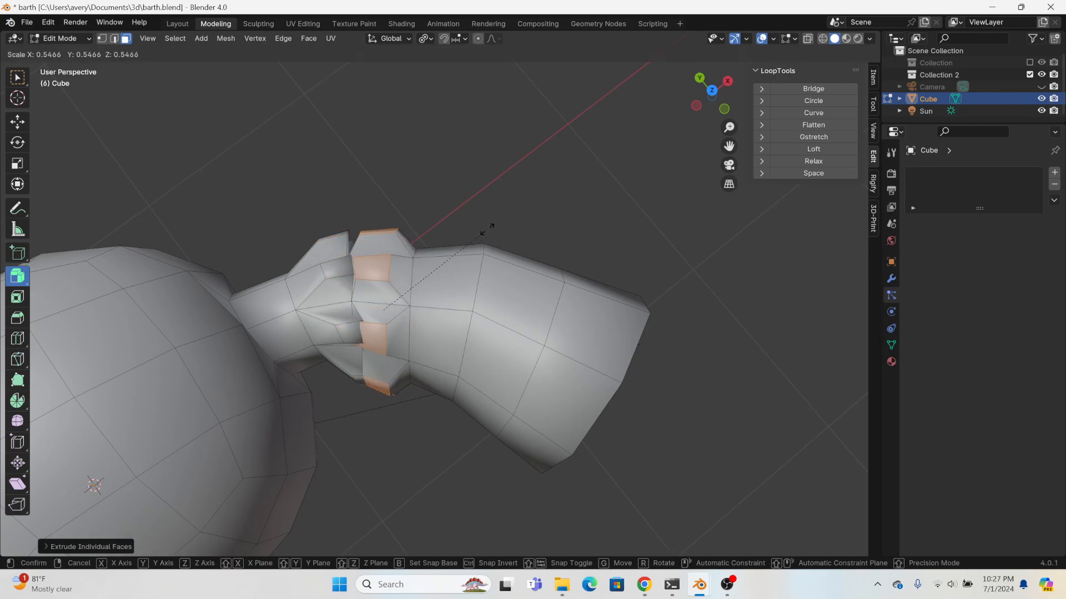
click(488, 230)
key(g)
click(525, 237)
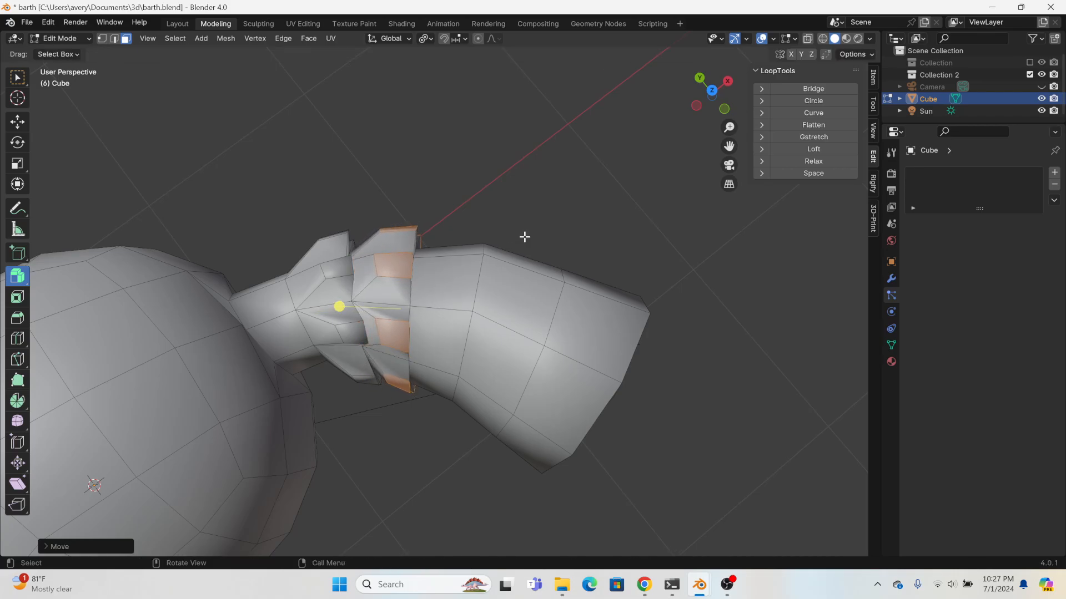
- Form a third tuft row by individually extruding, shrinking and shifting the next ring's faces, then select the fourth face ring
alt+click(450, 302)
middle_drag(450, 301, 500, 237)
drag(381, 271, 536, 182)
key(s)
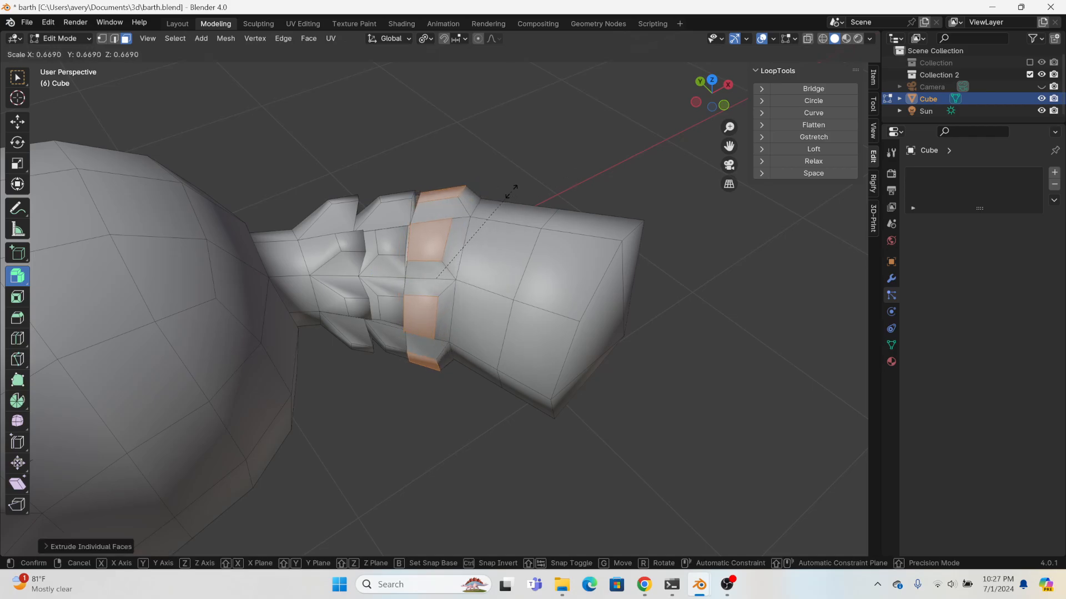
click(502, 190)
middle_drag(500, 192, 588, 195)
key(g)
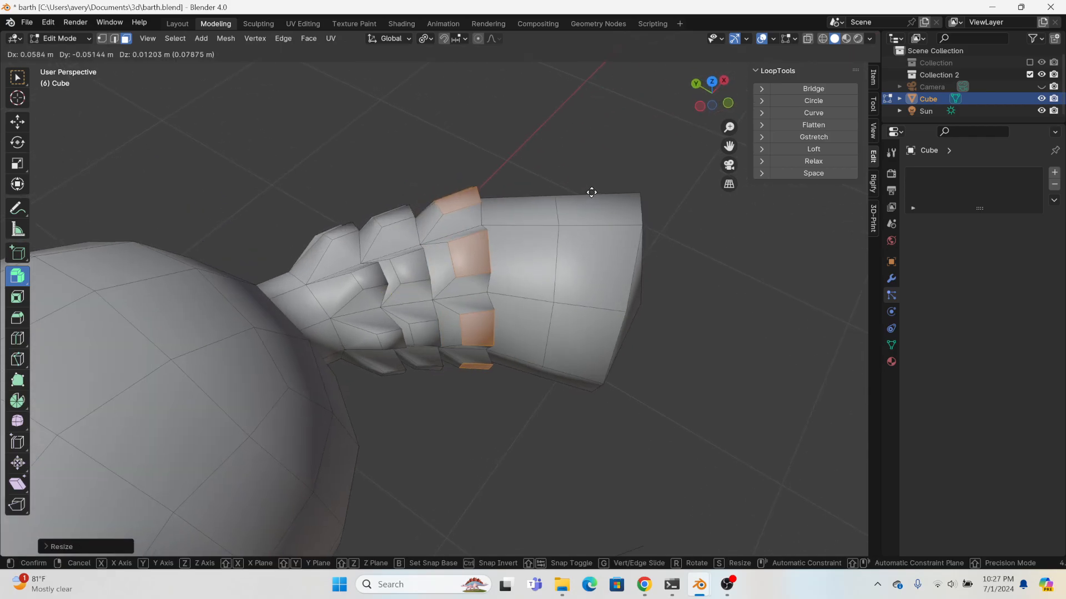
click(592, 192)
alt+click(545, 238)
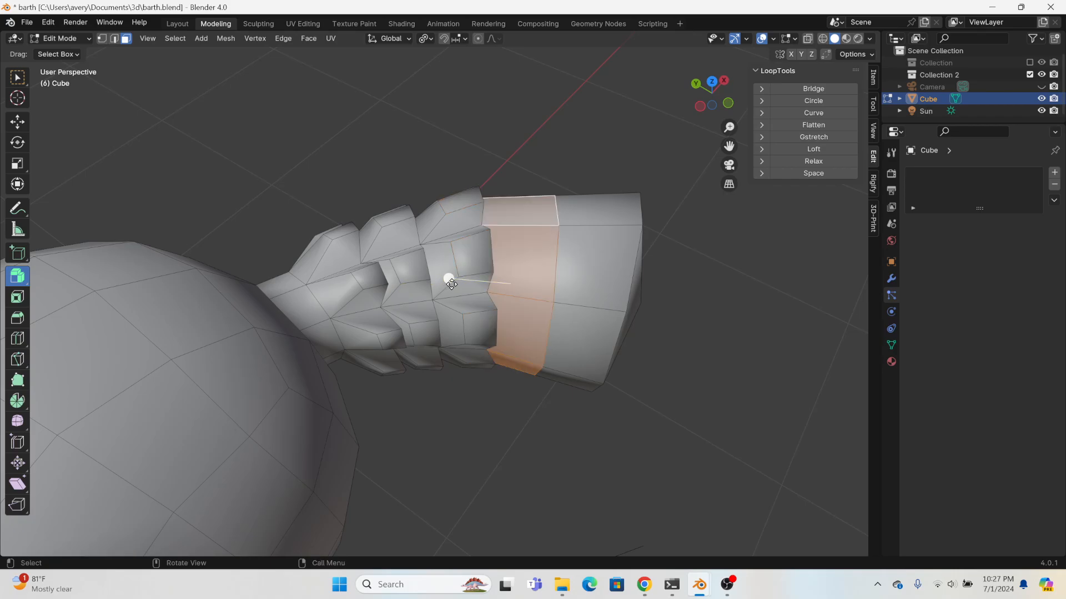
drag(451, 283, 428, 249)
key(s)
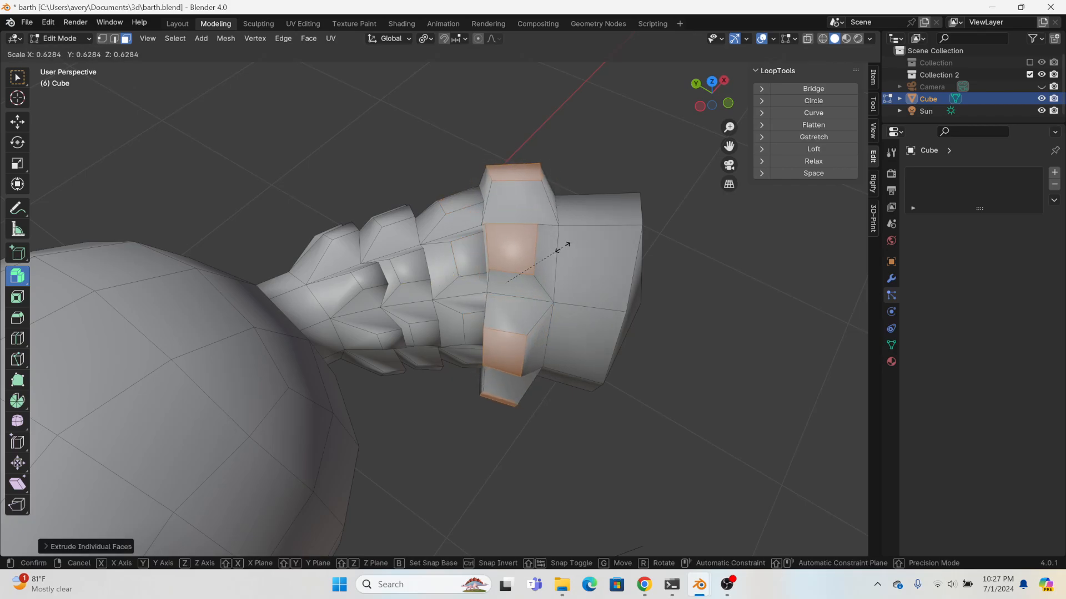
click(563, 247)
key(ctrl+z)
key(ctrl+z)
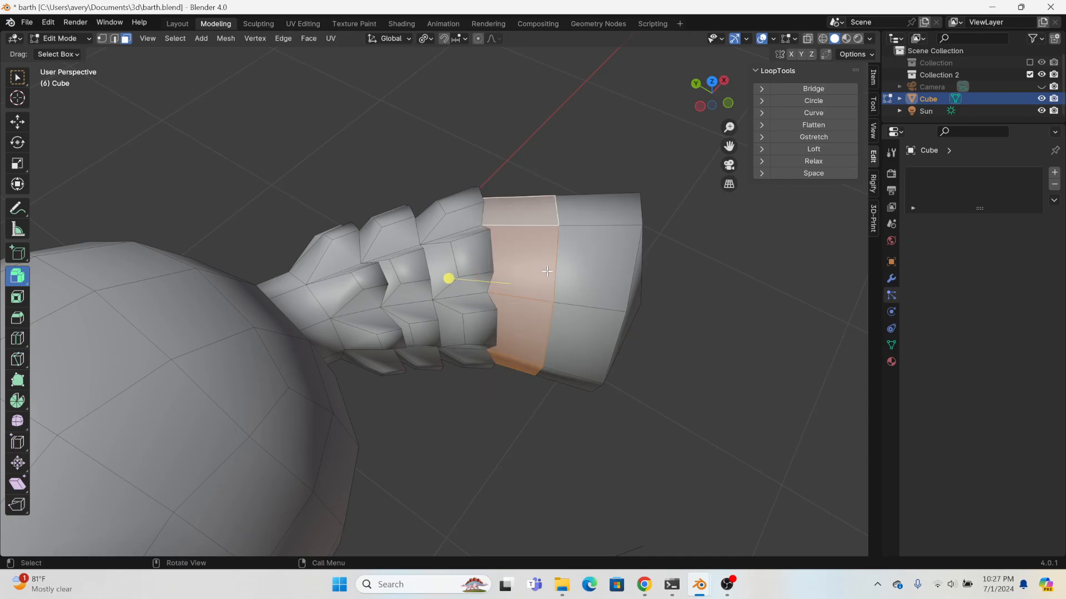
- Extrude the selected fourth ring's faces a short distance individually, then shrink them and move them toward the tail tip
drag(451, 282, 443, 269)
key(s)
click(605, 240)
key(g)
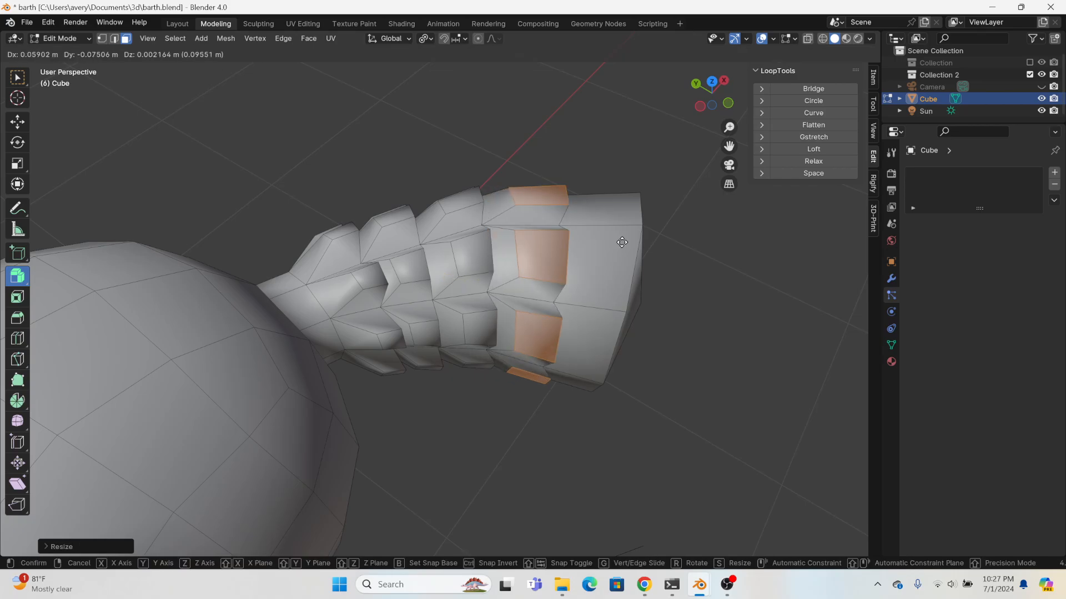
click(621, 243)
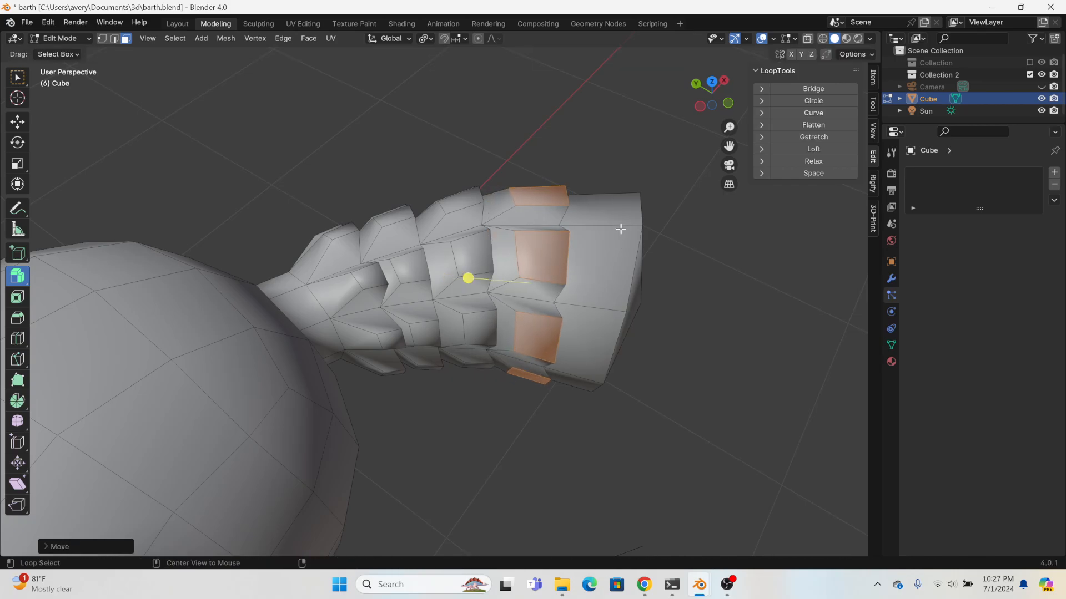
- Extrude the last face ring at the tail's tip individually, then scale its faces down and move them past the tip
key(alt+s)
click(597, 281)
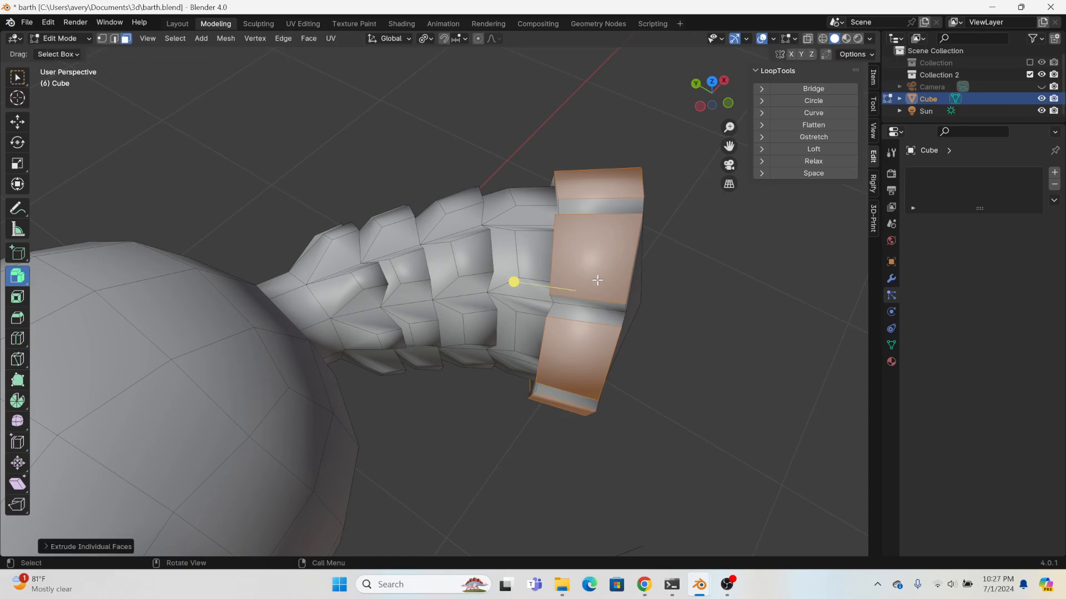
key(s)
click(673, 282)
key(g)
click(673, 282)
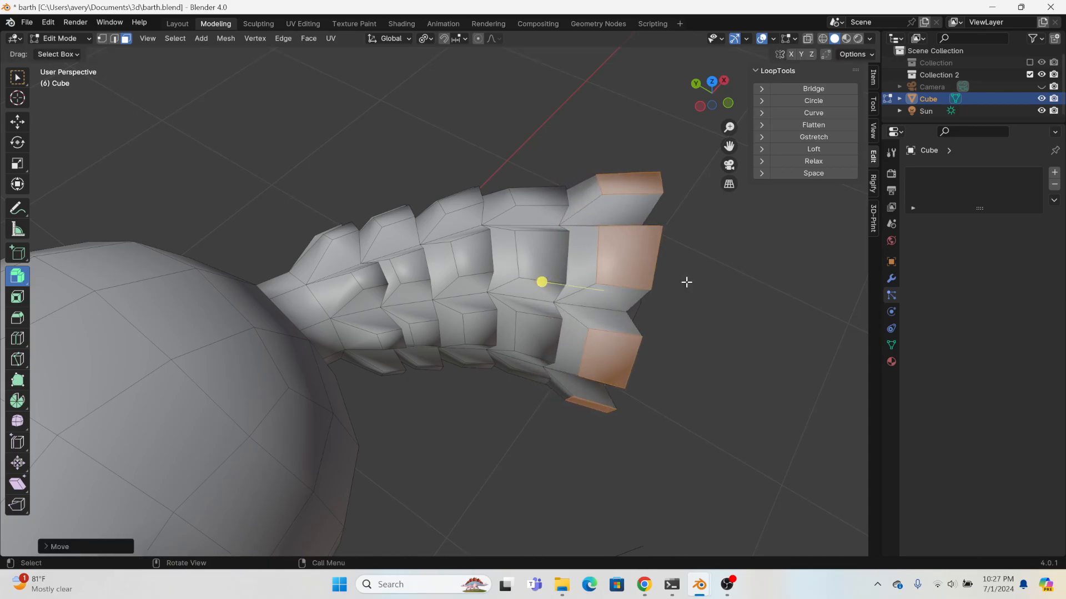
- Select the four faces closing the tail's end, extrude them individually, and scale each one down
middle_drag(687, 280, 375, 220)
click(375, 221)
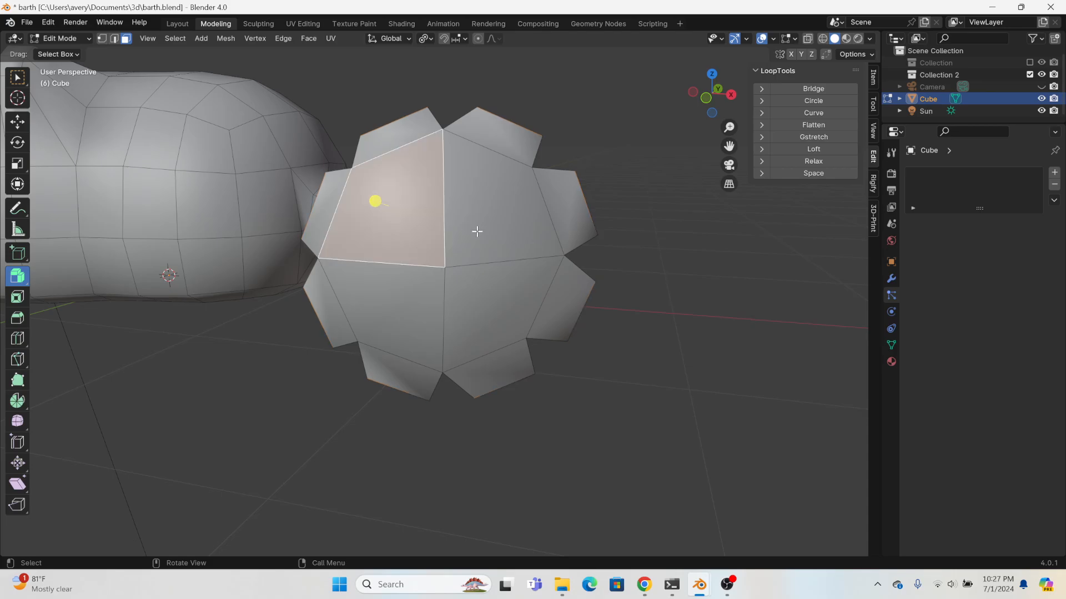
shift+click(476, 233)
shift+click(465, 289)
shift+click(412, 298)
middle_drag(409, 300, 300, 279)
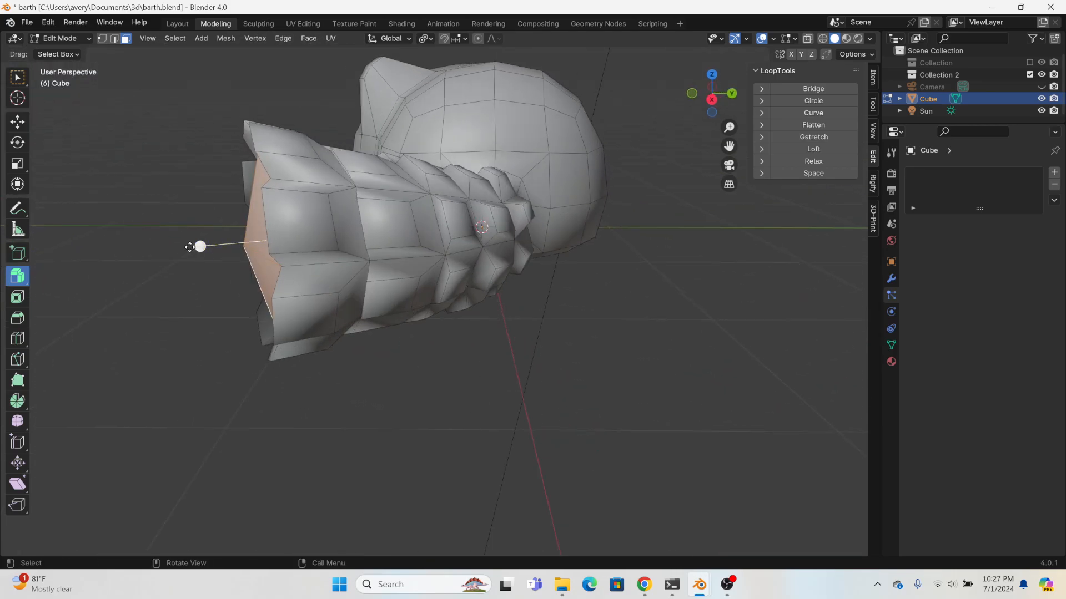
drag(190, 246, 361, 200)
key(s)
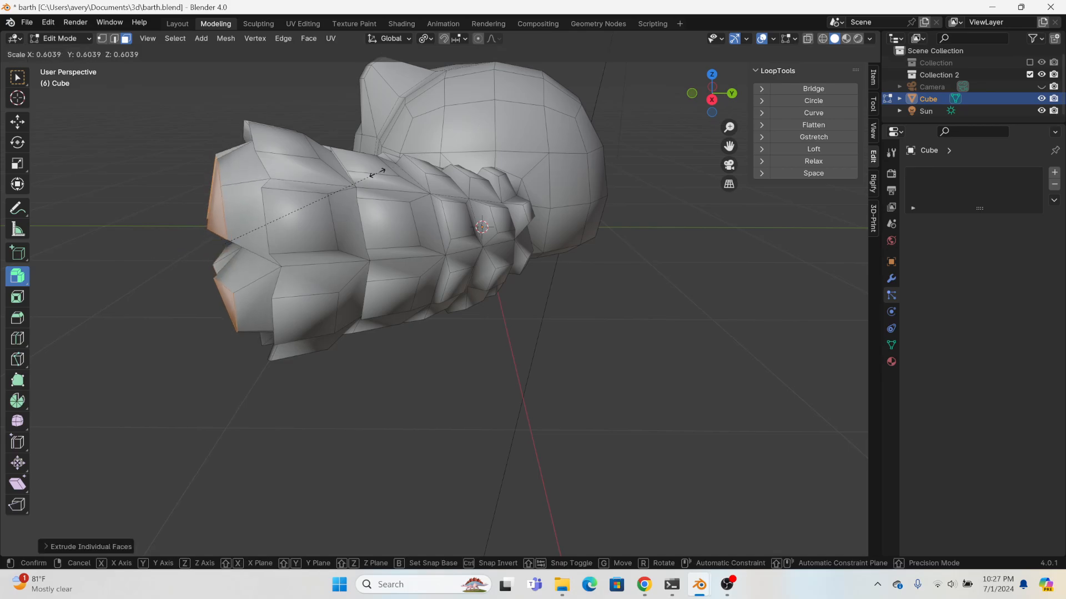
click(352, 178)
- Select the fourth tuft row's outer faces around the tail, set the pivot to Bounding Box Center, and scale them up slightly
middle_drag(555, 230, 128, 107)
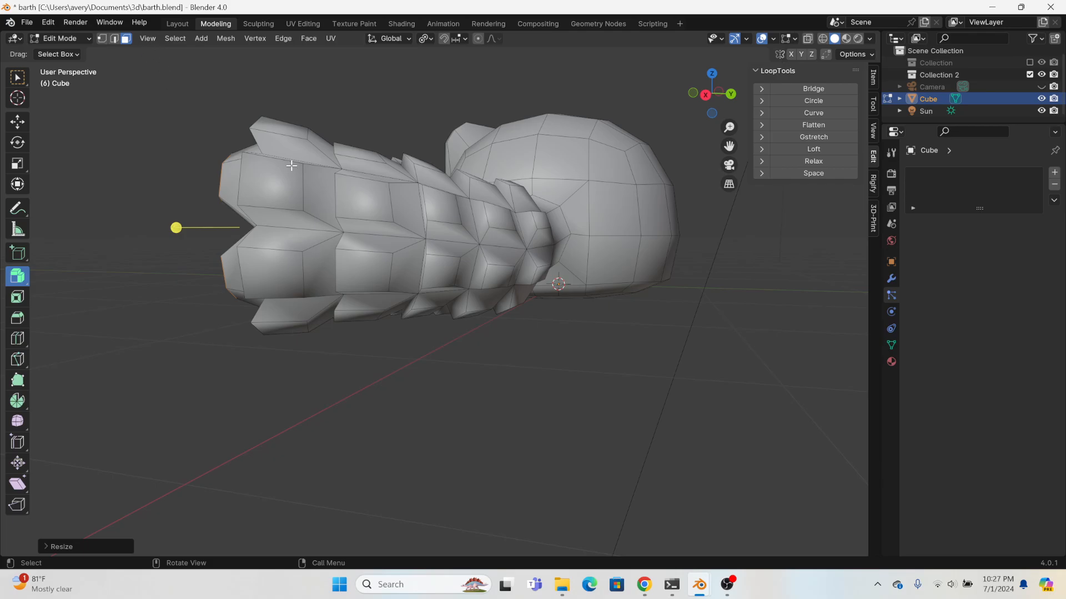
click(369, 213)
shift+click(352, 153)
shift+click(353, 281)
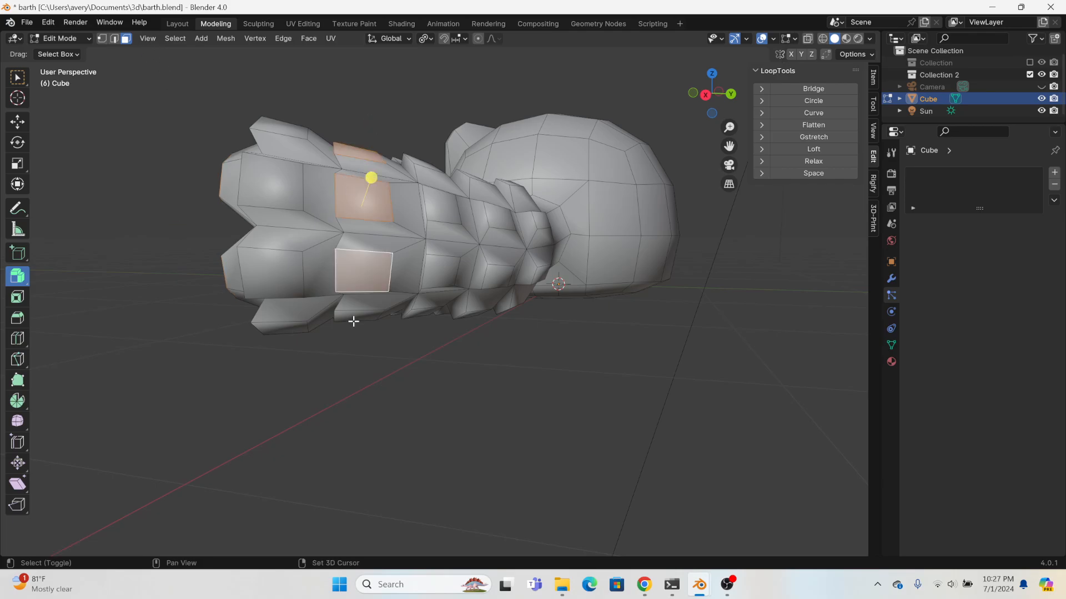
shift+click(353, 317)
middle_drag(353, 317, 501, 182)
shift+click(450, 248)
shift+click(486, 180)
middle_drag(481, 137, 500, 222)
shift+click(499, 227)
click(454, 38)
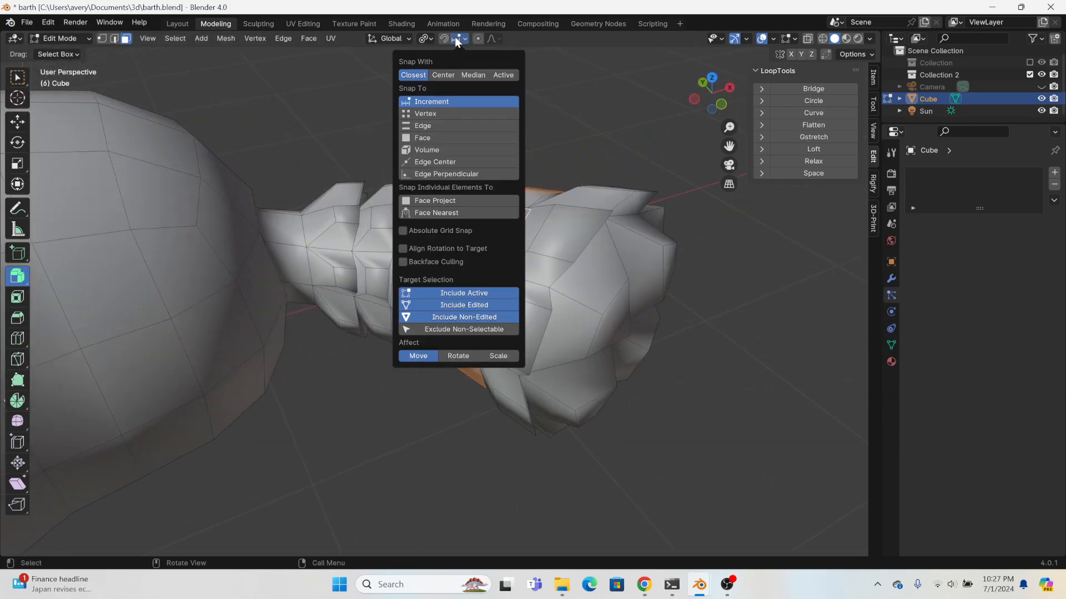
mouse_move(427, 40)
click(443, 69)
key(s)
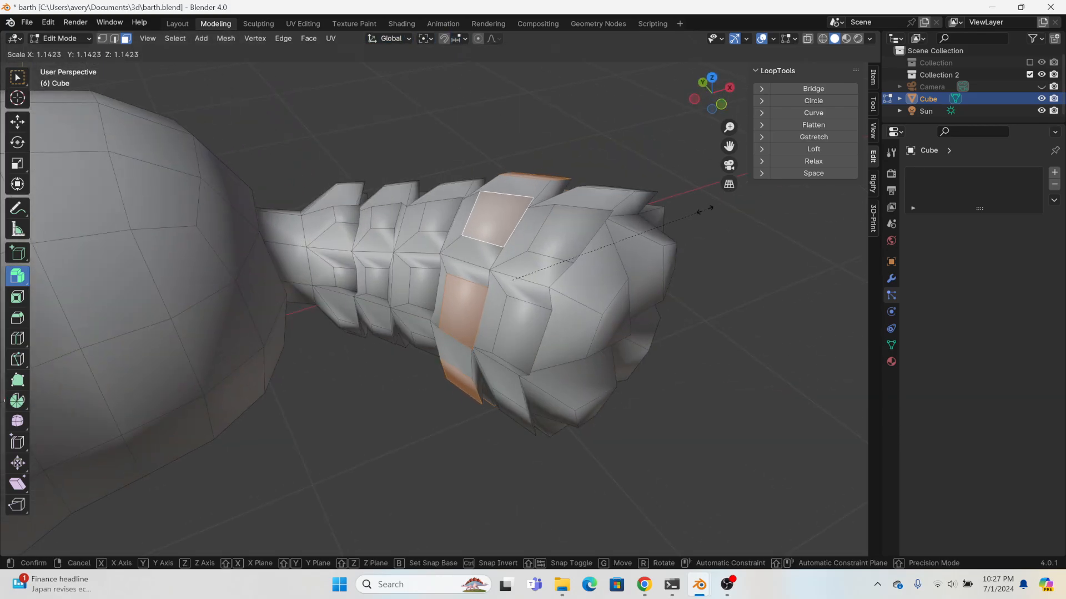
click(688, 205)
- Select the third tuft row's outer faces all around the tail and scale them up slightly
middle_drag(688, 205, 461, 235)
middle_drag(517, 201, 460, 191)
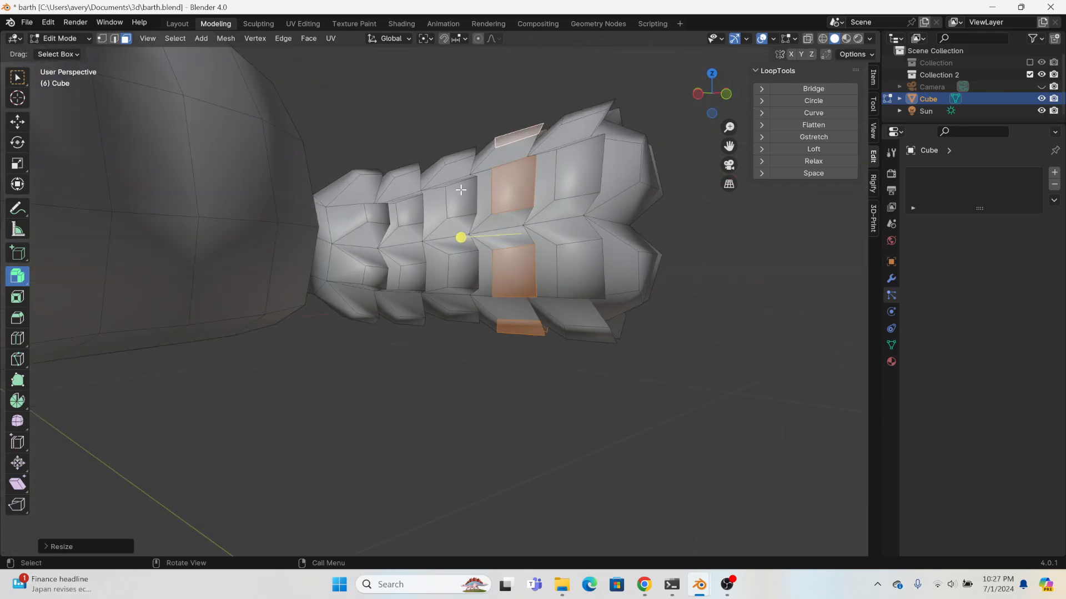
click(456, 192)
shift+click(459, 153)
shift+click(452, 273)
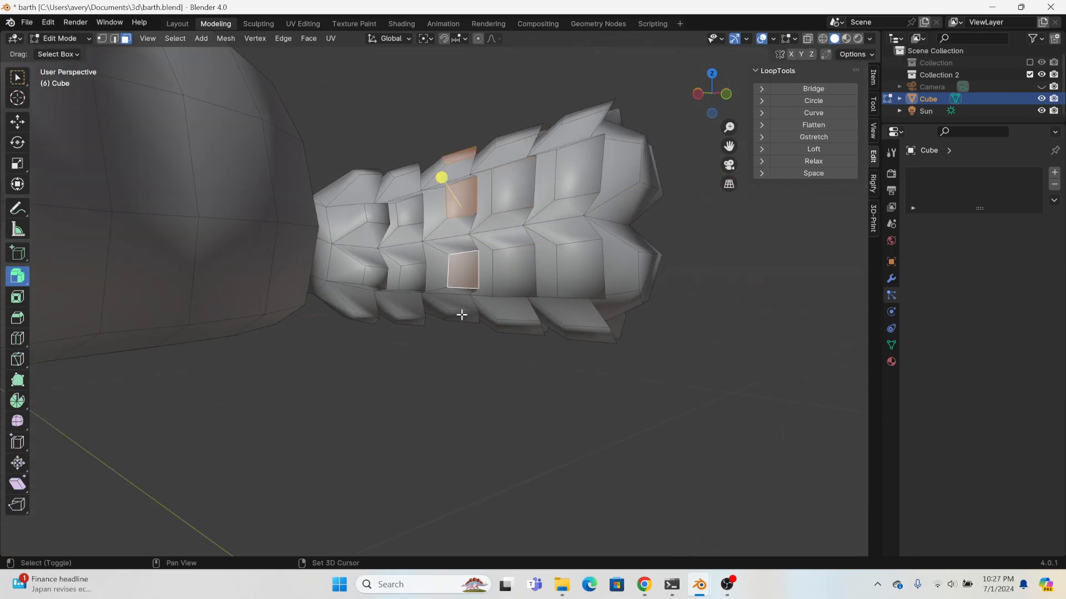
shift+click(467, 319)
middle_drag(467, 327, 463, 447)
shift+click(459, 282)
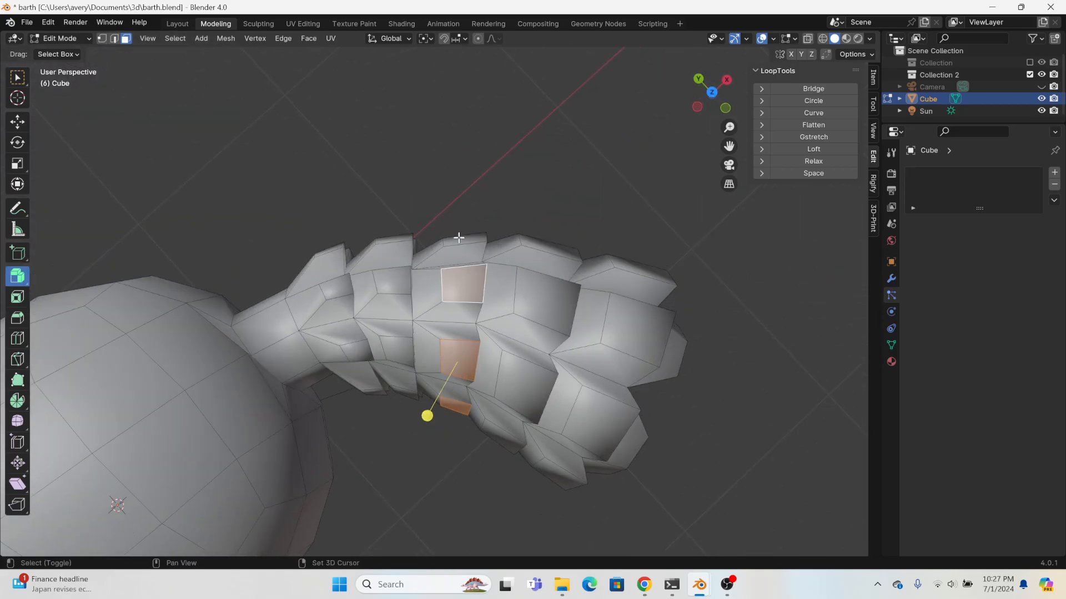
shift+click(458, 238)
middle_drag(505, 227, 461, 298)
shift+click(463, 277)
shift+click(476, 328)
shift+click(473, 336)
shift+click(475, 305)
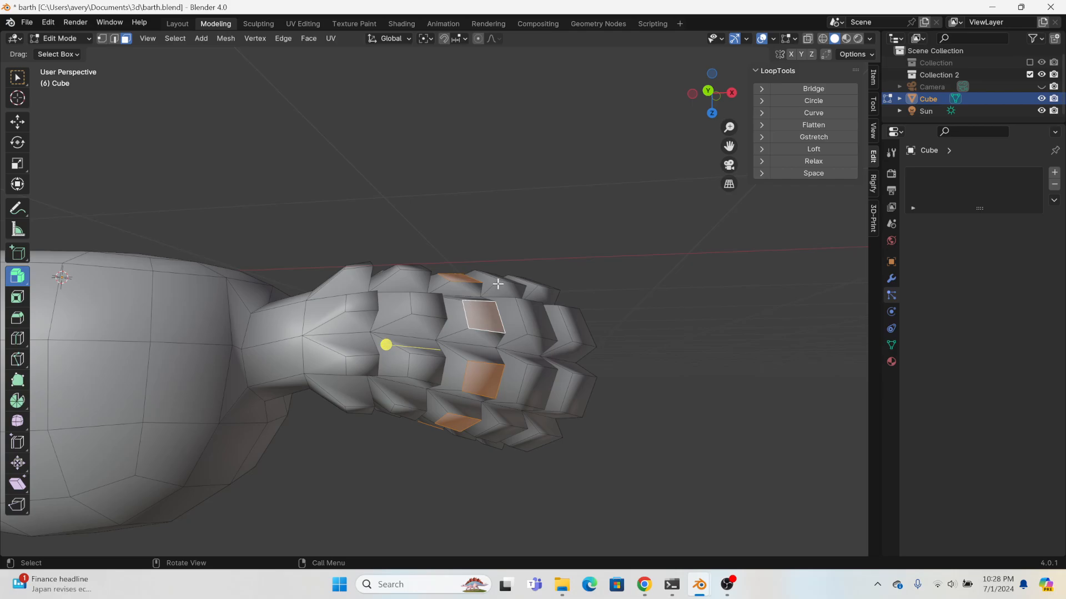
middle_drag(497, 284, 435, 370)
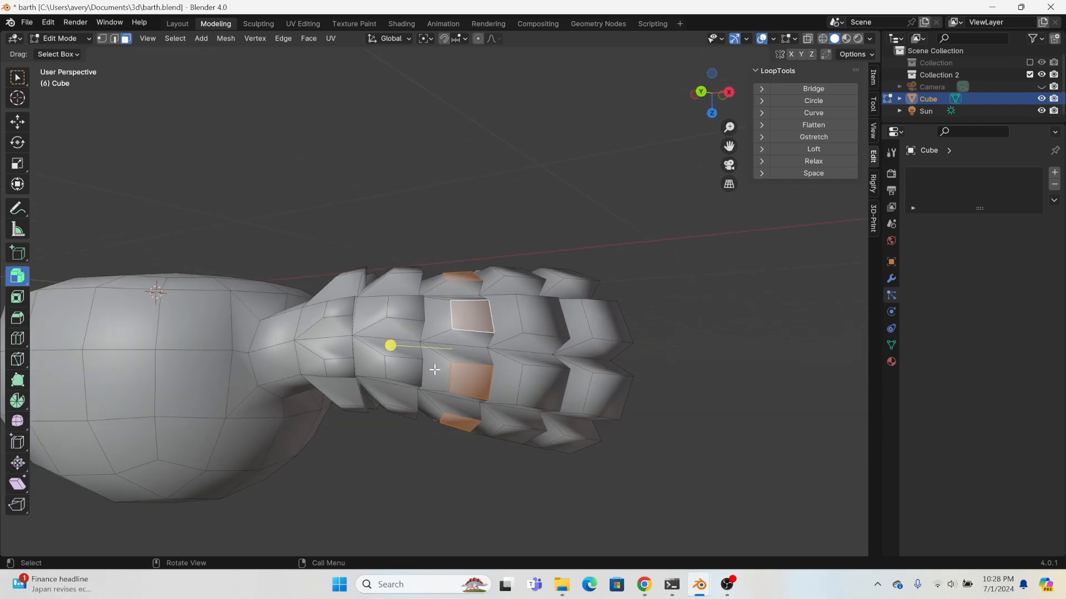
click(411, 339)
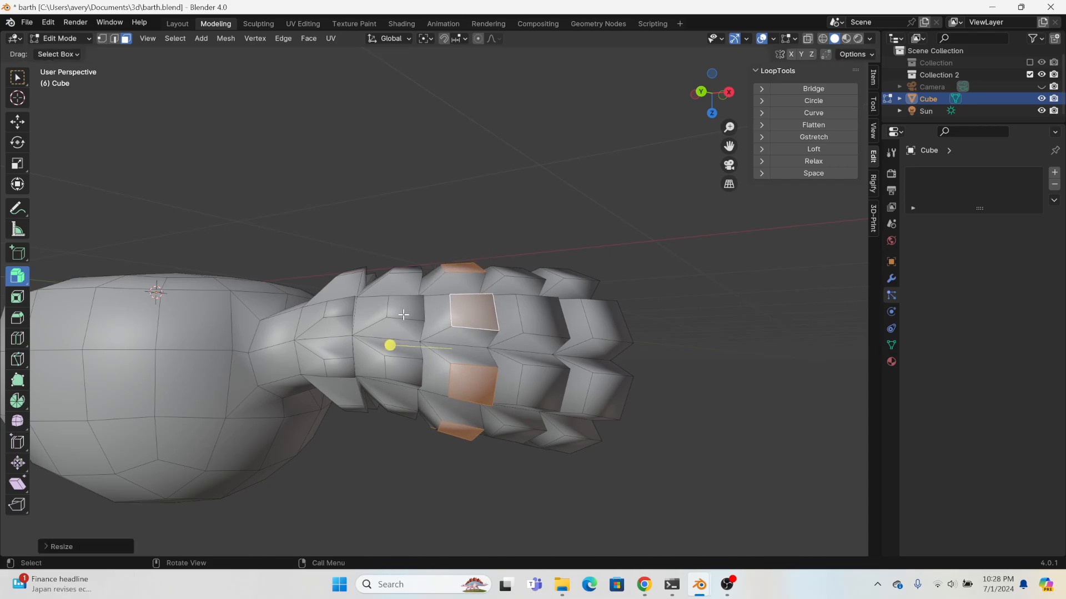
- Select the second tuft row's outer faces around the tail and scale them up to about 1.08
click(403, 311)
shift+click(404, 370)
middle_drag(400, 413, 366, 417)
shift+click(404, 237)
middle_drag(404, 237, 396, 311)
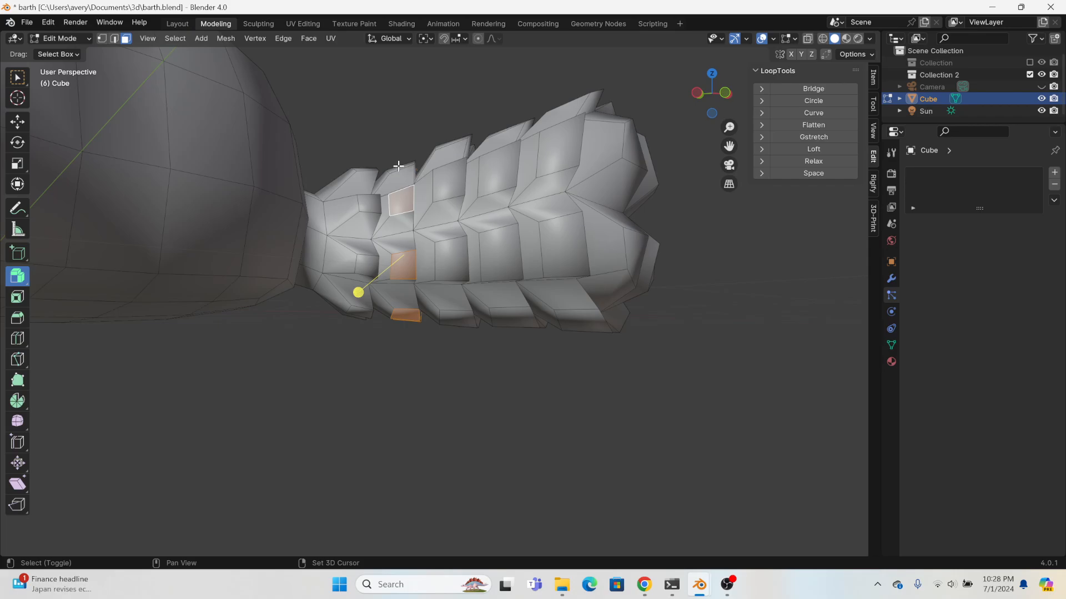
middle_drag(398, 166, 553, 296)
key(s)
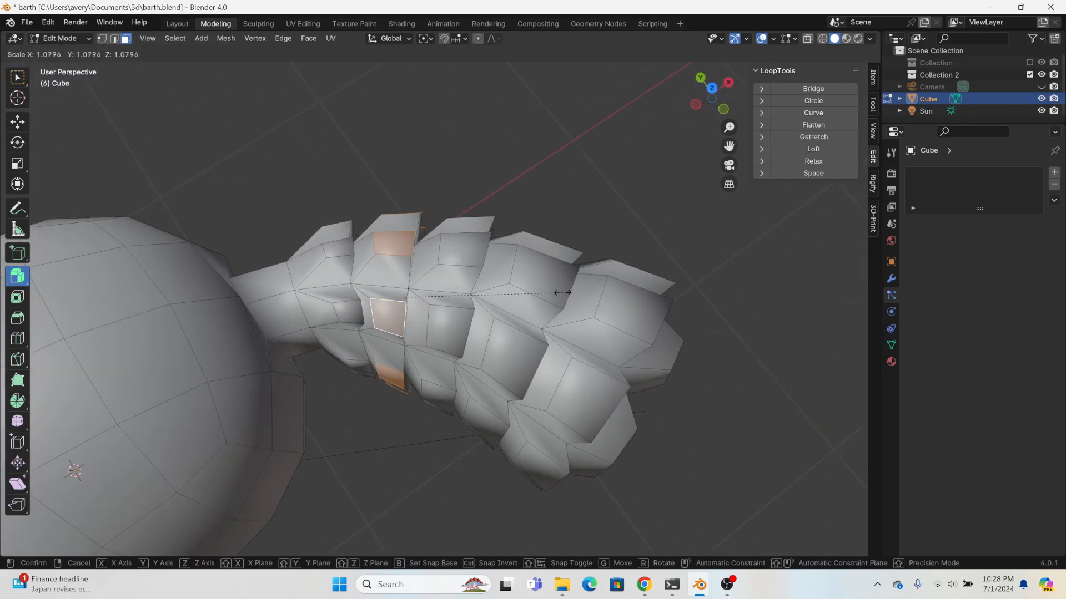
click(562, 293)
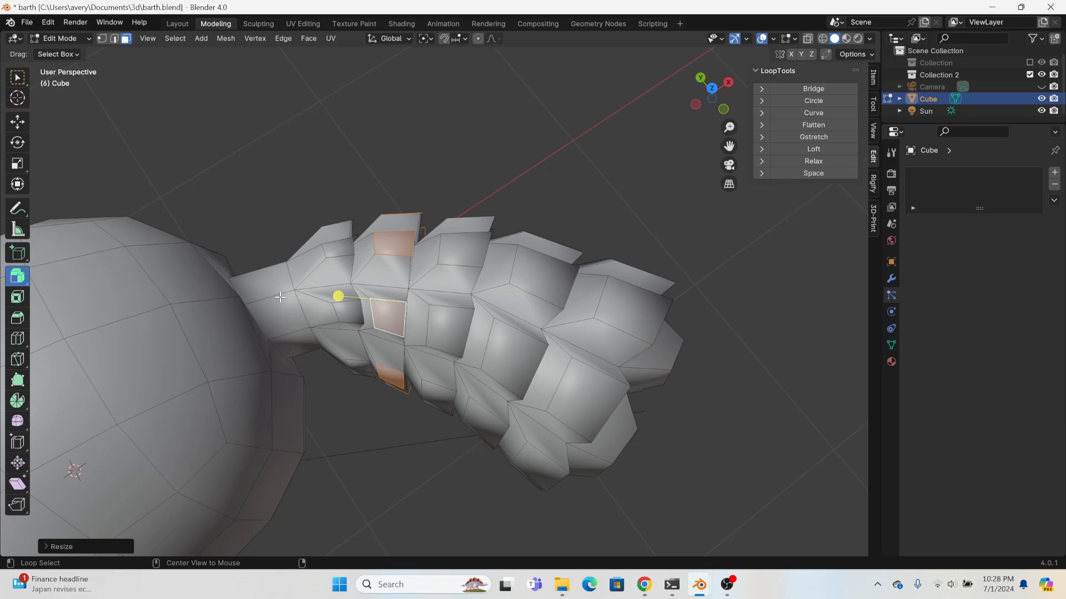
- Select the face ring at the tail's base, extrude its faces individually a short distance, and scale them to about 0.70
alt+click(305, 314)
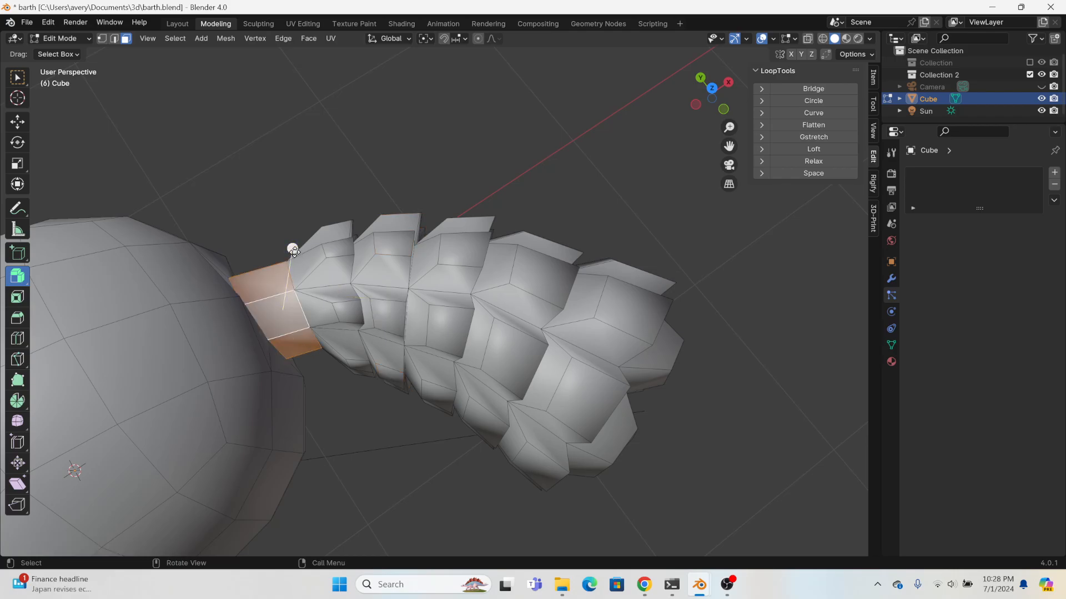
drag(293, 250, 305, 234)
key(s)
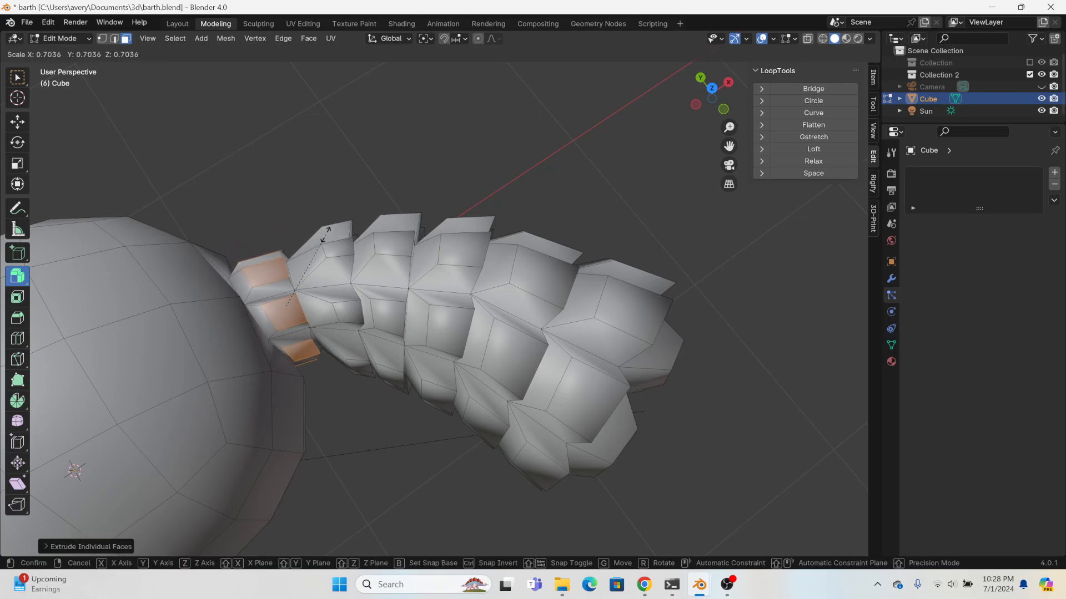
click(328, 238)
key(s)
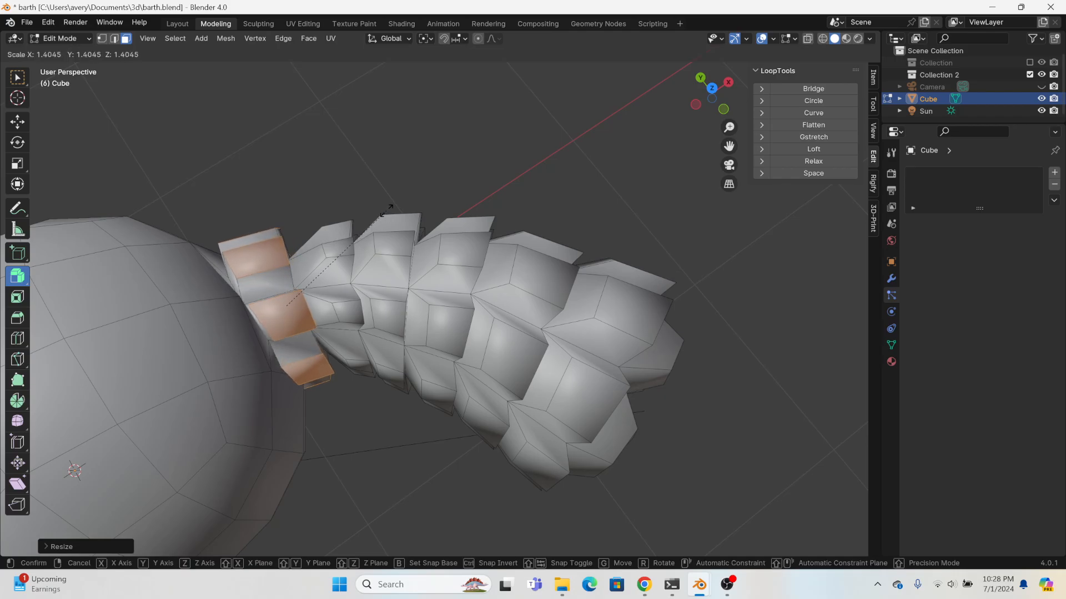
click(390, 205)
key(ctrl+z)
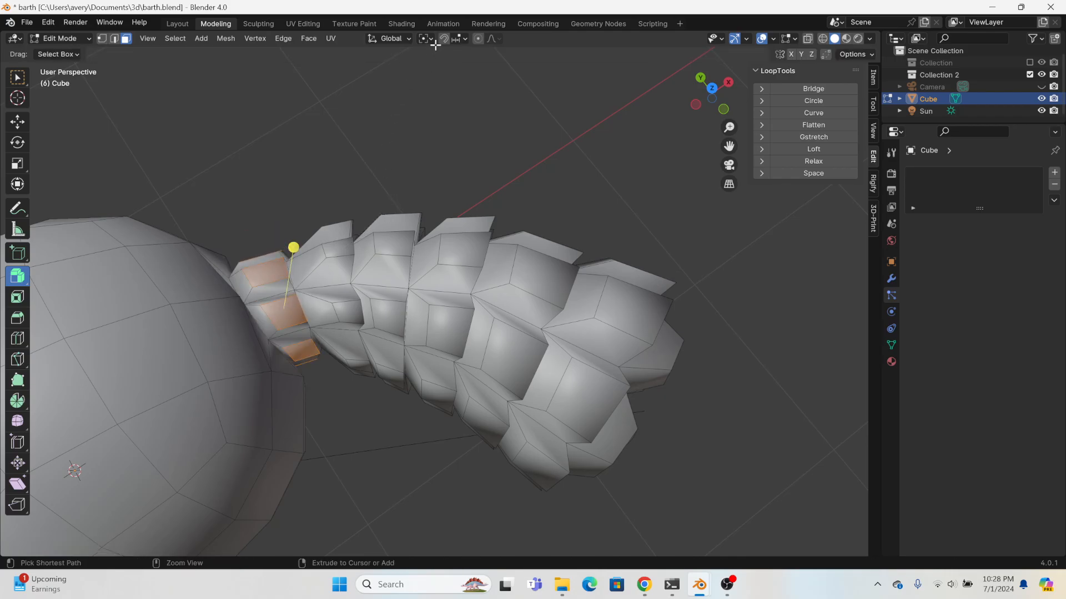
- Set the pivot to Individual Origins, scale the base ring's faces to about 0.56 each, and move them toward the tail tip
click(425, 40)
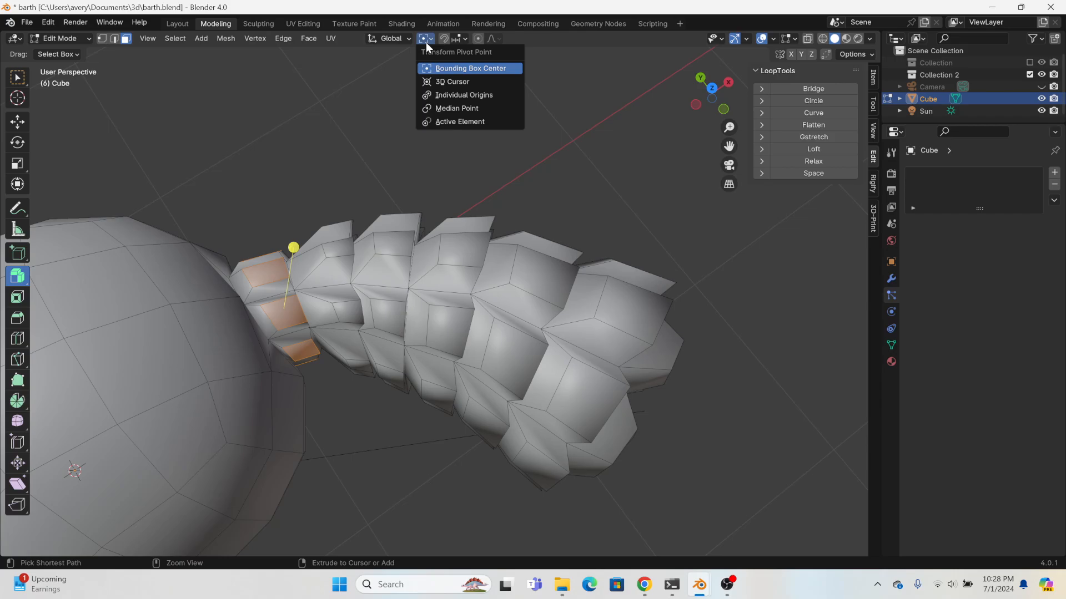
click(450, 94)
middle_drag(400, 206, 393, 126)
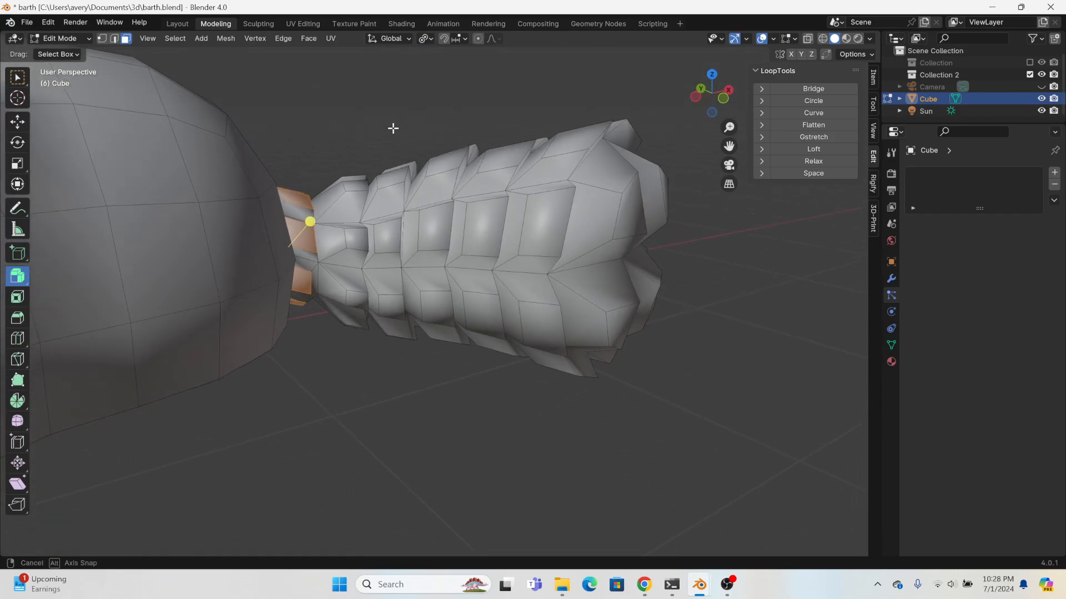
key(s)
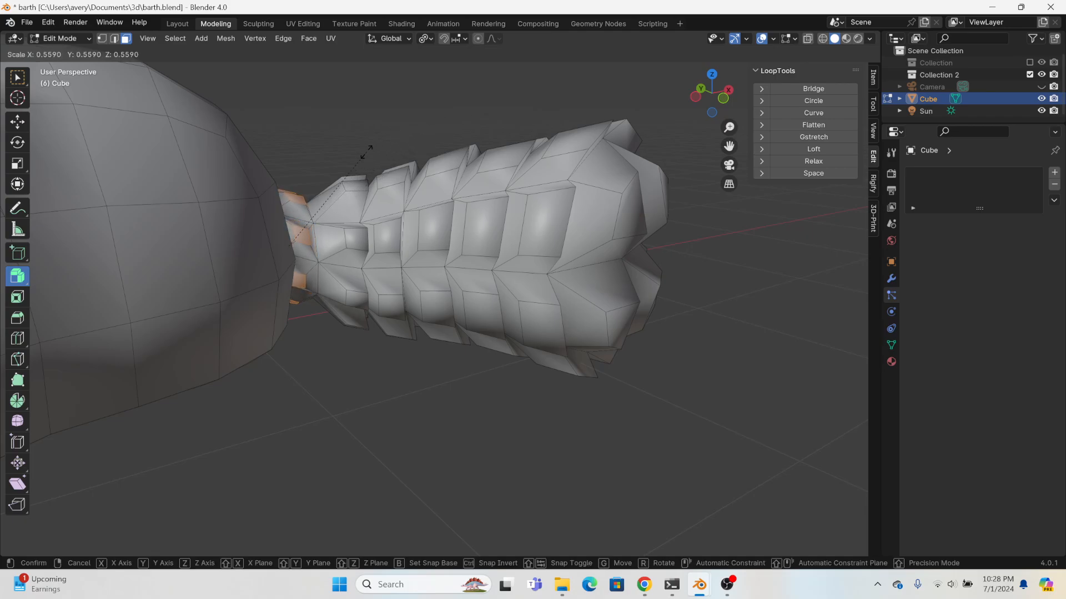
click(366, 153)
key(g)
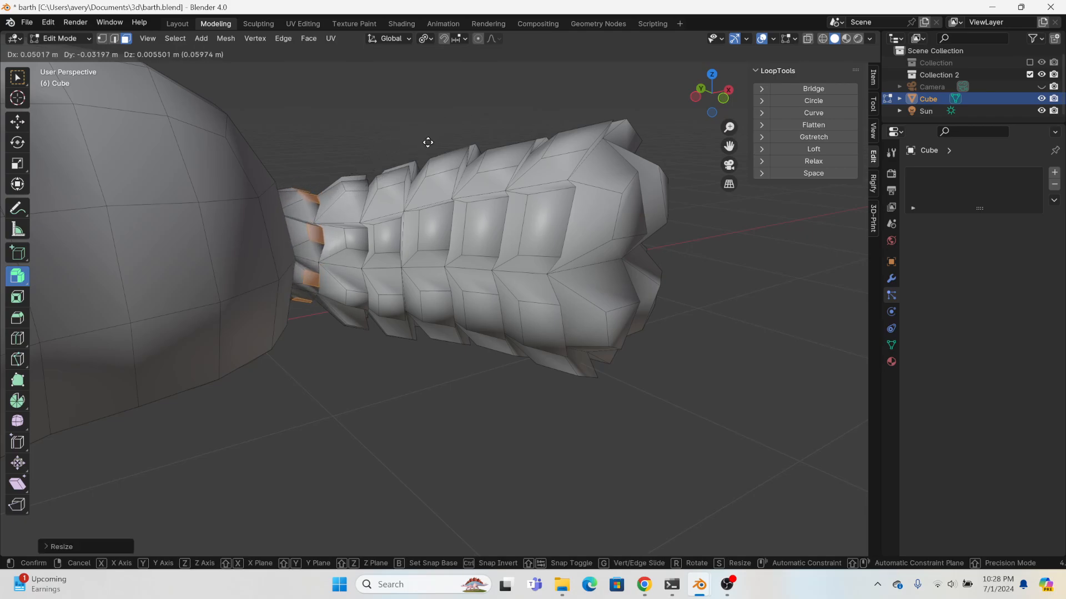
click(428, 143)
- Set the pivot to Bounding Box Center and scale the base tuft row up to about 1.25
click(448, 39)
click(425, 39)
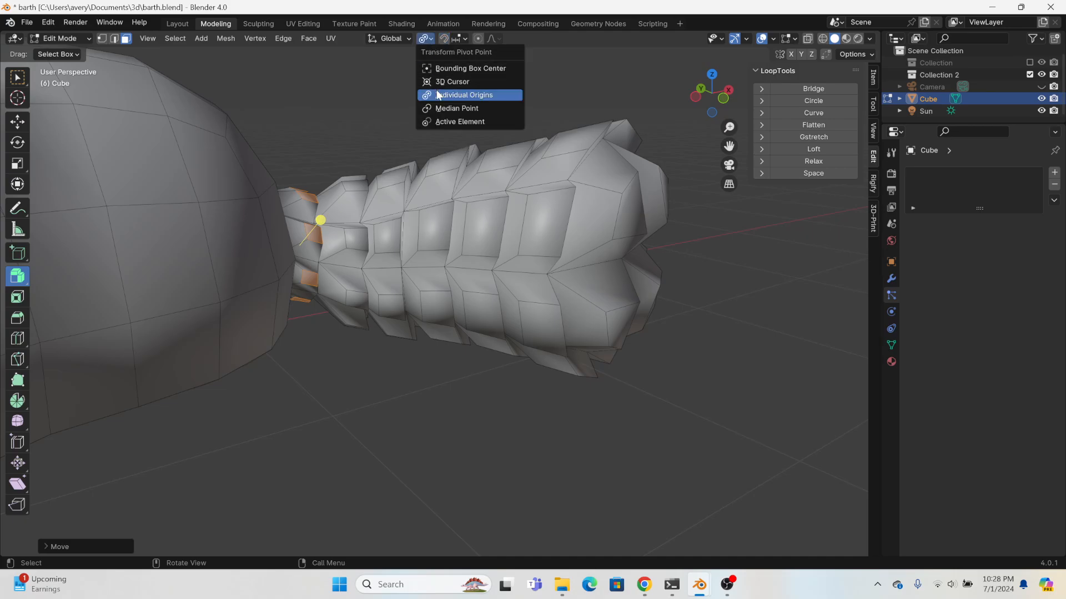
click(444, 64)
key(s)
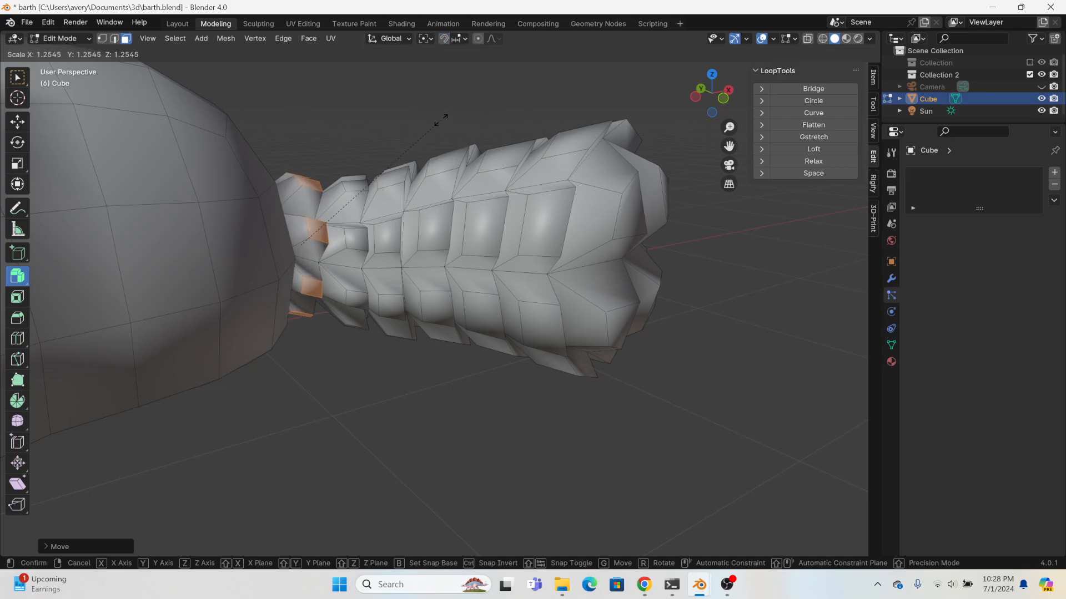
click(441, 117)
- Add a Subdivision Surface modifier to the cat in the Layout workspace and set its viewport level to 2
middle_drag(442, 117, 62, 152)
scroll(62, 152, down, 4)
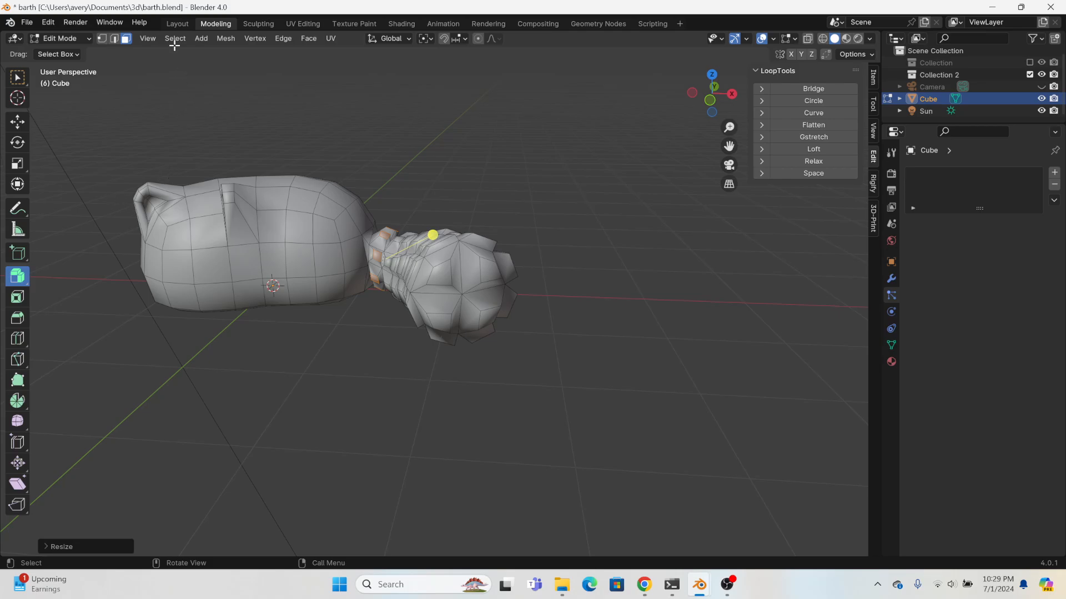
click(176, 24)
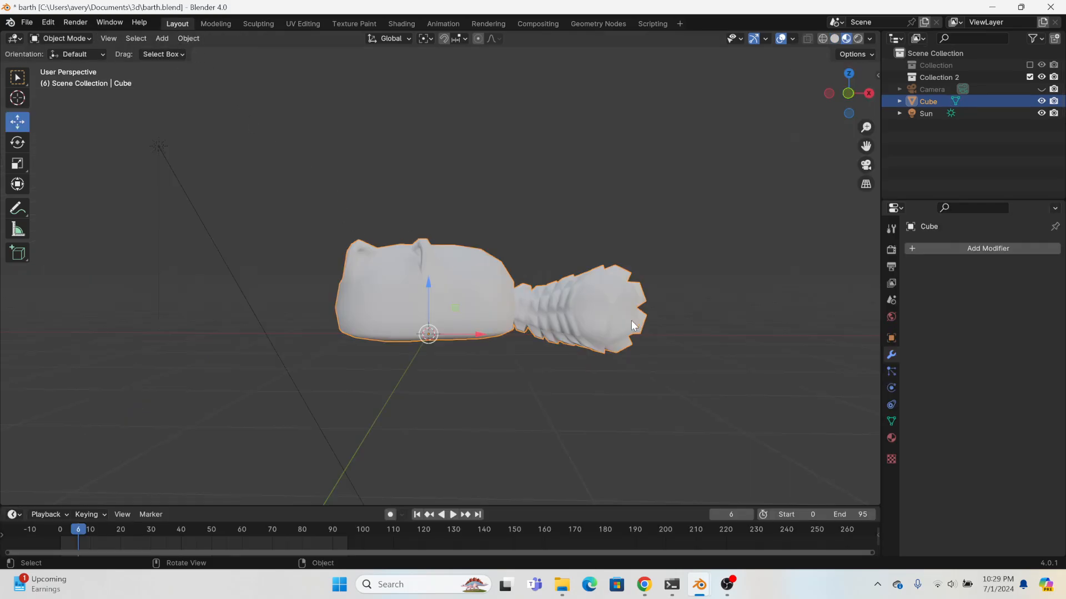
click(962, 246)
mouse_move(948, 253)
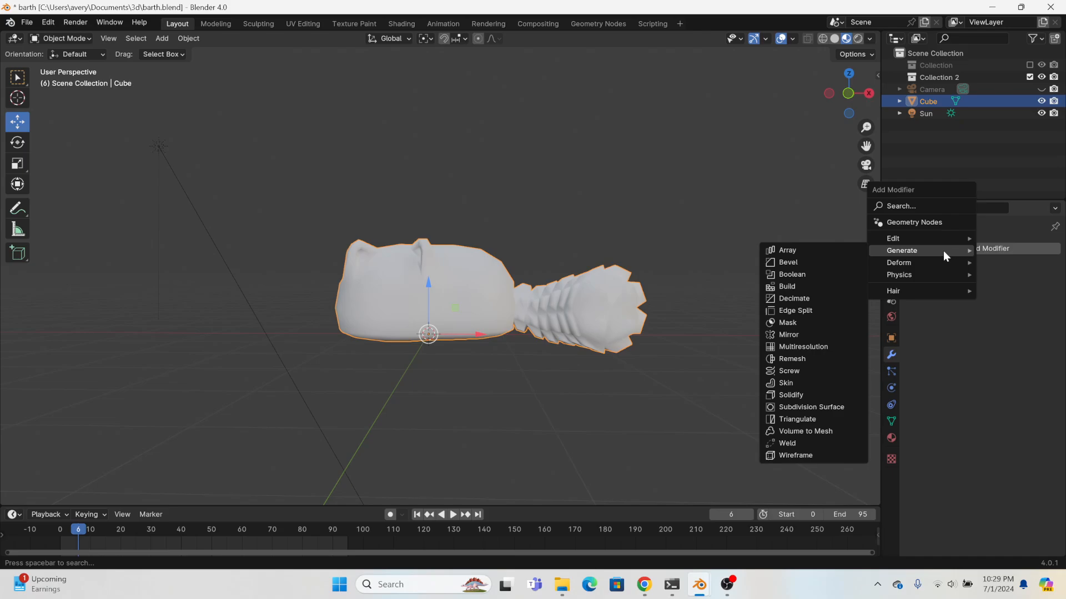
click(801, 408)
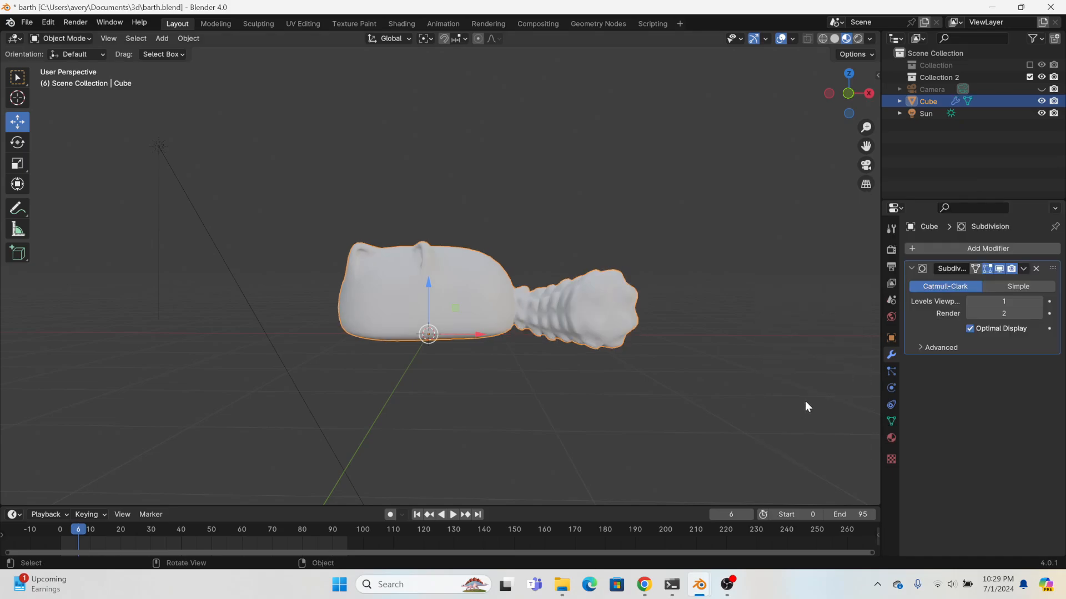
click(1038, 300)
- Add a Round Cube mesh and scale it down to a small ball in the Modeling workspace
middle_drag(383, 261, 603, 345)
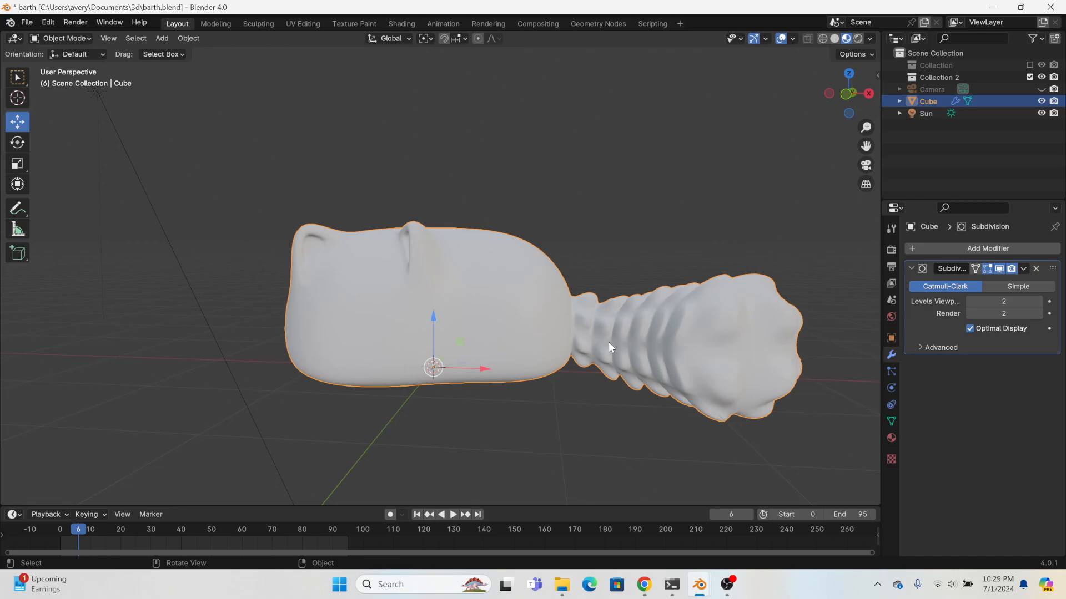
click(162, 38)
mouse_move(160, 51)
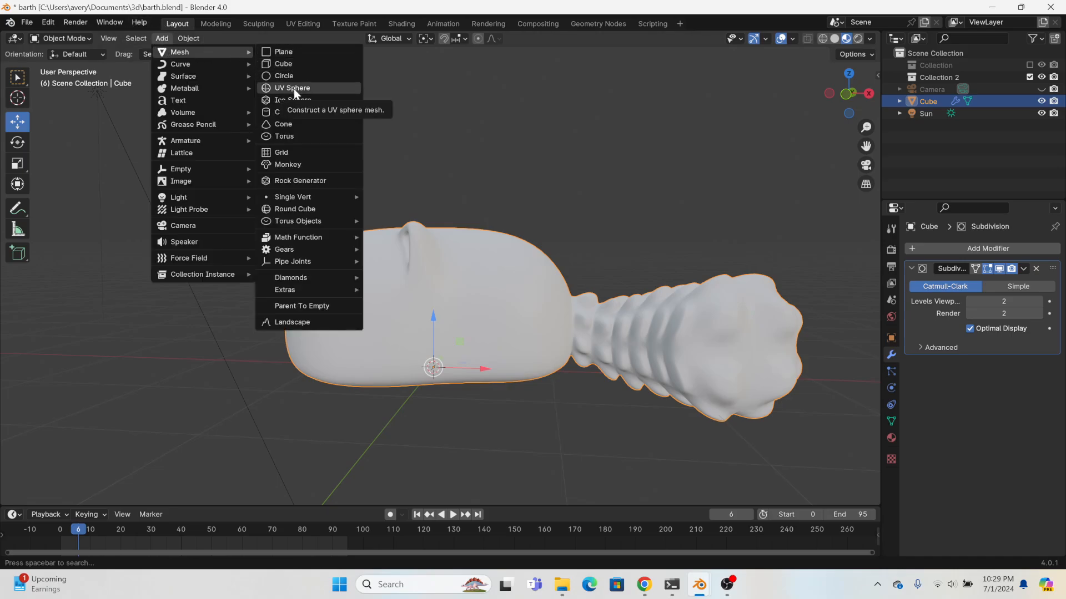
click(285, 206)
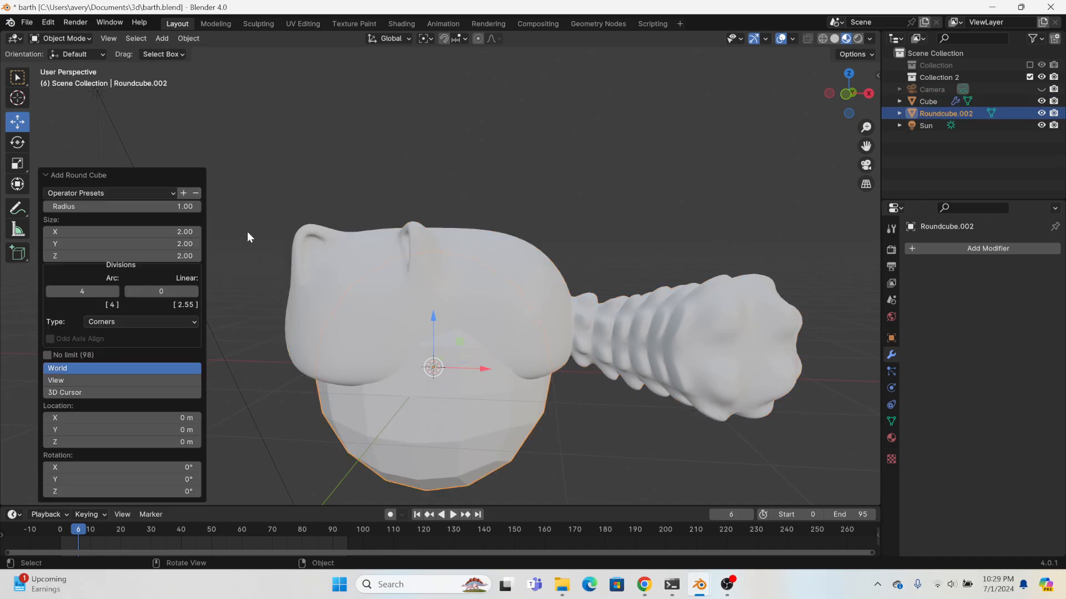
click(212, 22)
key(s)
click(302, 298)
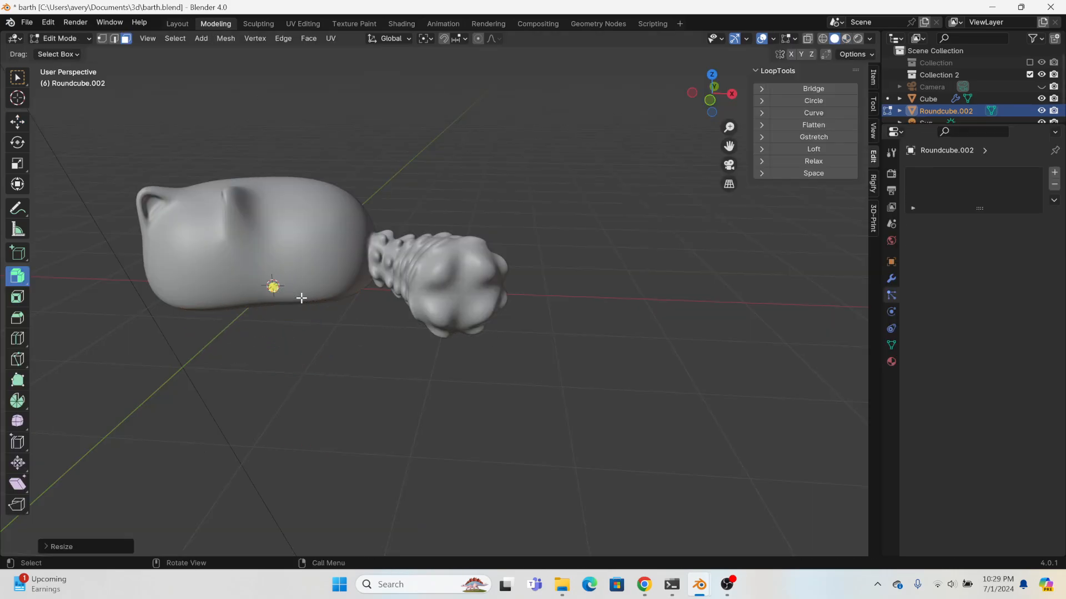
- Move the small ball to the front of the cat's face, raising it between and below the ears
click(707, 78)
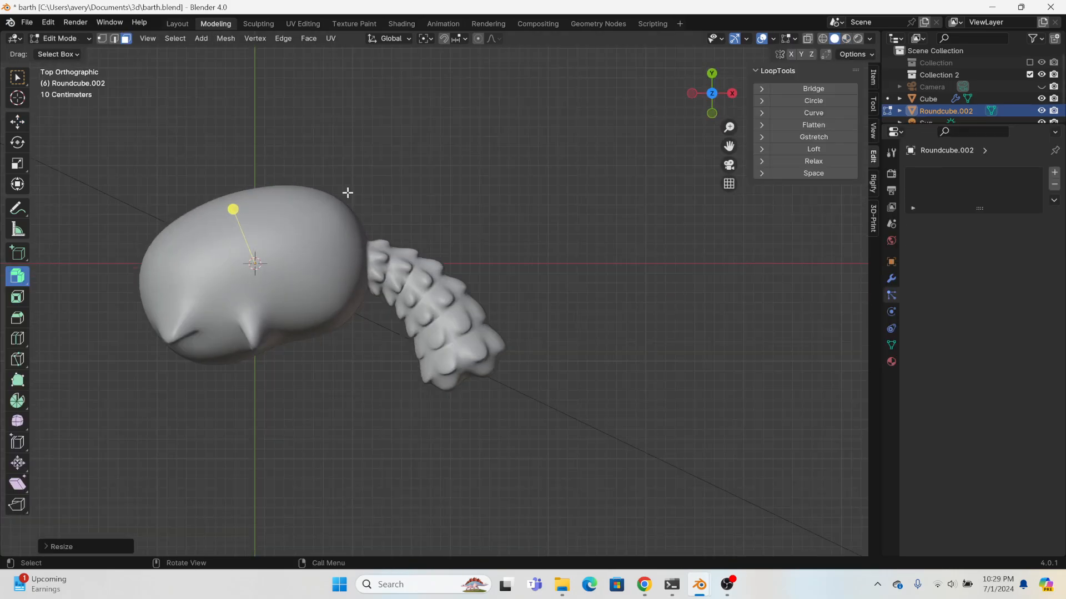
click(24, 123)
drag(282, 238, 263, 338)
scroll(319, 465, up, 4)
shift+middle_drag(318, 459, 564, 287)
drag(375, 286, 361, 174)
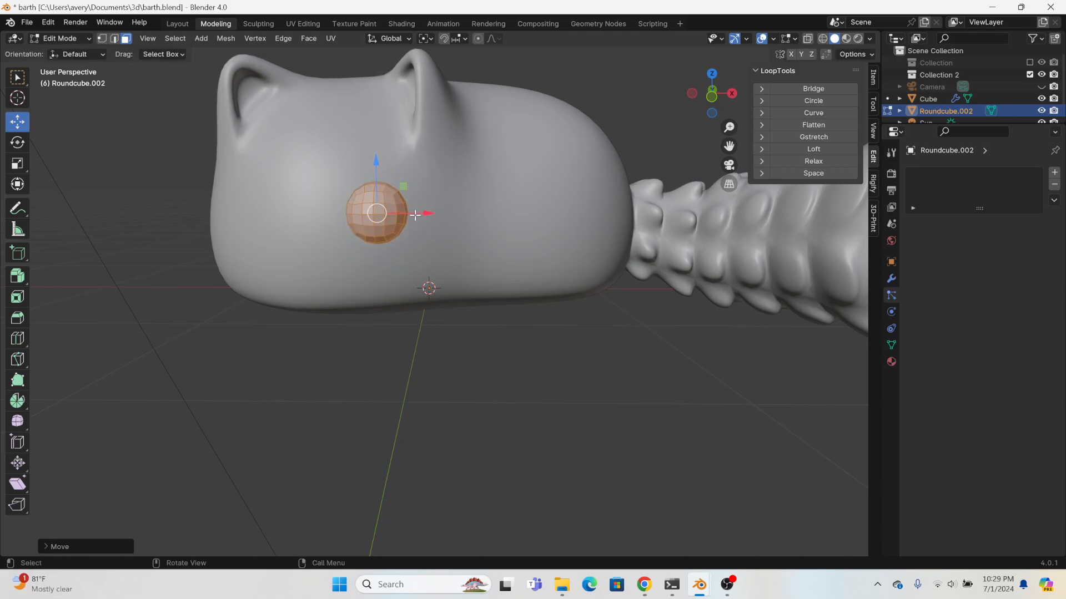
drag(419, 216, 369, 217)
- Rotate the ball to follow the curve of the face and nudge it sideways along X
middle_drag(366, 218, 360, 369)
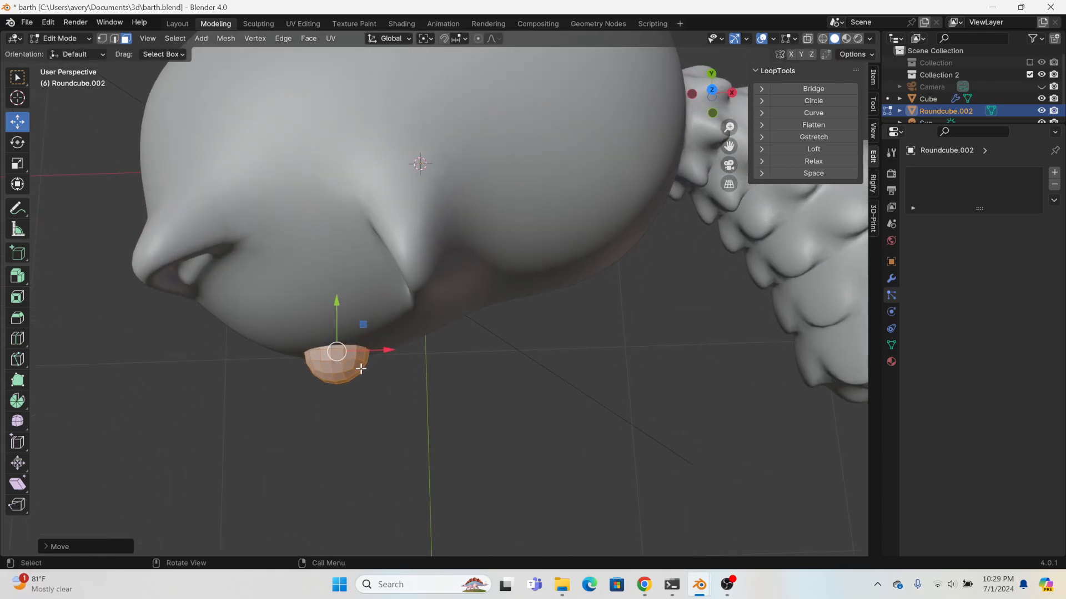
key(r)
click(431, 316)
middle_drag(430, 316, 325, 221)
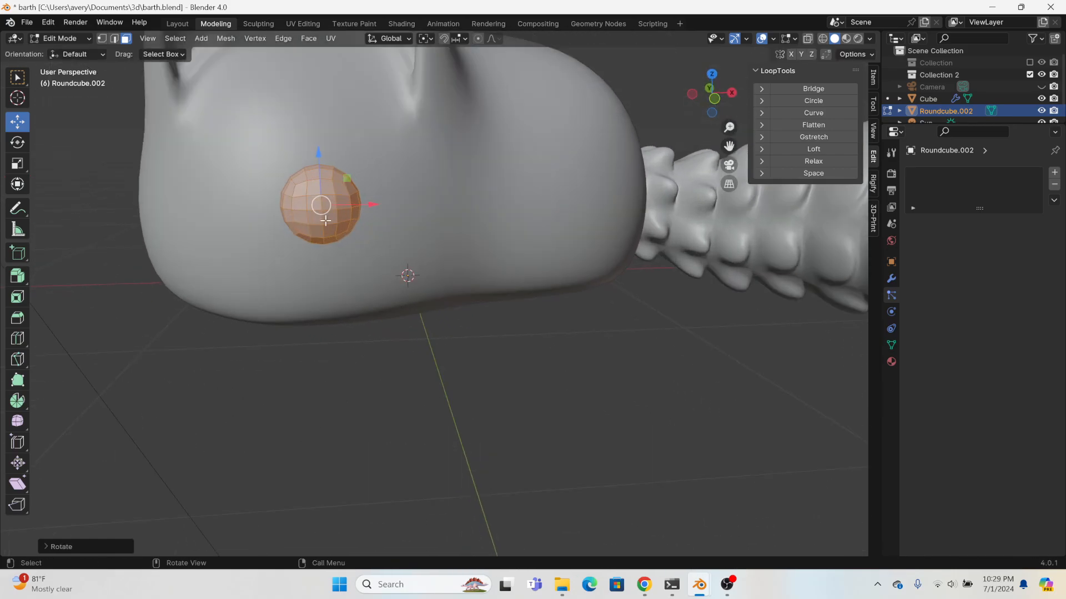
drag(362, 205, 367, 205)
- Duplicate the muzzle ball, place the copy beside the first, and rotate it to match the face's curve
middle_drag(366, 204, 527, 328)
key(r)
click(446, 331)
key(shift+d)
key(y)
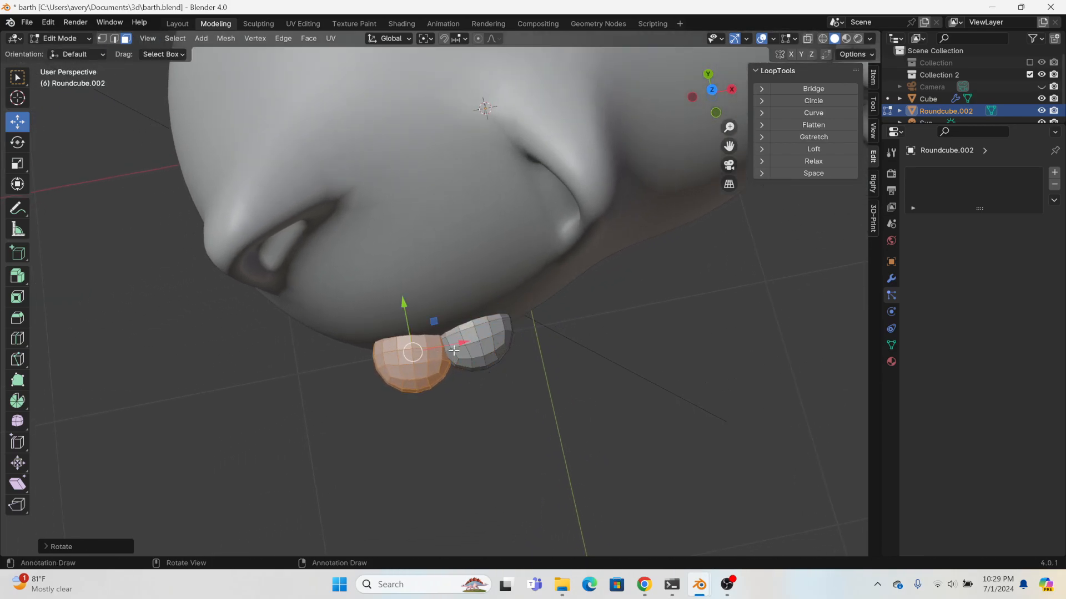
click(407, 311)
- Select both muzzle balls together and flatten them along the Y axis
key(l)
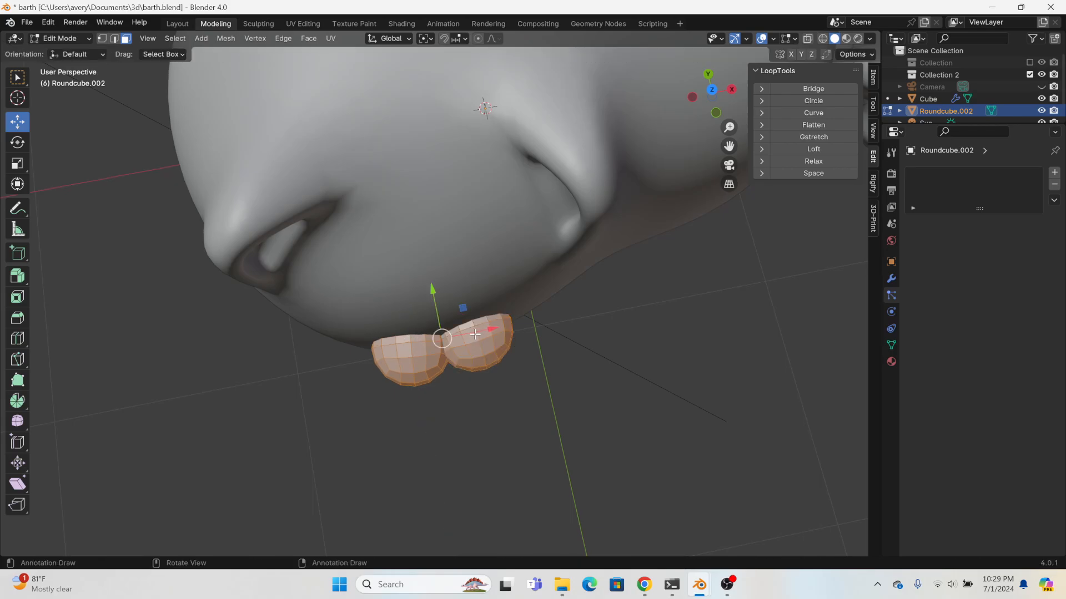
click(17, 163)
drag(430, 289, 436, 311)
click(17, 121)
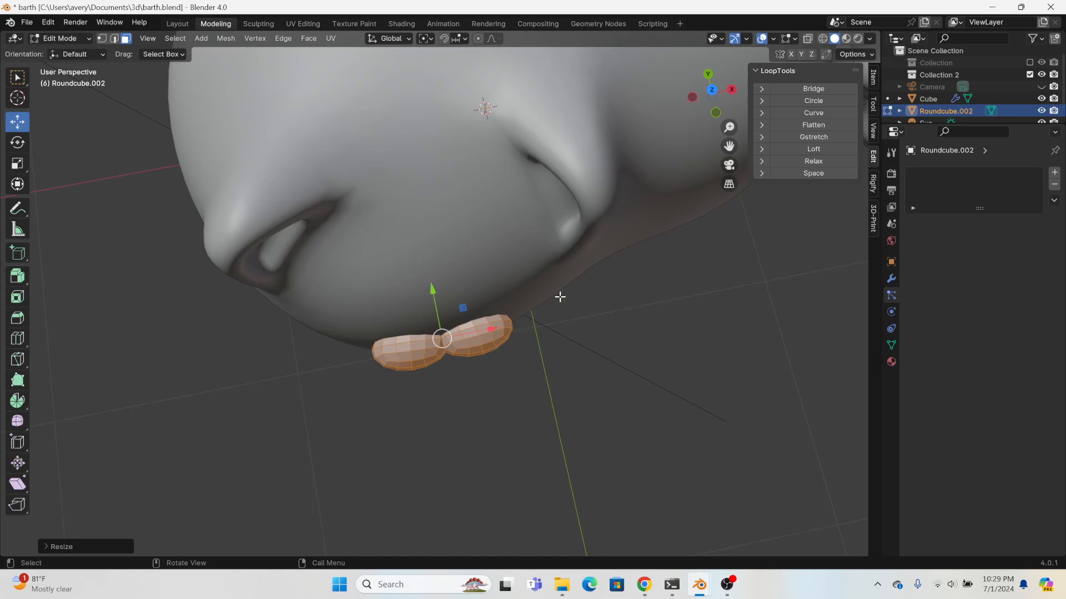
middle_drag(559, 295, 525, 315)
click(713, 92)
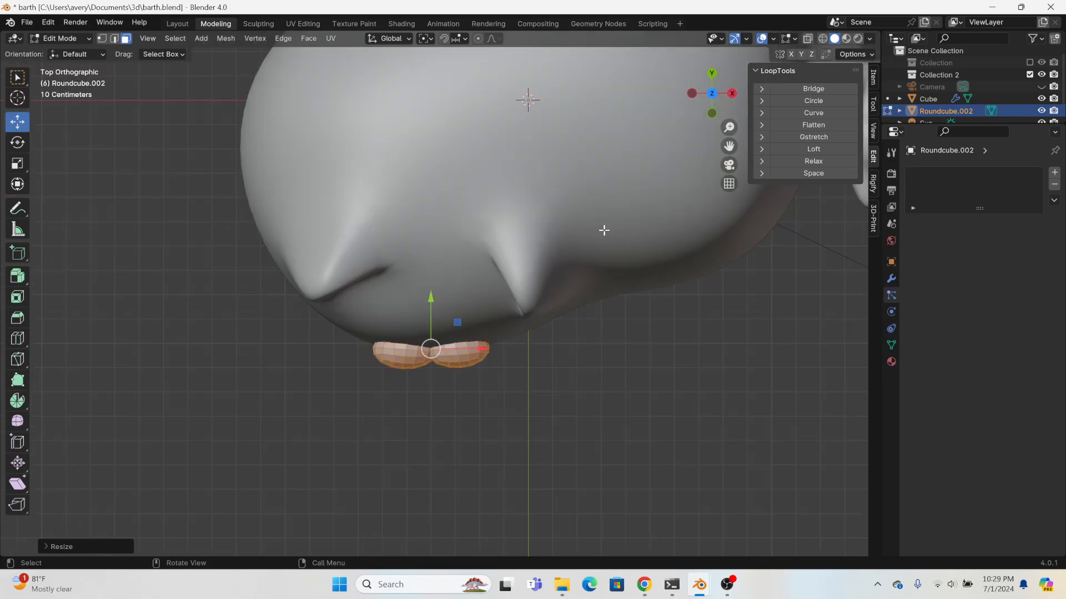
- Nudge both muzzle balls into place against the front of the face and rotate them slightly to follow its curve
key(g)
click(538, 381)
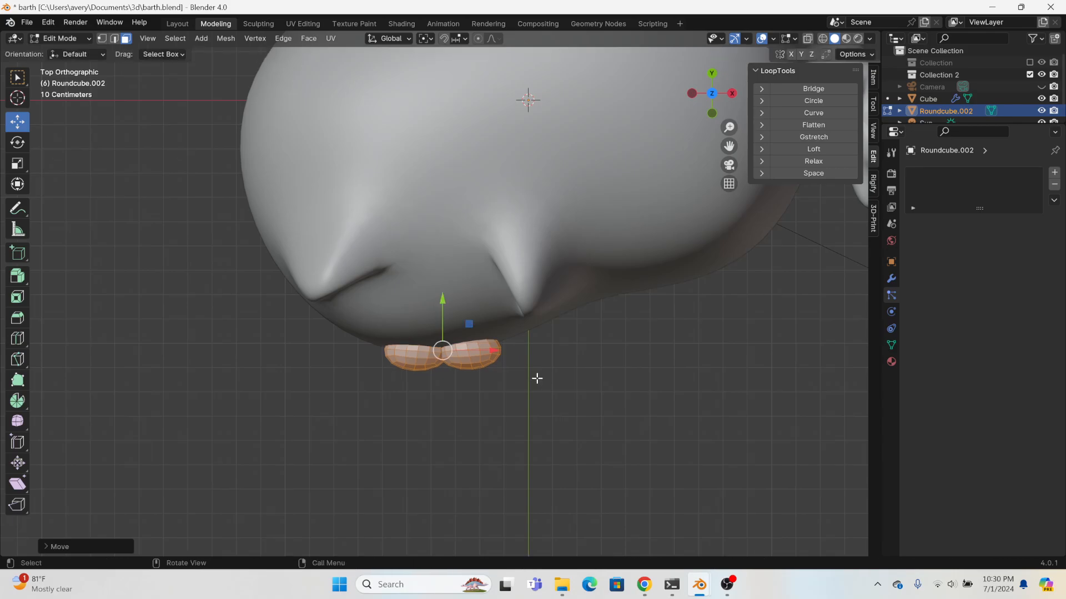
key(r)
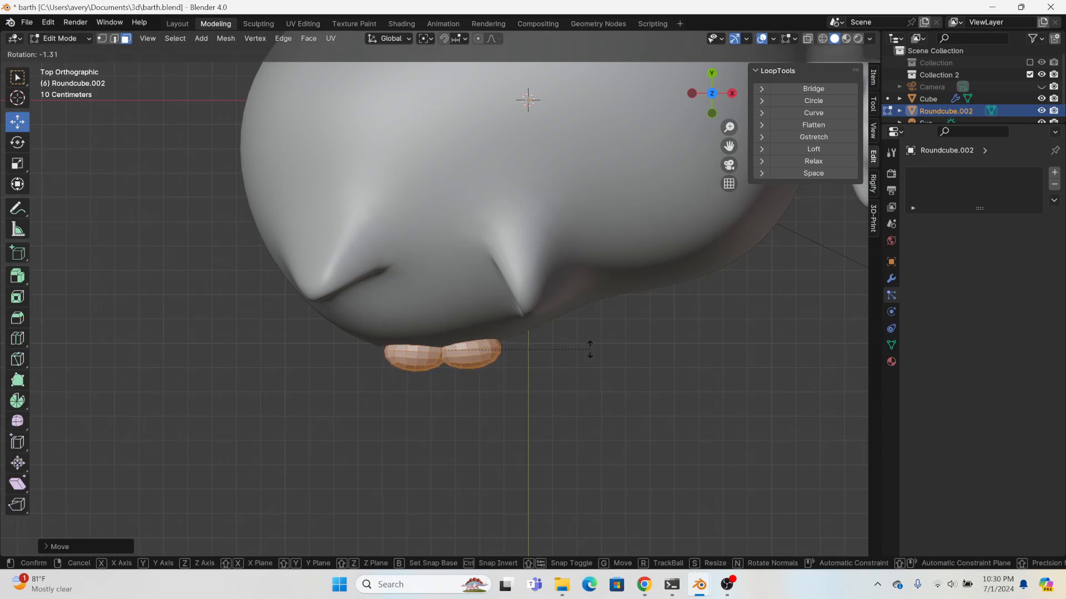
click(589, 348)
middle_drag(589, 348, 532, 338)
scroll(553, 228, down, 2)
click(713, 92)
key(g)
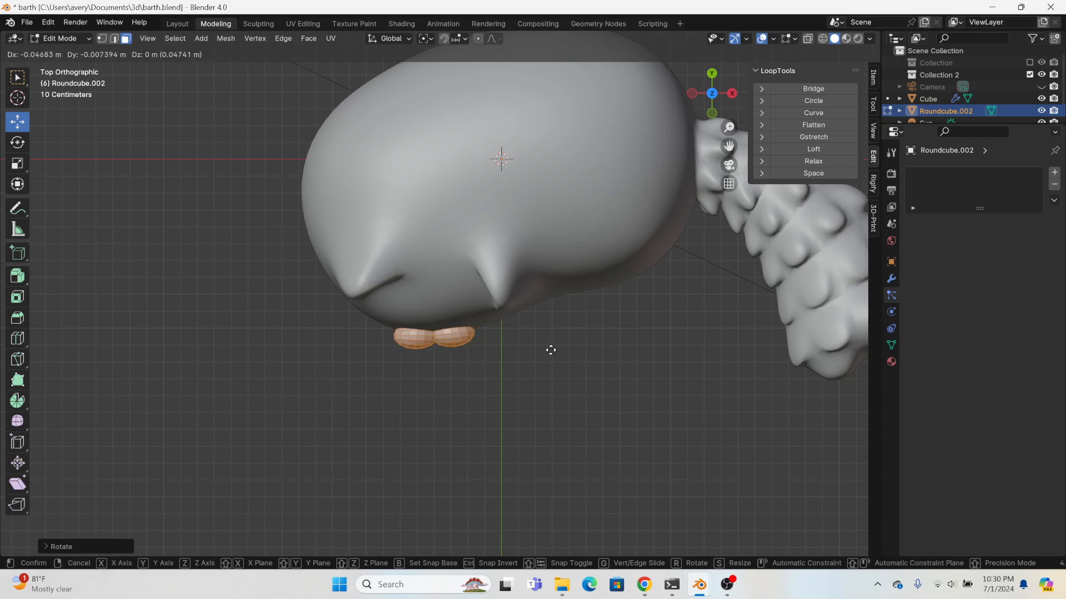
click(551, 347)
key(r)
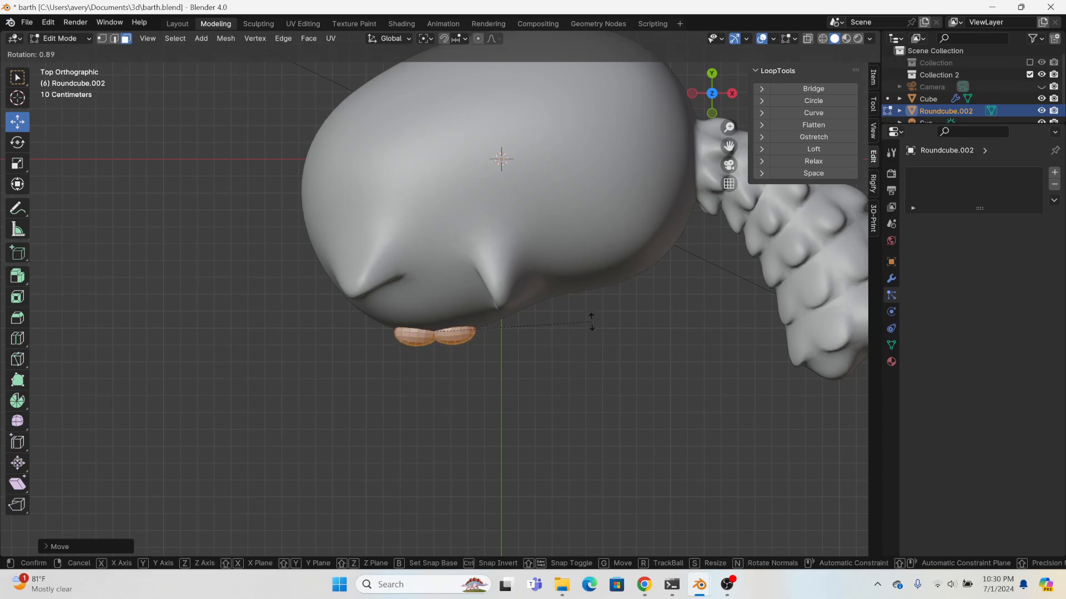
click(591, 323)
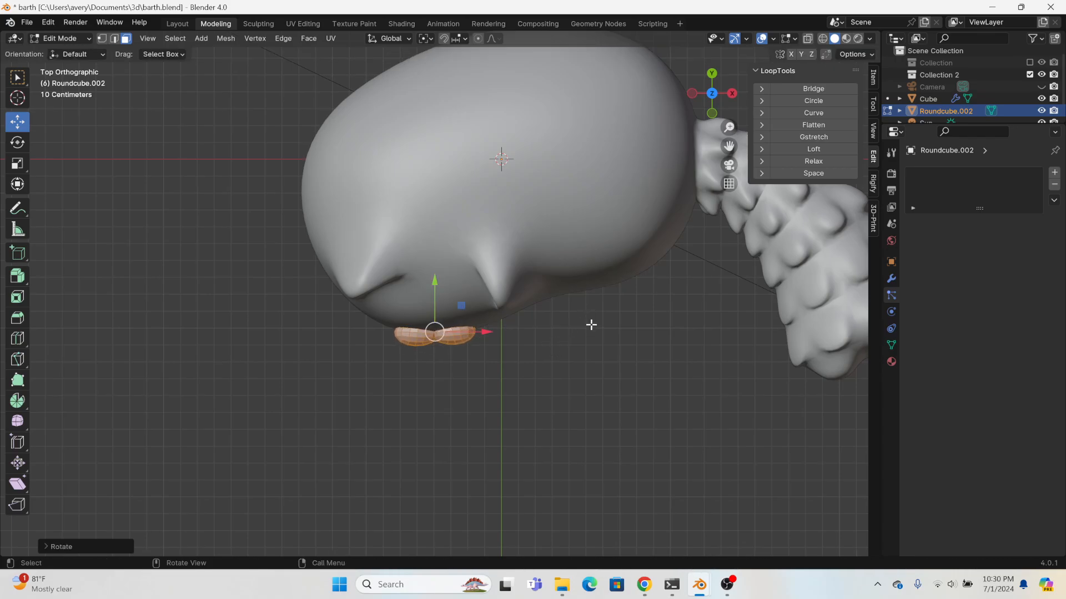
- Apply Shade Smooth to the muzzle object in Object Mode
click(179, 24)
right_click(332, 310)
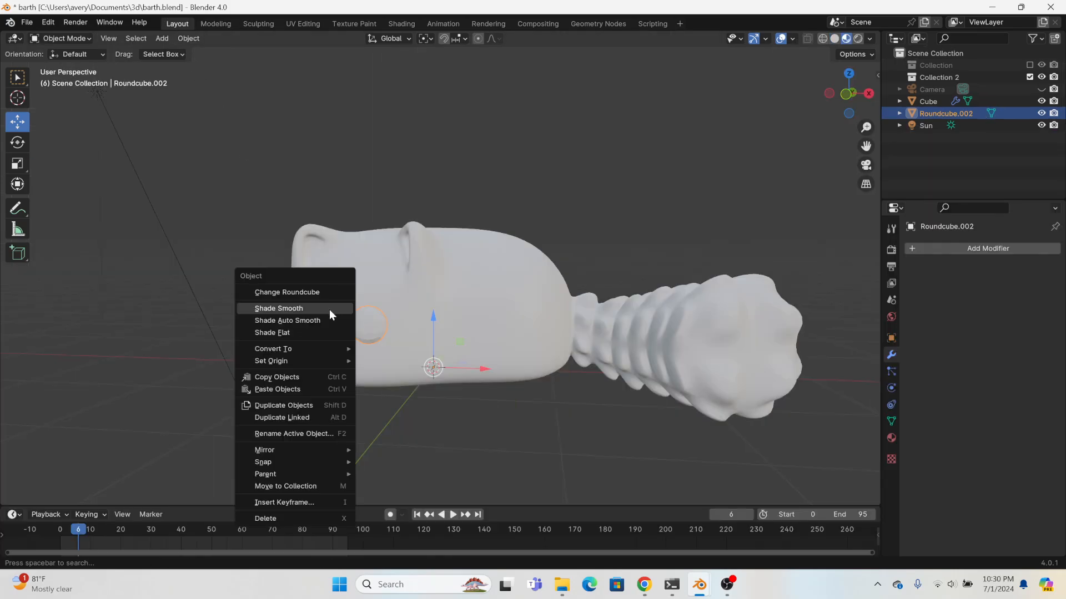
click(329, 308)
middle_drag(276, 309, 322, 285)
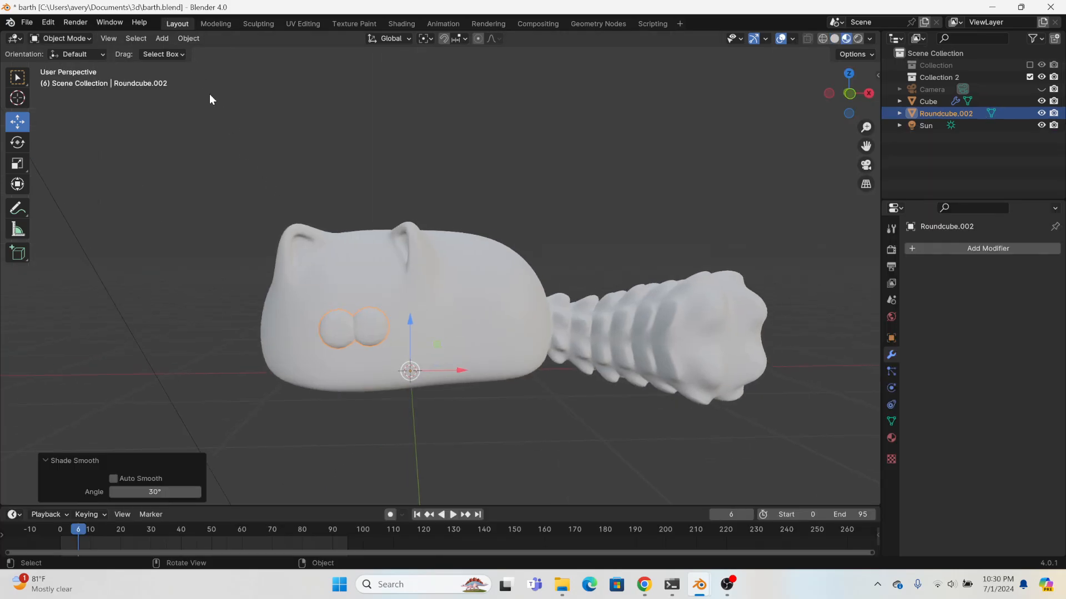
- Add a NURBS path at the world origin and delete its two outermost control points in Edit Mode
click(162, 39)
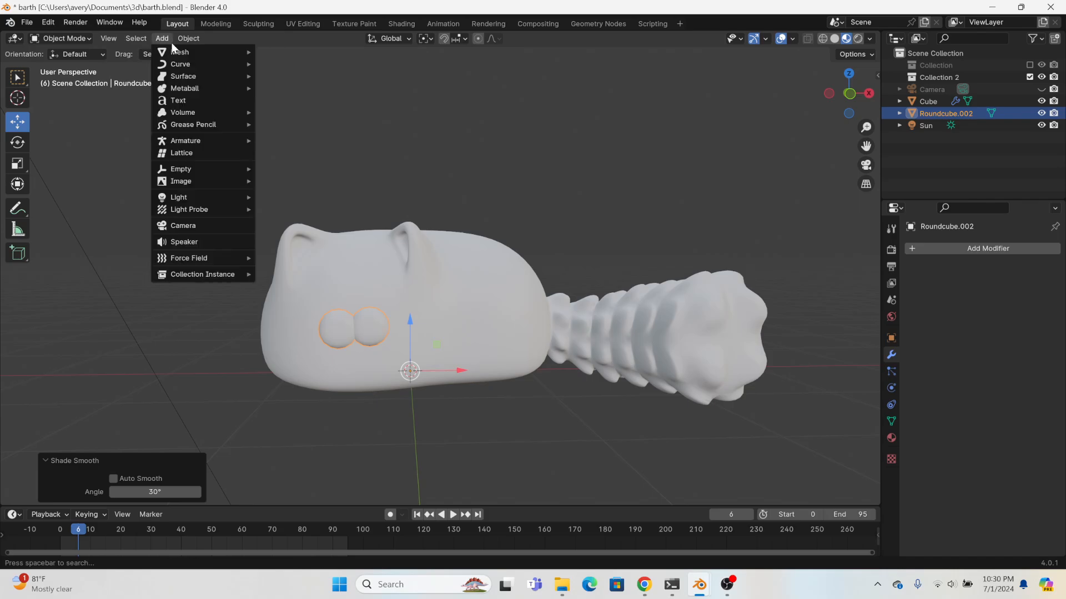
mouse_move(180, 67)
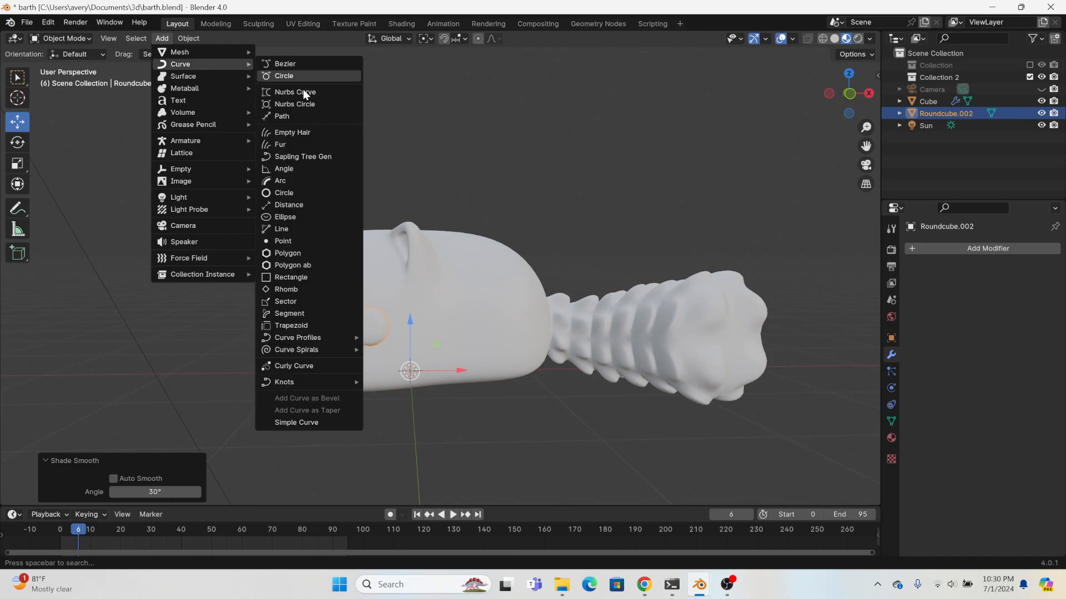
click(301, 118)
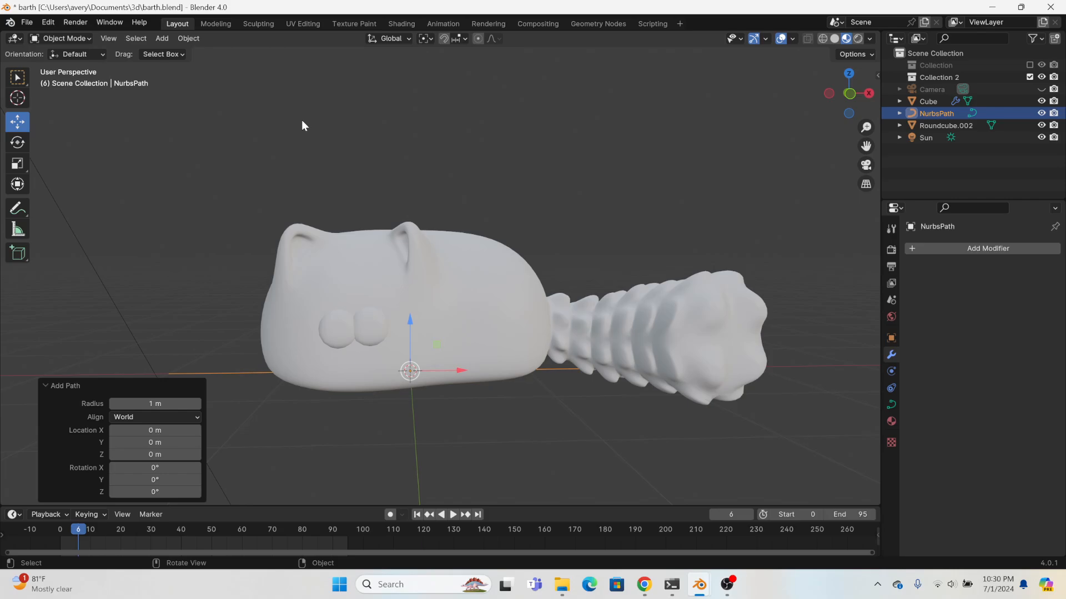
click(209, 25)
scroll(616, 161, down, 3)
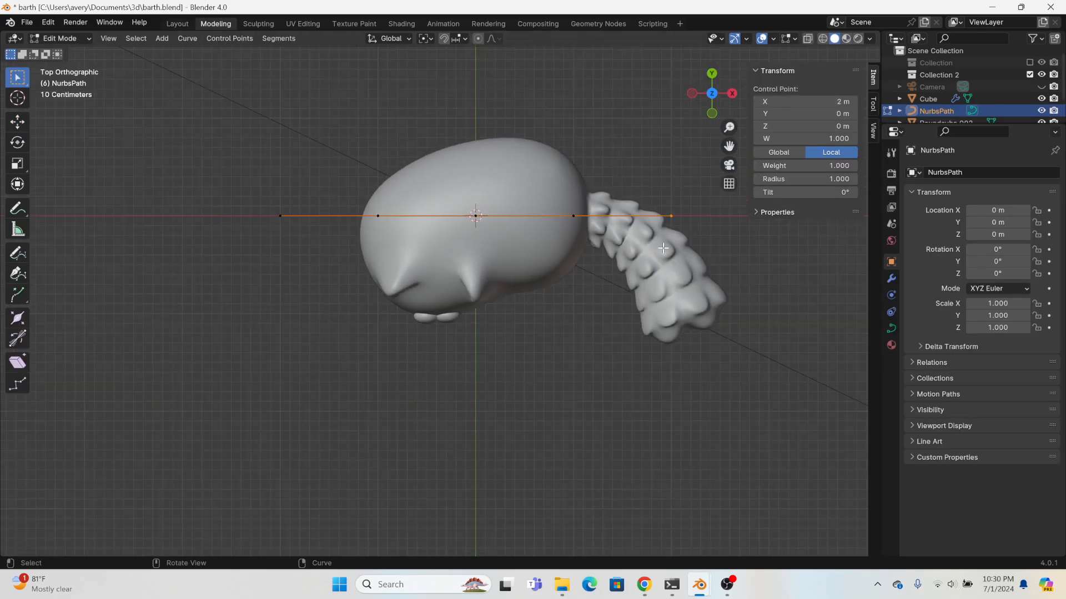
shift+drag(148, 156, 318, 276)
right_click(319, 273)
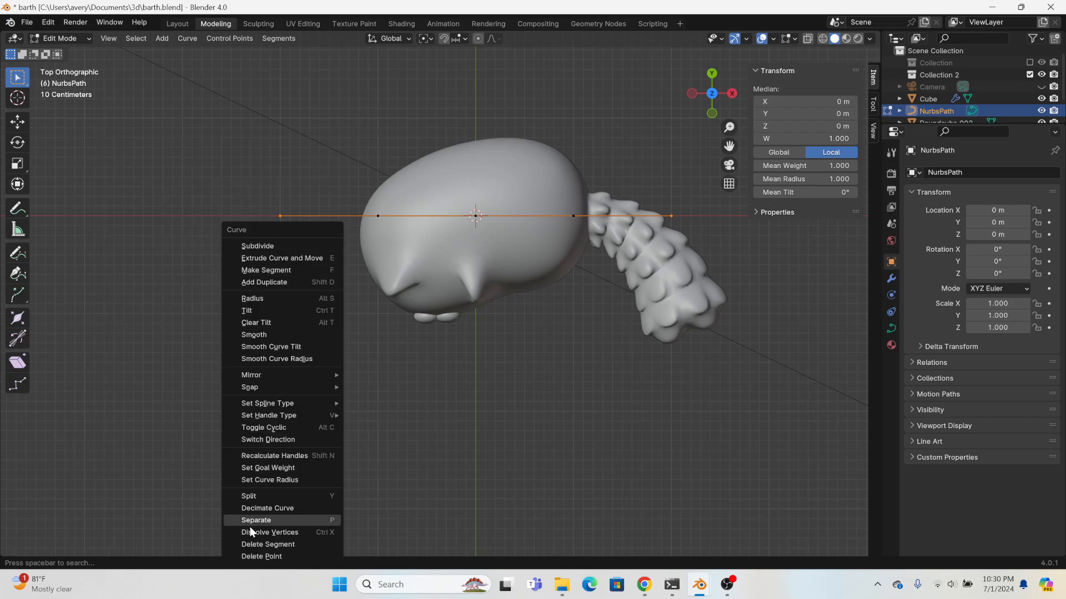
click(265, 556)
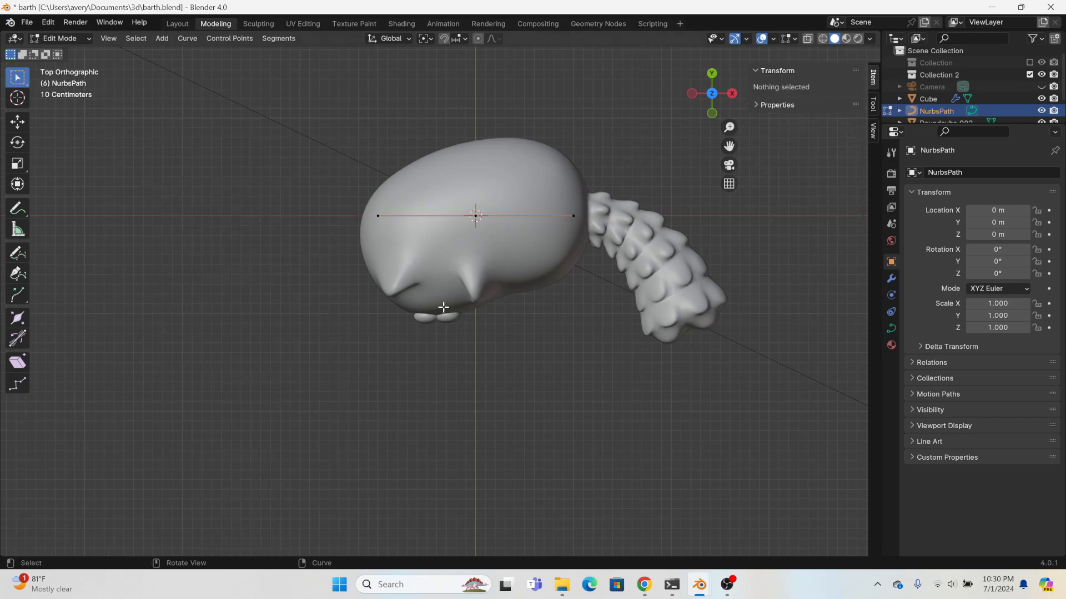
- Give the path a round bevel with a depth of 0.03 m
click(892, 328)
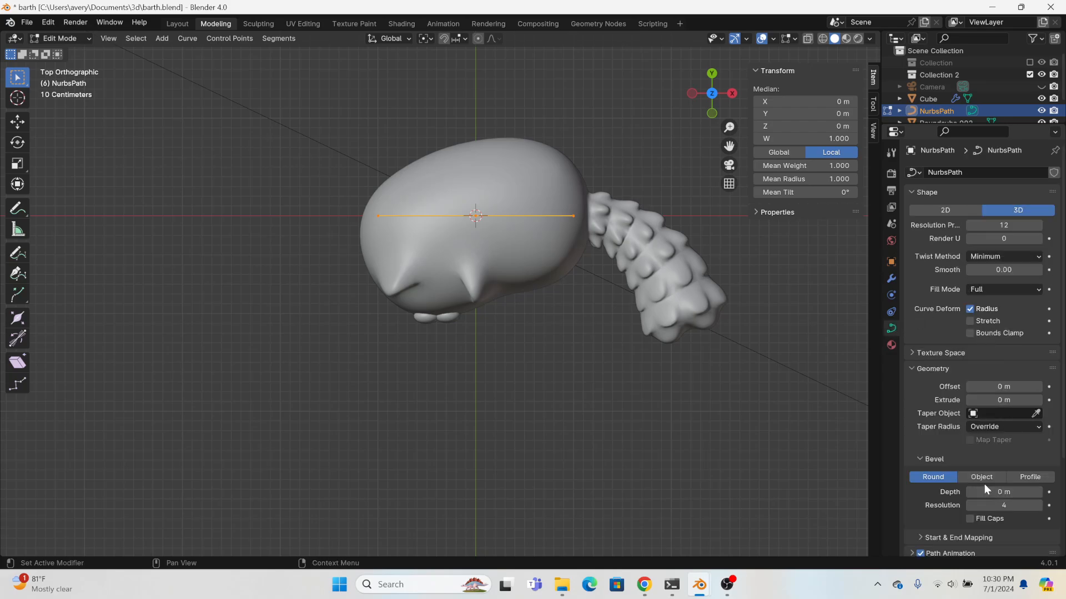
click(1038, 494)
click(1038, 494)
click(1038, 494)
- Move the whole path along Y to about -1.05 m, in front of the cat's body
scroll(562, 226, up, 5)
middle_drag(561, 226, 488, 183)
click(17, 122)
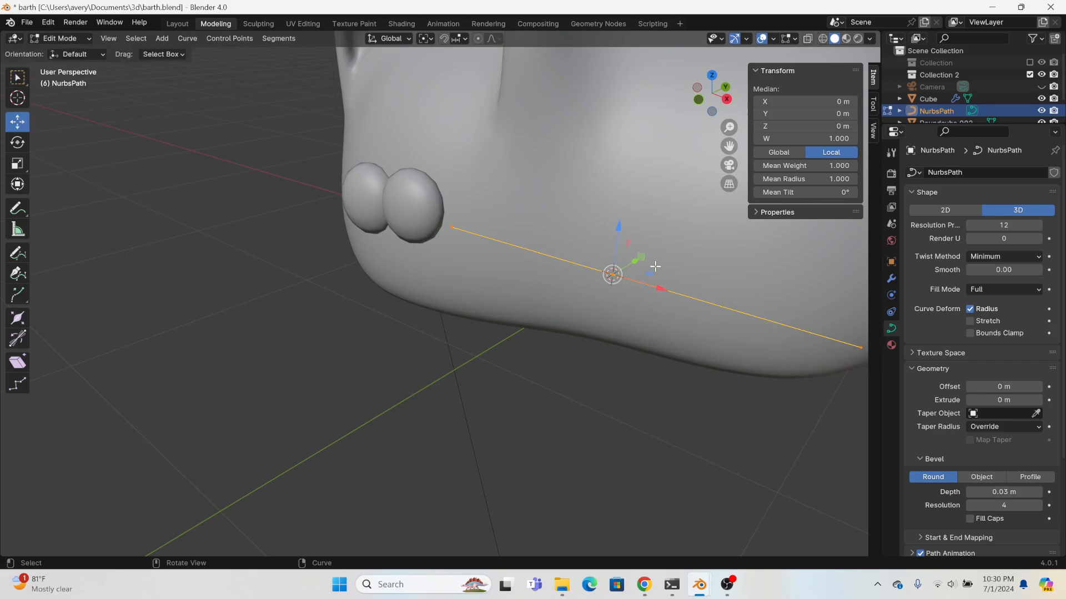
drag(635, 260, 491, 349)
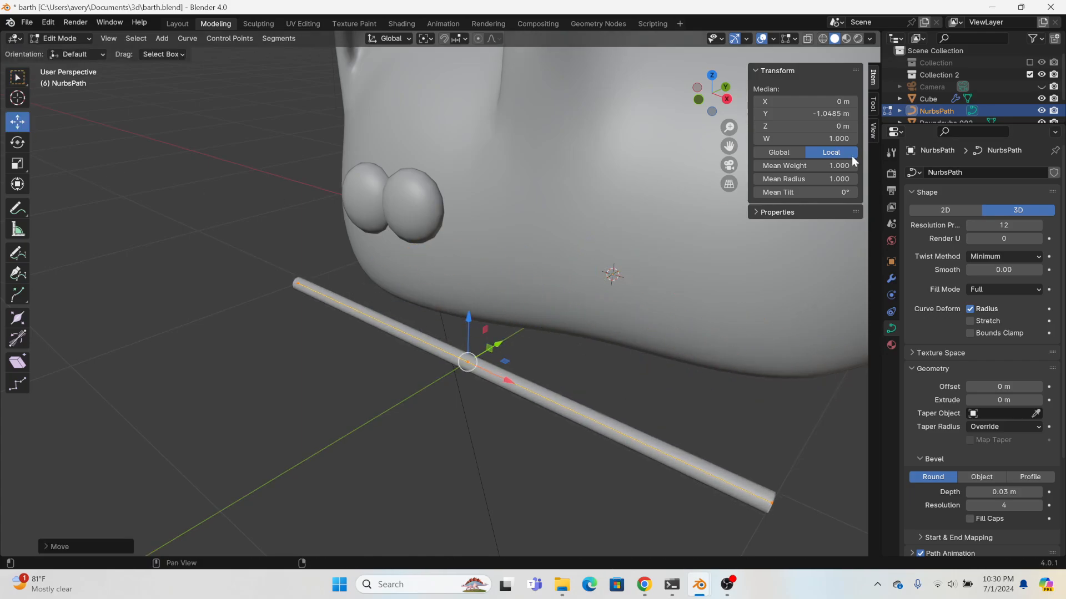
- Scale the path down to about 0.11 of its length and place it just above the muzzle in front view
click(700, 100)
key(s)
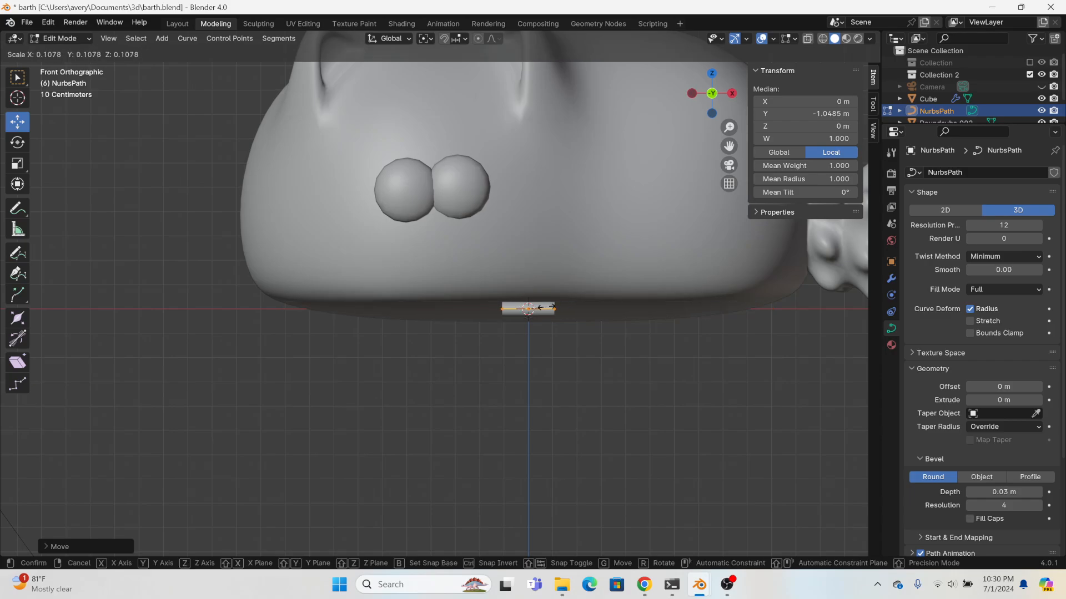
key(Return)
drag(556, 284, 479, 96)
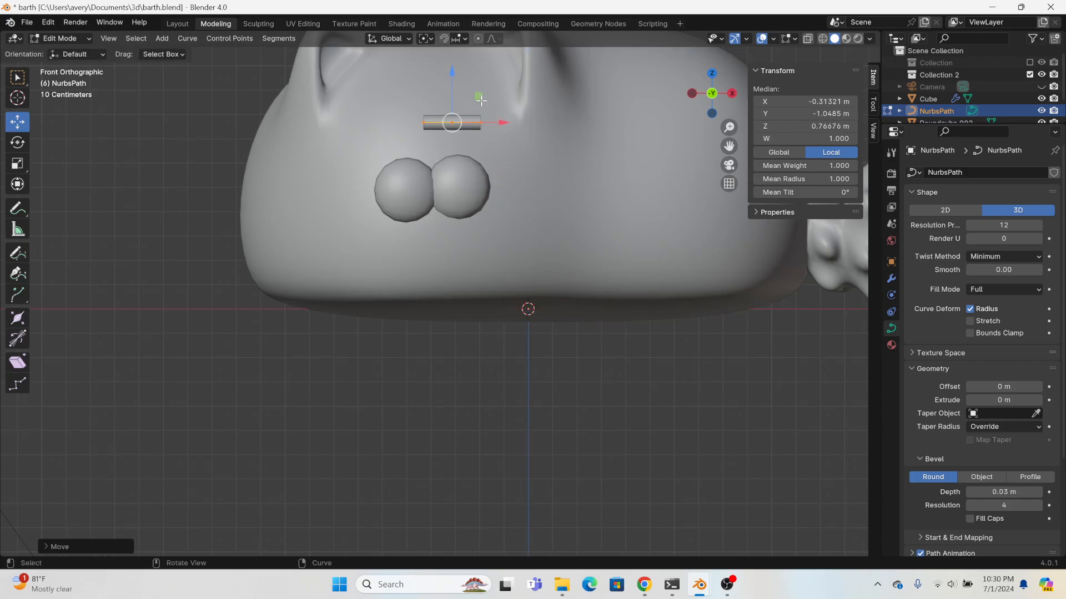
- Add a Shrinkwrap modifier to the path with the cat body Cube as its target
scroll(493, 127, up, 4)
shift+middle_drag(493, 129, 435, 433)
click(891, 277)
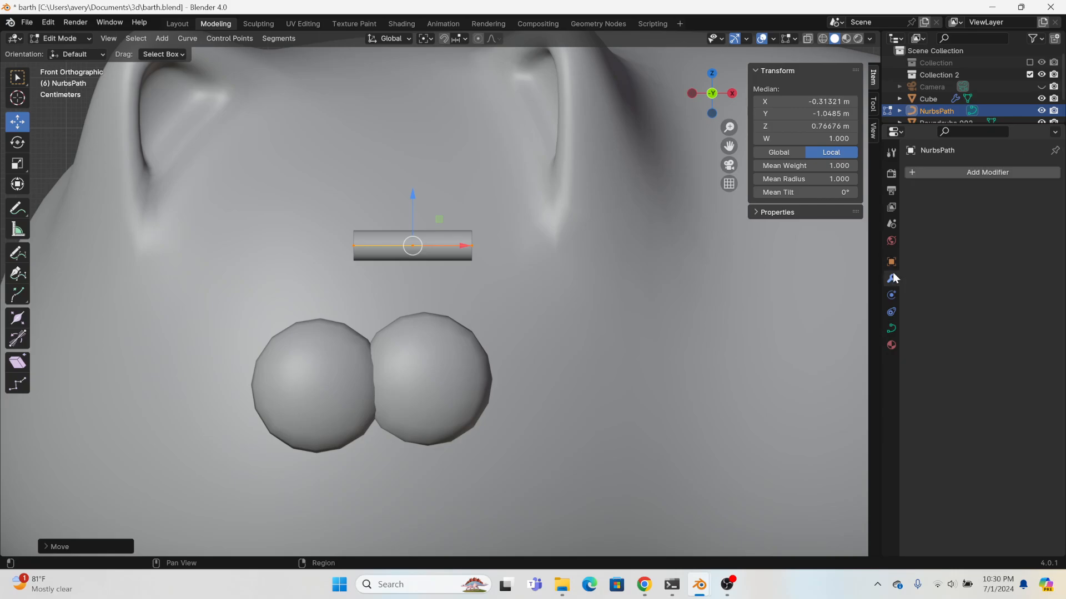
click(981, 173)
mouse_move(982, 177)
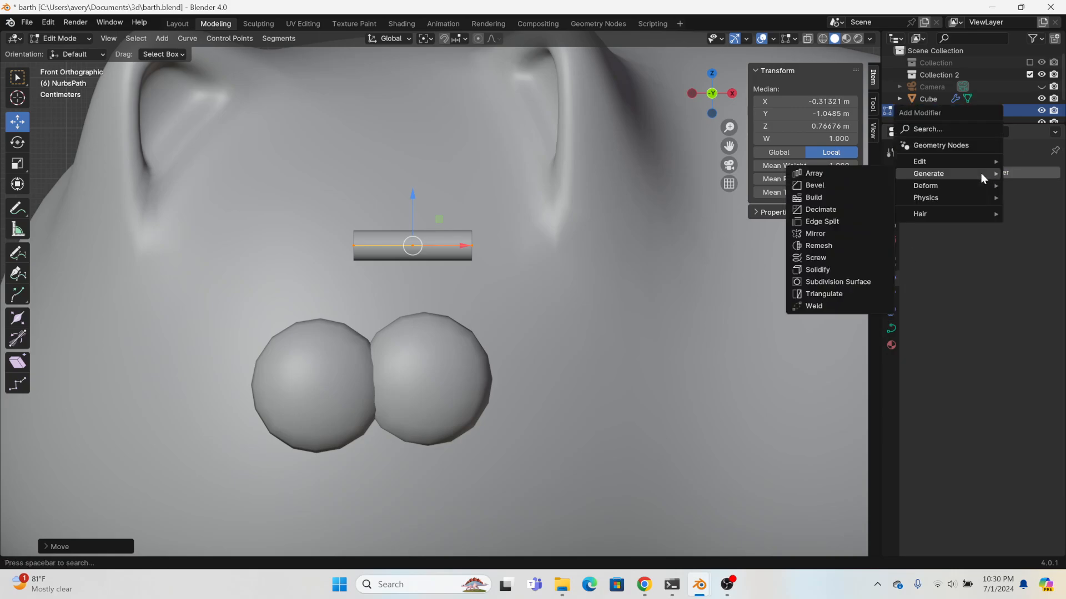
mouse_move(950, 185)
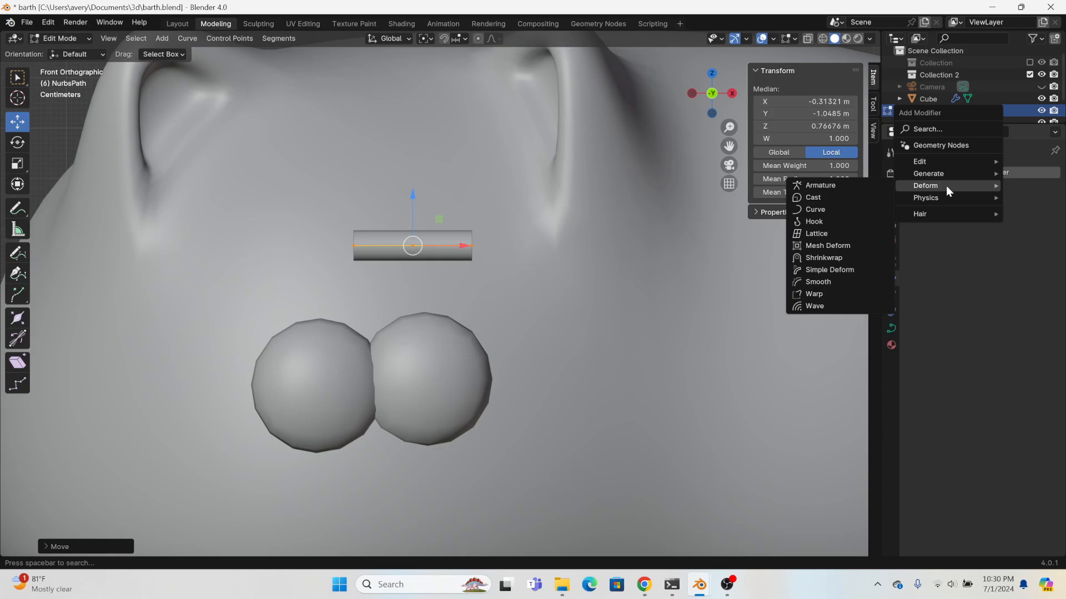
click(817, 257)
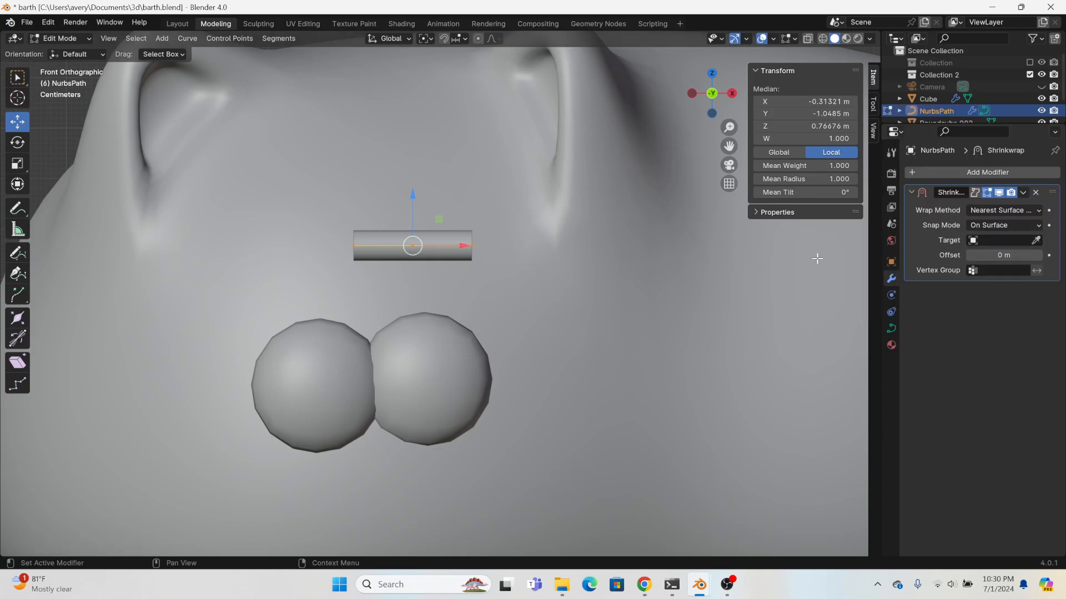
click(1036, 240)
click(492, 230)
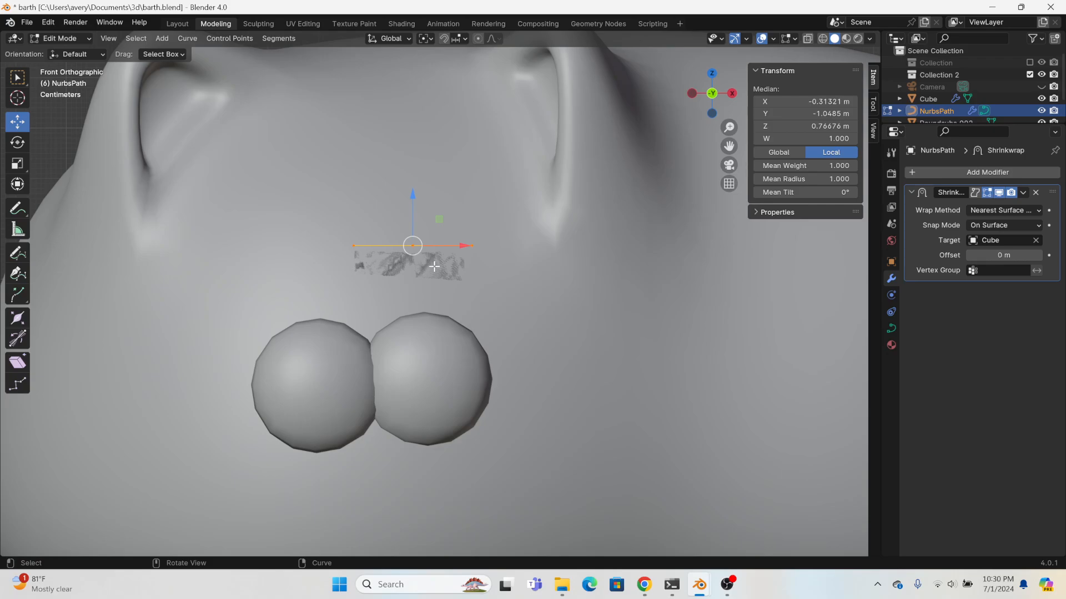
- Shift the path sideways under the ear nearer the body and shrink its end points' radii to about 0.02 and 0.07
drag(426, 247, 476, 256)
middle_drag(485, 218, 508, 273)
click(526, 254)
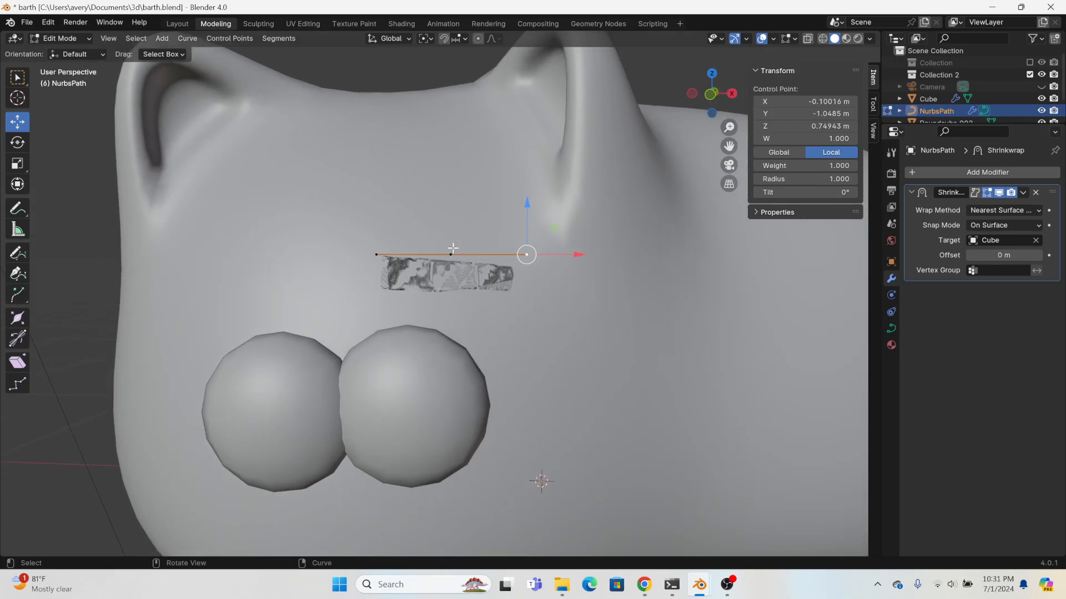
middle_drag(452, 308, 367, 361)
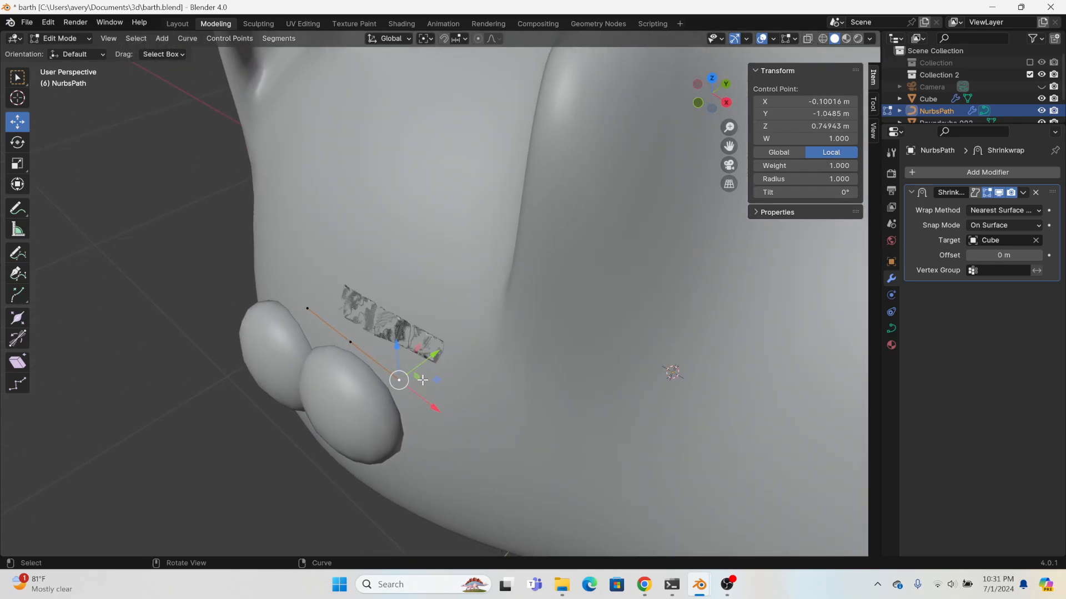
key(alt+s)
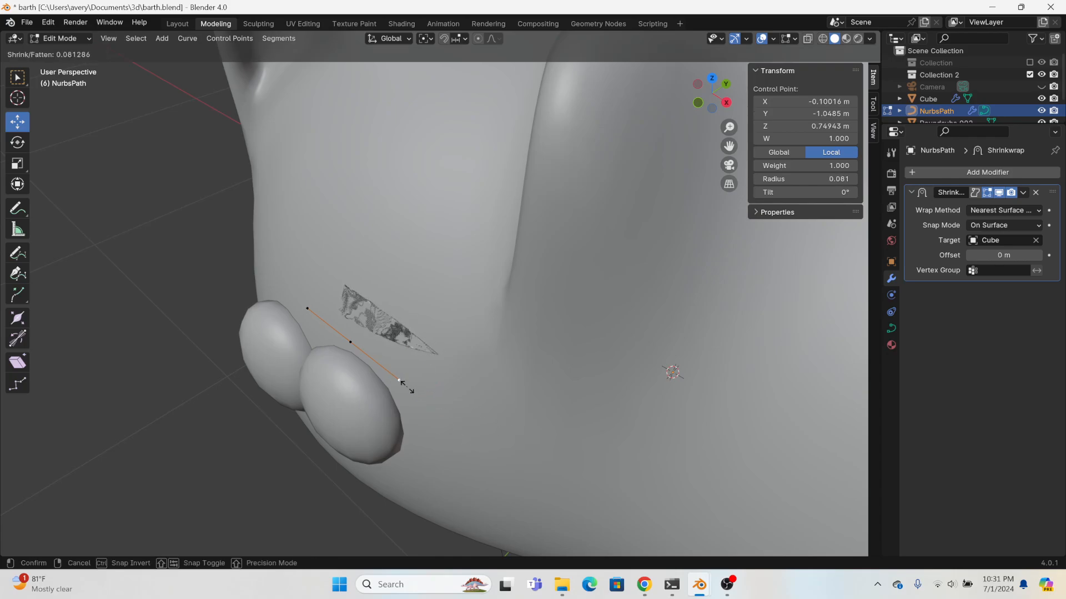
click(301, 297)
click(303, 300)
key(alt+s)
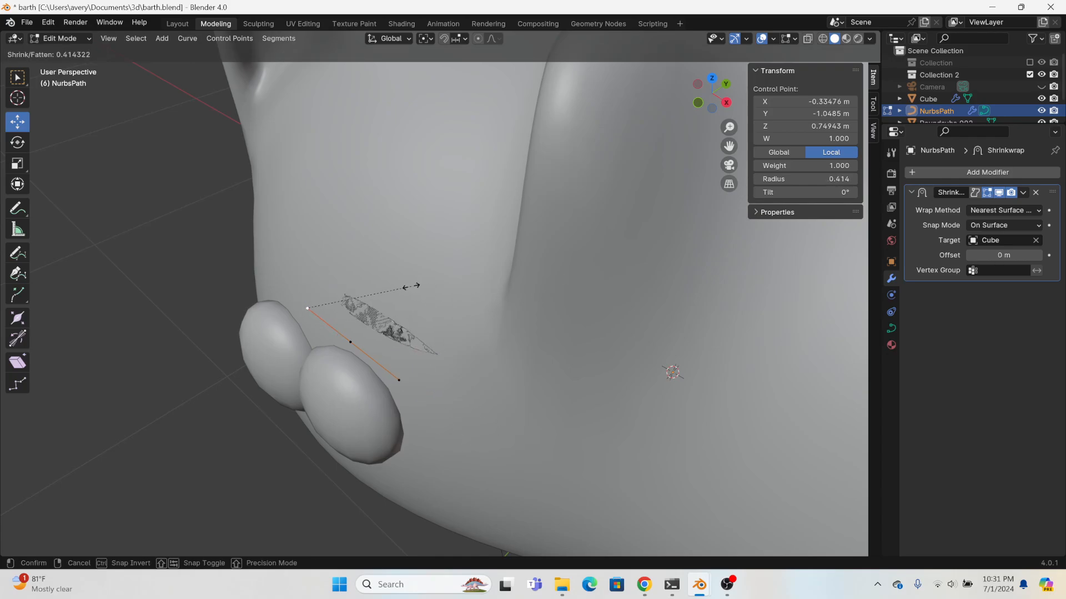
click(307, 307)
- Raise the path's two end points and lower its middle point to shape a downward-curving closed eye
middle_drag(307, 307, 512, 257)
click(541, 253)
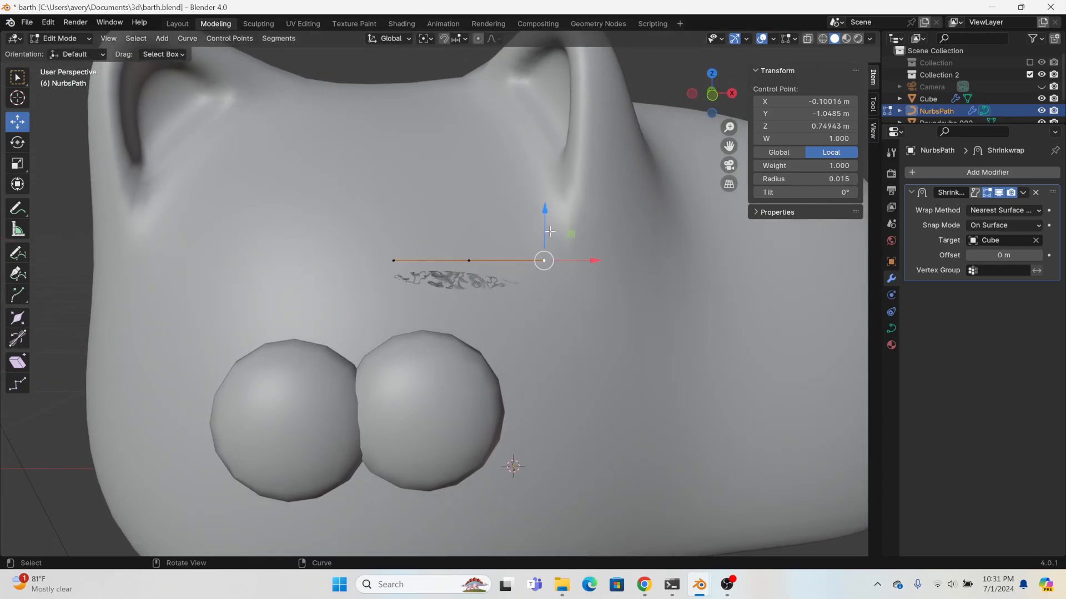
key(g)
click(546, 210)
click(393, 260)
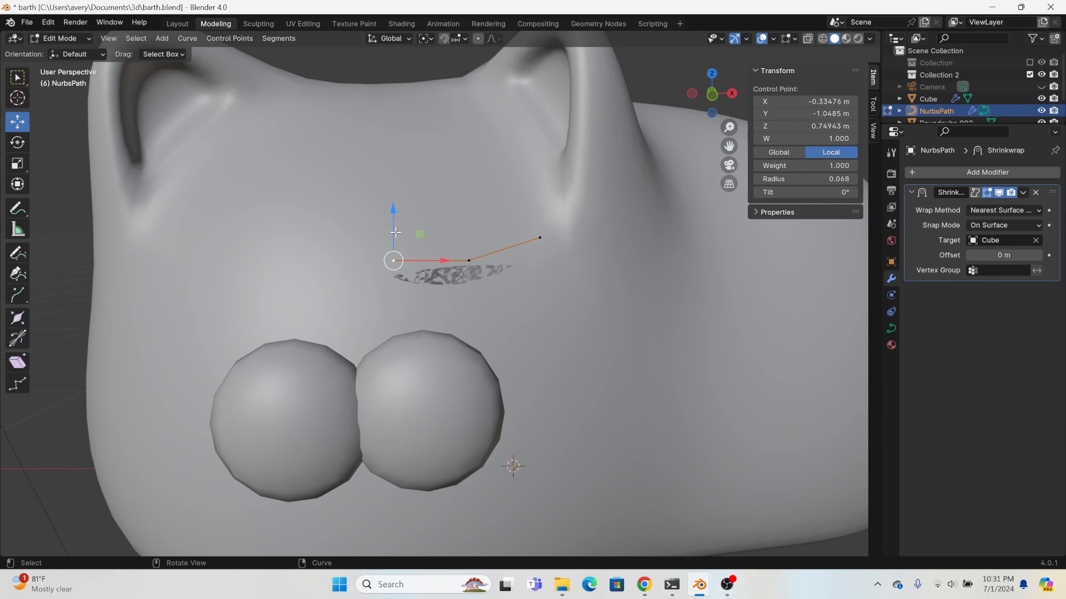
key(g)
key(z)
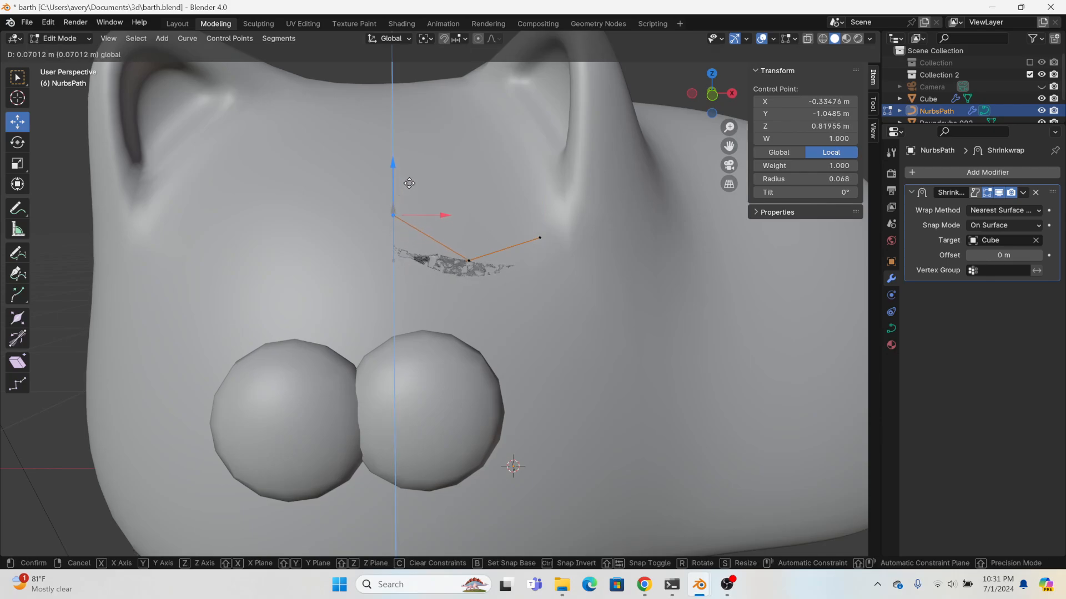
click(431, 204)
click(448, 228)
click(478, 226)
drag(468, 224, 460, 240)
- Duplicate the whole eye curve and place the copy on the other side of the face, below the other ear
key(a)
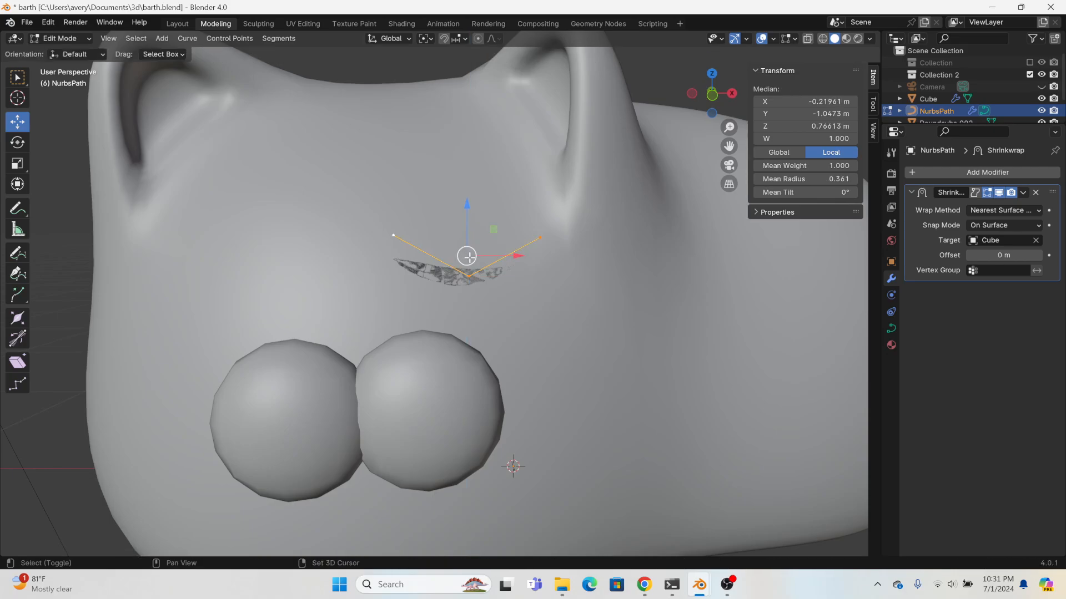
key(shift+d)
click(213, 266)
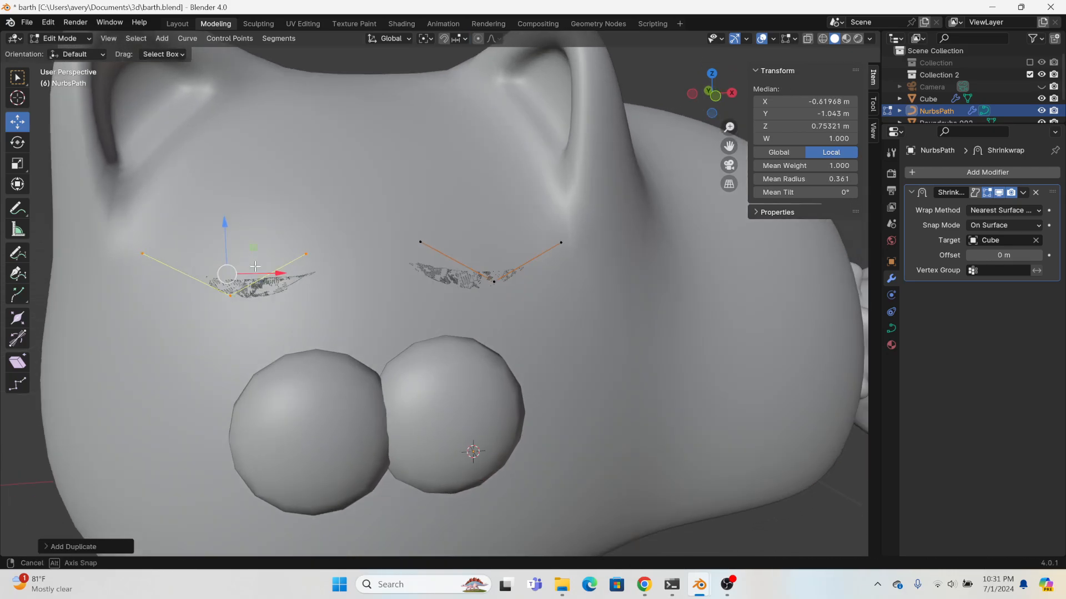
- Rotate the copied eye curve slightly and reposition it so it lies against the face above the muzzle
scroll(364, 294, down, 4)
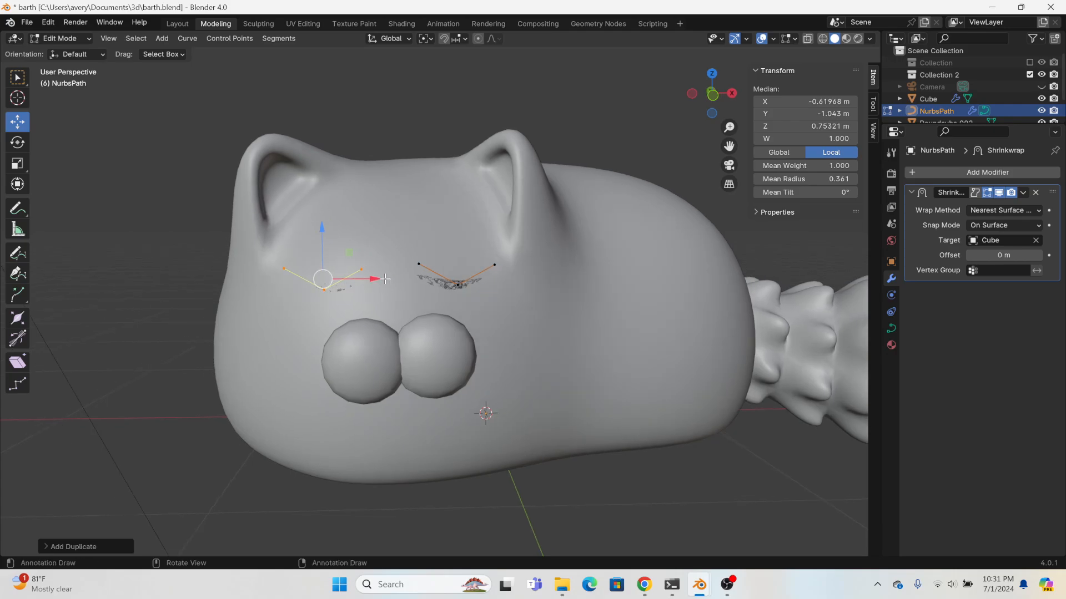
key(r)
click(405, 263)
key(g)
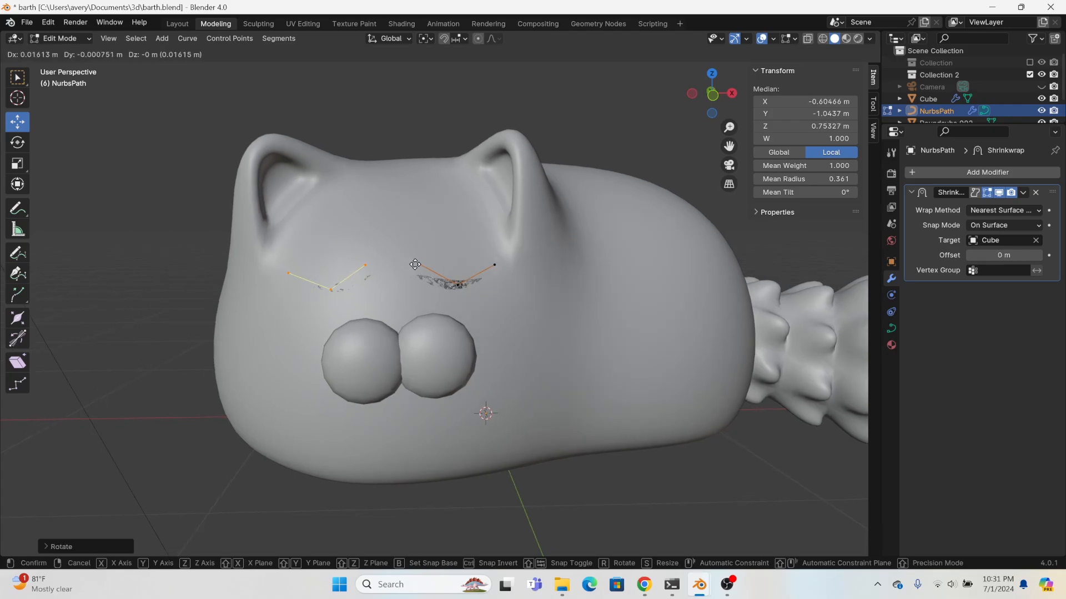
click(411, 269)
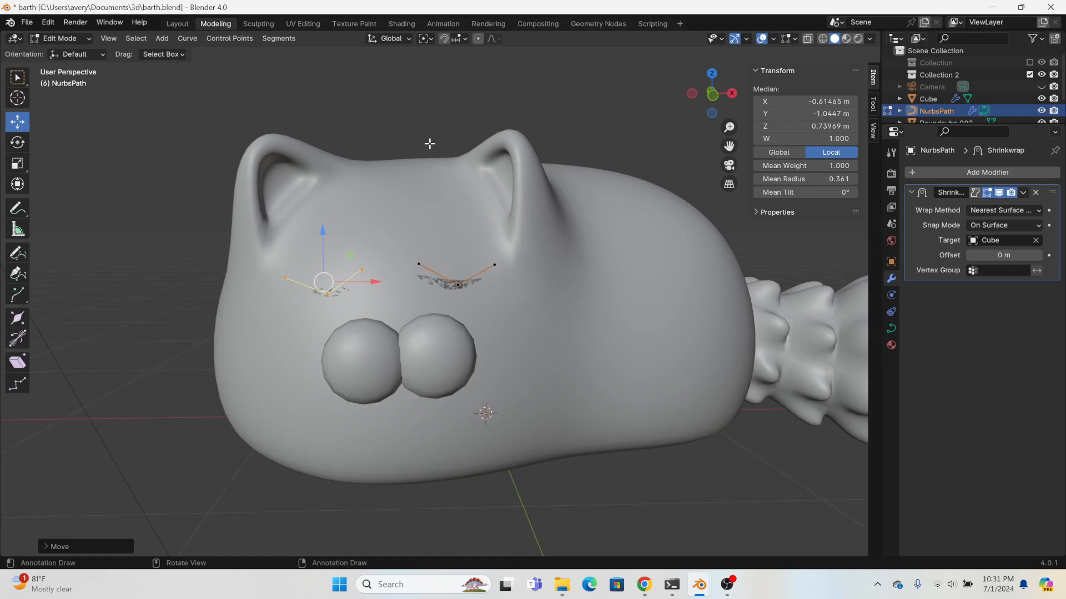
- Apply the Shrinkwrap modifier on the closed-eye curves in Object Mode
click(1023, 192)
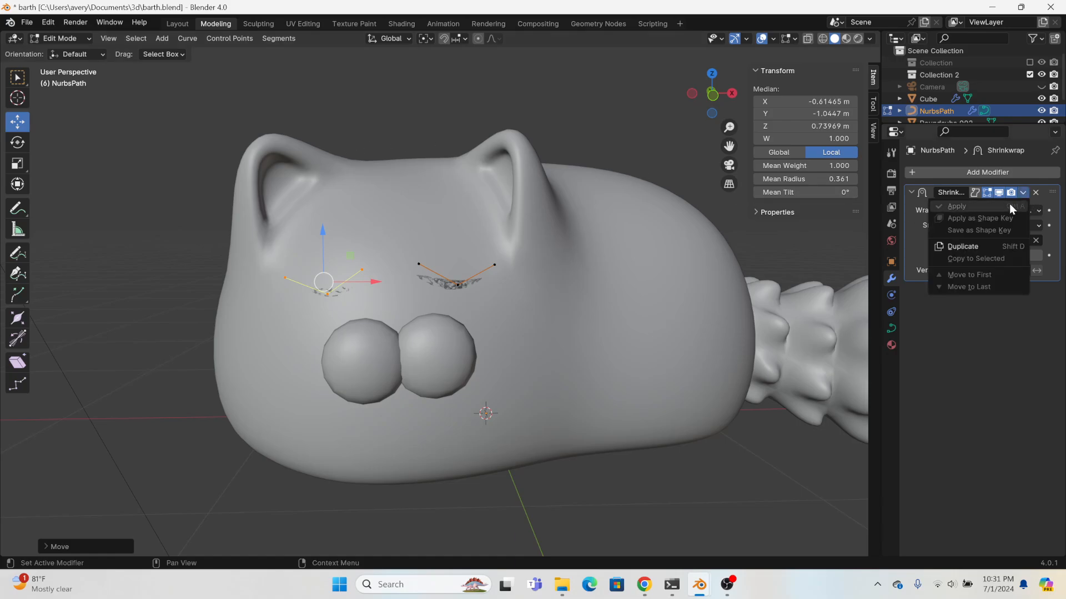
click(164, 22)
click(1020, 270)
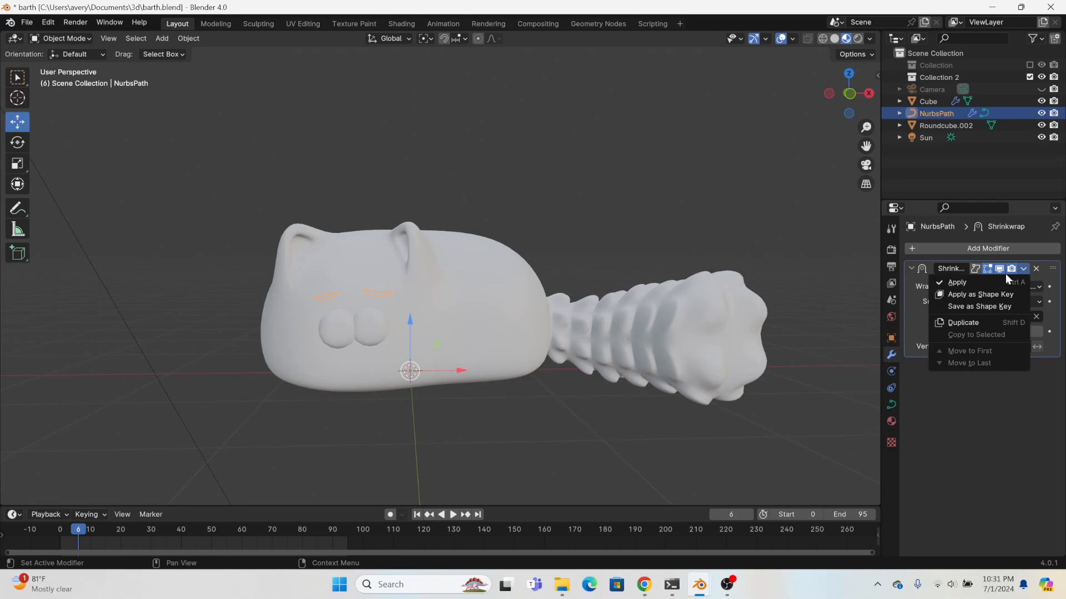
click(997, 282)
scroll(369, 325, up, 5)
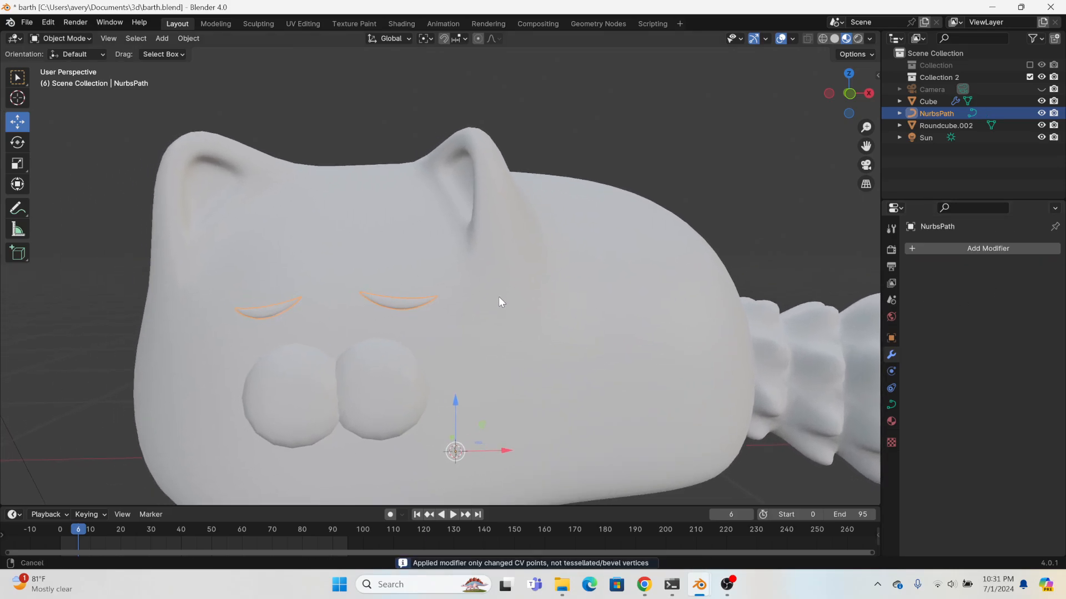
scroll(502, 302, down, 3)
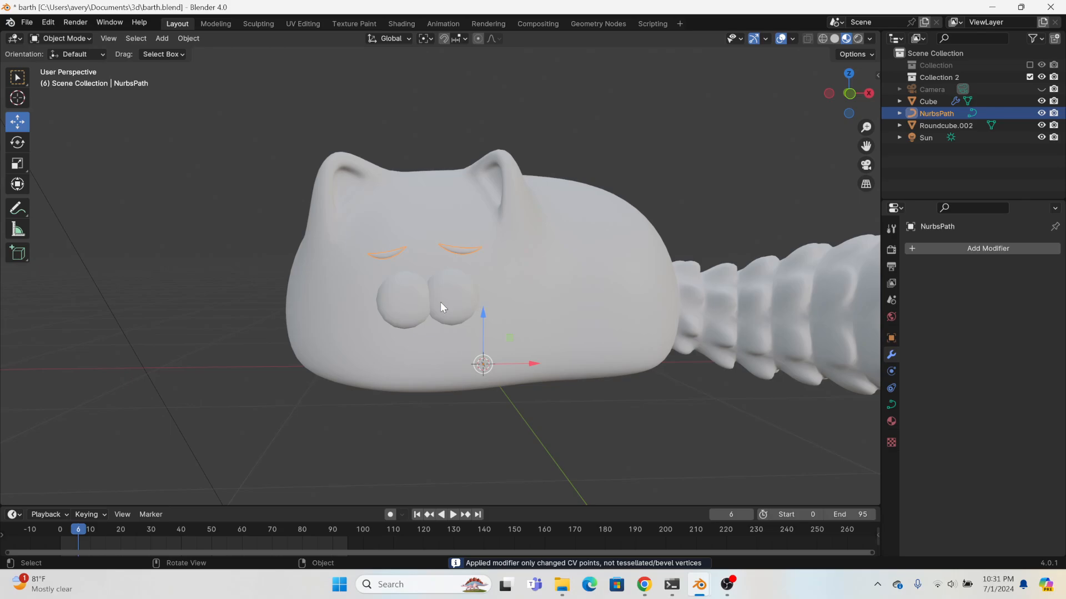
- Move the two-lobed muzzle a little lower on the cat's face
click(442, 307)
click(215, 23)
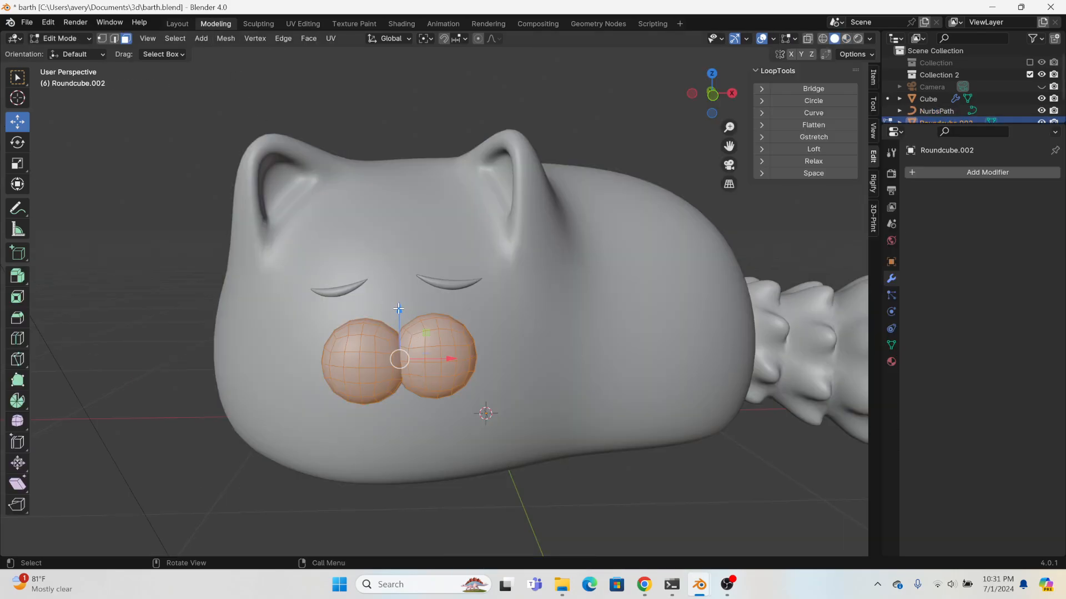
key(g)
click(391, 340)
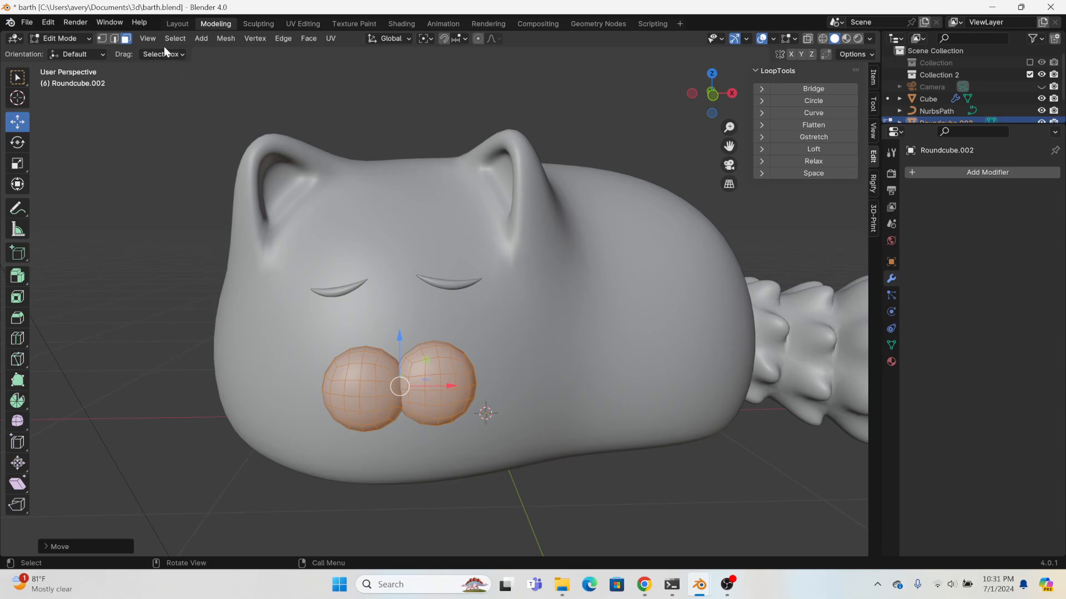
- Lower both eye curves to a median Z of about 0.59 m, just above the muzzle, and shift them slightly forward
click(177, 23)
click(458, 249)
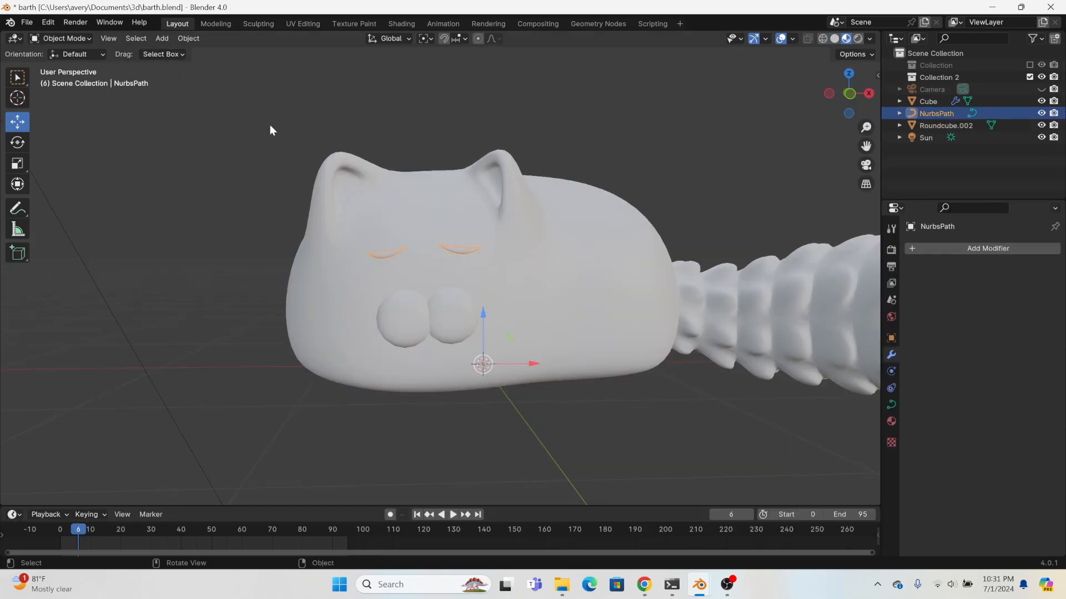
click(215, 23)
key(a)
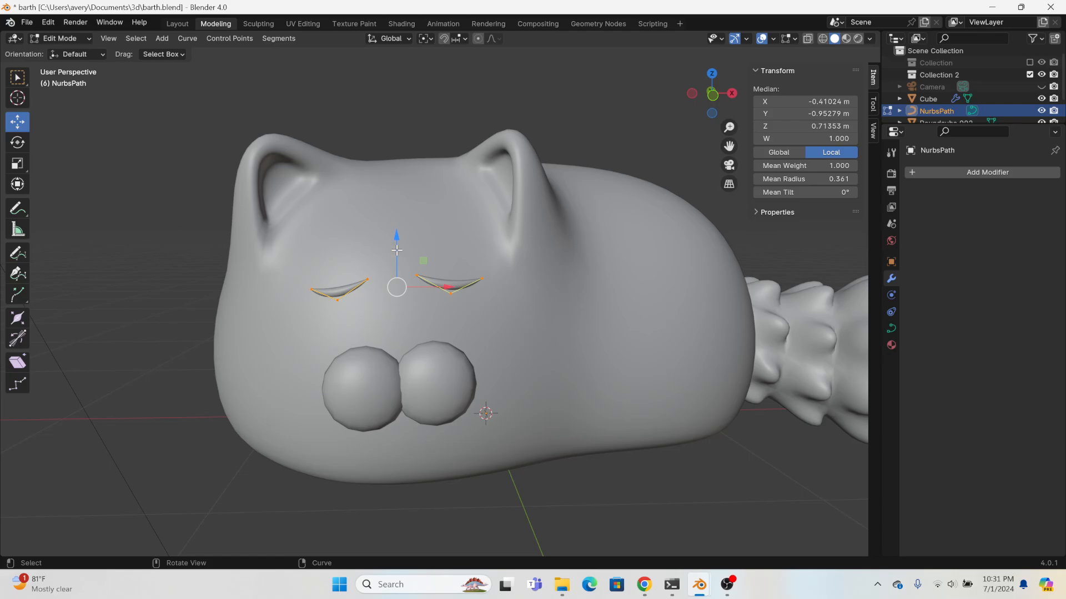
drag(398, 250, 401, 289)
middle_drag(400, 283, 397, 327)
drag(397, 326, 440, 373)
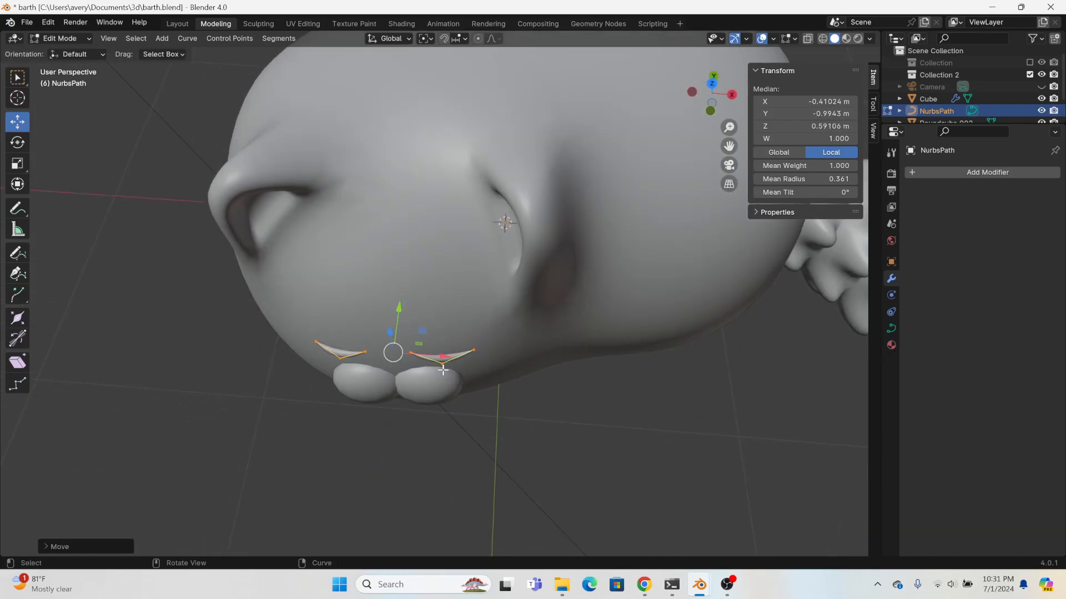
middle_drag(462, 264, 470, 203)
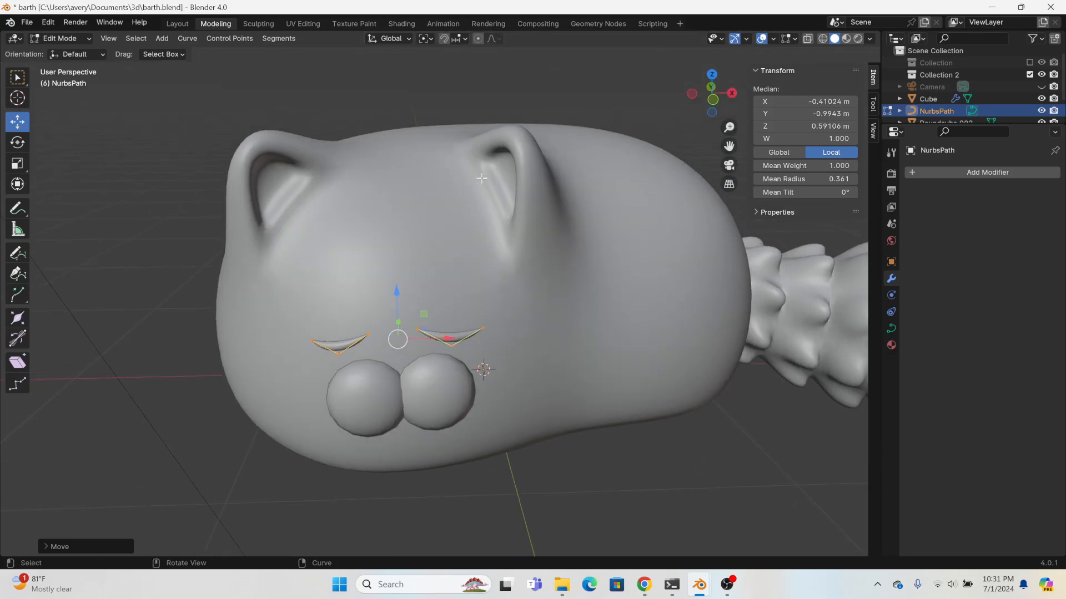
- Nudge the muzzle and rotate it very slightly in front view so it sits level beneath the eyes
click(720, 98)
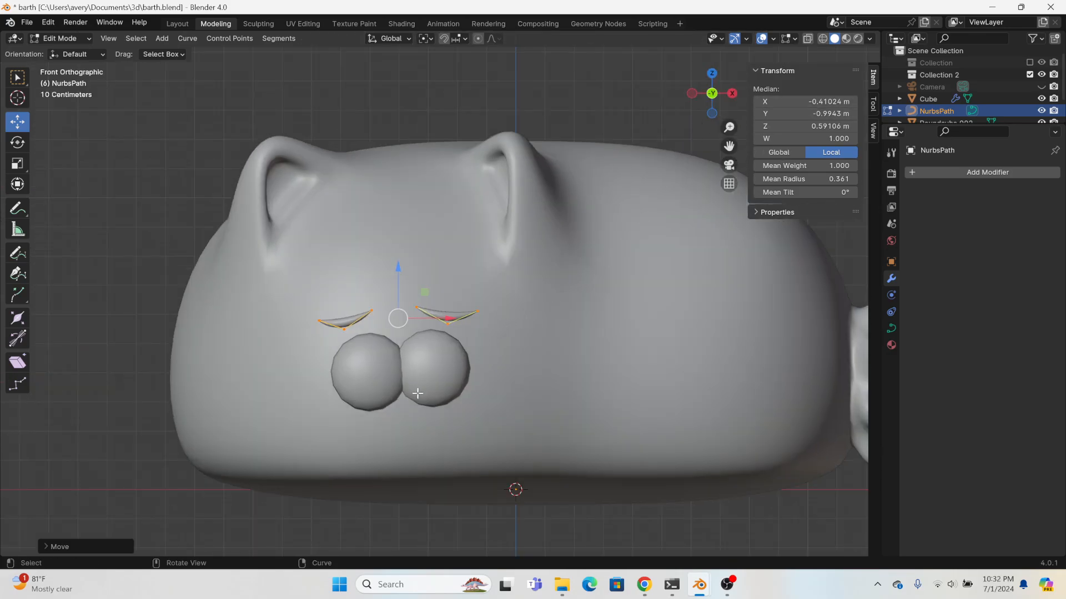
click(178, 23)
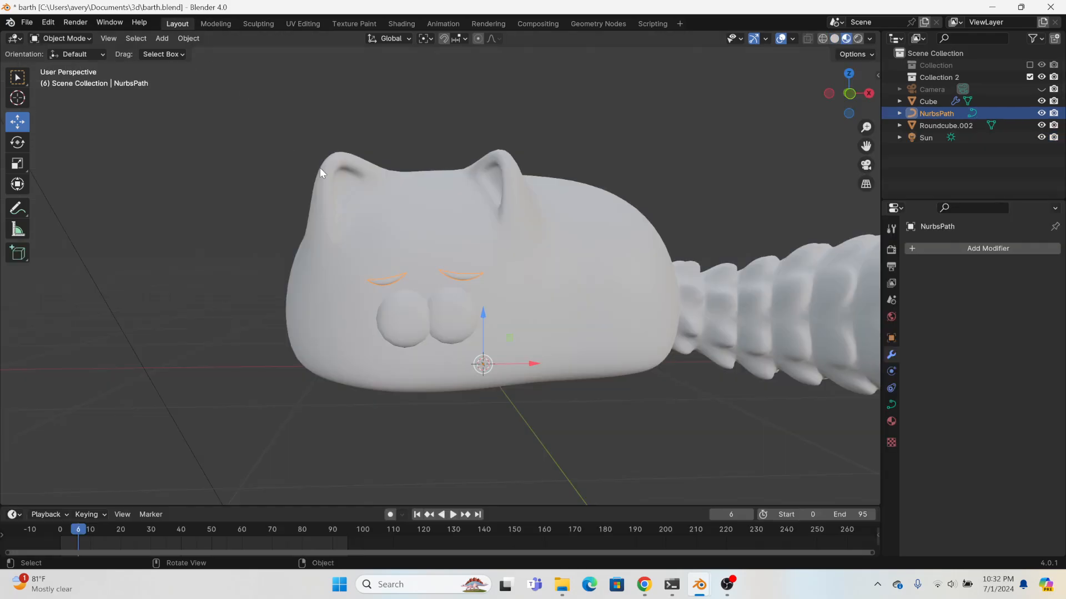
click(406, 333)
click(209, 25)
key(g)
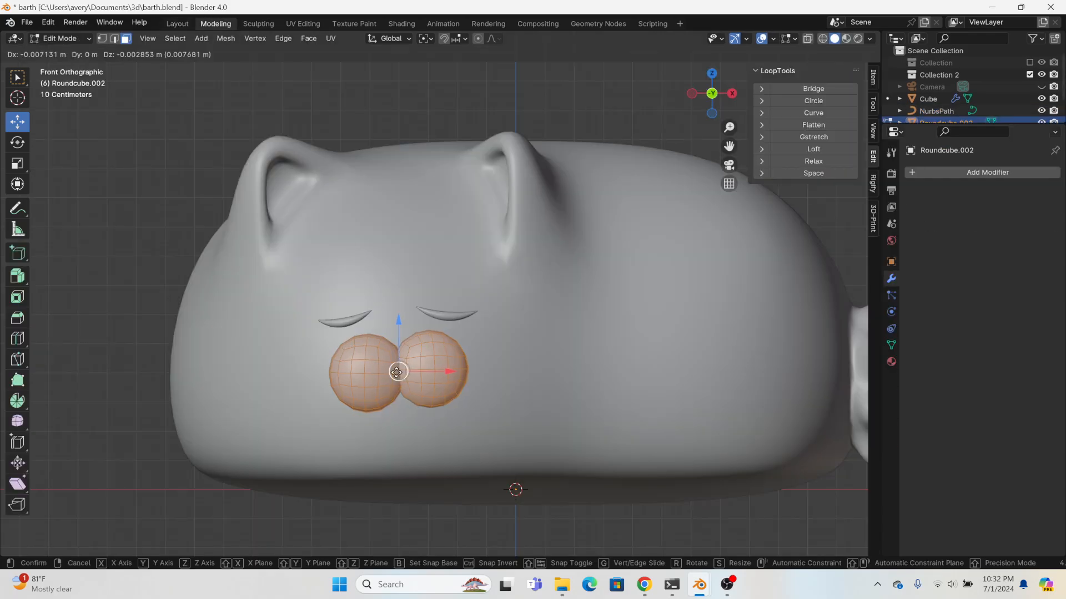
click(410, 349)
key(r)
click(467, 297)
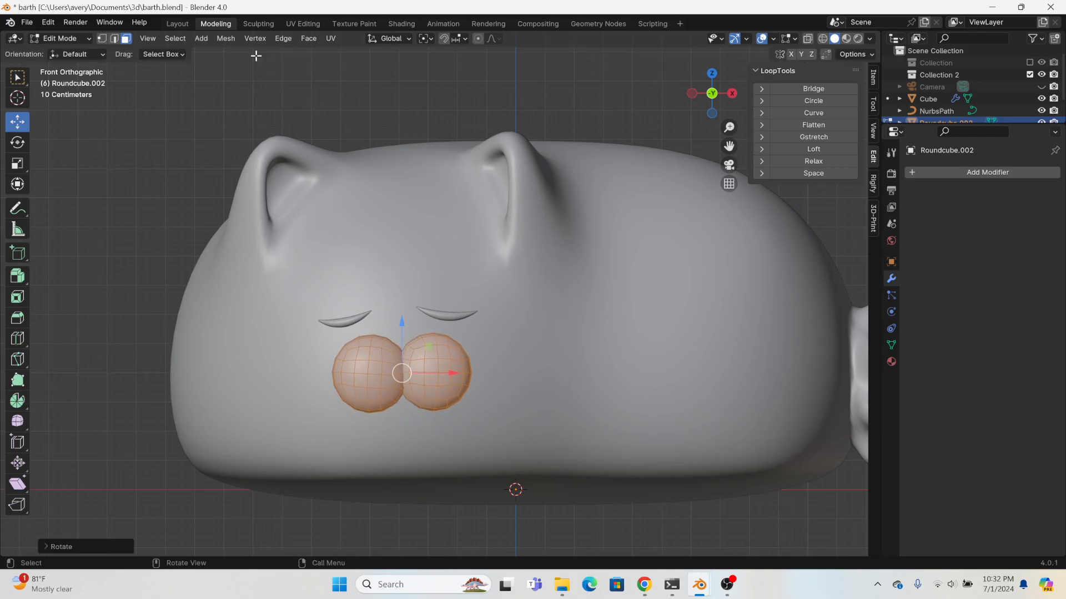
- Select only the eye curve nearer the tail and shift it slightly outward, away from the face's centre
click(178, 25)
click(461, 280)
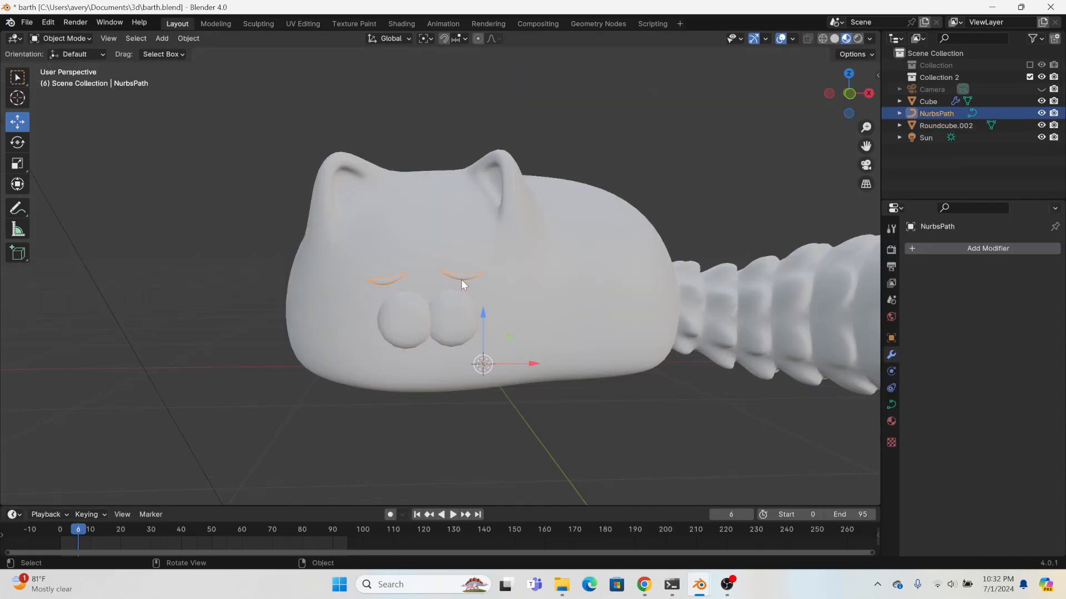
click(229, 23)
drag(399, 264, 499, 263)
key(ctrl+z)
key(b)
drag(508, 336, 401, 258)
drag(499, 316, 508, 316)
- Move the other eye curve outward along the X axis by about 0.11 m
drag(288, 276, 381, 339)
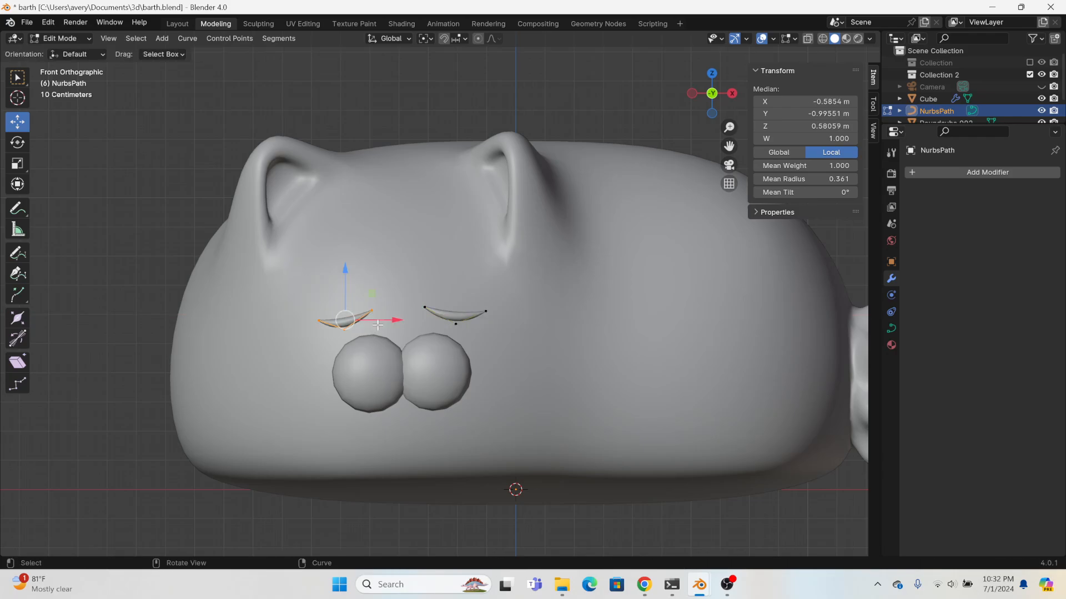
key(g)
key(x)
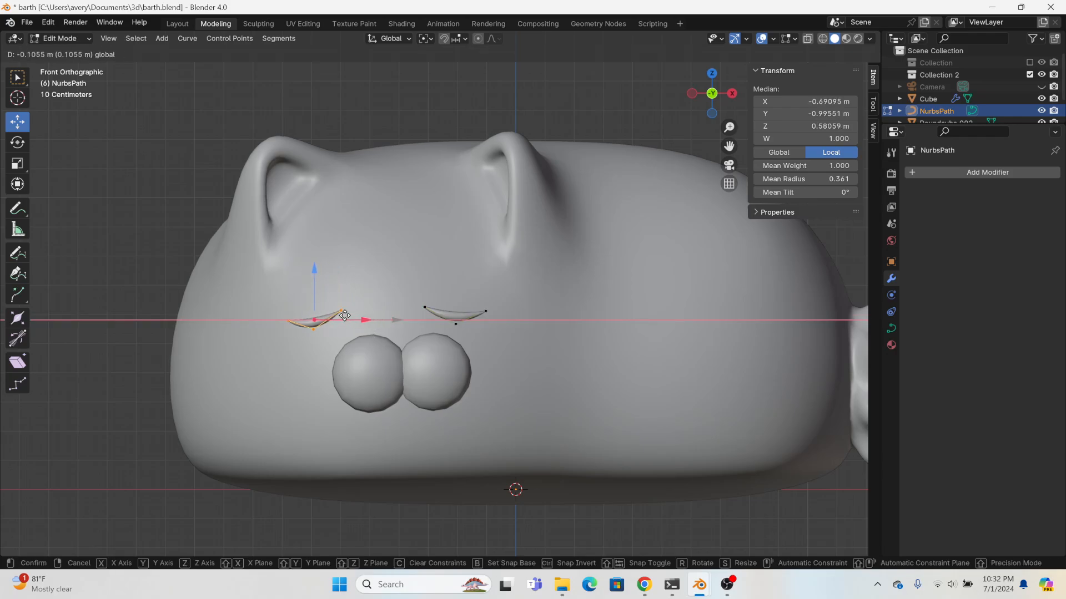
click(344, 310)
- Slide the muzzle along the X axis until it is centred between the two eyes
click(166, 24)
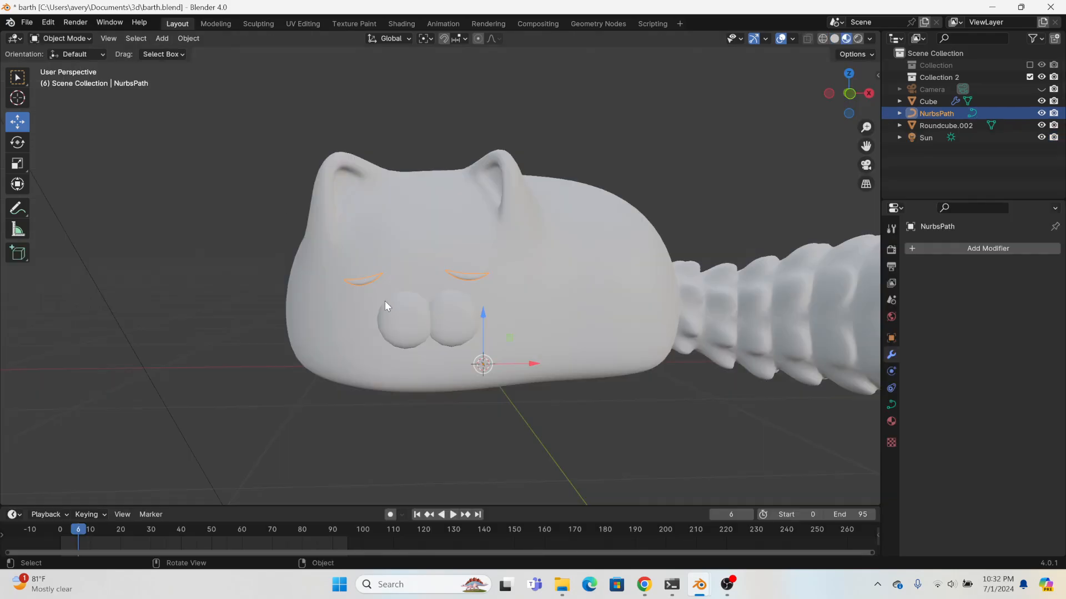
click(385, 300)
click(212, 24)
key(g)
key(x)
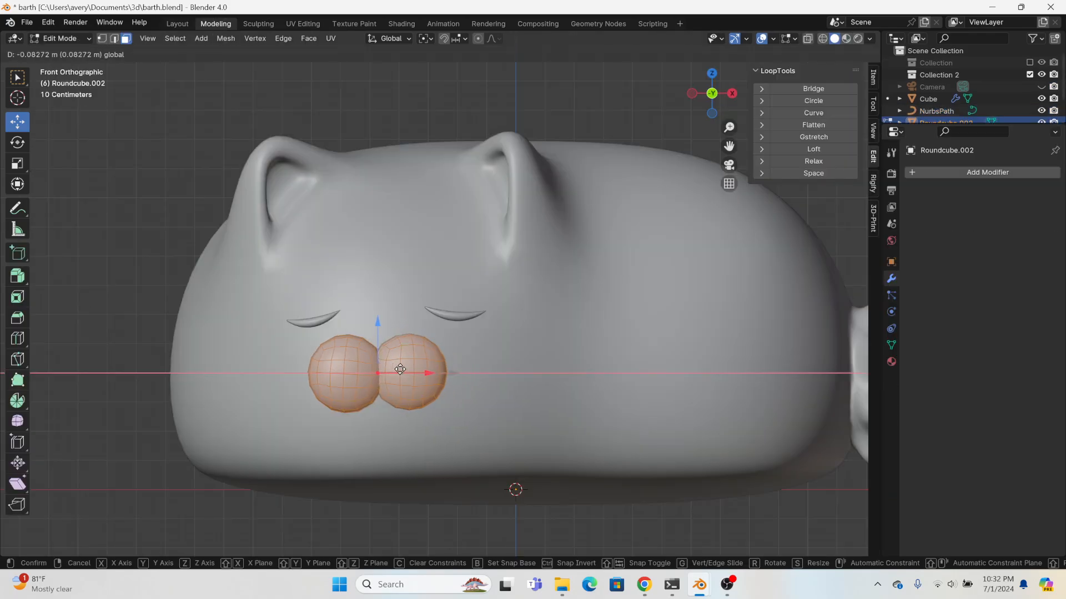
click(404, 367)
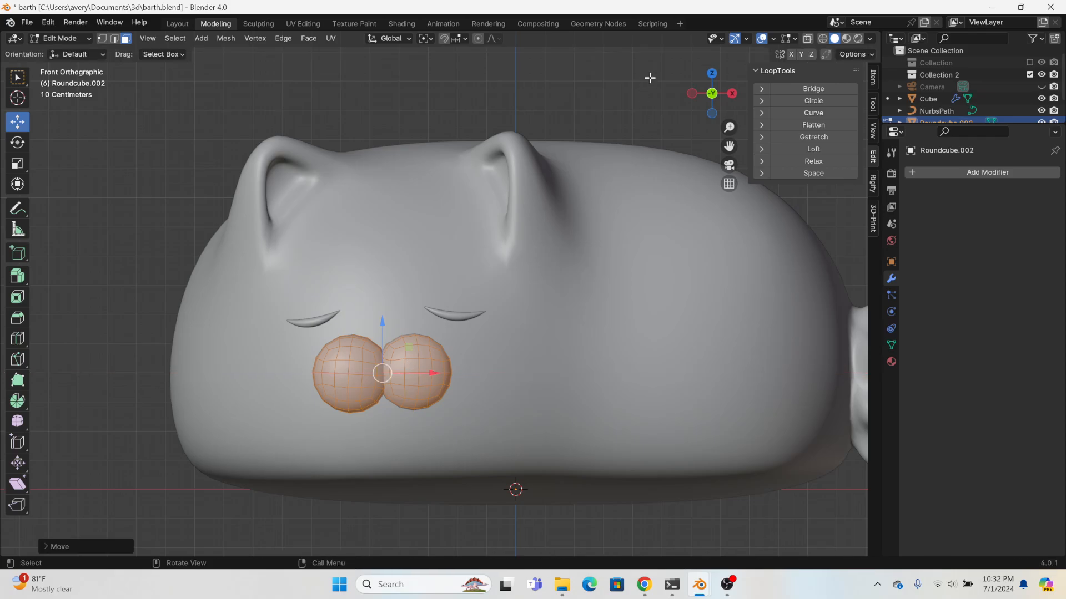
- Rotate the muzzle about 7° in top view to follow the face, and shift it about 0.016 m along X
click(712, 73)
key(r)
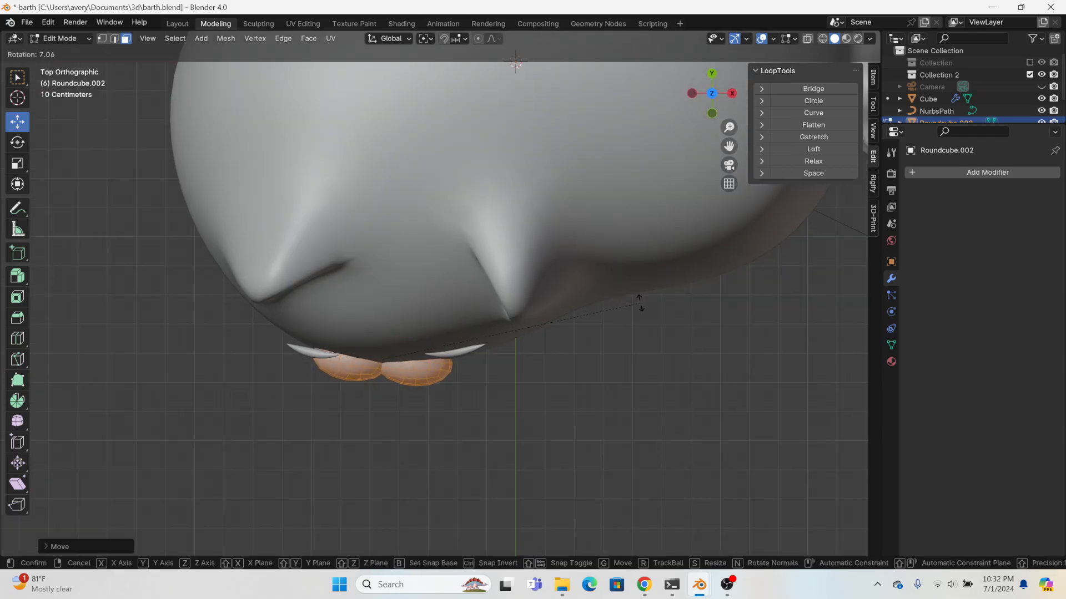
click(639, 299)
key(g)
key(x)
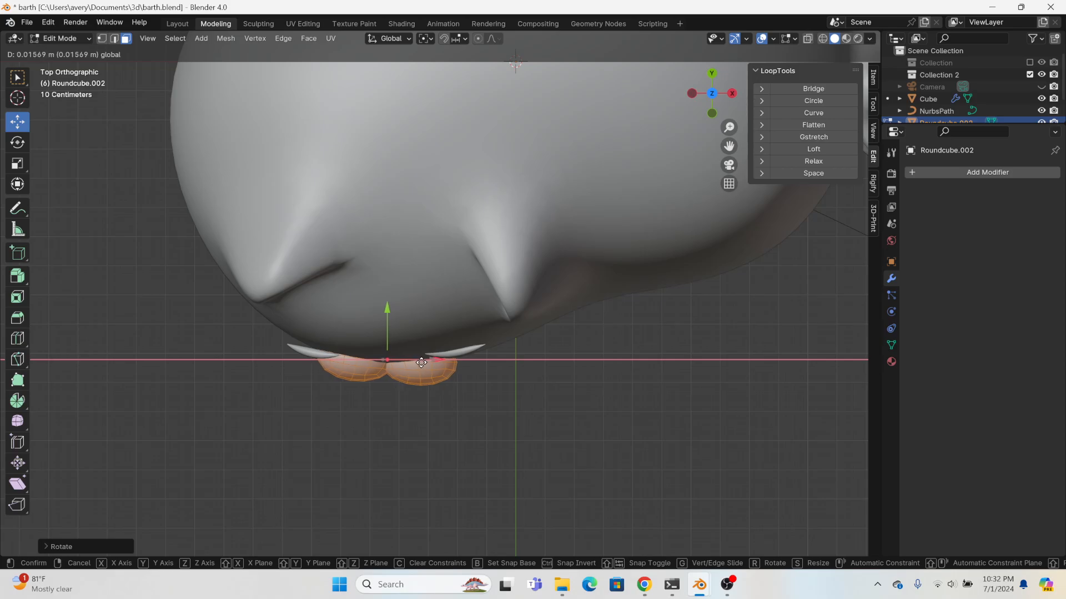
click(422, 361)
- Add a Shrinkwrap modifier to the eye curves with the cat's body (Cube) as the target
click(188, 24)
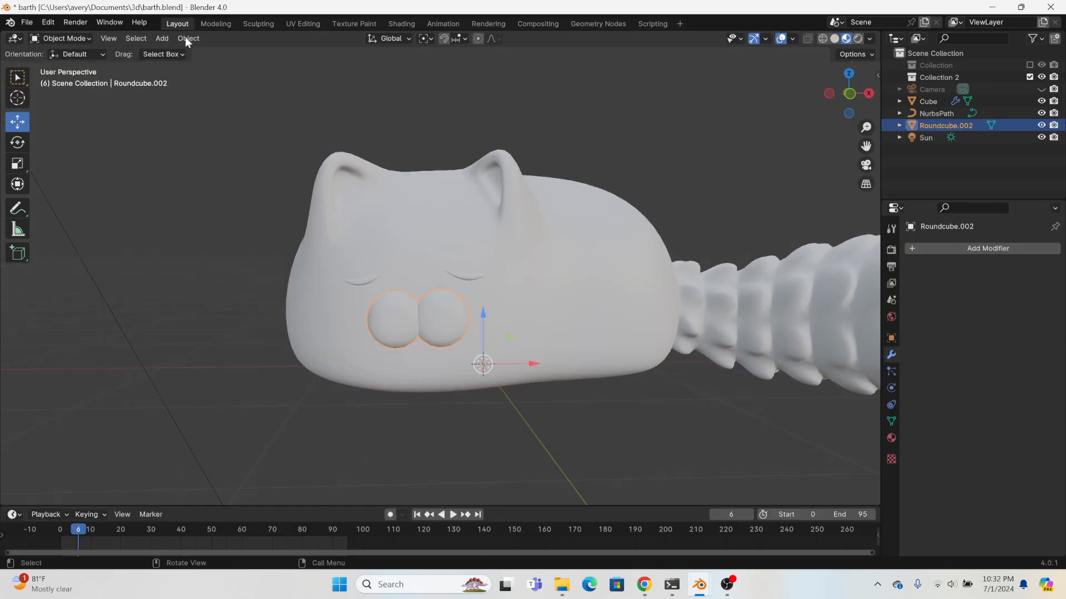
click(359, 277)
click(355, 273)
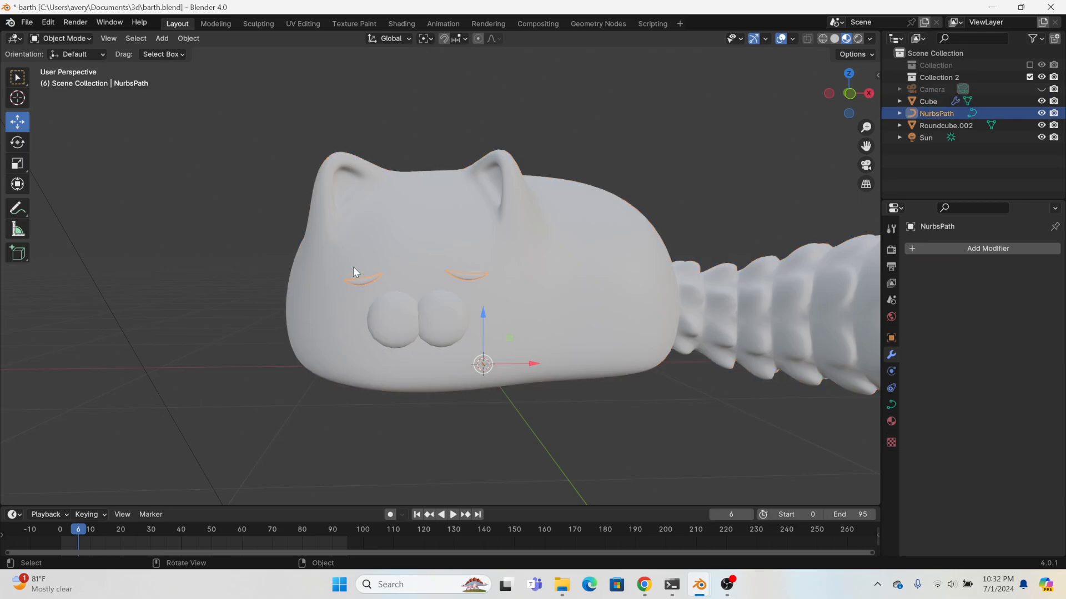
click(218, 24)
click(937, 173)
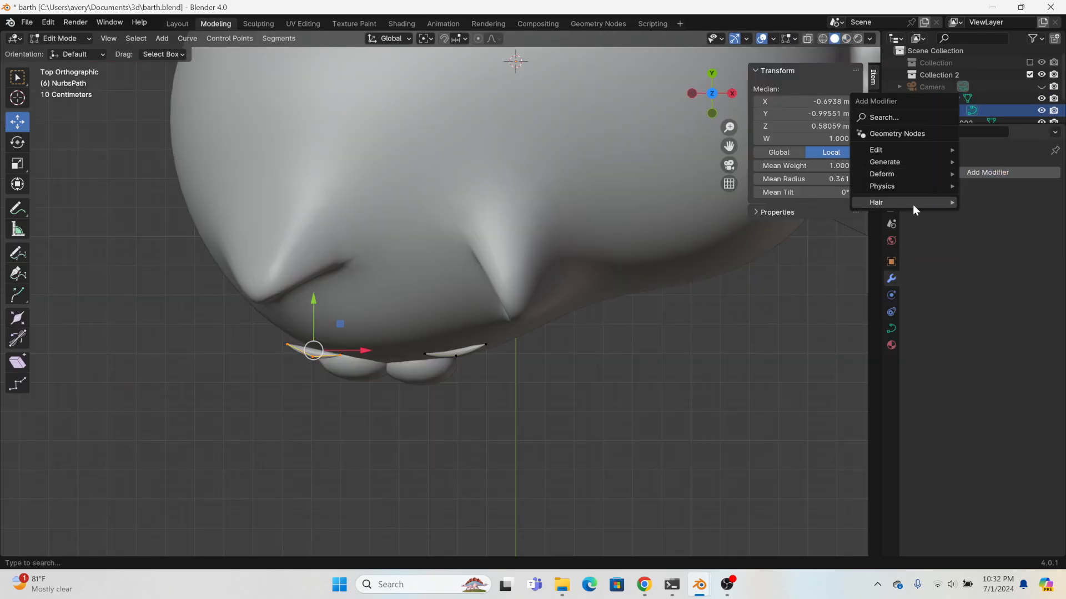
mouse_move(897, 179)
click(811, 246)
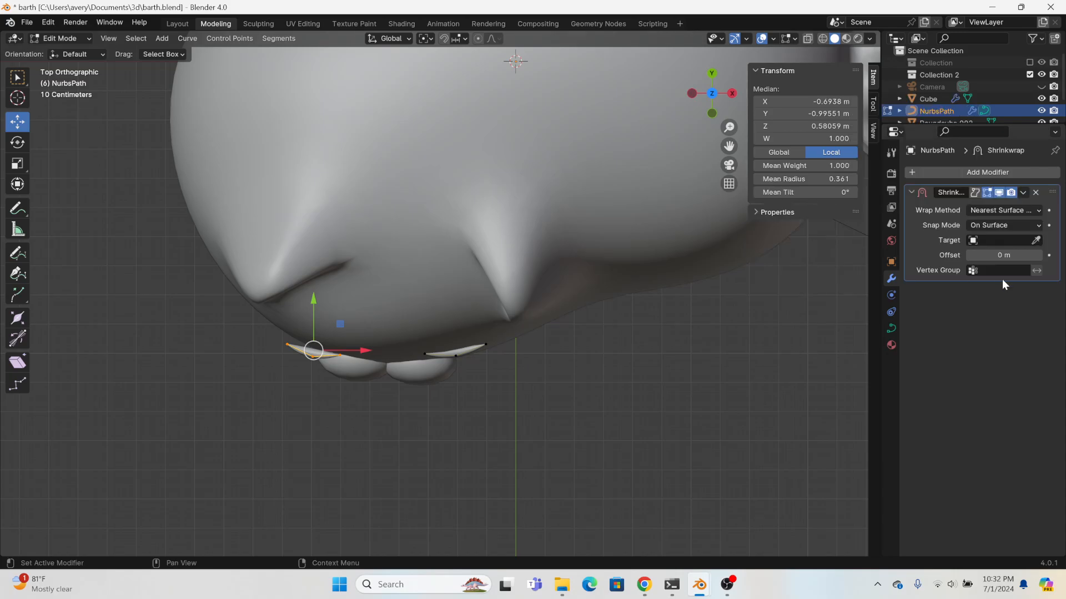
click(1036, 240)
click(541, 155)
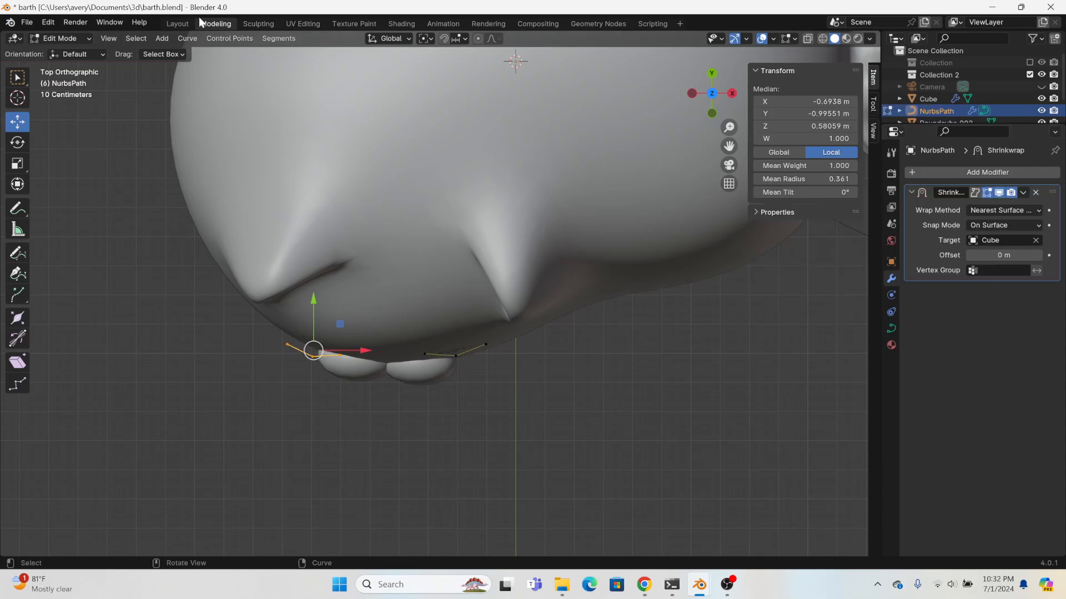
- Apply the eye curves' new Shrinkwrap modifier and check the face from a wider angle
click(178, 23)
click(1024, 269)
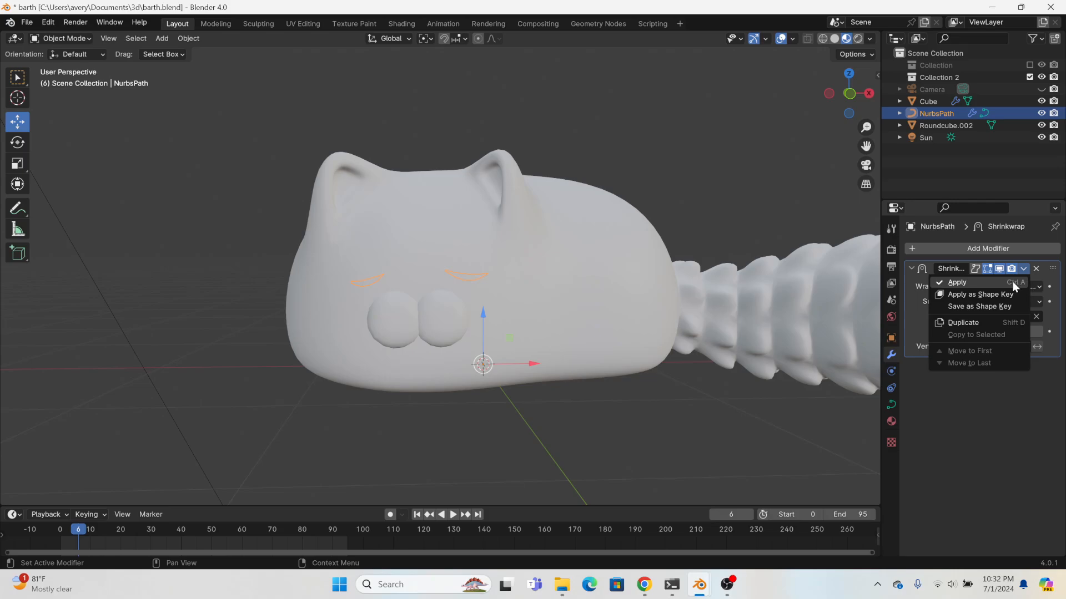
click(1013, 282)
scroll(457, 321, up, 3)
middle_drag(425, 301, 346, 330)
scroll(375, 245, down, 2)
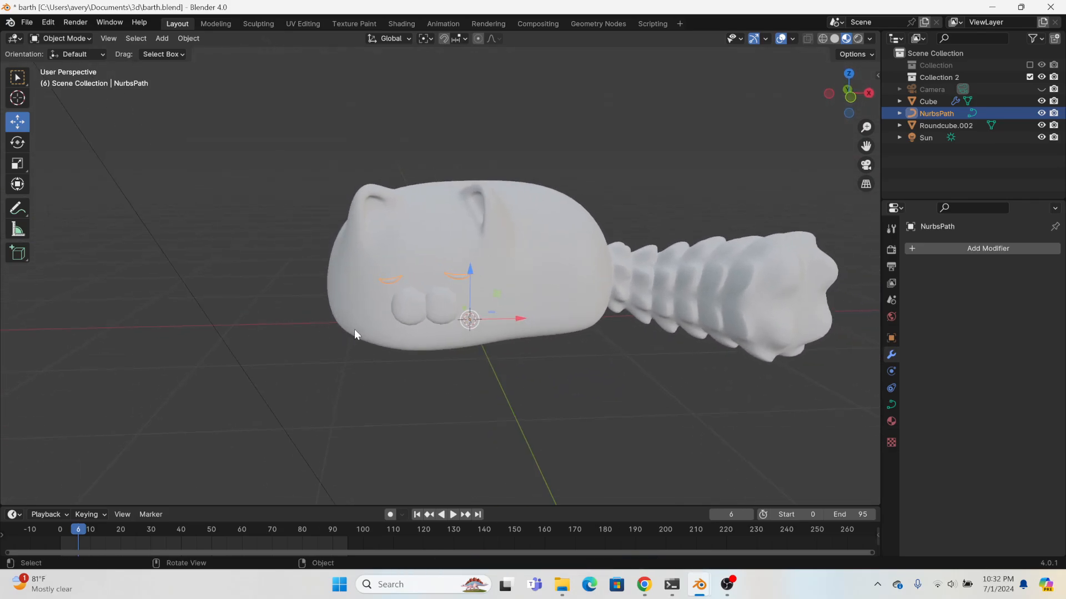
- Select the cat's body, open the Shading workspace with a taller node editor, and show the face in rendered shading
click(416, 213)
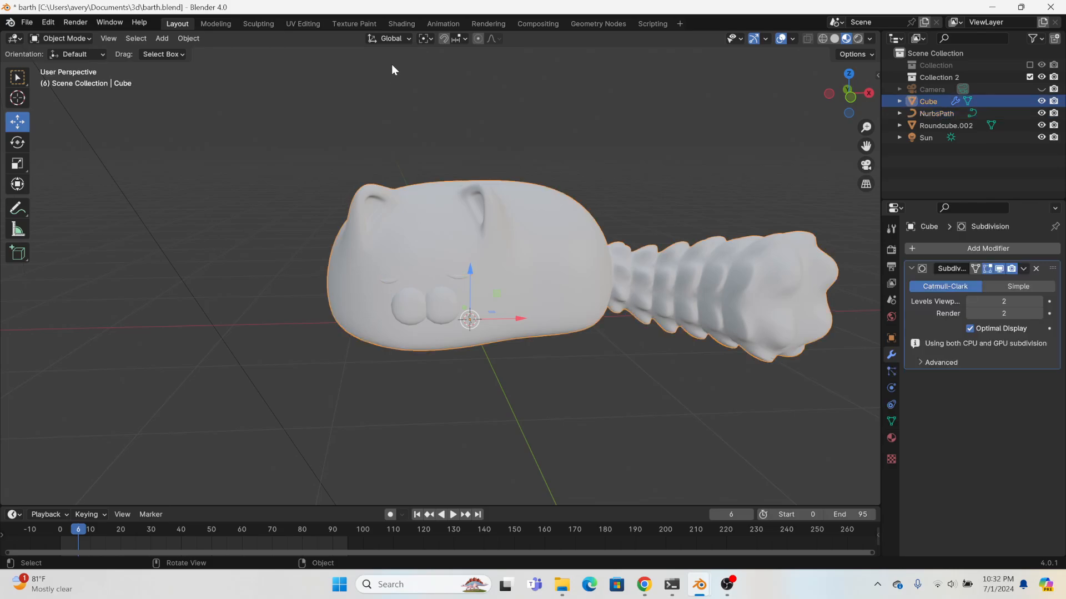
click(400, 23)
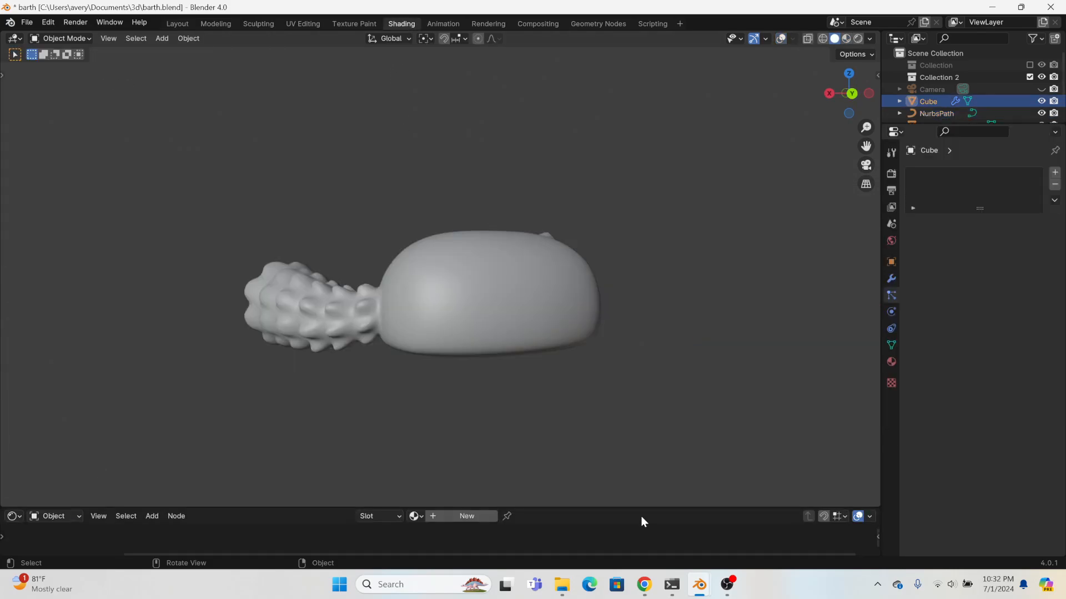
drag(637, 505, 638, 408)
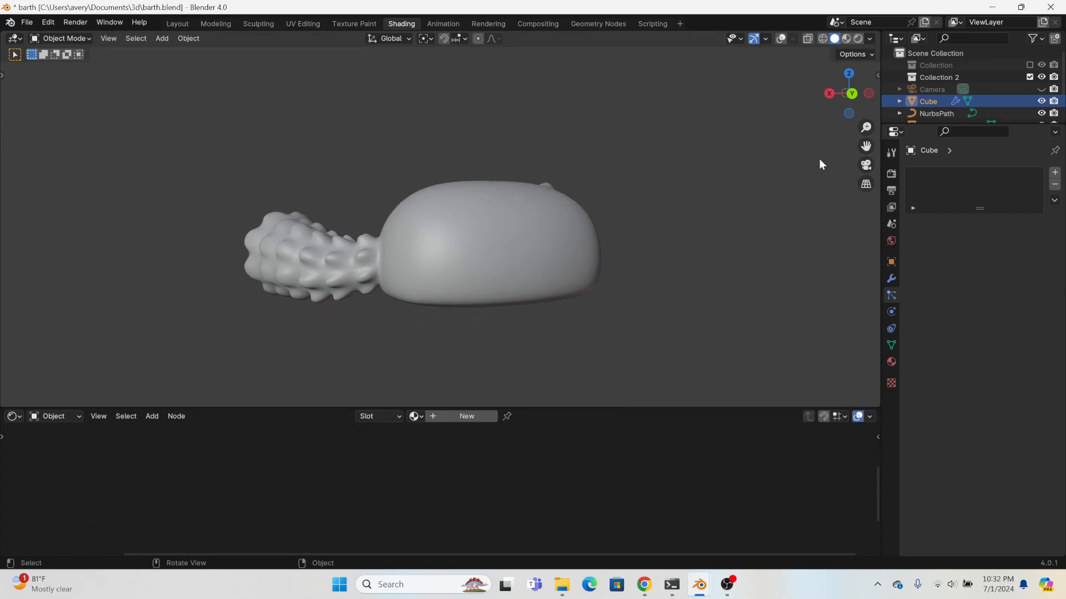
click(857, 38)
middle_drag(553, 396, 744, 319)
- Create a new material for the cat's body and enlarge the node editor around its shader nodes
click(439, 418)
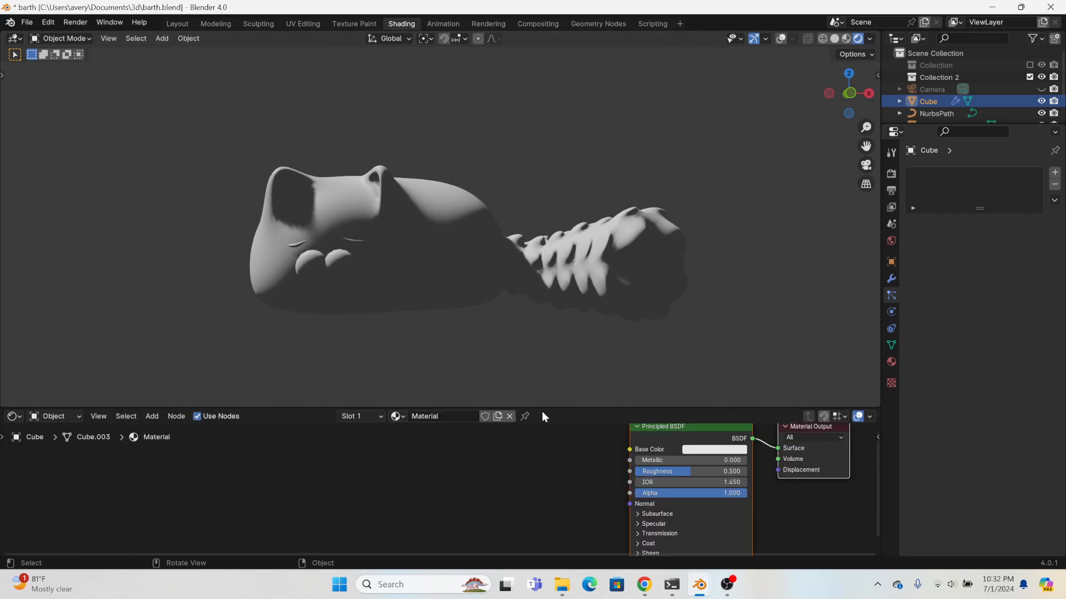
drag(561, 404, 566, 319)
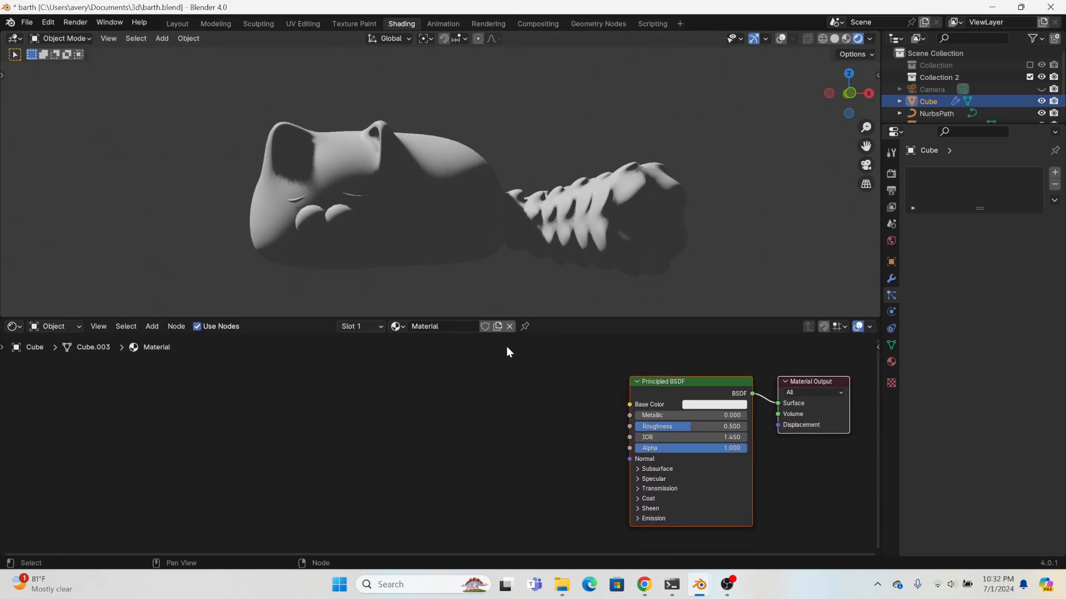
scroll(419, 416, down, 2)
middle_drag(418, 415, 438, 456)
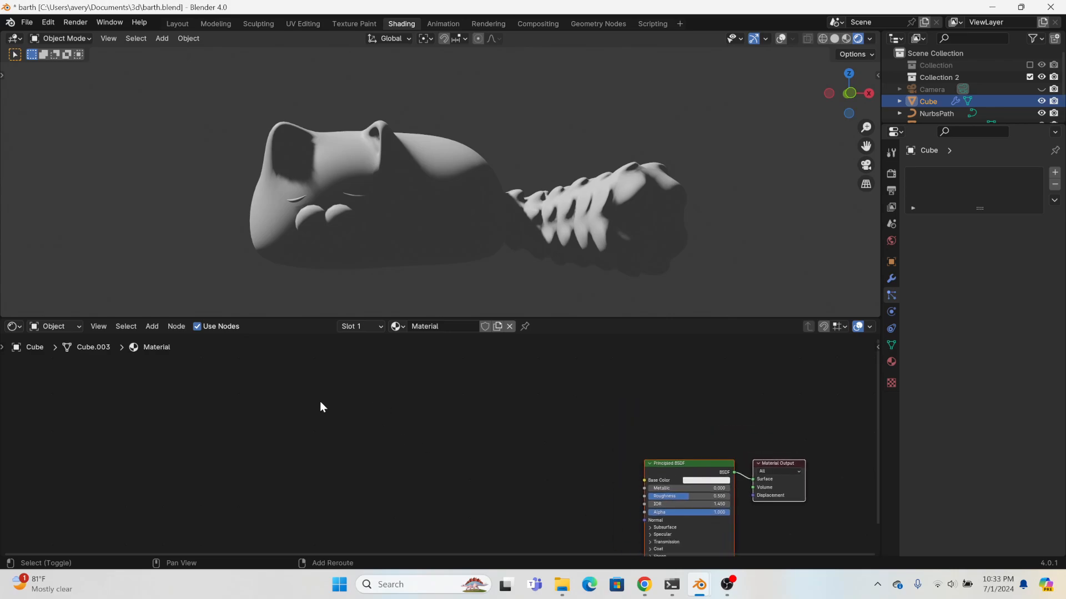
- Add a Diffuse BSDF node beside the existing shader nodes and feed its BSDF output into a new Shader to RGB node
key(shift+a)
text(dif)
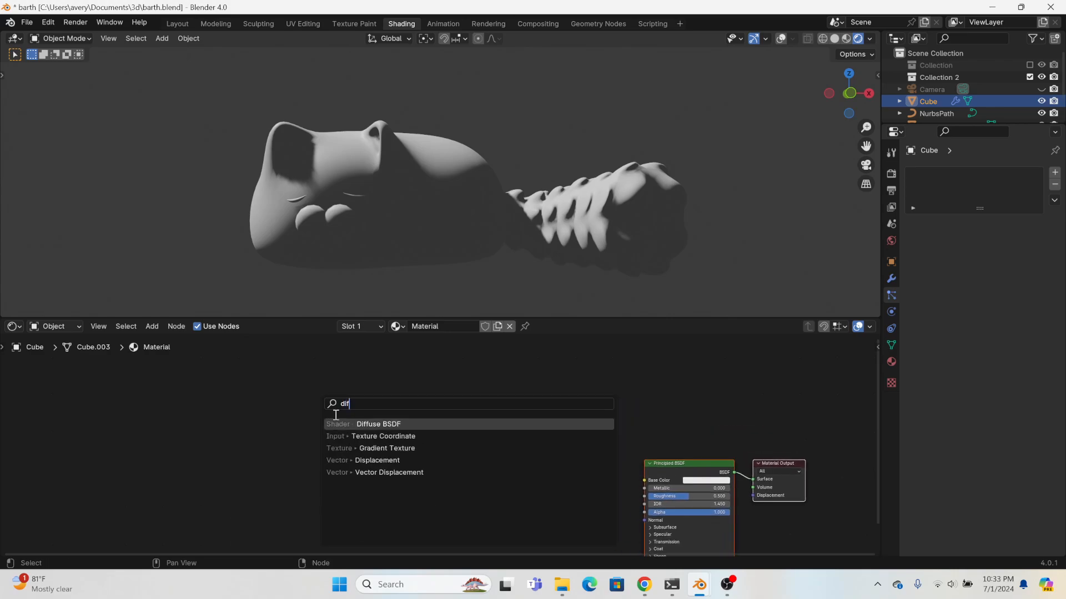
click(339, 424)
click(276, 392)
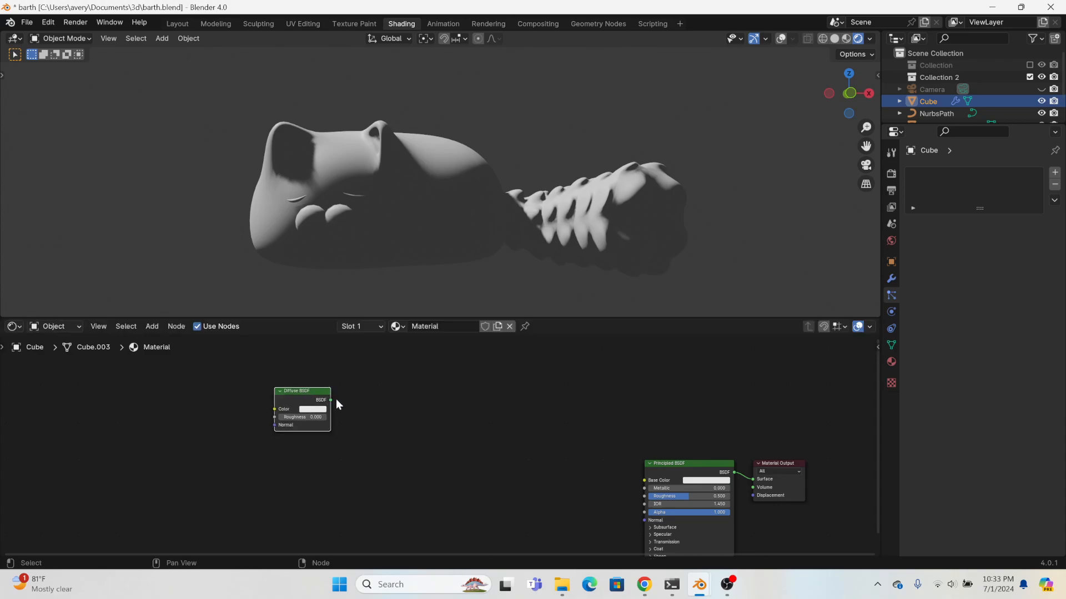
drag(332, 400, 434, 410)
text(shad)
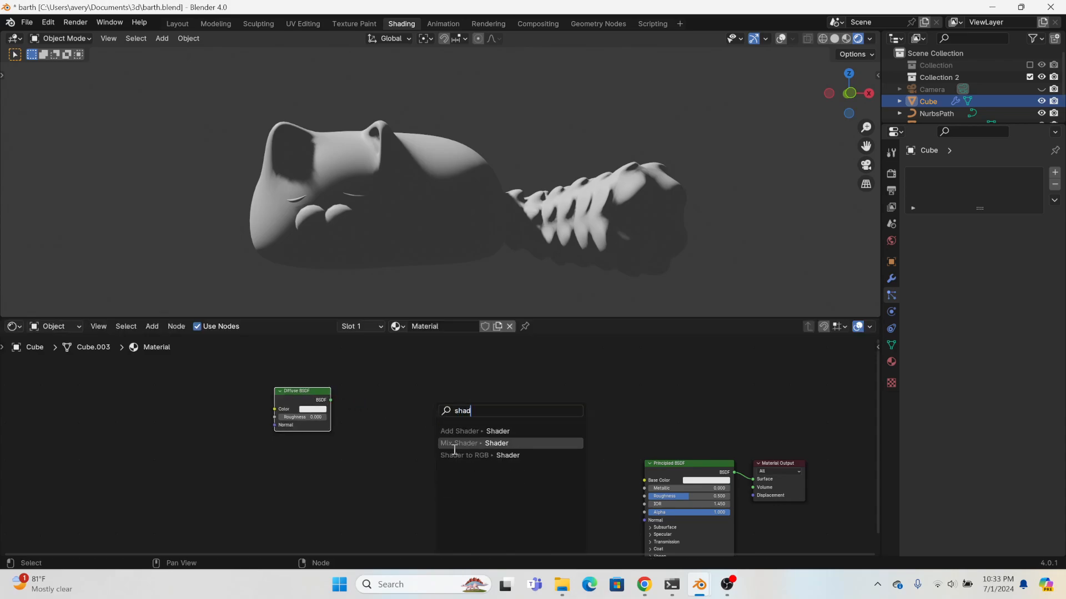
click(450, 455)
click(369, 432)
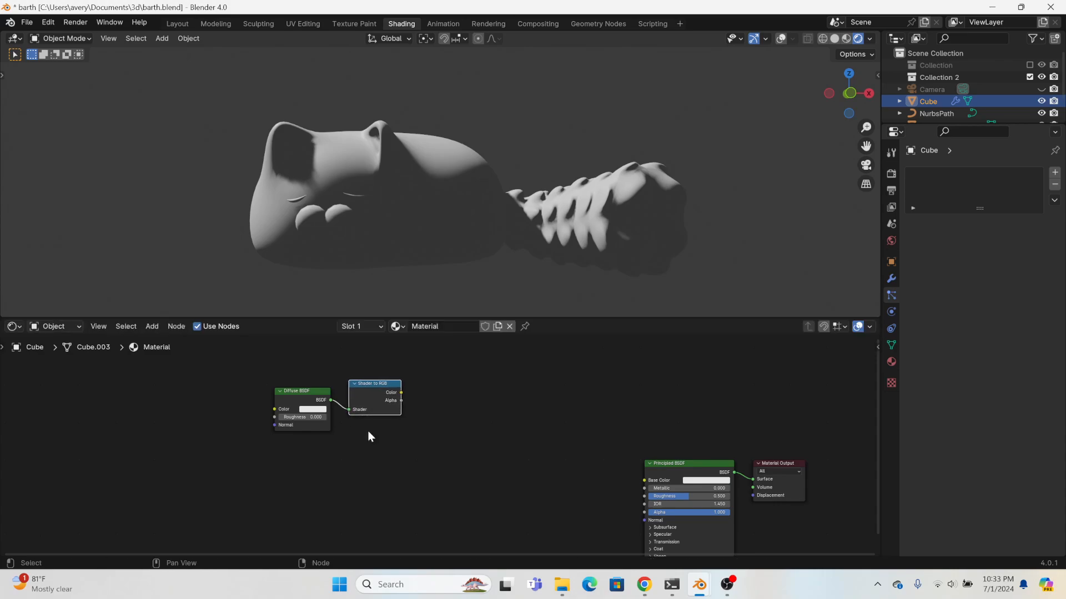
- Feed the Shader to RGB color into a new Color Ramp's Fac, and the ramp's color into a new Invert Color node
drag(401, 393, 473, 397)
text(color)
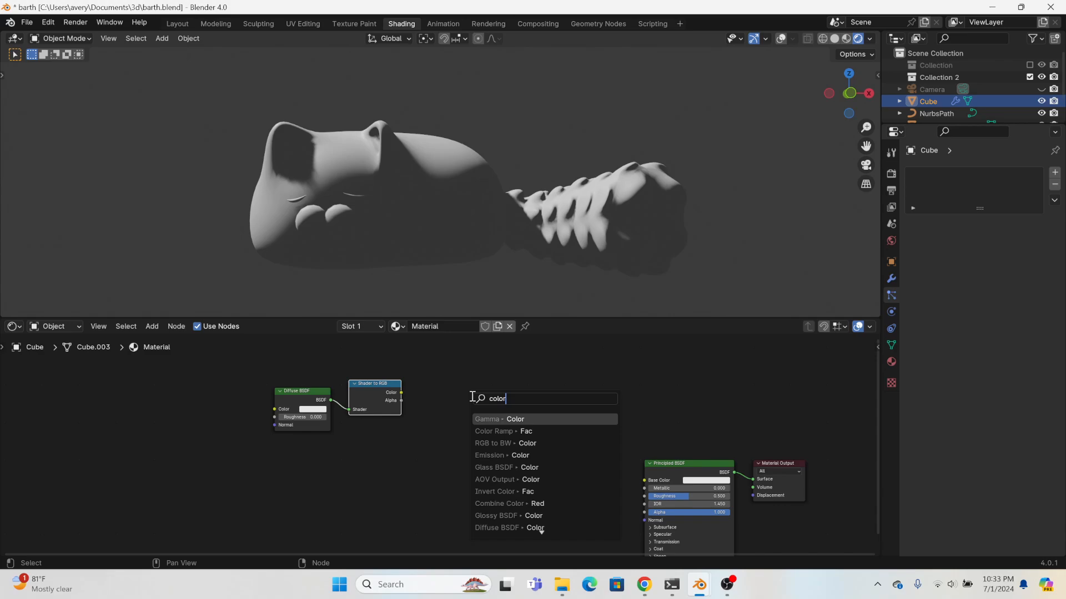
click(496, 431)
click(515, 388)
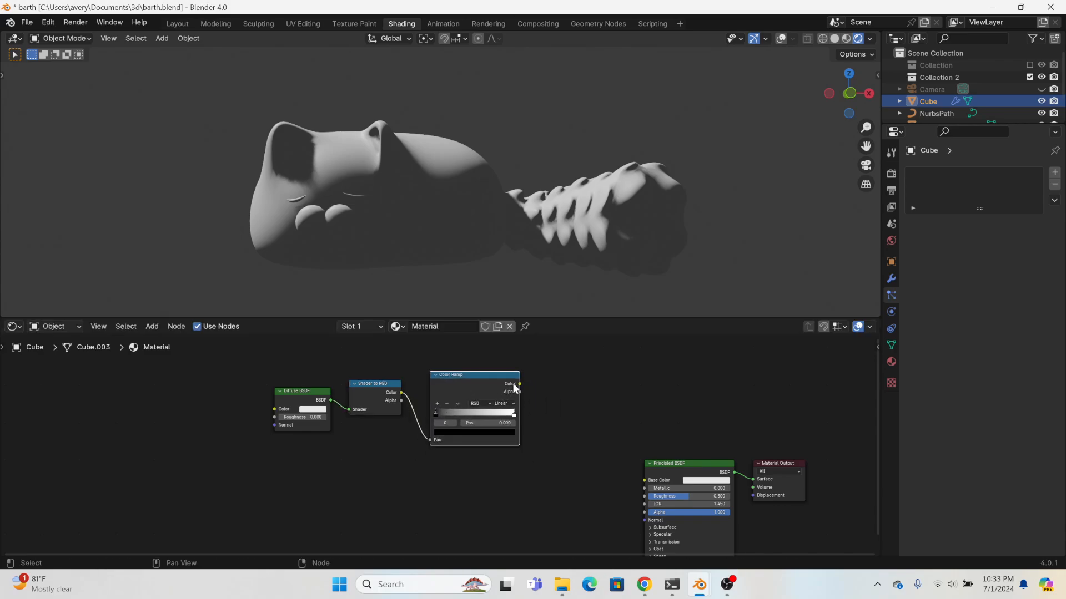
drag(519, 384, 558, 400)
text(In)
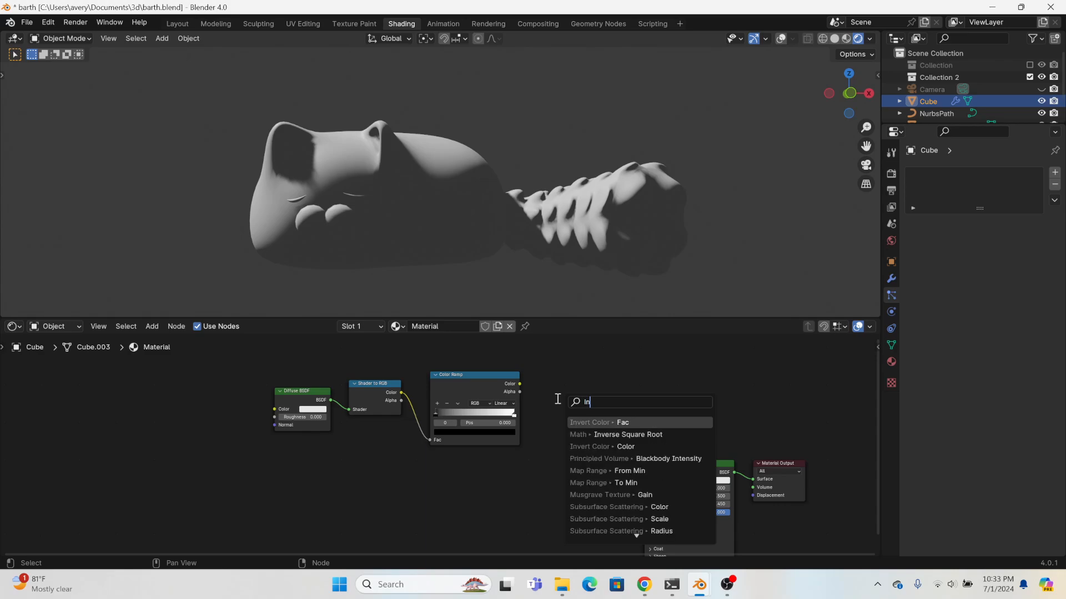
text(vert)
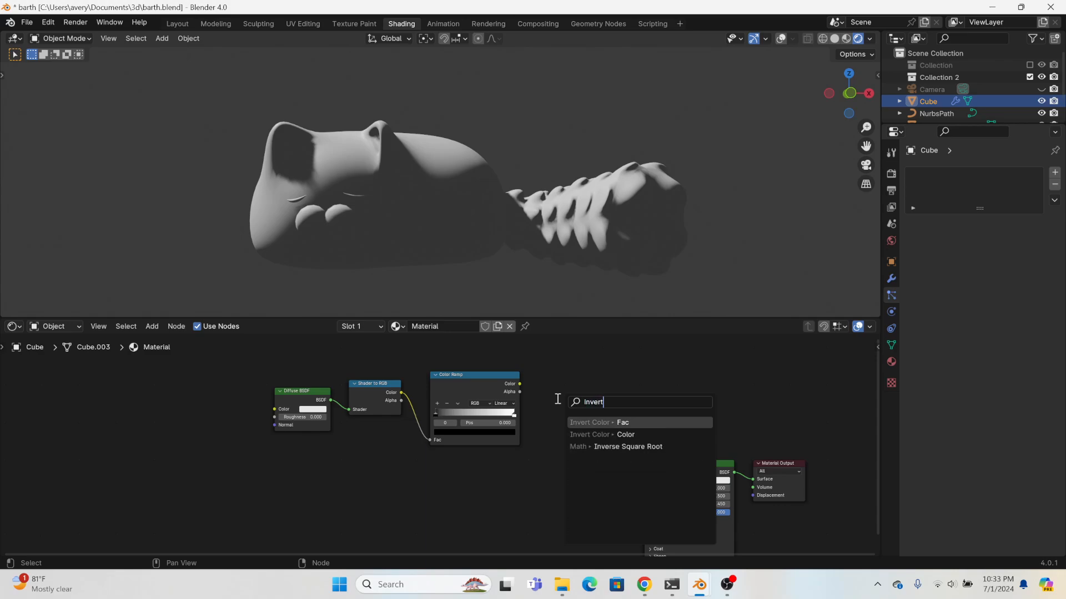
click(577, 420)
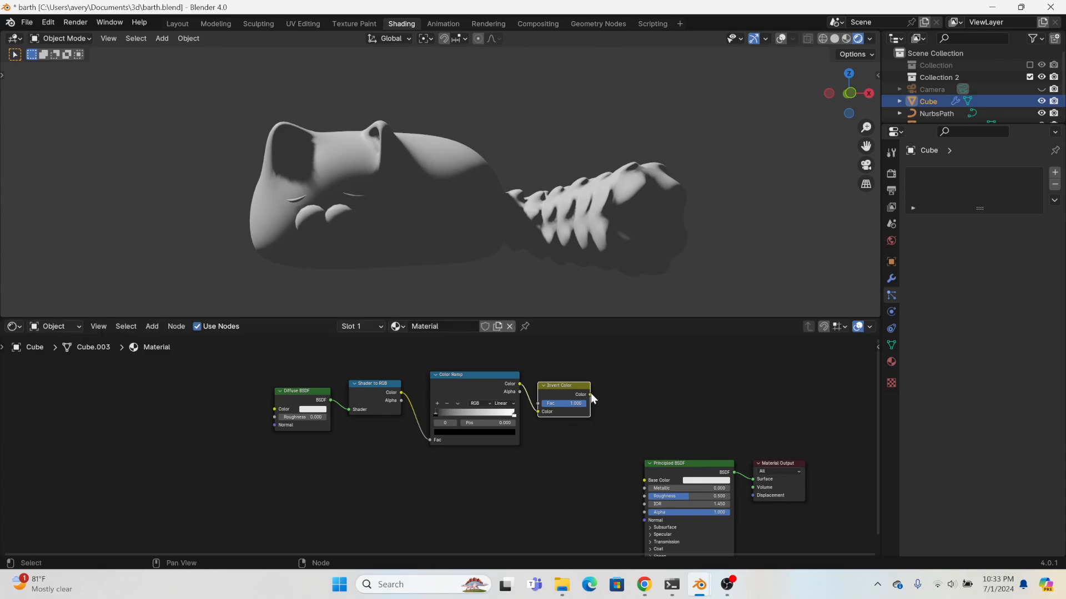
- Link the Invert Color output to input A of a new color Mix node and set its blending mode to Multiply
drag(591, 393, 619, 399)
text(mix)
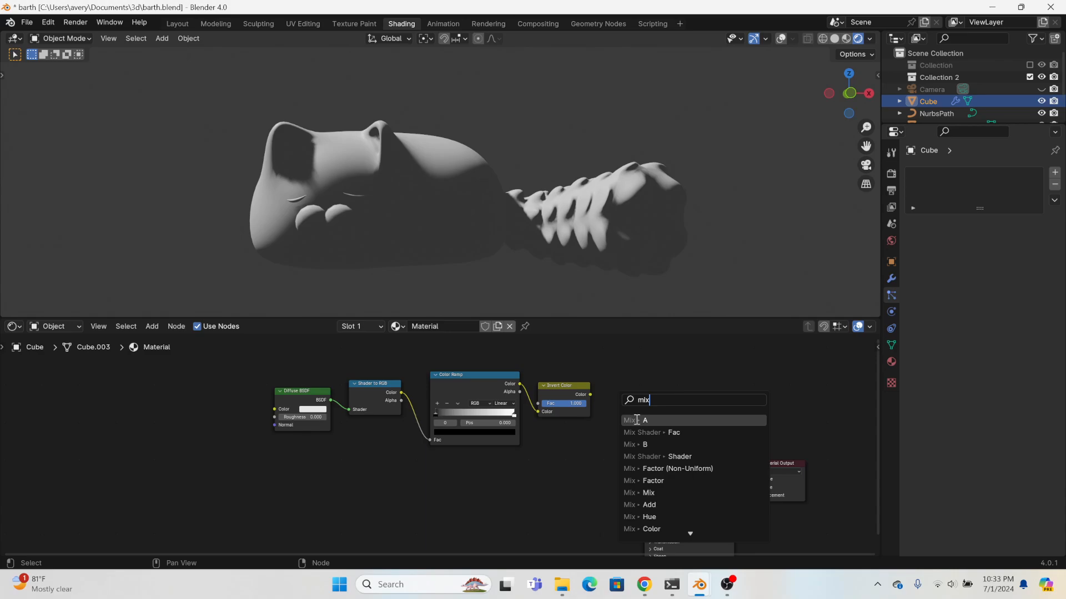
click(637, 420)
click(628, 404)
click(630, 408)
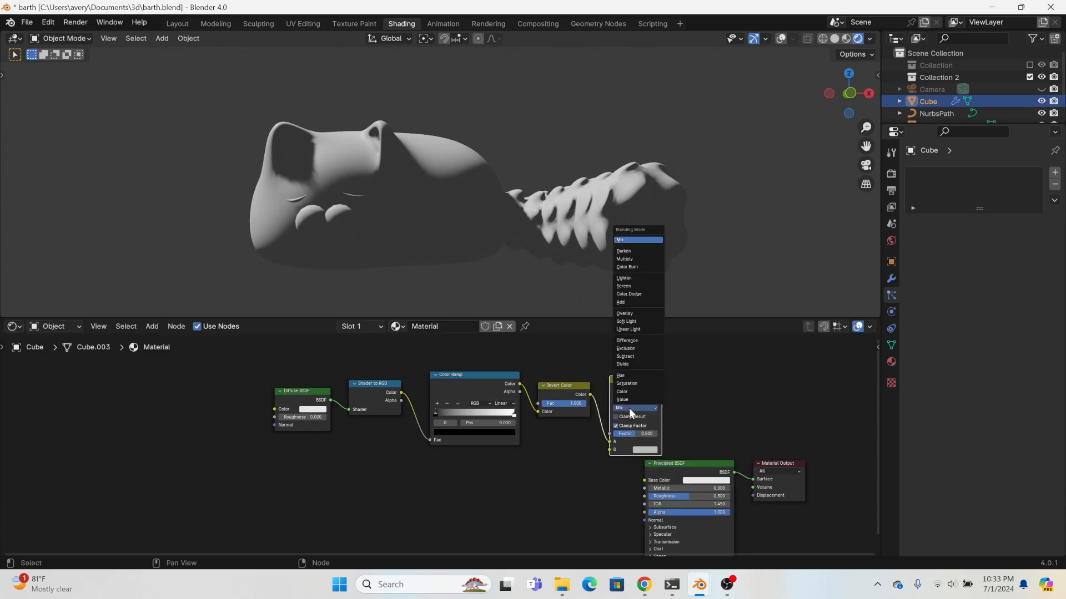
click(631, 259)
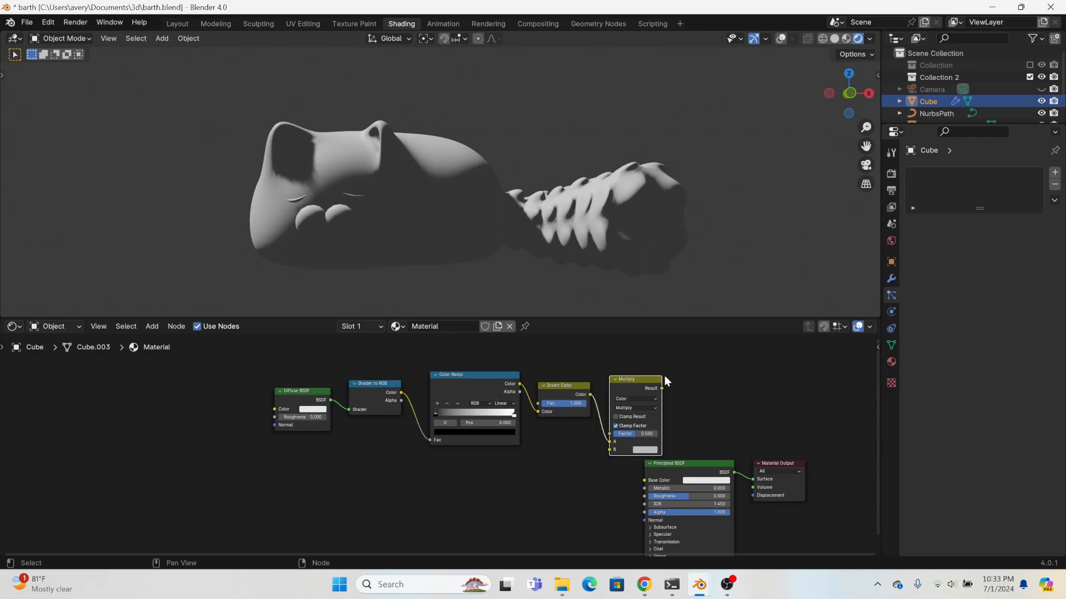
- Replace the Principled BSDF with the Multiply result on the output's Surface, delete it, and reroute the inverted color from A to Factor
mouse_move(663, 389)
mouse_down()
mouse_move(717, 421)
mouse_move(754, 480)
mouse_up()
drag(610, 443, 610, 434)
drag(684, 464, 677, 477)
key(Delete)
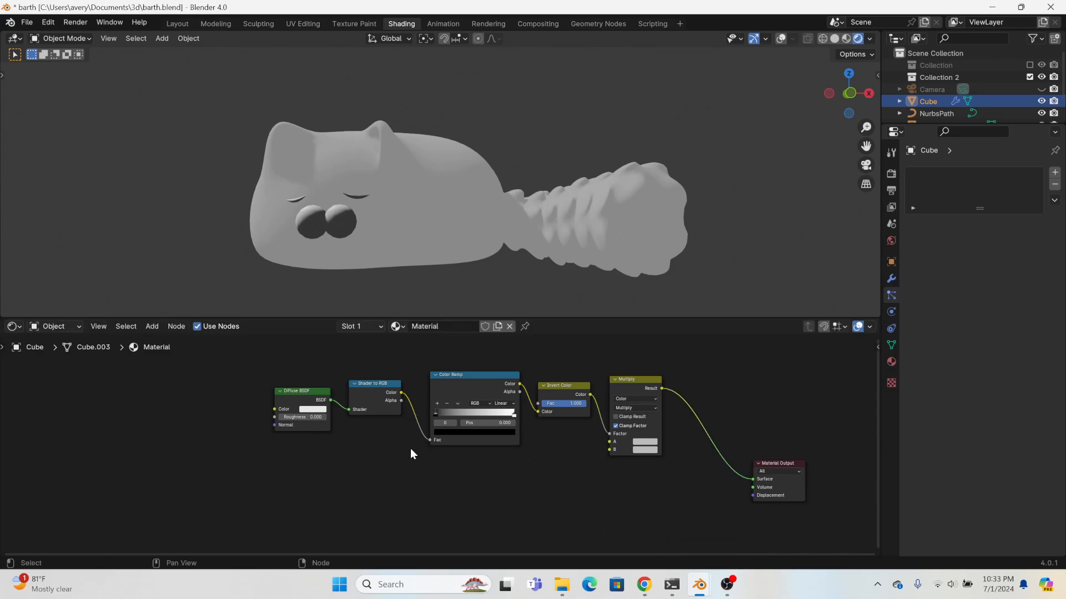
- Add a Normal node before the Diffuse BSDF, with its Normal output linked to the shader's Normal input
drag(275, 425, 241, 407)
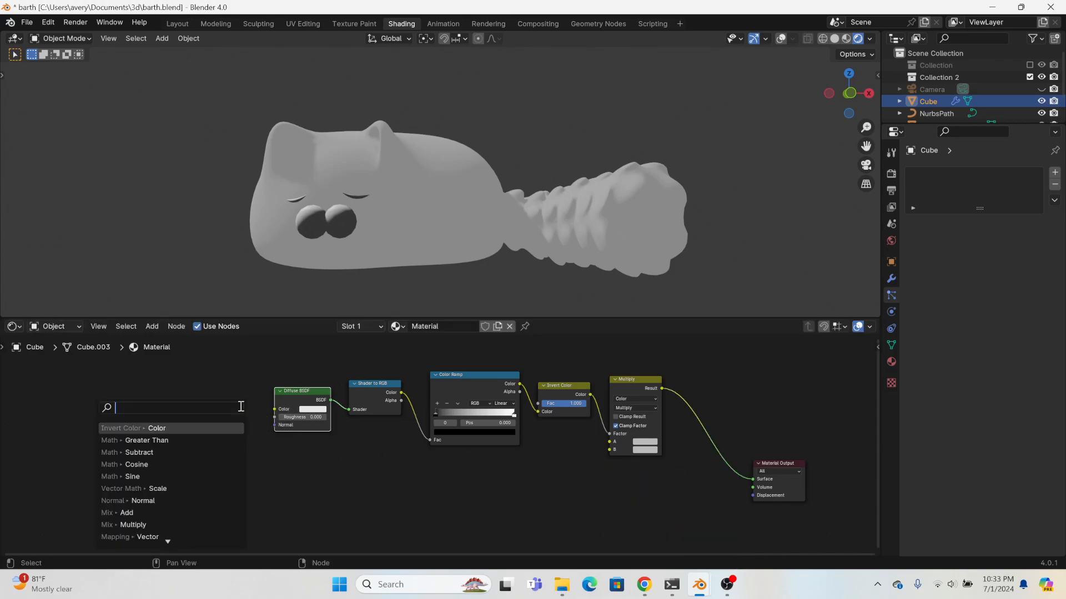
text(normal)
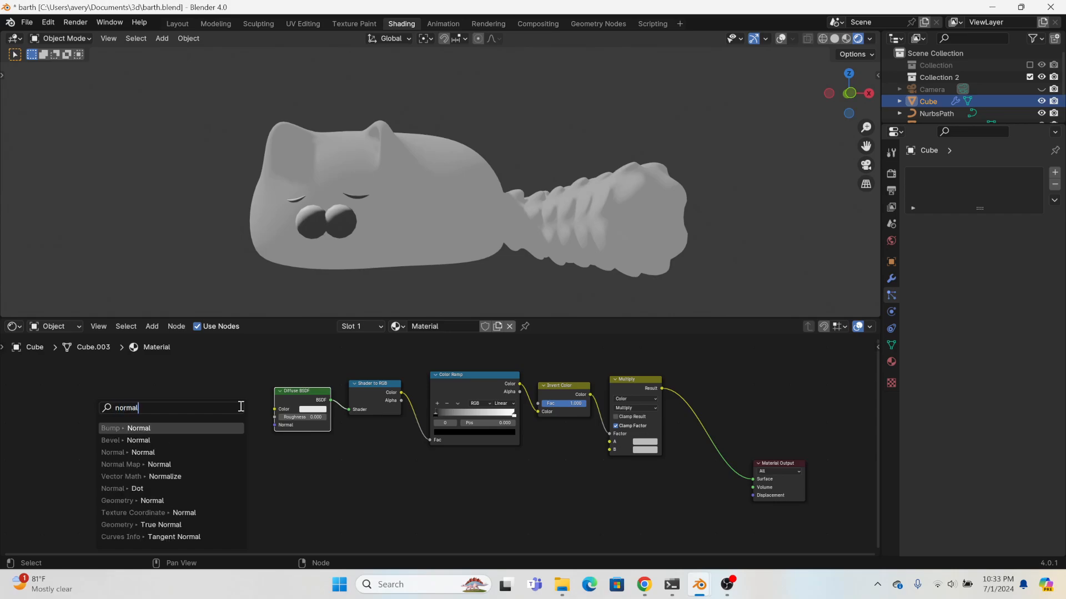
click(117, 455)
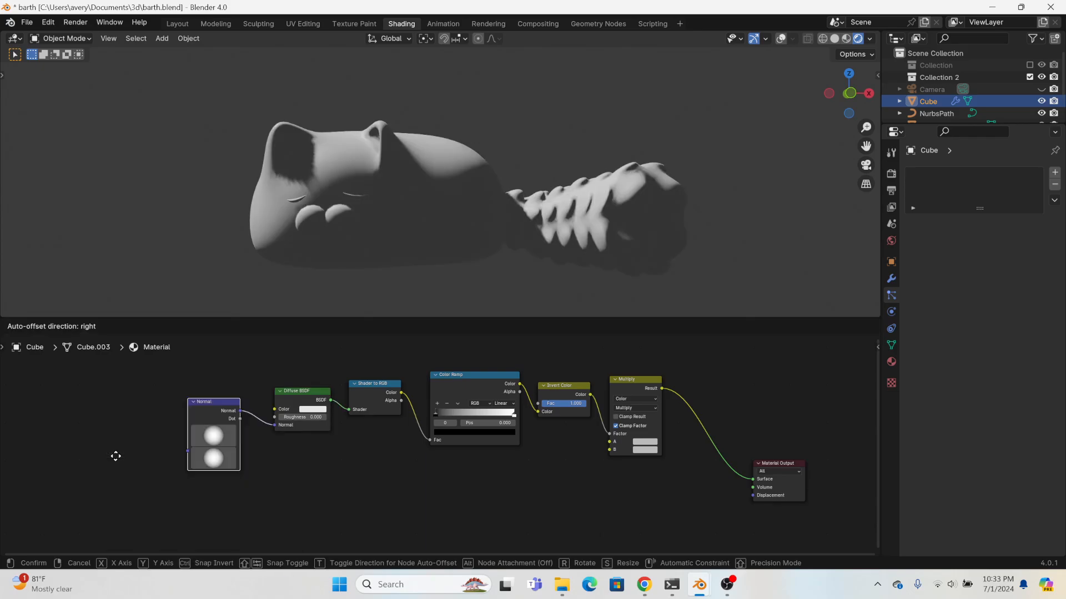
click(136, 422)
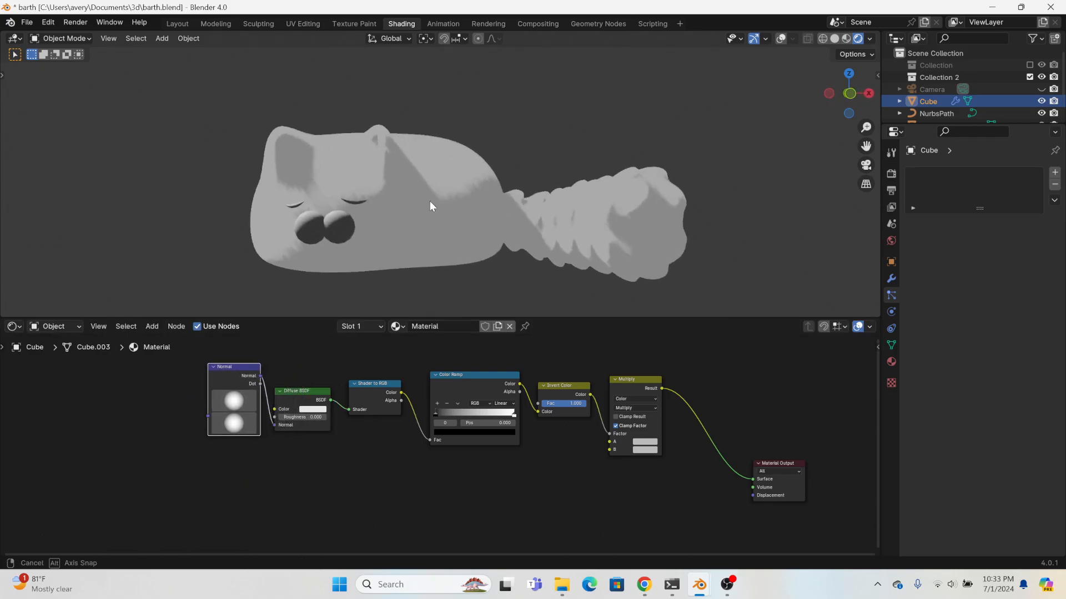
- Add an Image Texture node below the Color Ramp in the cat body's material
middle_drag(444, 495, 430, 472)
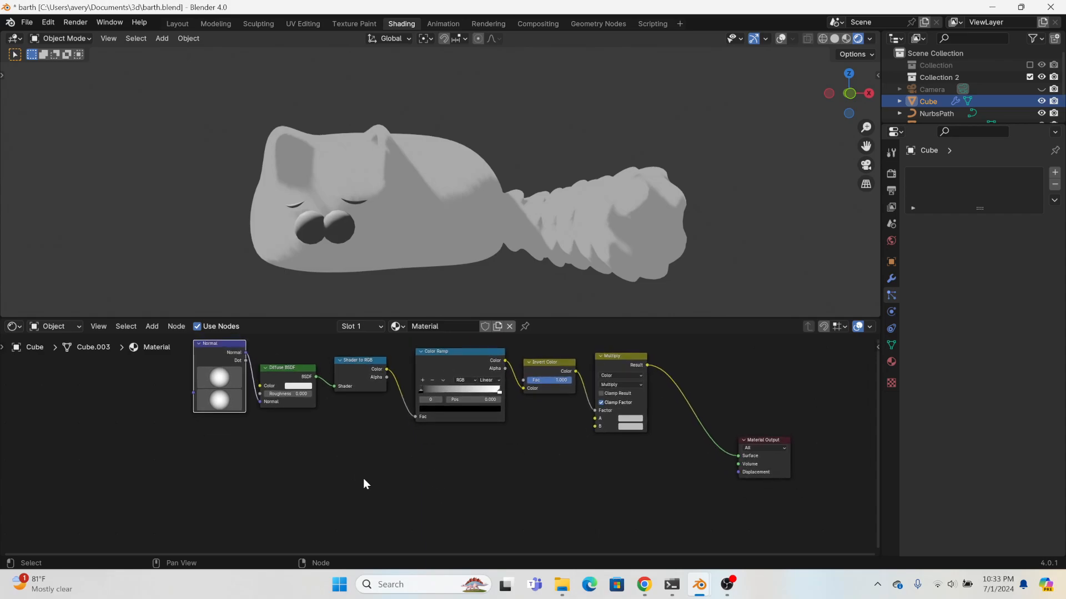
key(shift+a)
click(392, 417)
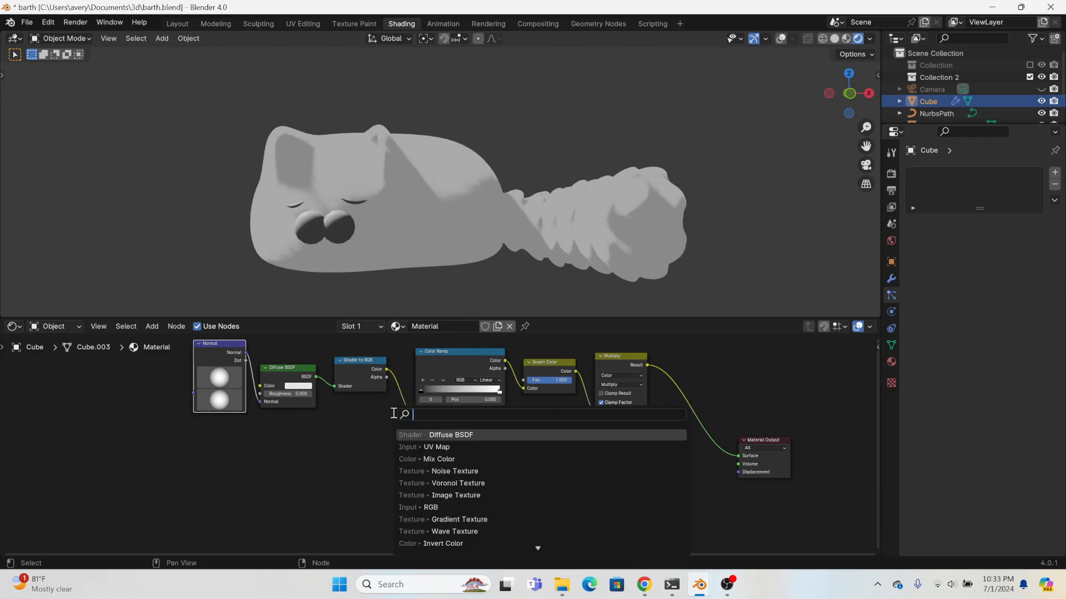
text(image)
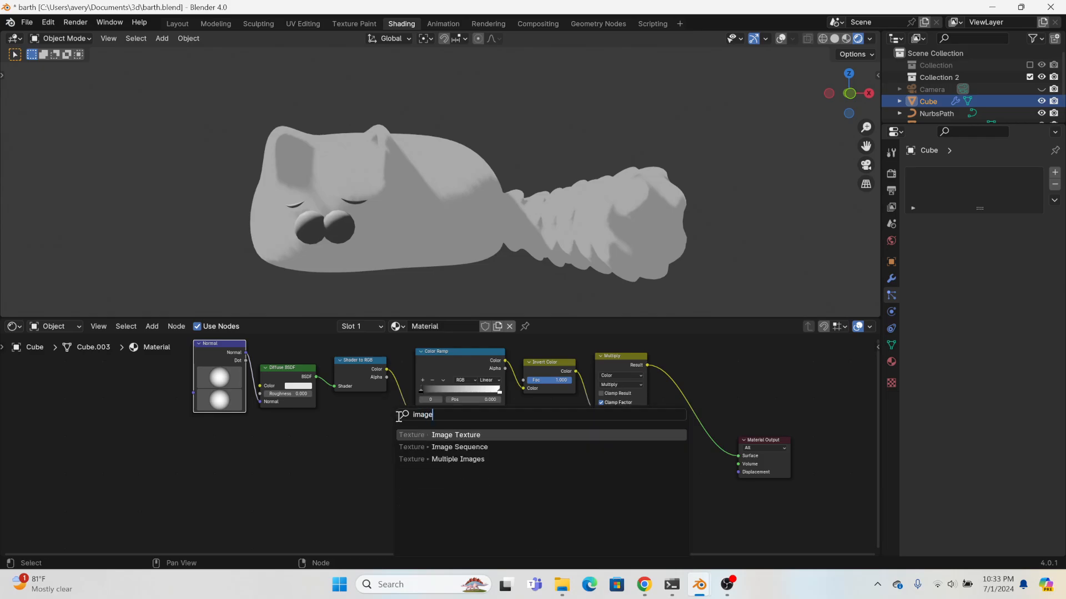
click(444, 435)
click(398, 462)
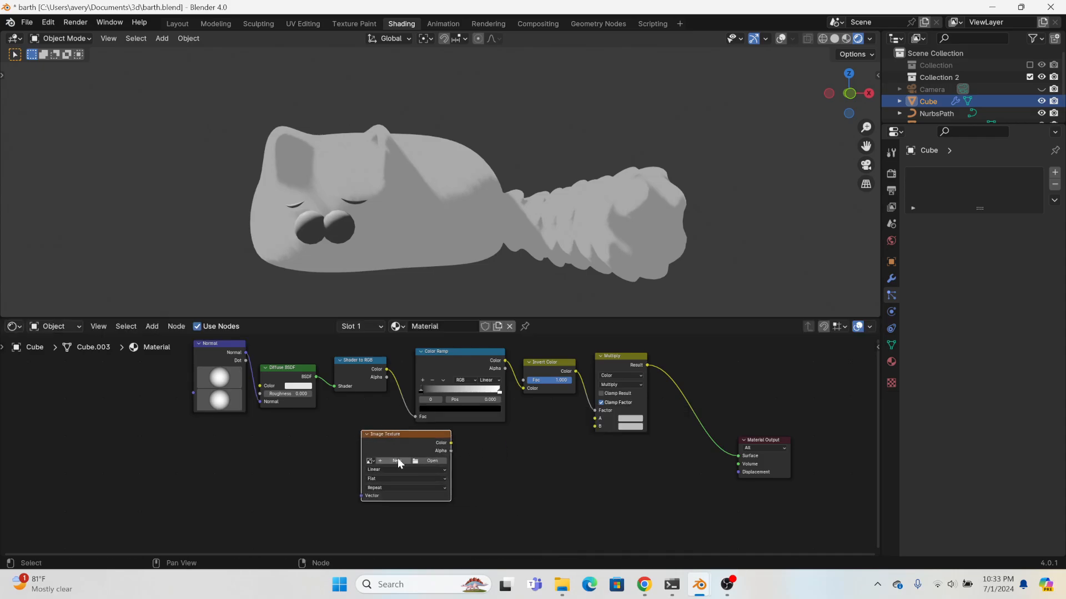
- Create a new blank image named ferajhntweijgoiwejg[i8awjEginaze0hgf in the Image Texture node
click(397, 461)
click(416, 449)
text(f)
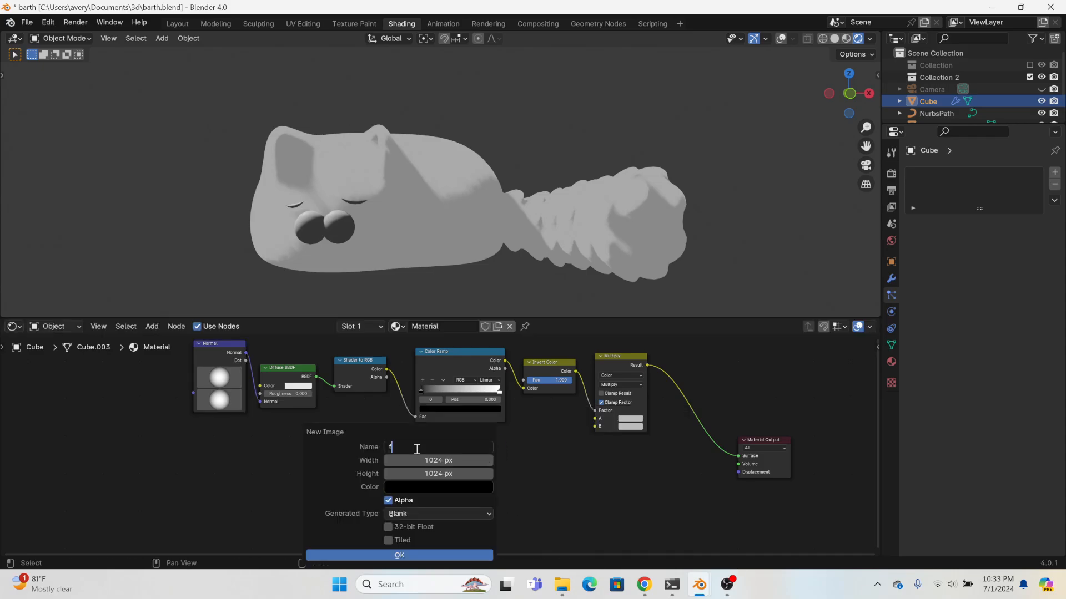
text(tweijgoiwejg[i8awjEginaze0hgf)
click(428, 555)
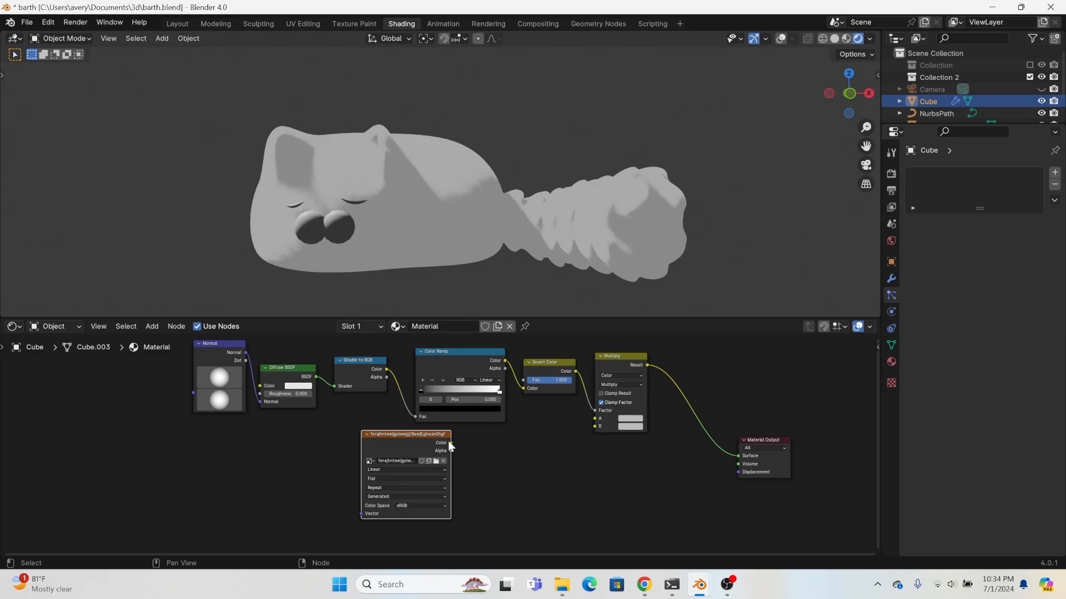
- Link the image texture's Color output to the Multiply node's A input and rename the material as fluffin
drag(449, 442, 594, 419)
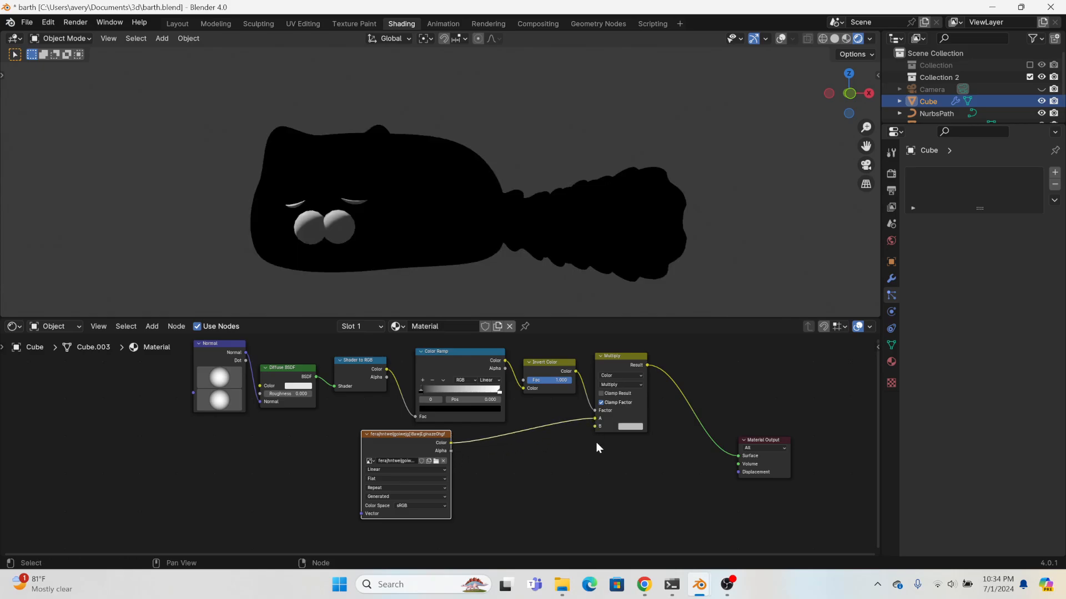
drag(402, 432, 461, 434)
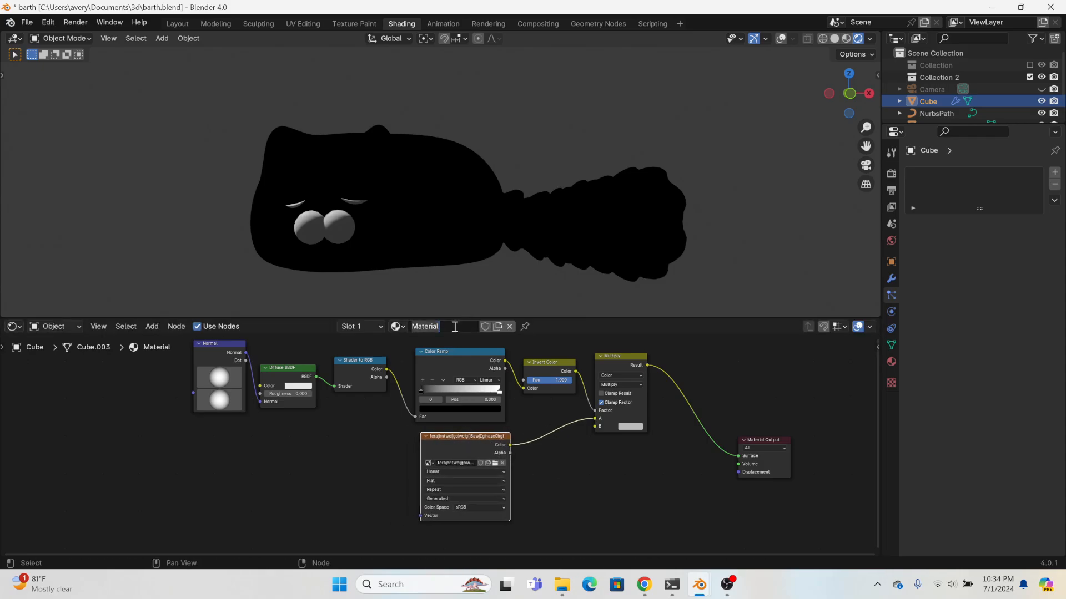
key(ctrl+BackSpace)
text(fluffin)
- Rearrange the Normal, Diffuse BSDF, Shader to RGB and Color Ramp nodes so the chain is spaced out clearly
middle_drag(340, 434, 371, 462)
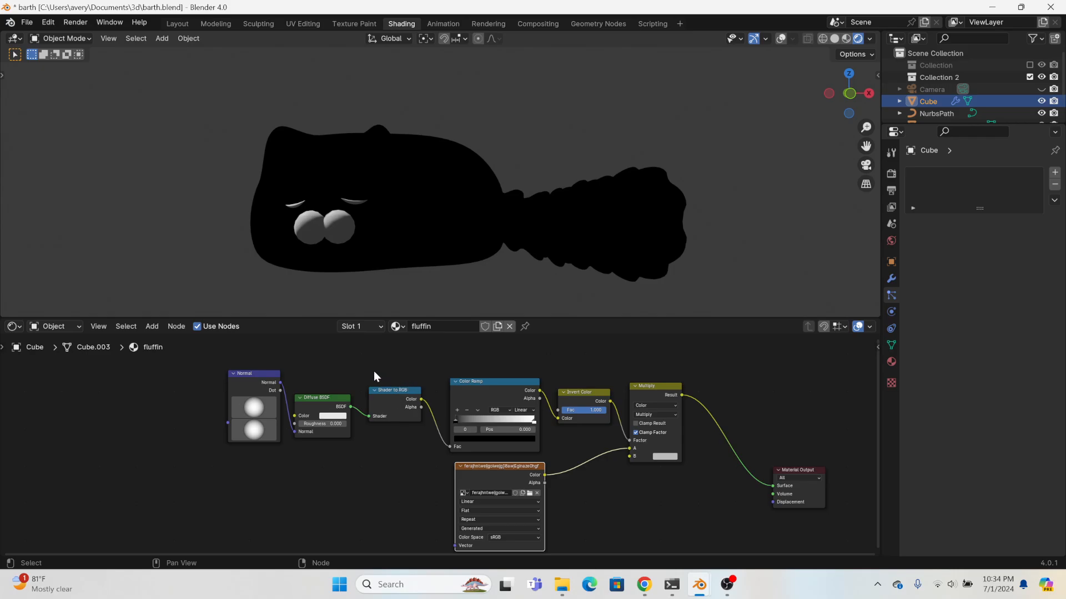
scroll(374, 376, up, 4)
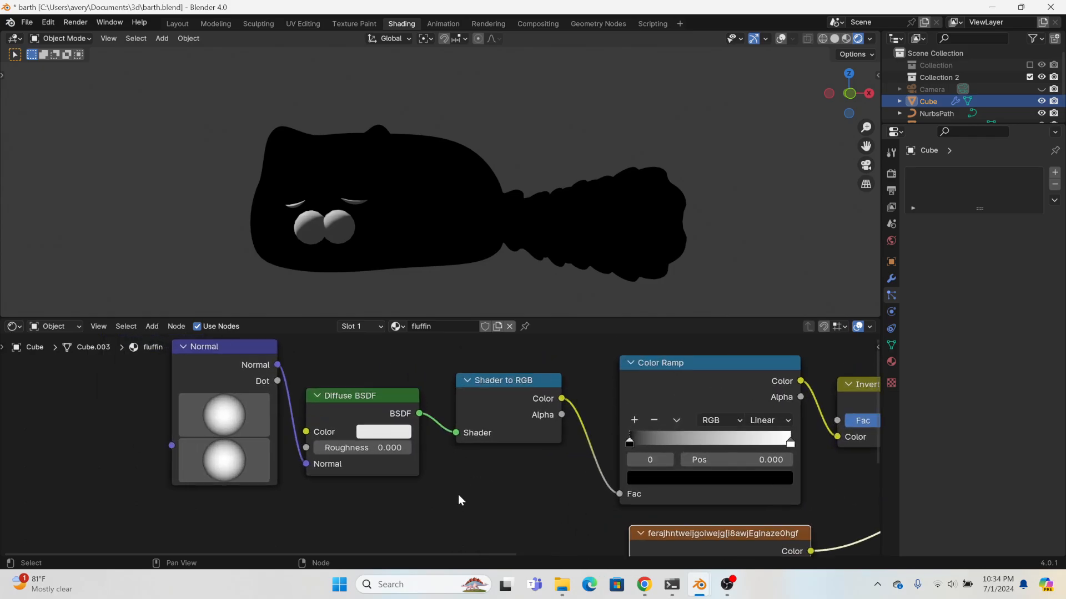
scroll(458, 494, up, 1)
scroll(304, 497, up, 1)
middle_drag(312, 490, 365, 527)
click(241, 368)
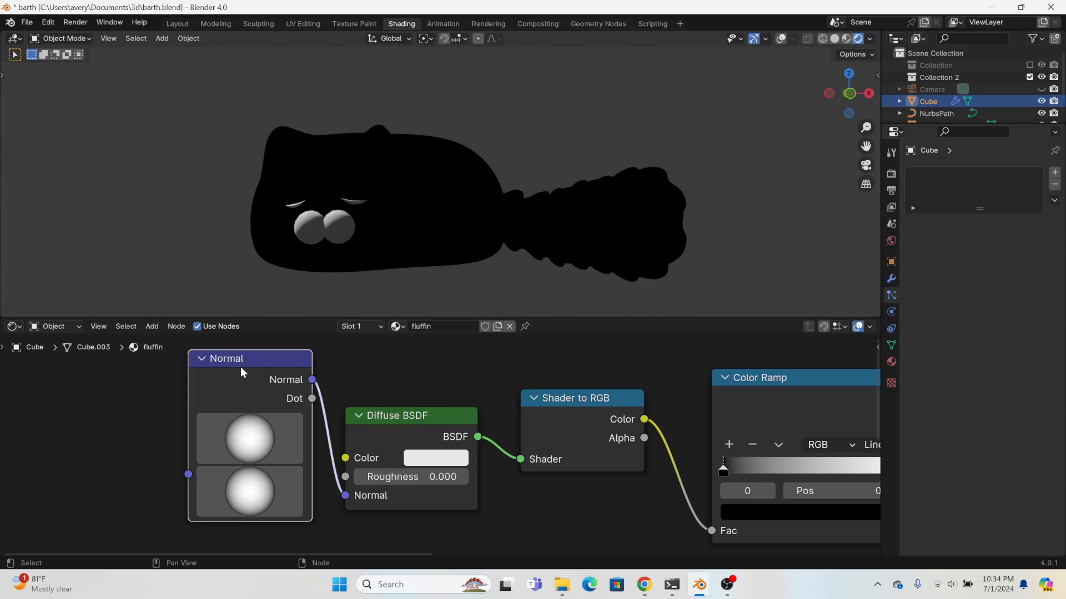
drag(241, 368, 207, 373)
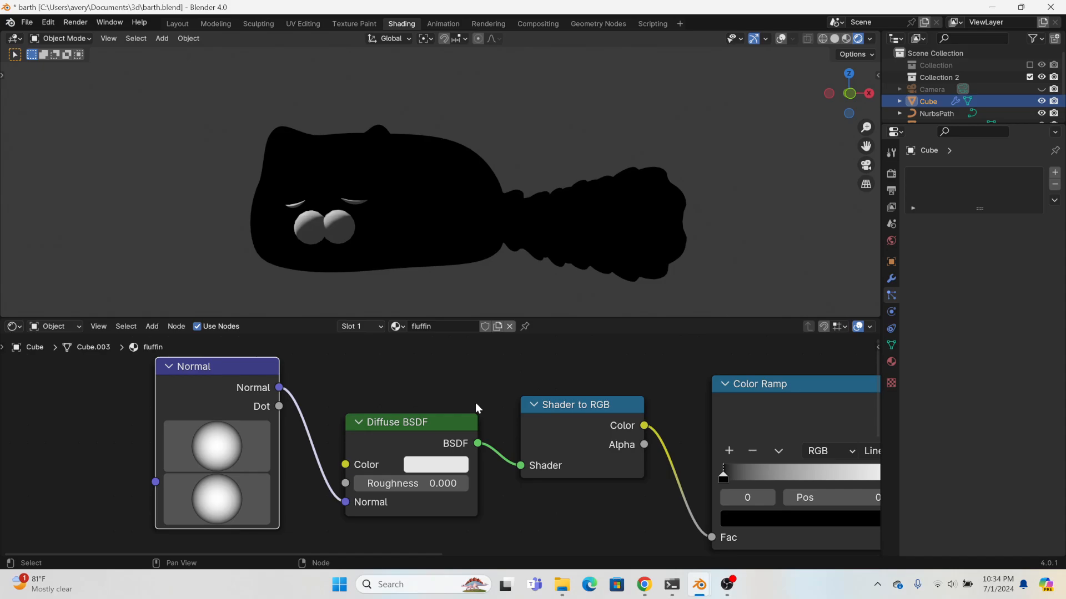
drag(411, 420, 381, 378)
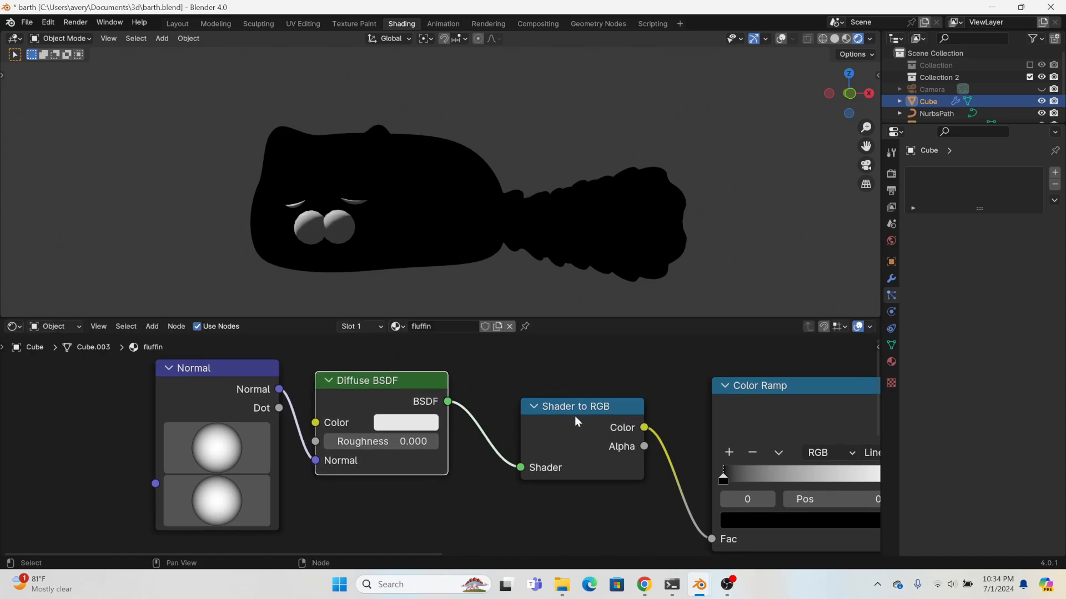
drag(574, 415, 541, 388)
middle_drag(624, 407, 233, 393)
drag(414, 397, 387, 383)
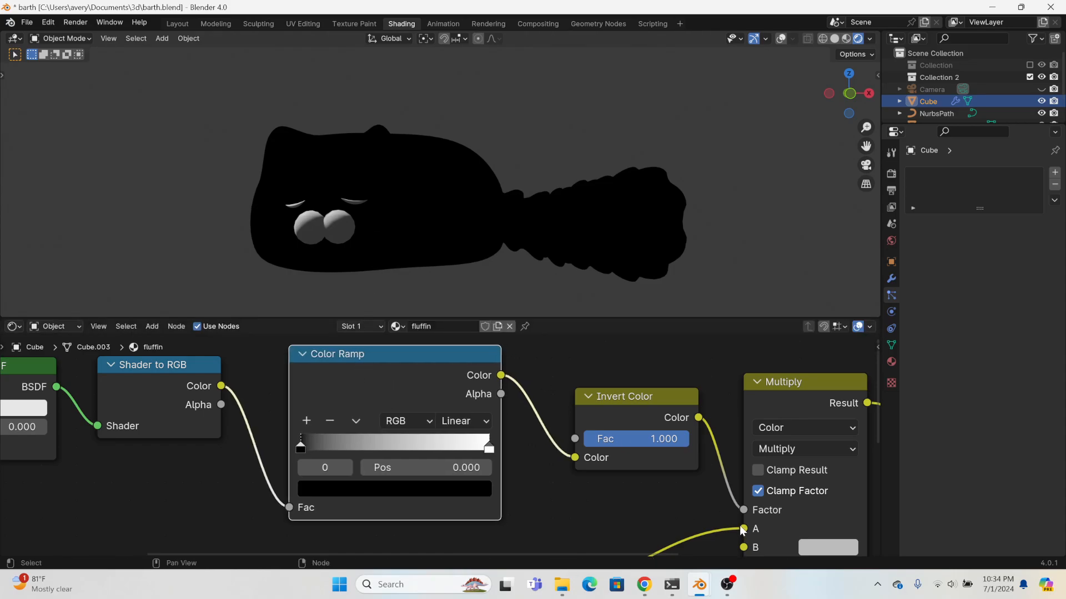
- Disconnect the image texture from the Multiply node's A input and set the A color to orange
drag(742, 530, 744, 555)
click(827, 525)
click(851, 379)
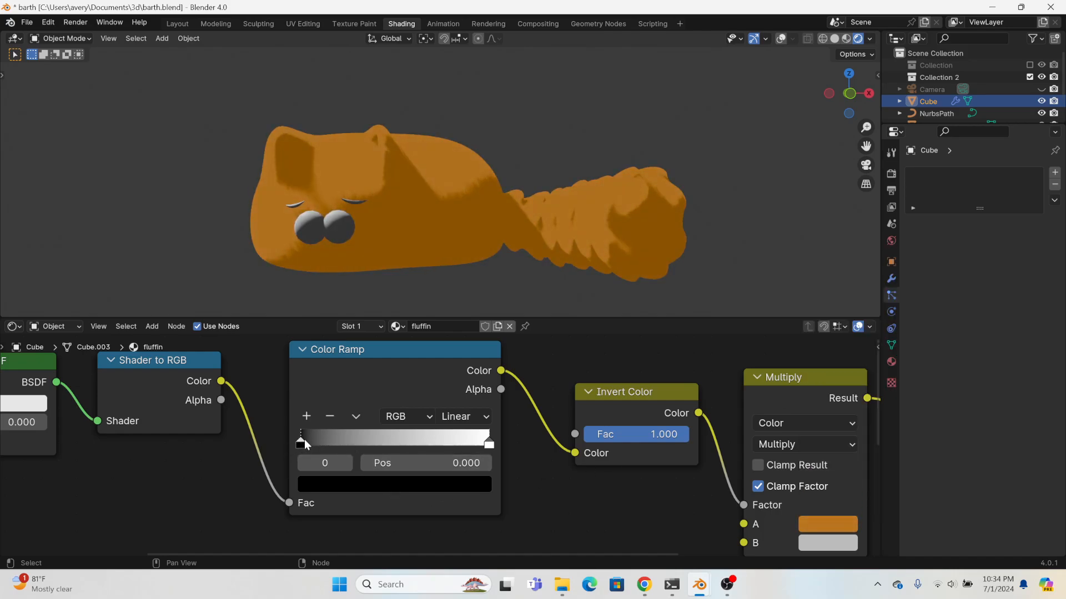
- Set the Color Ramp to Constant interpolation, with the black stop at the start and the white stop at position 0.495
mouse_move(304, 442)
mouse_down()
mouse_move(508, 443)
mouse_move(329, 441)
mouse_move(394, 445)
mouse_up()
click(473, 443)
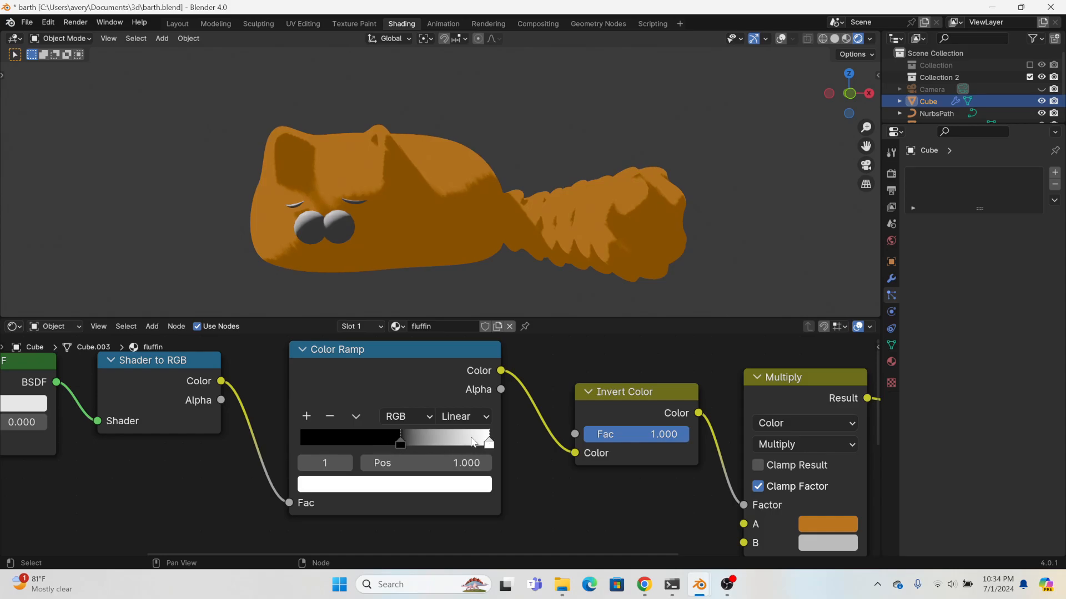
drag(473, 442, 258, 394)
click(448, 419)
click(462, 535)
drag(414, 445, 394, 448)
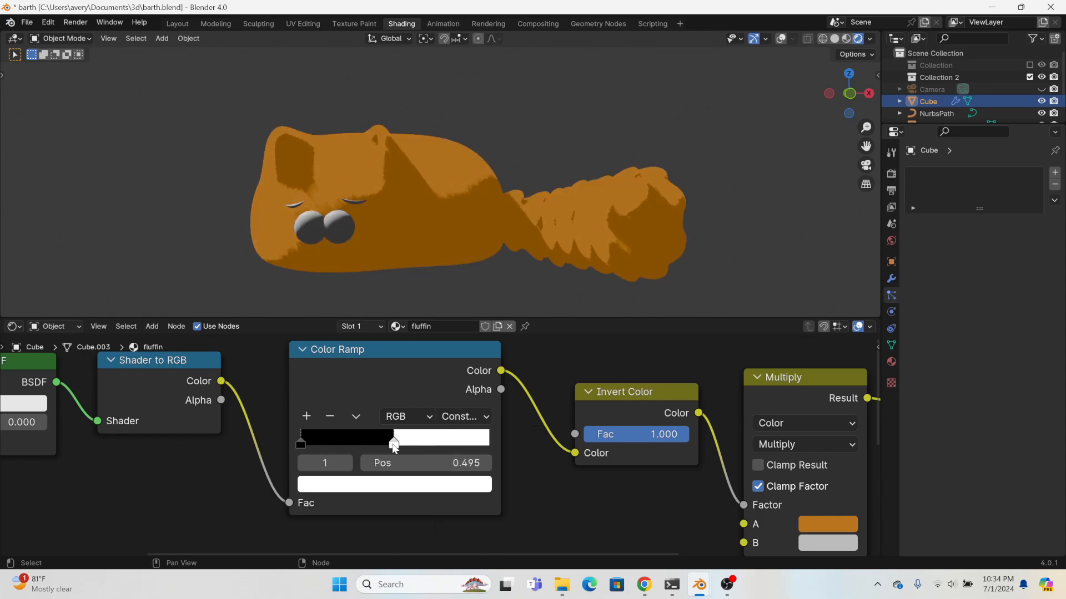
- Try changing the Invert Color factor and raising the Multiply node's B color value to 1.000, returning them to 1.000 and 0.500
mouse_move(681, 437)
mouse_down()
mouse_move(584, 436)
mouse_move(688, 436)
mouse_up()
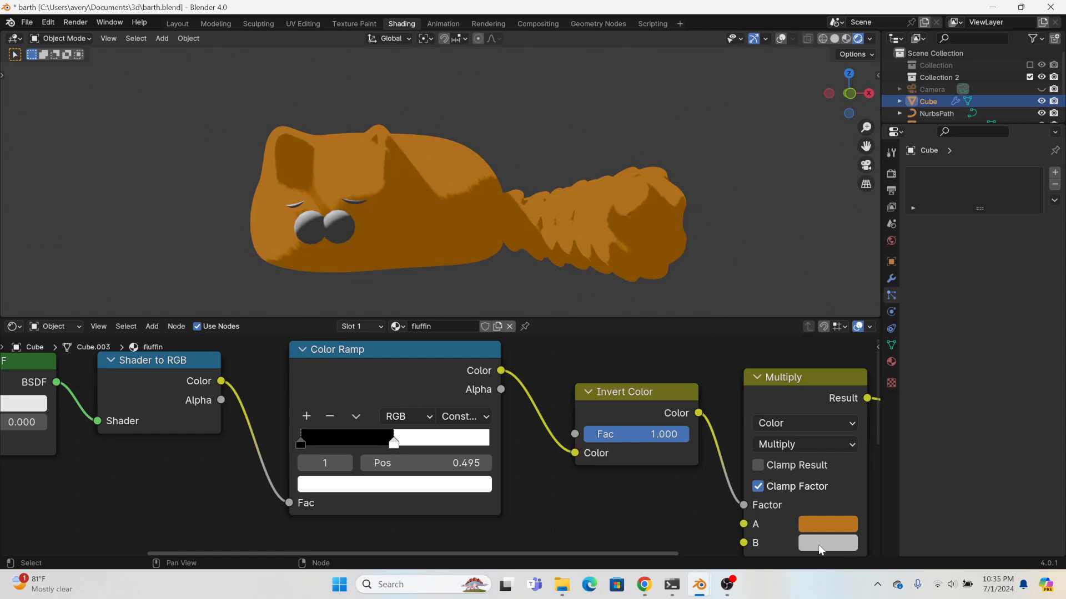
click(818, 545)
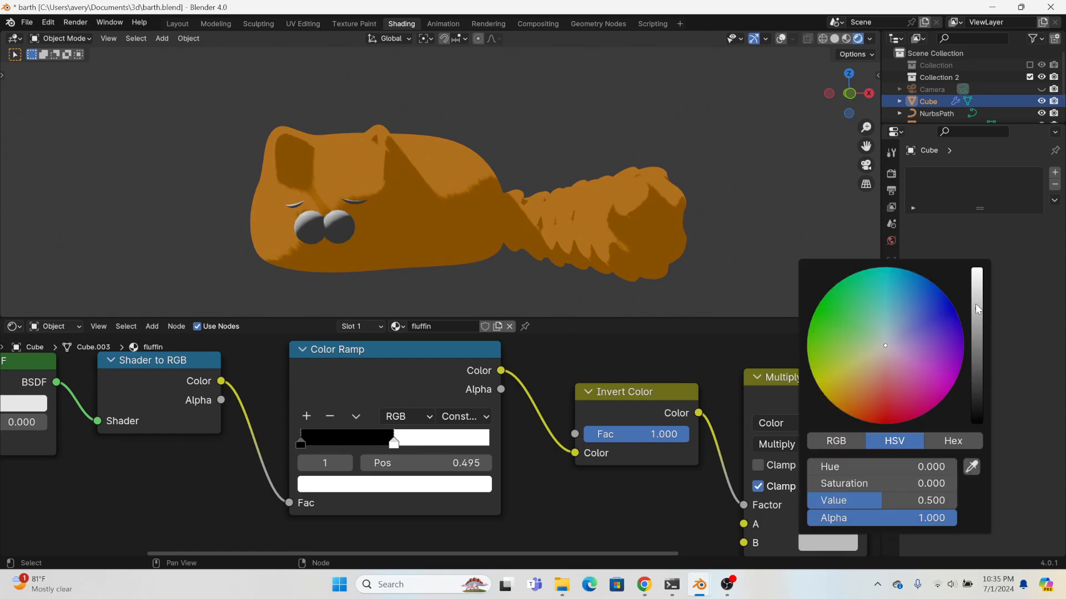
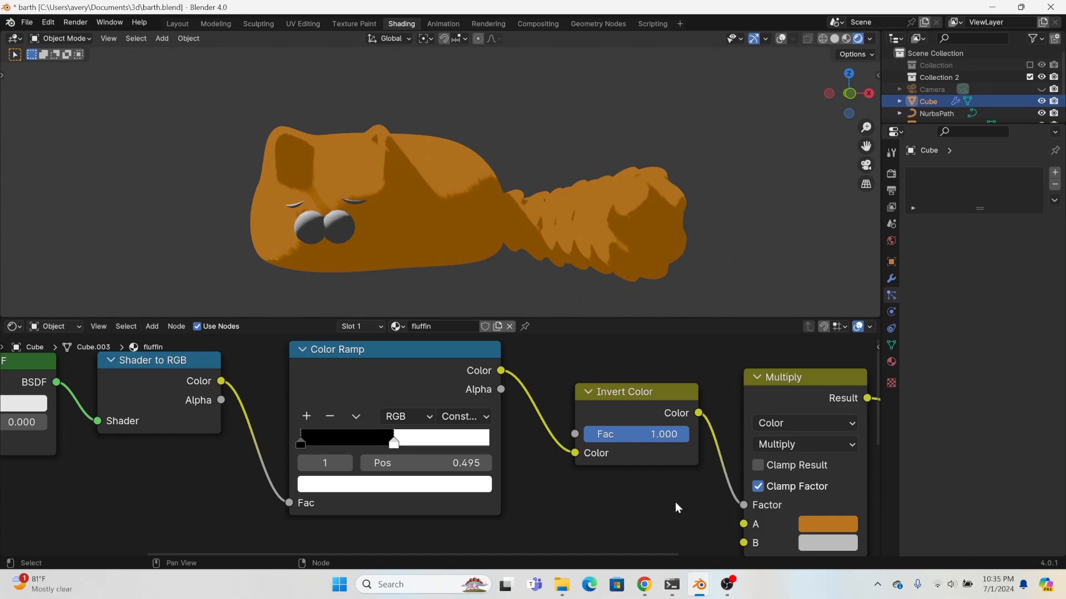
click(840, 535)
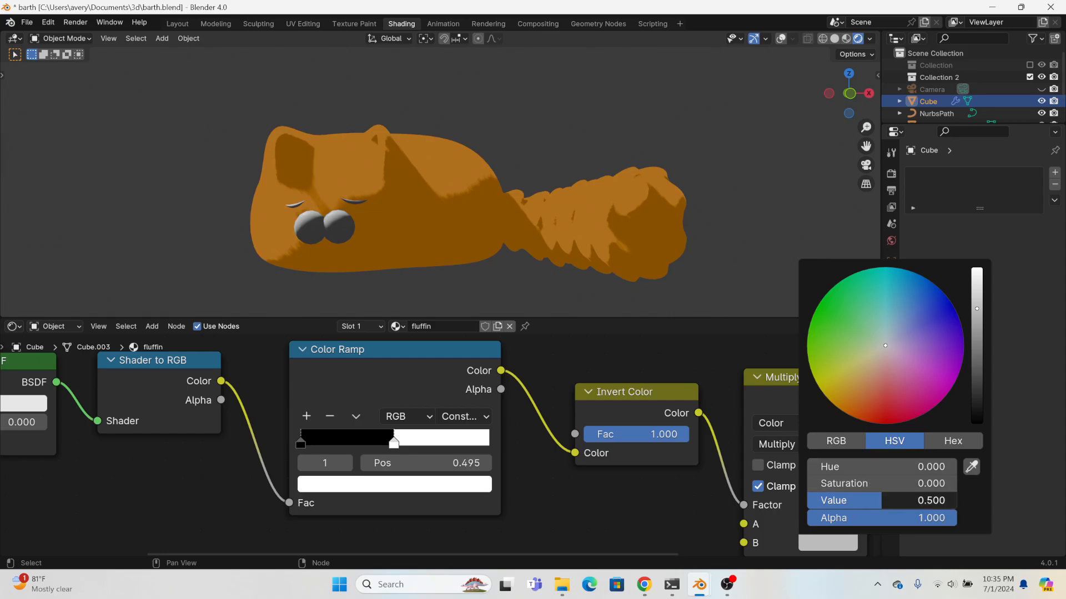
drag(950, 501, 994, 501)
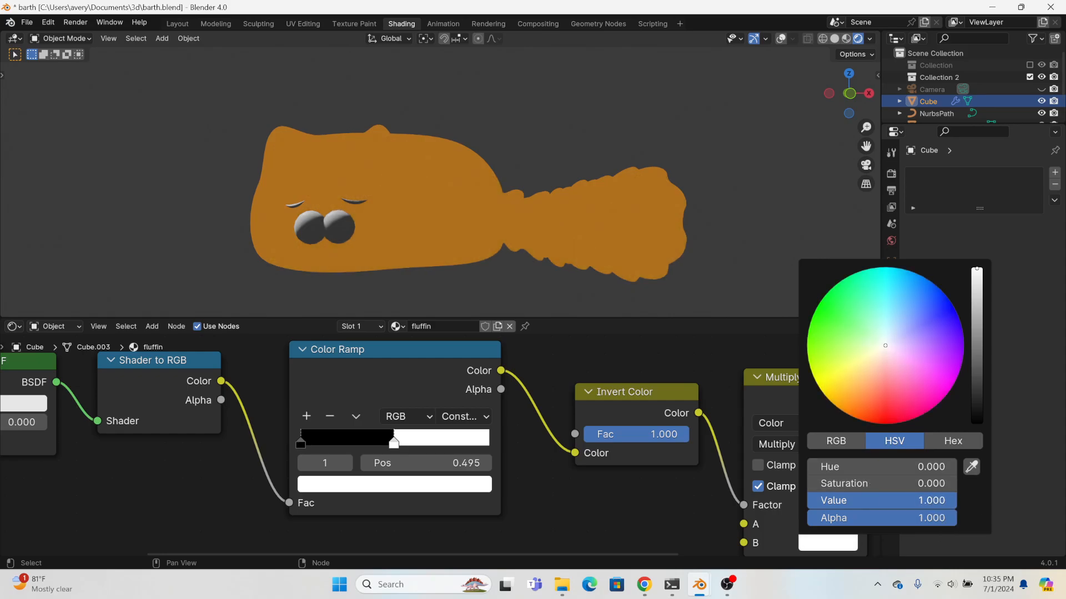
drag(956, 501, 873, 501)
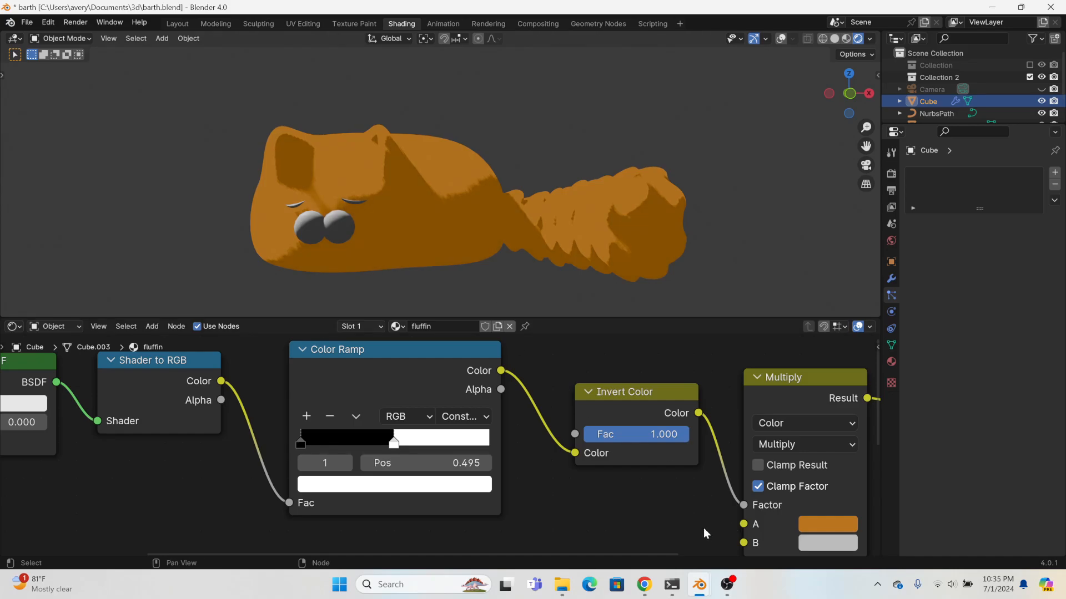
mouse_move(668, 441)
mouse_down()
mouse_move(571, 438)
mouse_move(688, 435)
mouse_up()
- Reconnect the image texture's Color output to the Multiply node's A input
middle_drag(635, 508, 440, 453)
scroll(358, 509, down, 7)
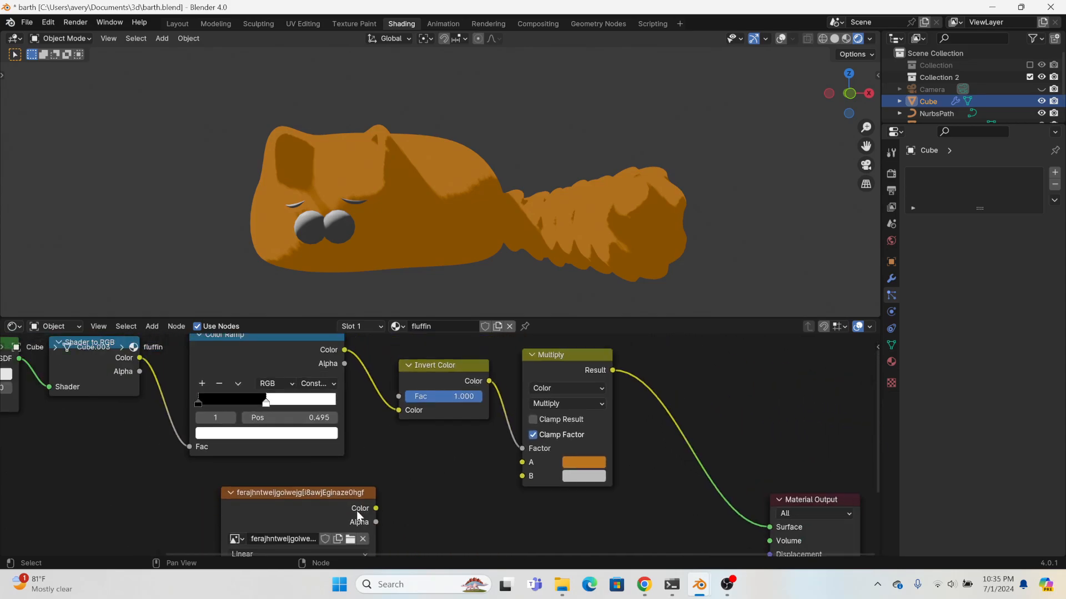
middle_drag(444, 498, 565, 465)
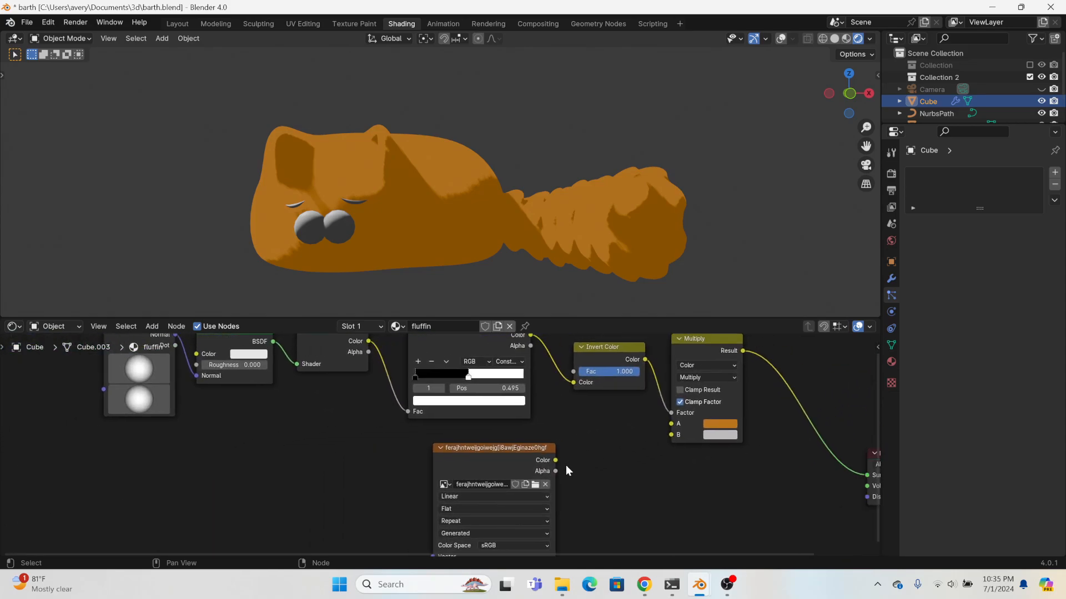
drag(555, 460, 671, 424)
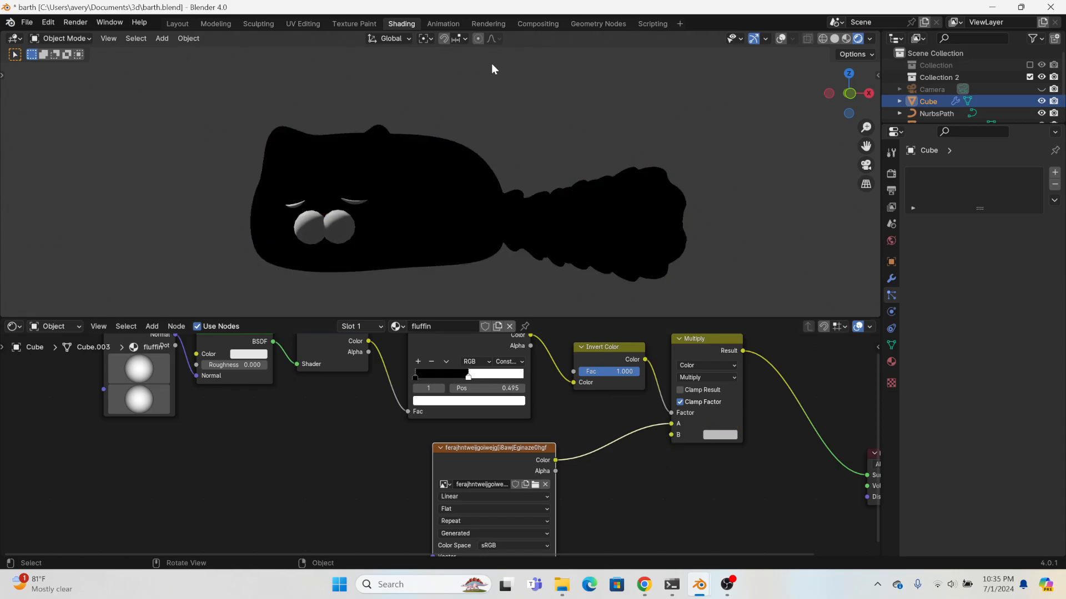
- In the UV Editing workspace, add a single loop cut around each of the cat's two ears
click(303, 23)
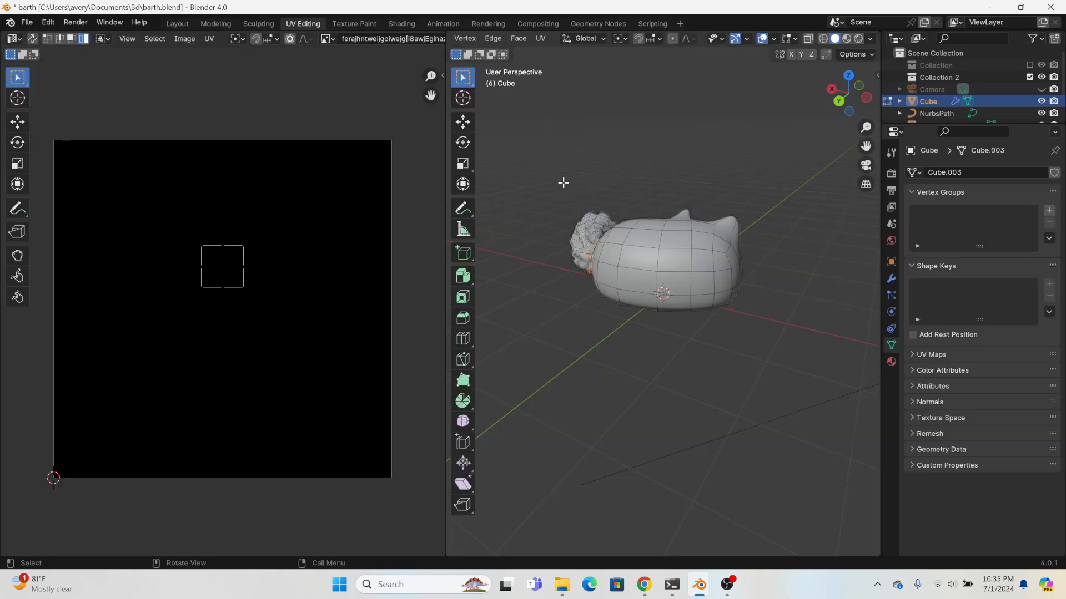
middle_drag(563, 182, 563, 215)
scroll(563, 215, up, 6)
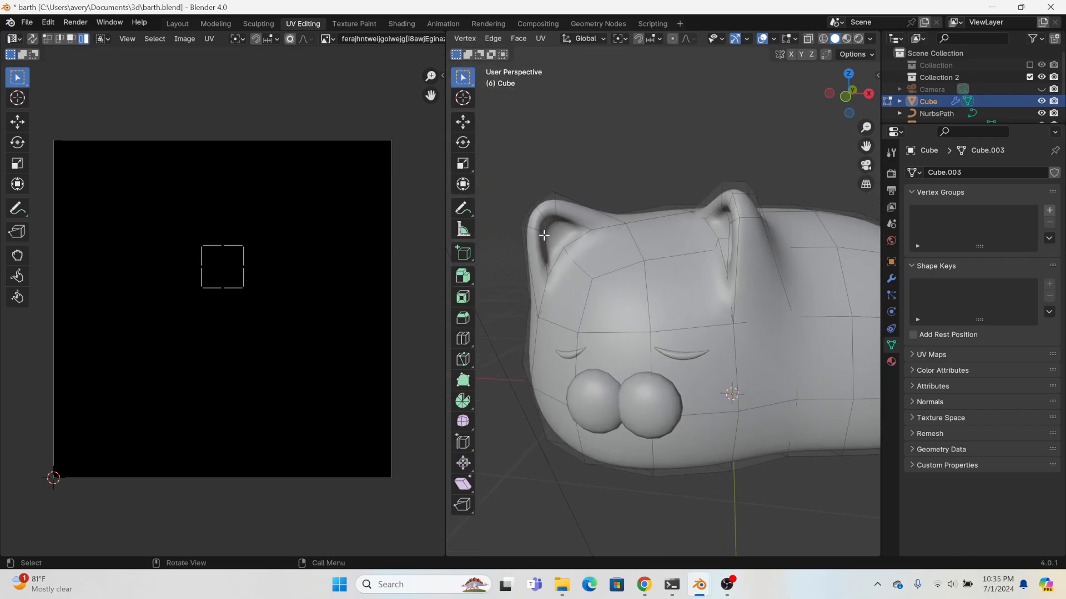
click(465, 341)
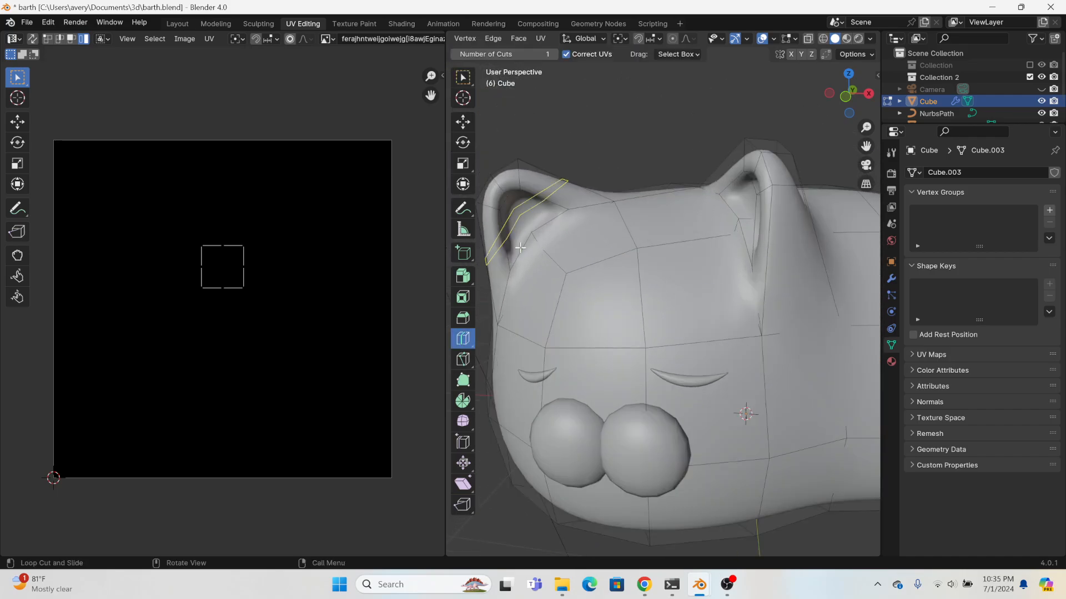
click(525, 184)
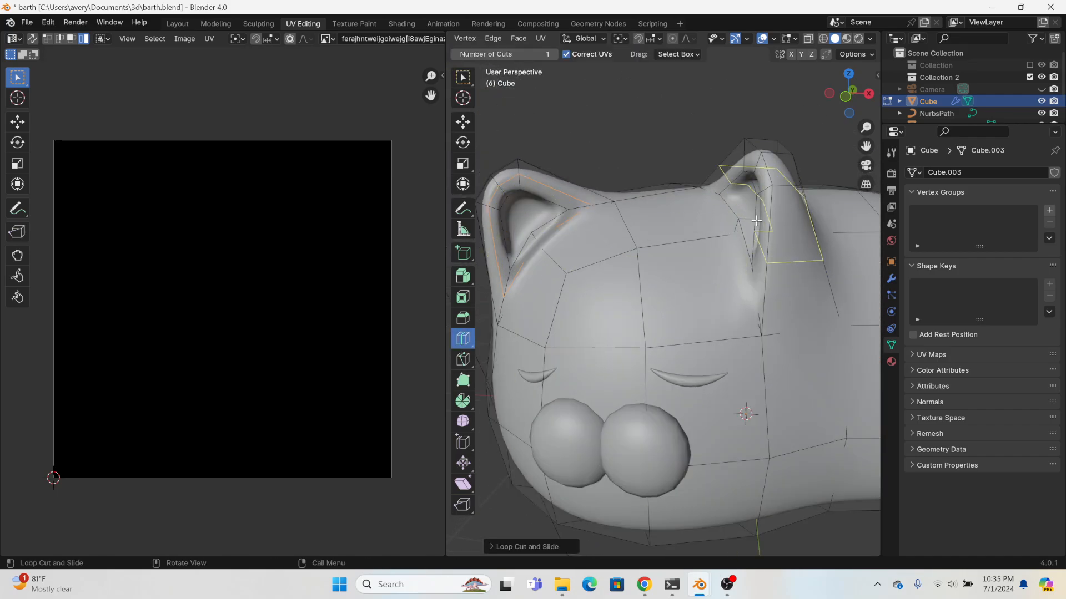
click(743, 159)
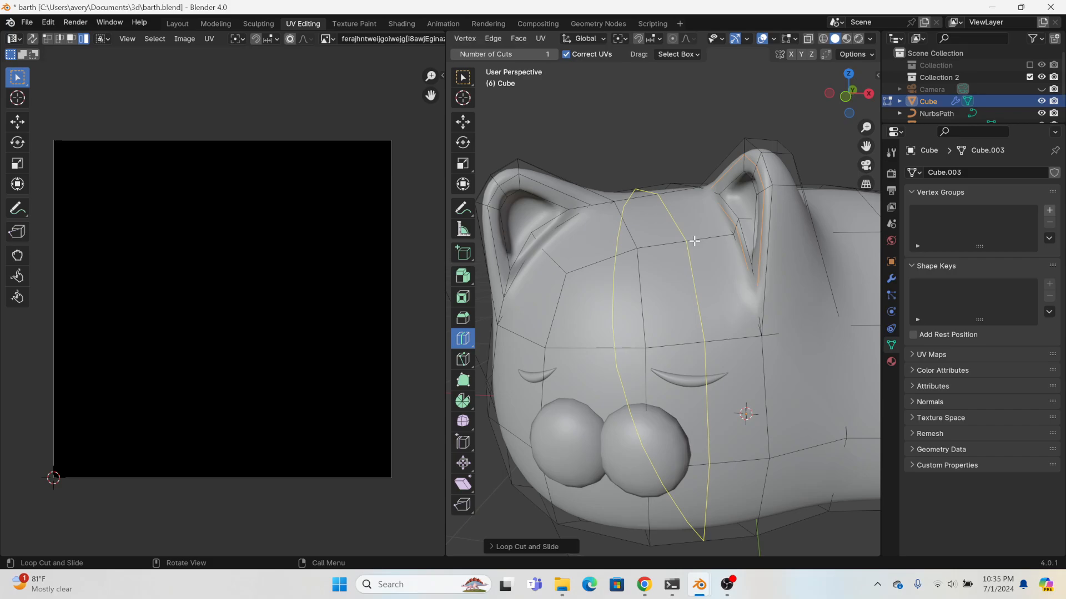
- Undo the loop cuts on the ears and select the inner edge loop of both ears in edge mode
key(ctrl+z)
key(ctrl+z)
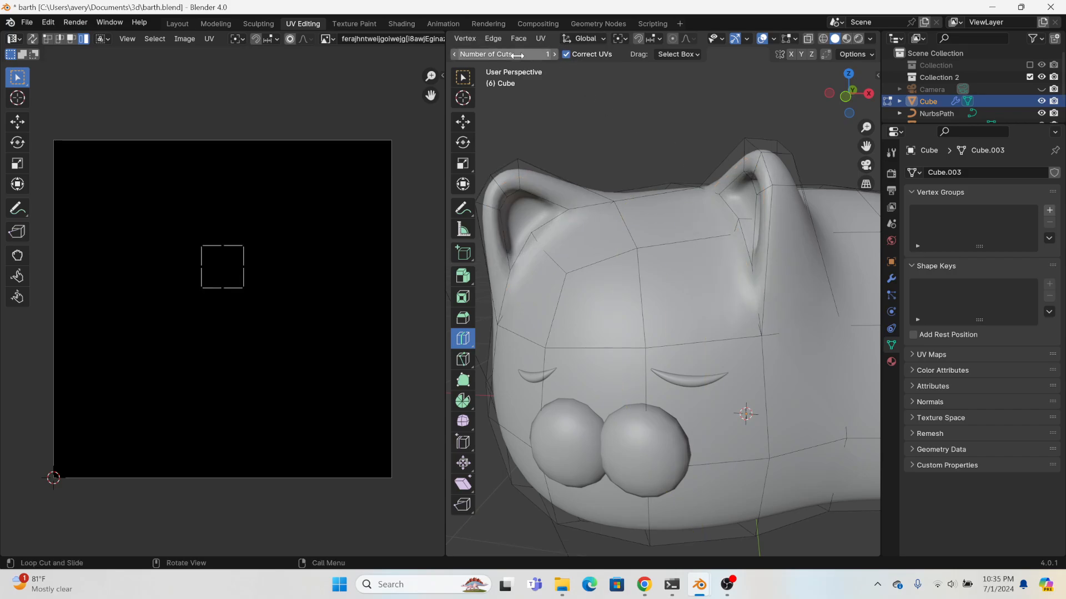
scroll(517, 41, left, 5)
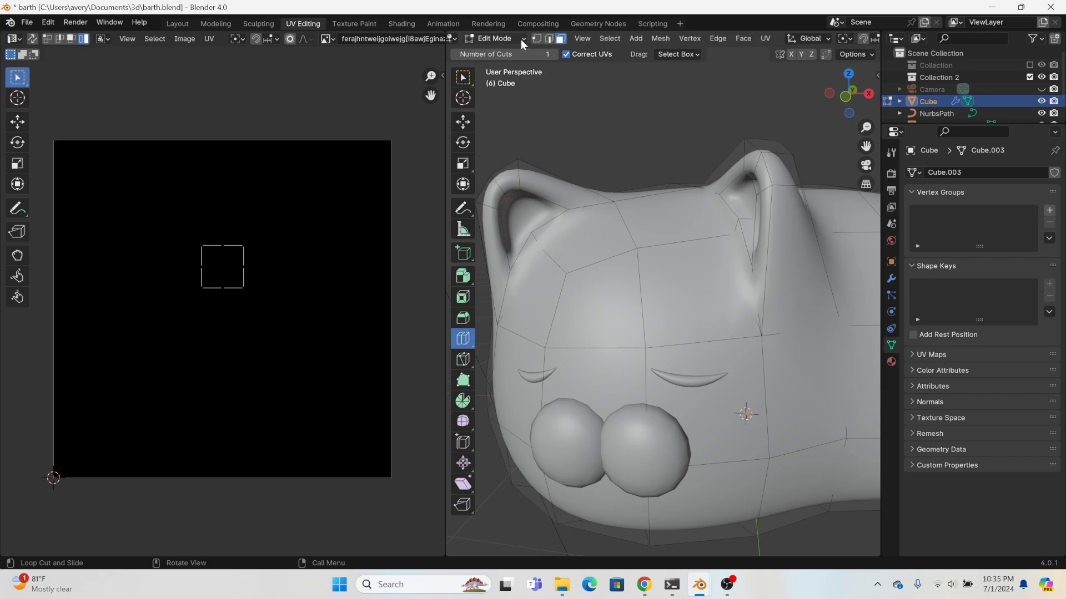
click(548, 38)
click(463, 121)
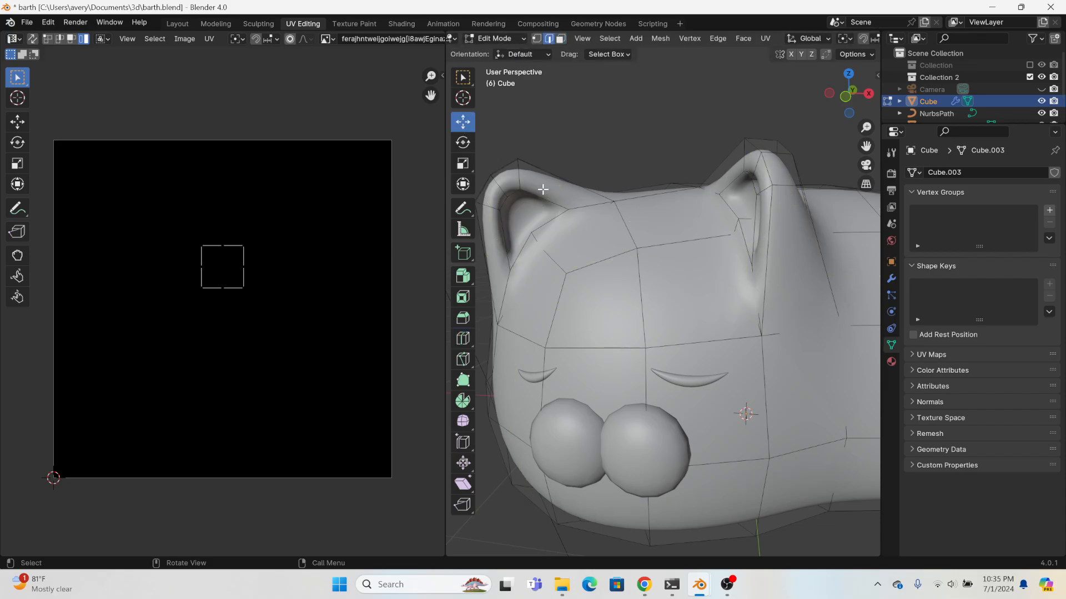
alt+click(542, 191)
alt+shift+click(732, 187)
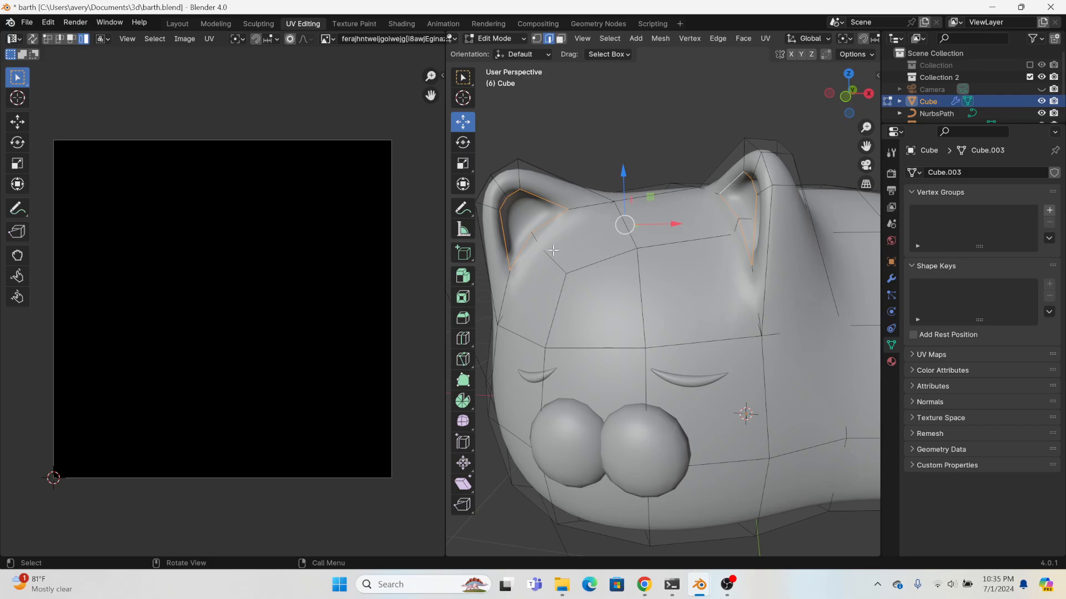
- Try a slight bevel on the selected inner ear edge loops
click(463, 319)
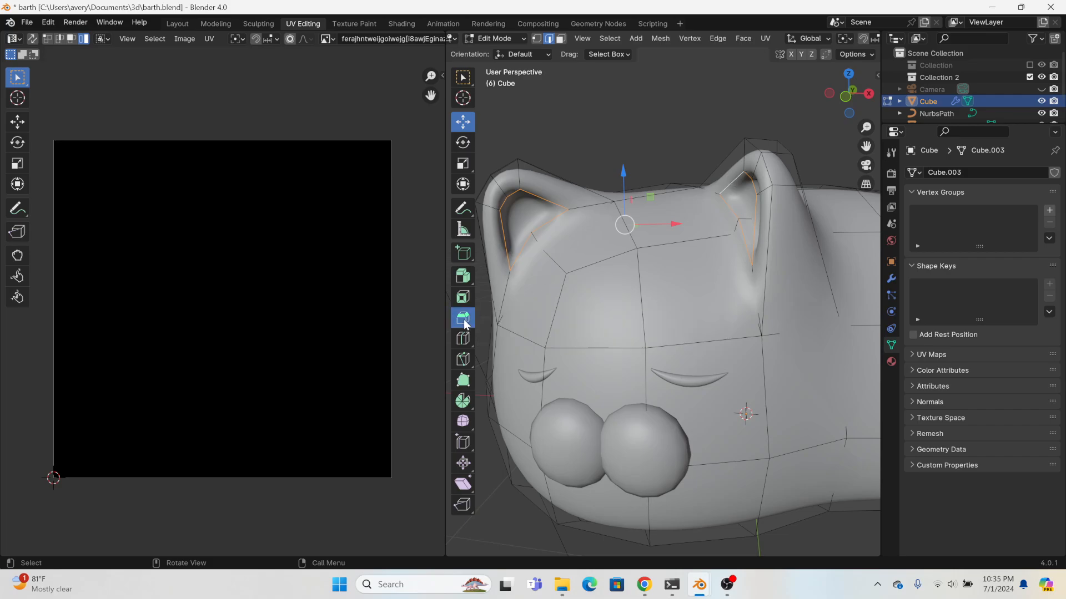
drag(587, 220, 587, 221)
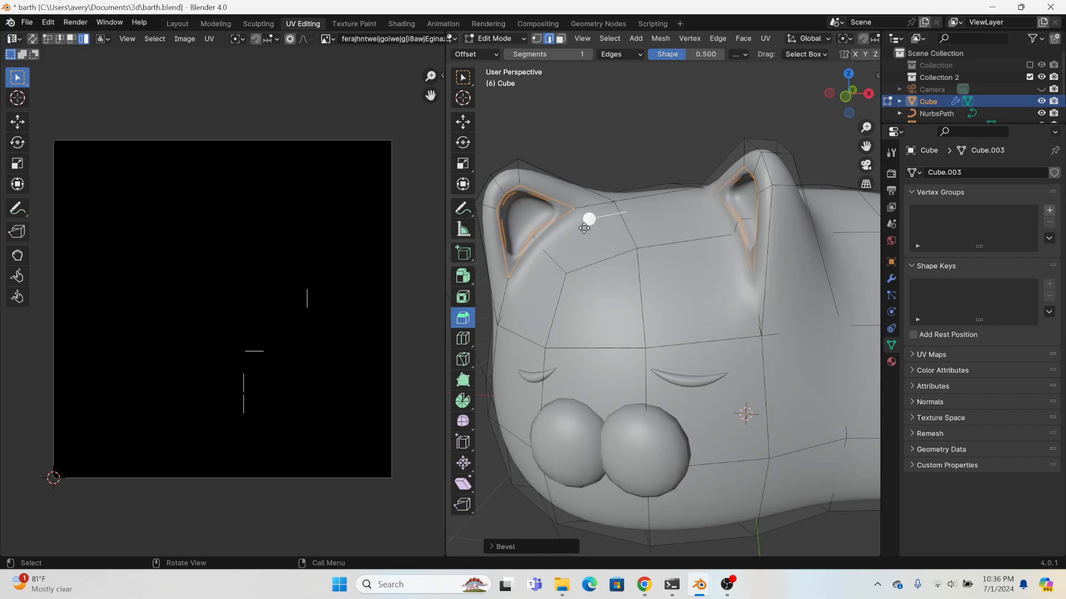
- Add an edge crease to the inner edge loops of both ears and mark them as seams
middle_drag(588, 220, 614, 169)
key(ctrl+e)
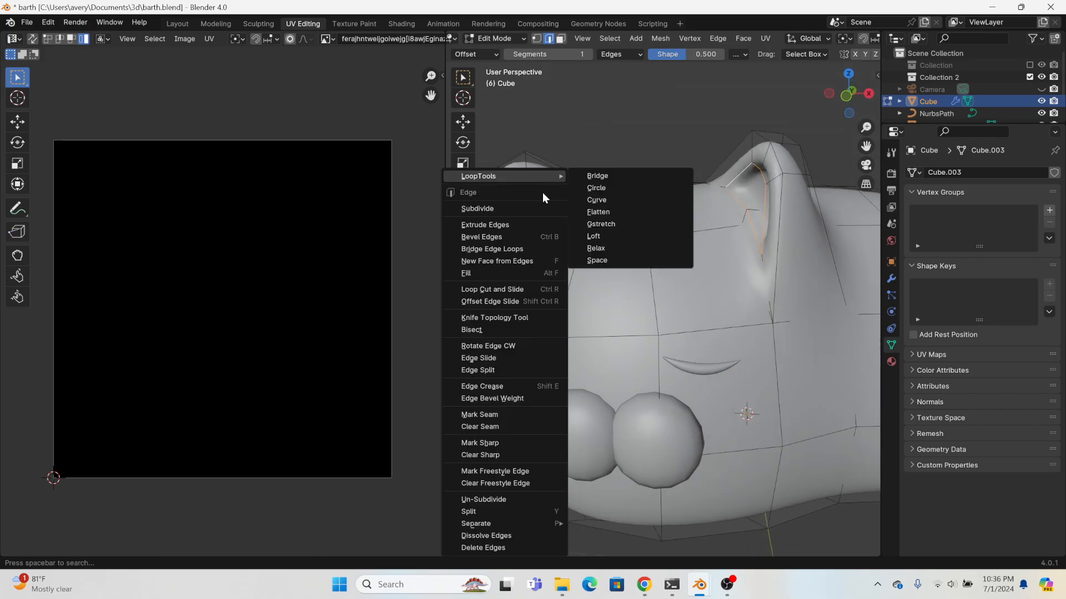
click(507, 391)
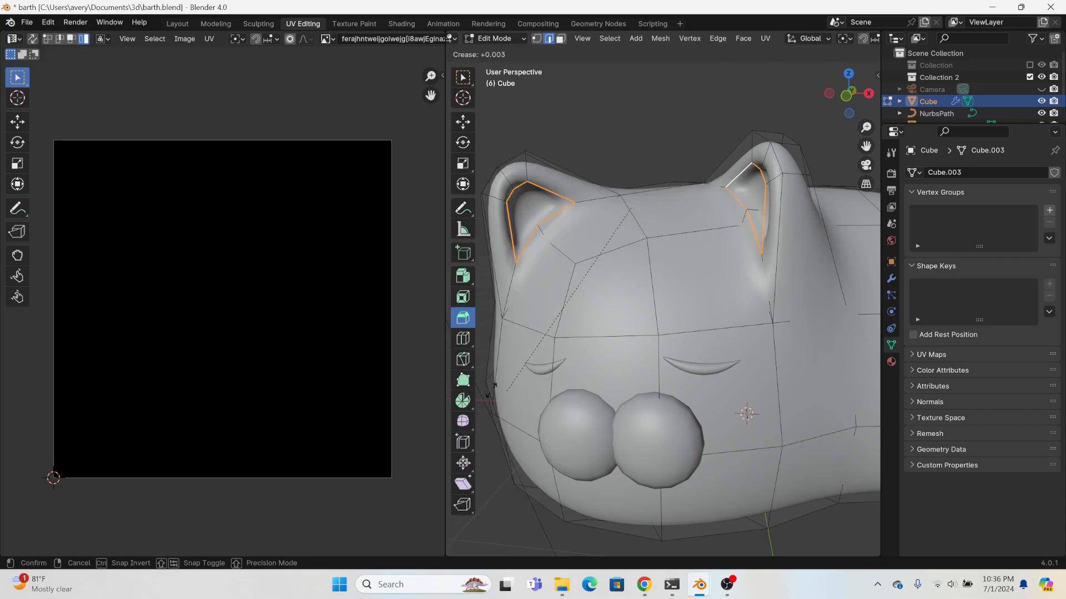
click(716, 279)
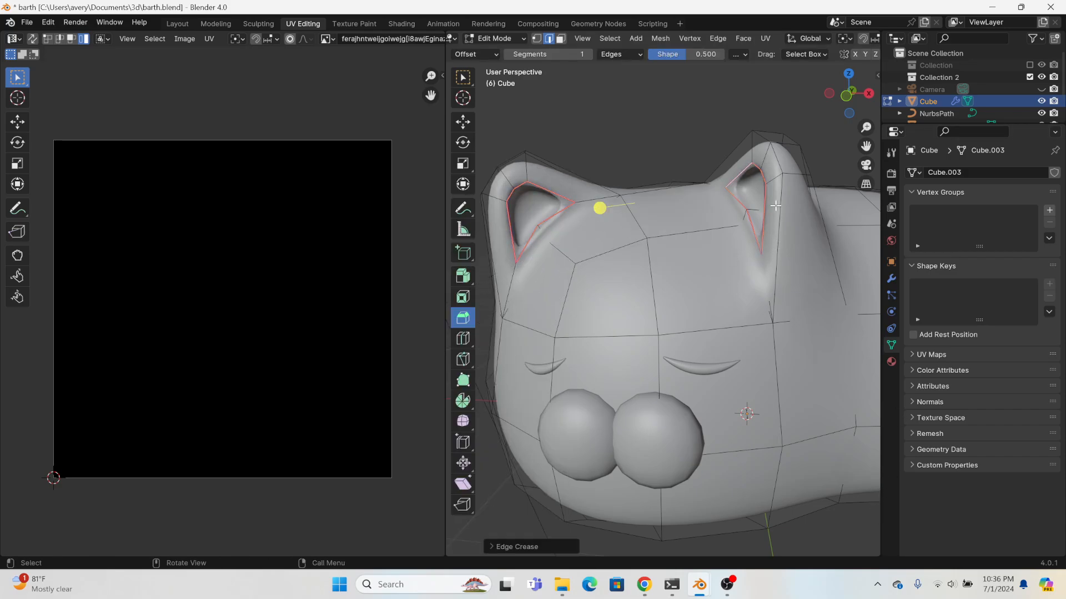
key(ctrl+e)
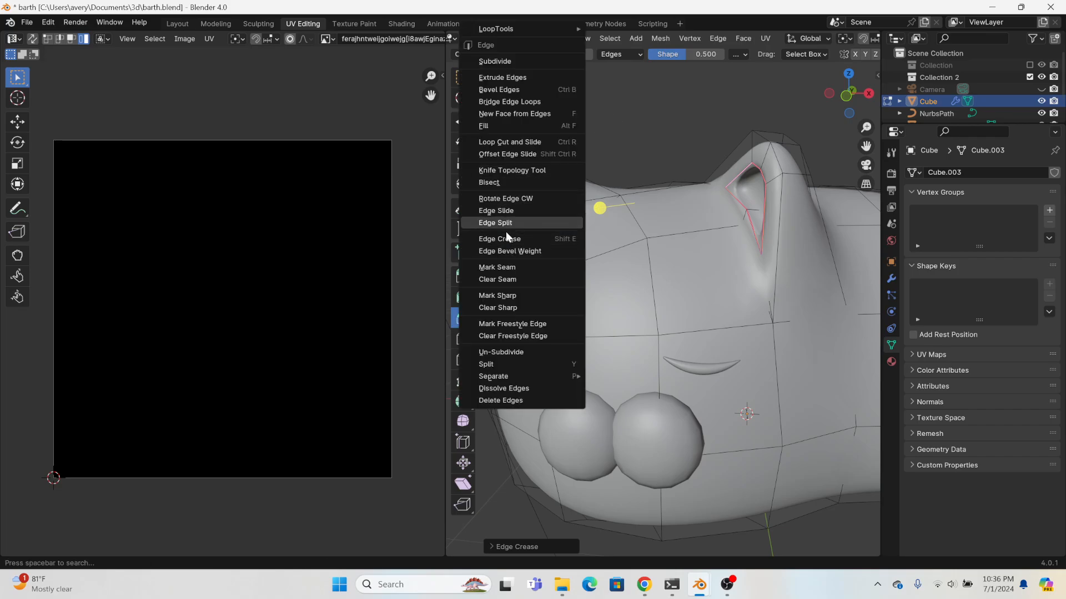
click(508, 268)
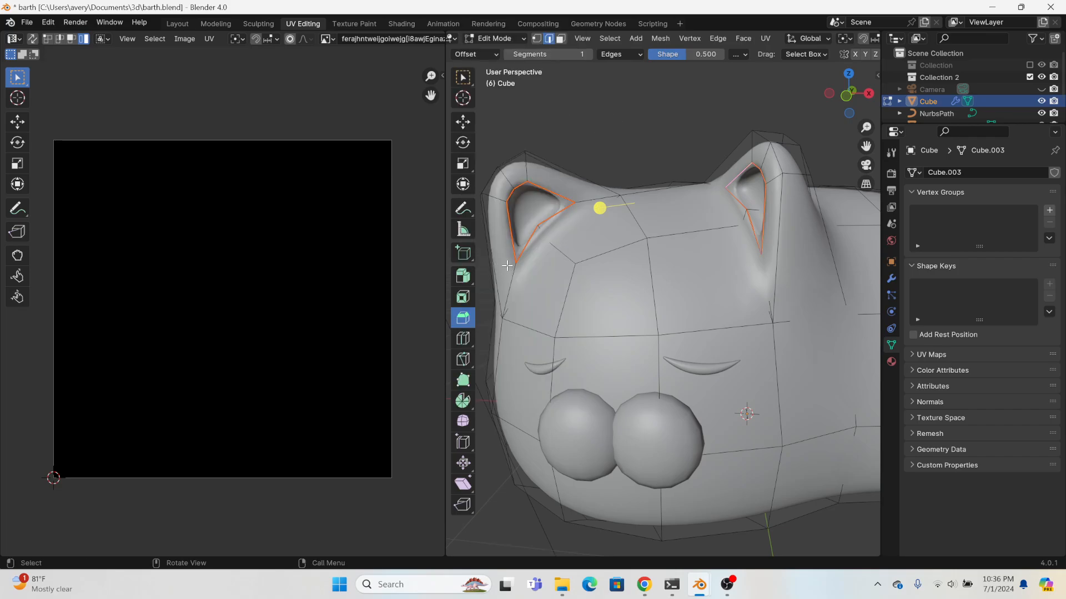
click(468, 122)
- Mark a seam across the brow, down both cheeks and around the cat's underside, leaving out the edges beneath the muzzle
scroll(676, 331, down, 3)
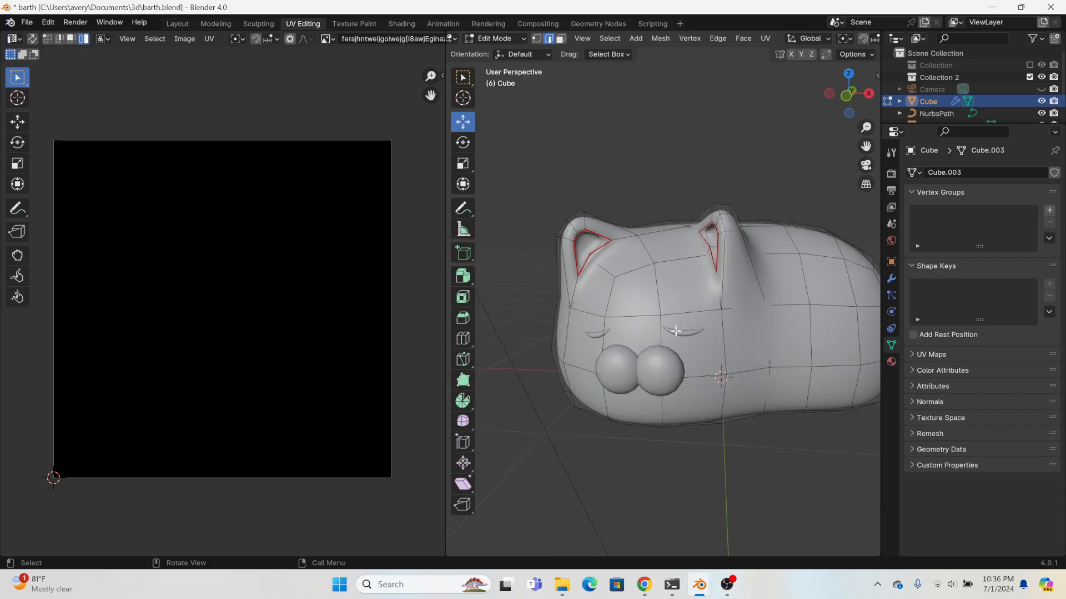
scroll(633, 341, up, 1)
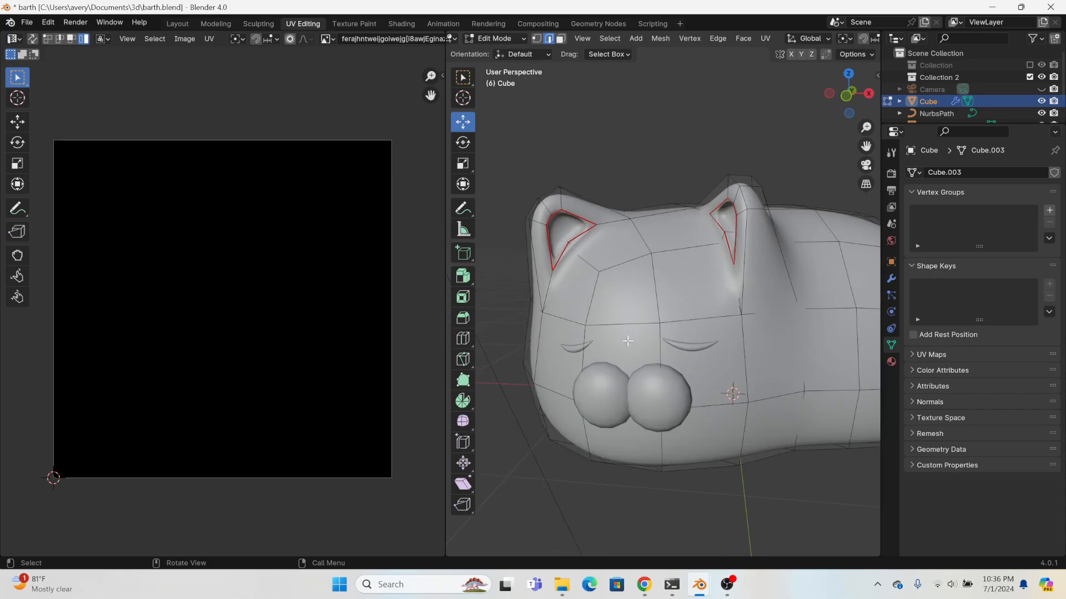
alt+click(623, 324)
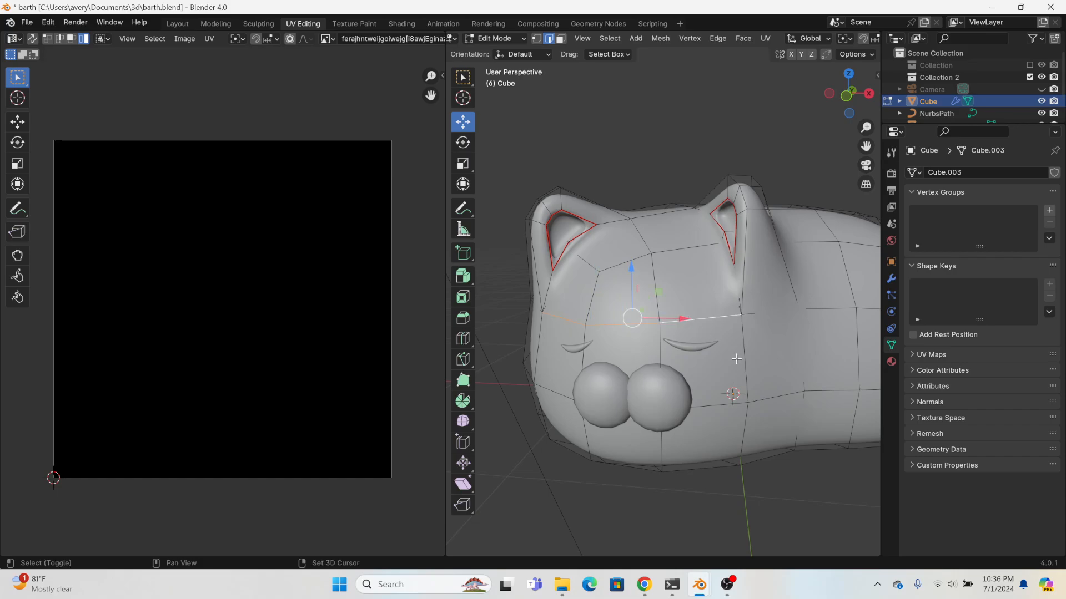
shift+click(750, 383)
shift+click(541, 344)
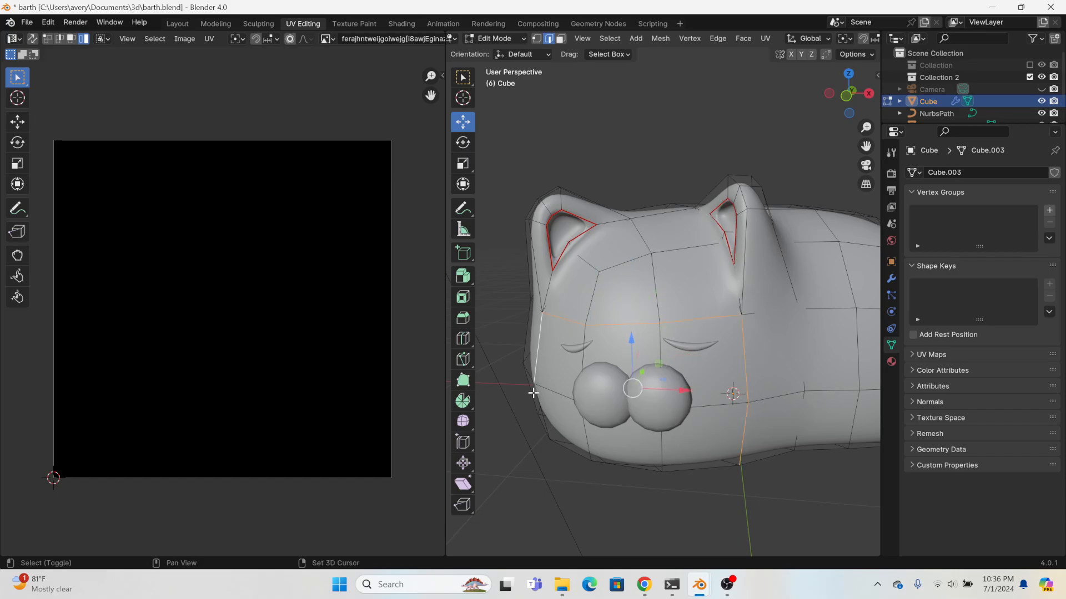
middle_drag(538, 410, 667, 367)
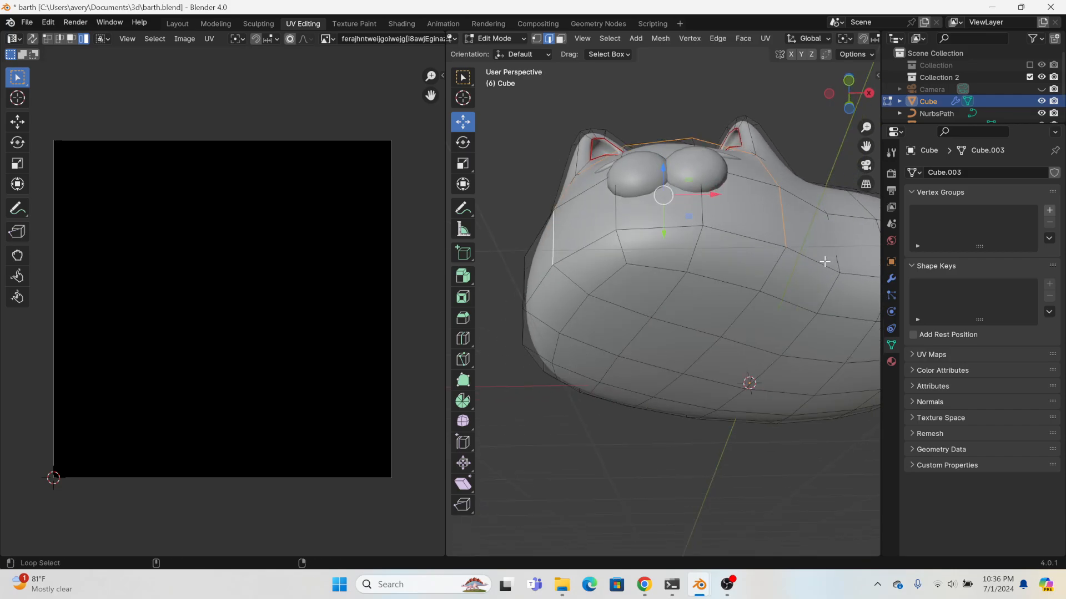
alt+shift+click(798, 257)
scroll(762, 278, down, 1)
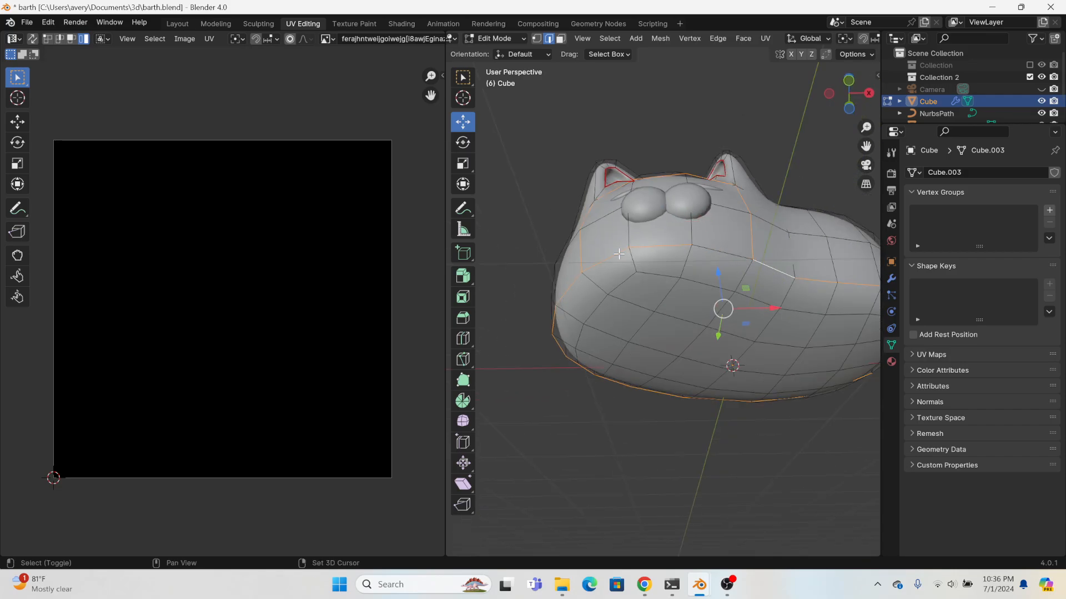
middle_drag(742, 309, 638, 330)
shift+click(620, 286)
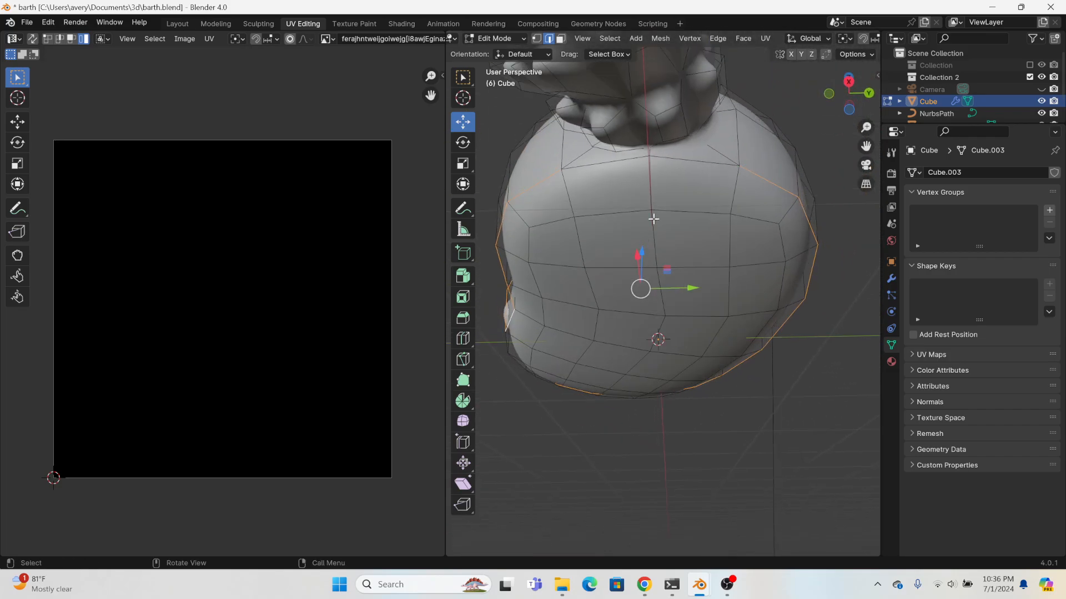
shift+click(680, 164)
shift+click(632, 167)
key(ctrl+e)
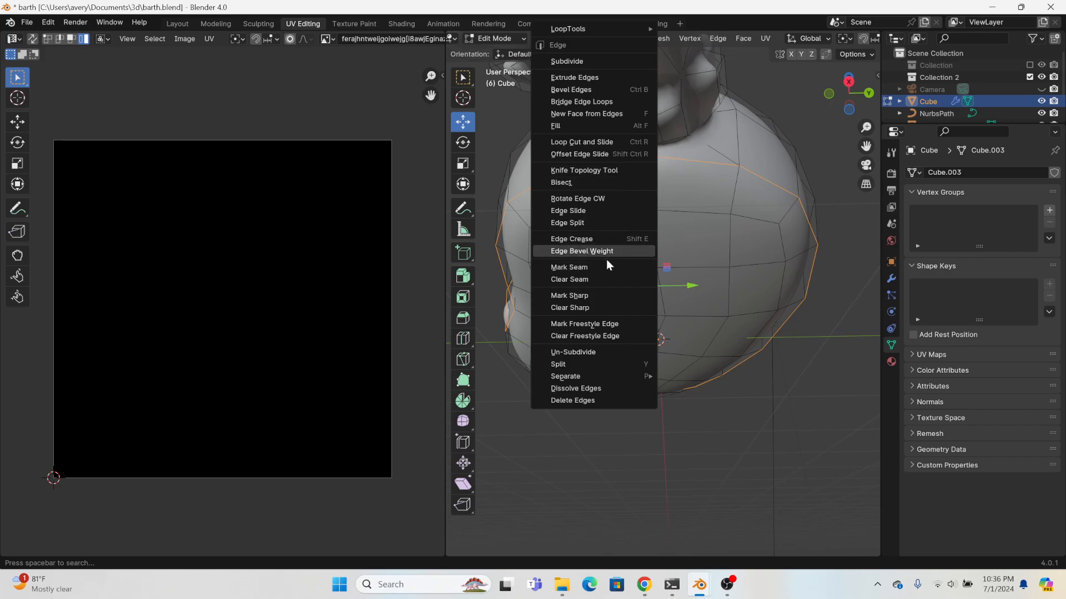
click(593, 268)
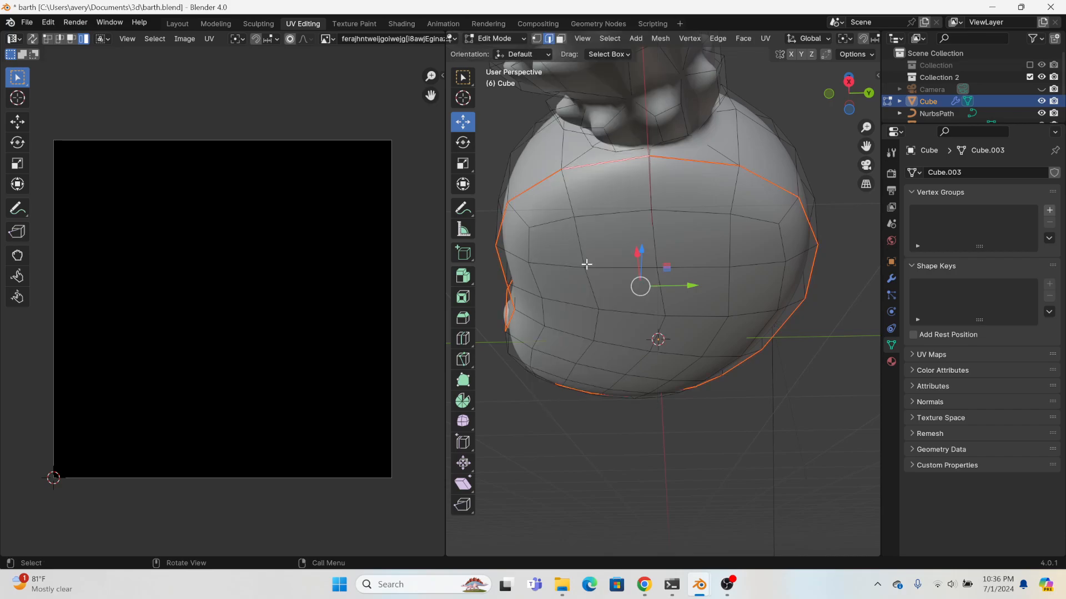
- Select the cat's entire mesh and unwrap it along the marked seams
middle_drag(588, 266, 747, 332)
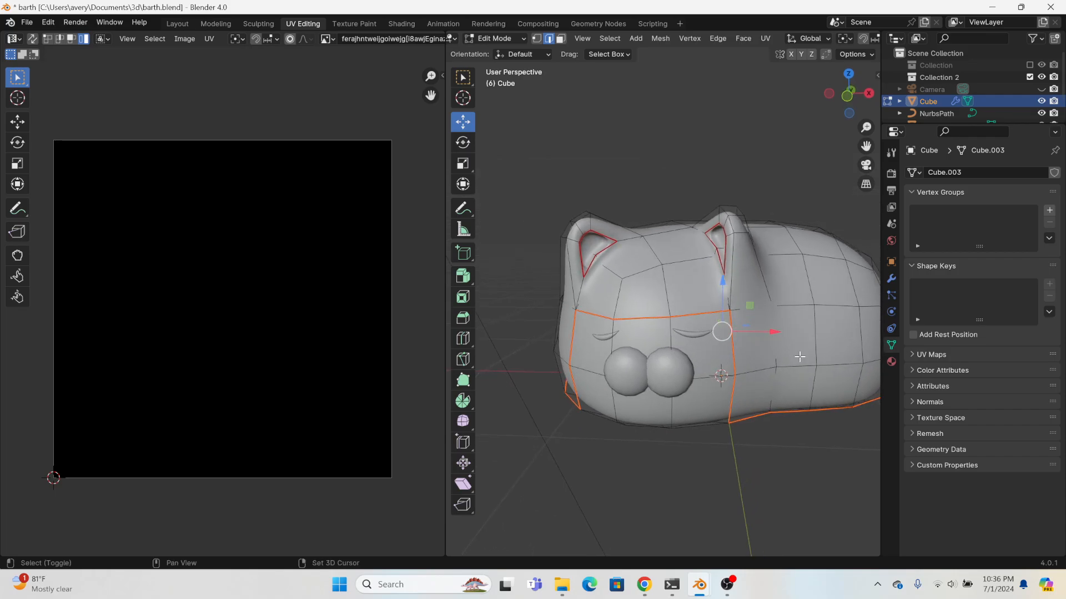
shift+middle_drag(800, 357, 628, 365)
middle_drag(787, 363, 784, 407)
middle_drag(701, 318, 616, 342)
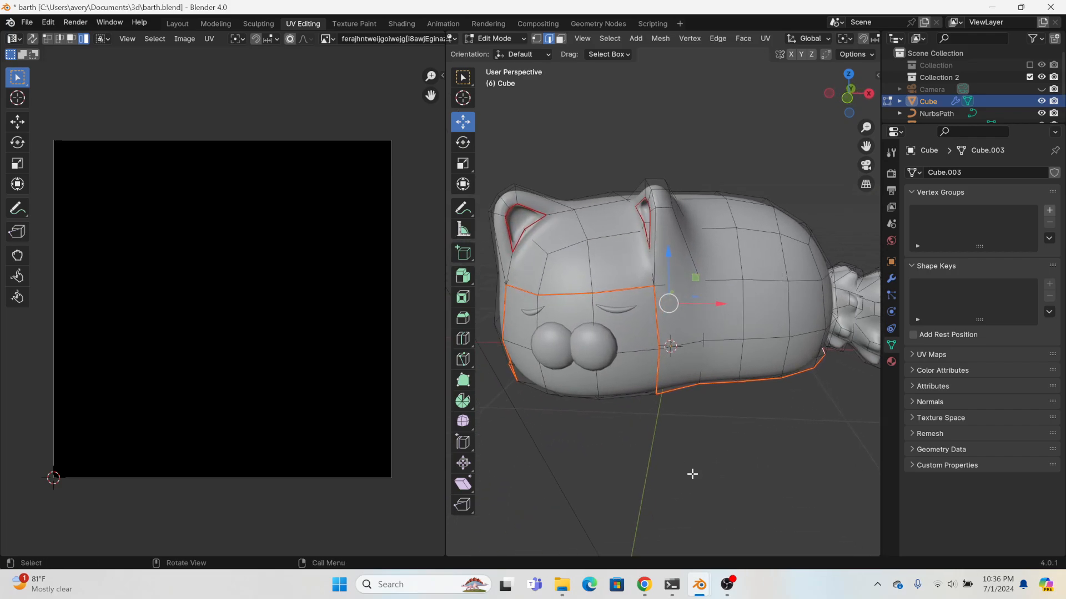
middle_drag(577, 206, 615, 157)
key(a)
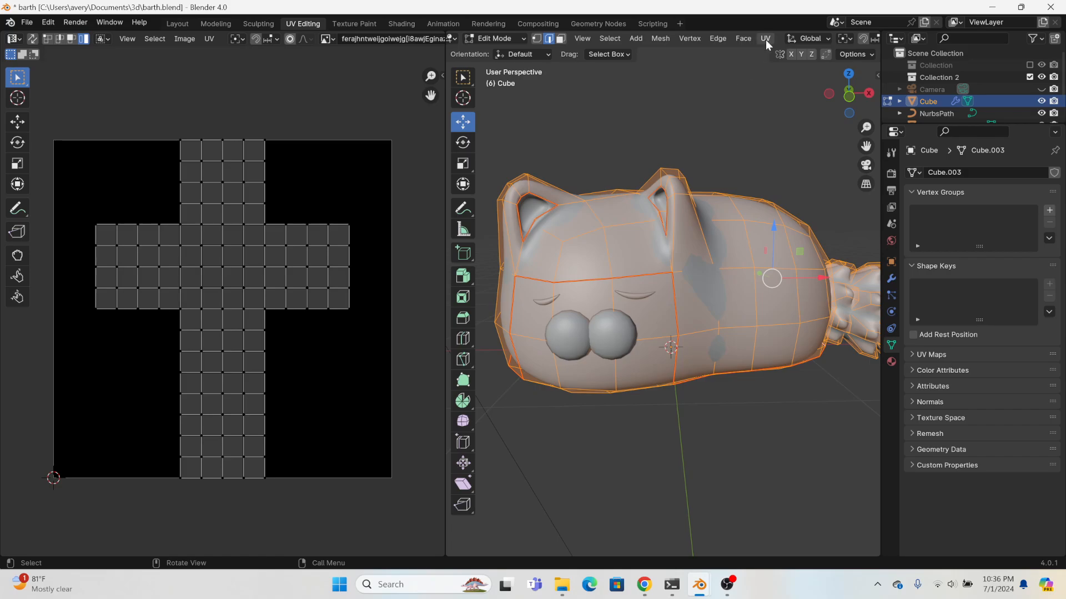
click(765, 39)
click(776, 53)
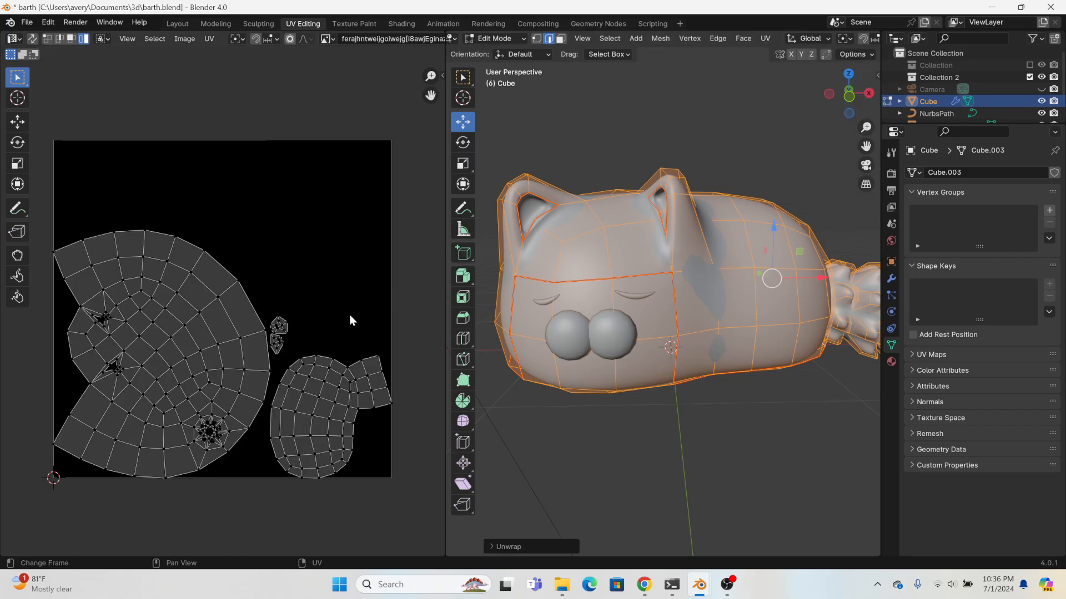
- Scale the large body UV island down and move it to the upper-left corner of the image
key(l)
key(s)
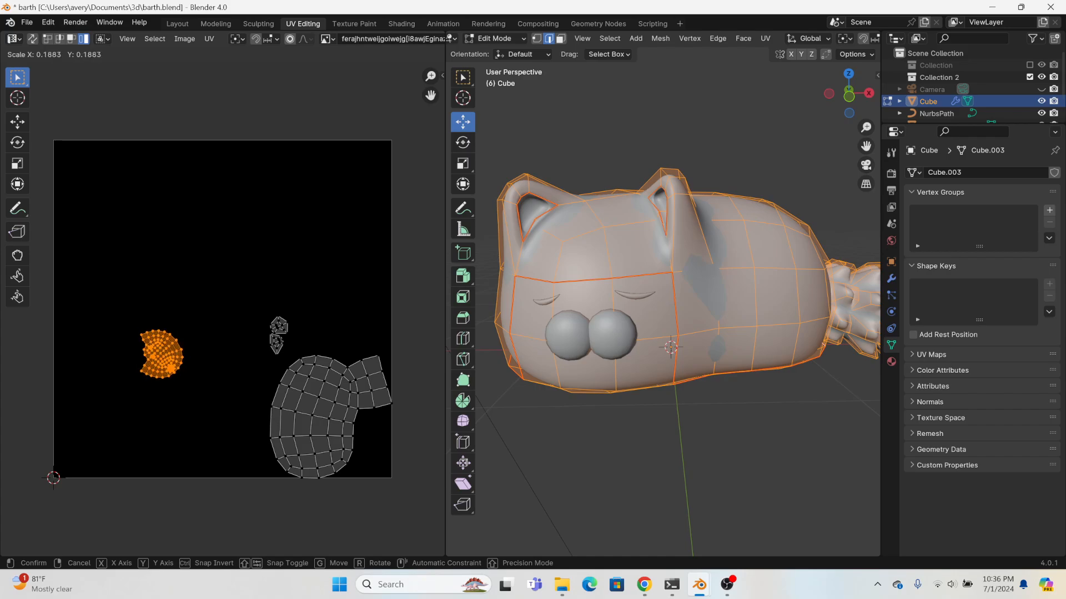
click(235, 335)
key(g)
click(174, 173)
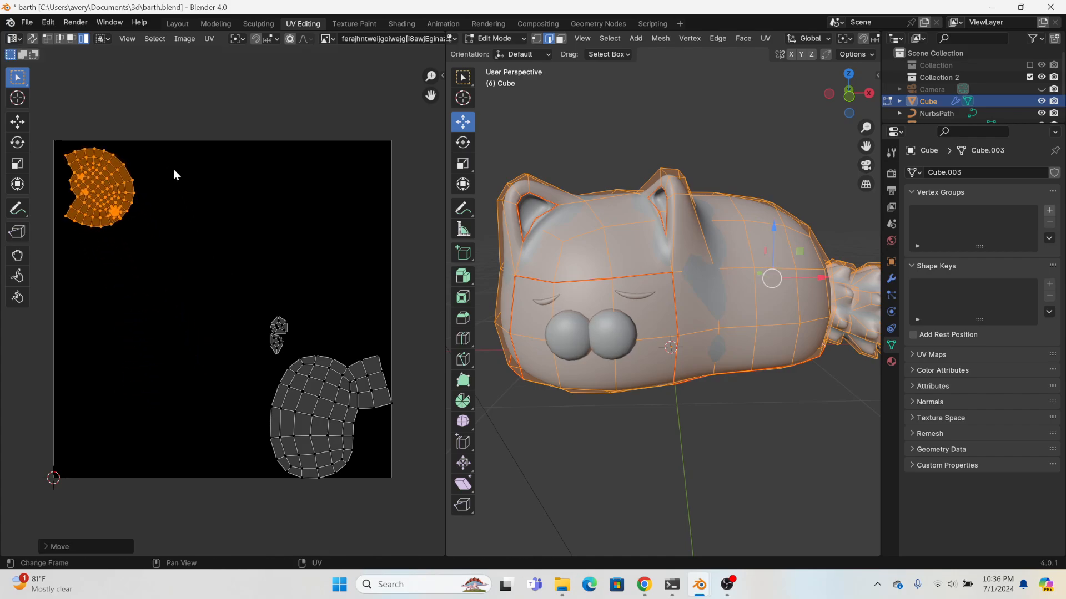
key(s)
click(164, 224)
- Move the two small ear UV islands together to the upper-right corner of the image
drag(294, 359, 295, 359)
key(g)
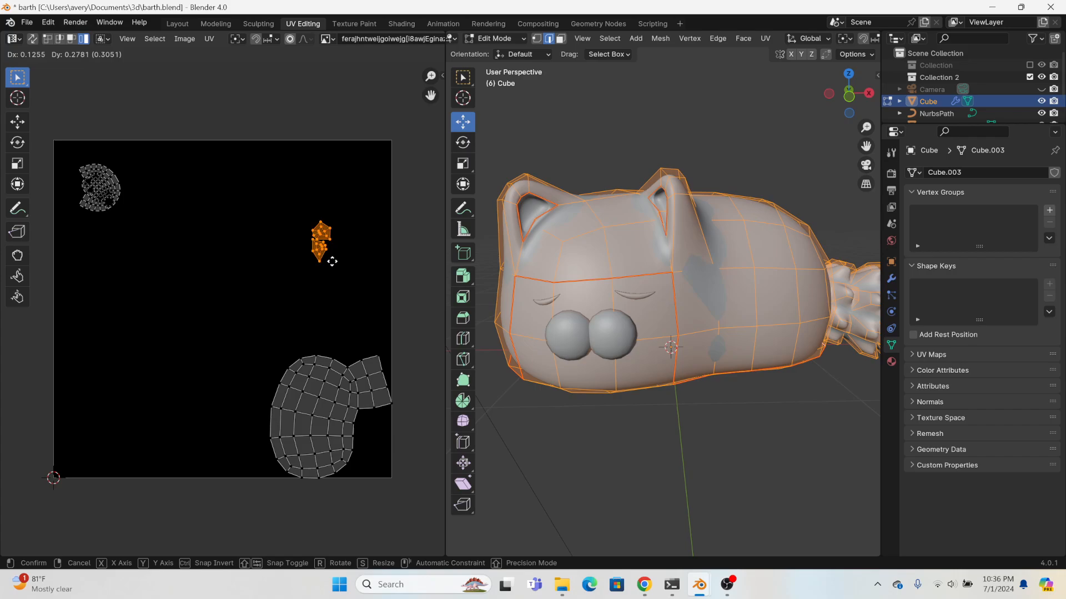
click(366, 195)
- Rotate, enlarge and reposition the face-and-belly UV island so it fills most of the image below the small islands
click(322, 410)
key(r)
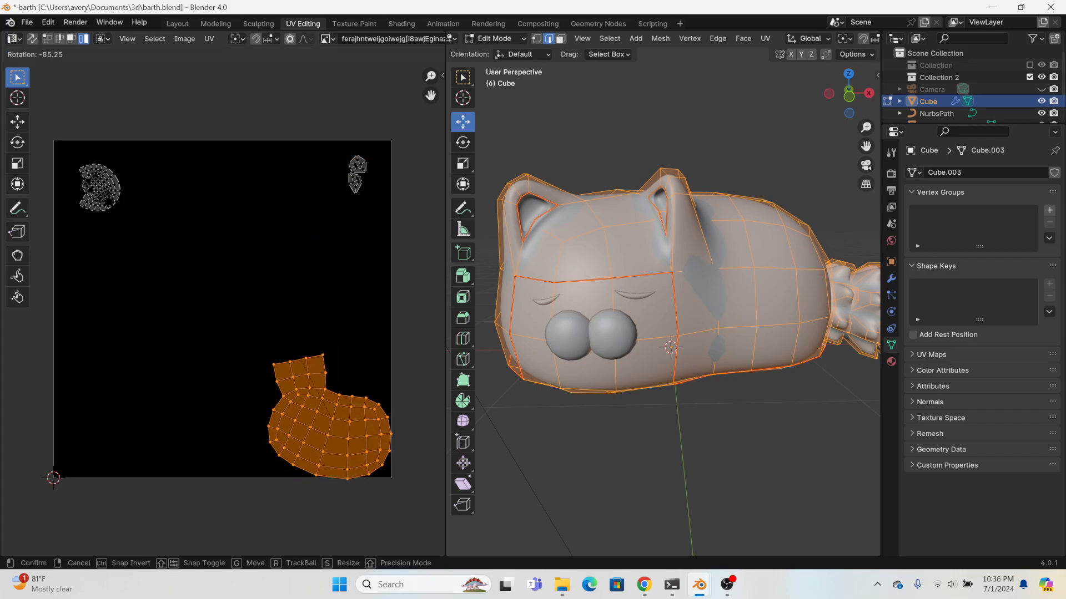
click(357, 423)
key(s)
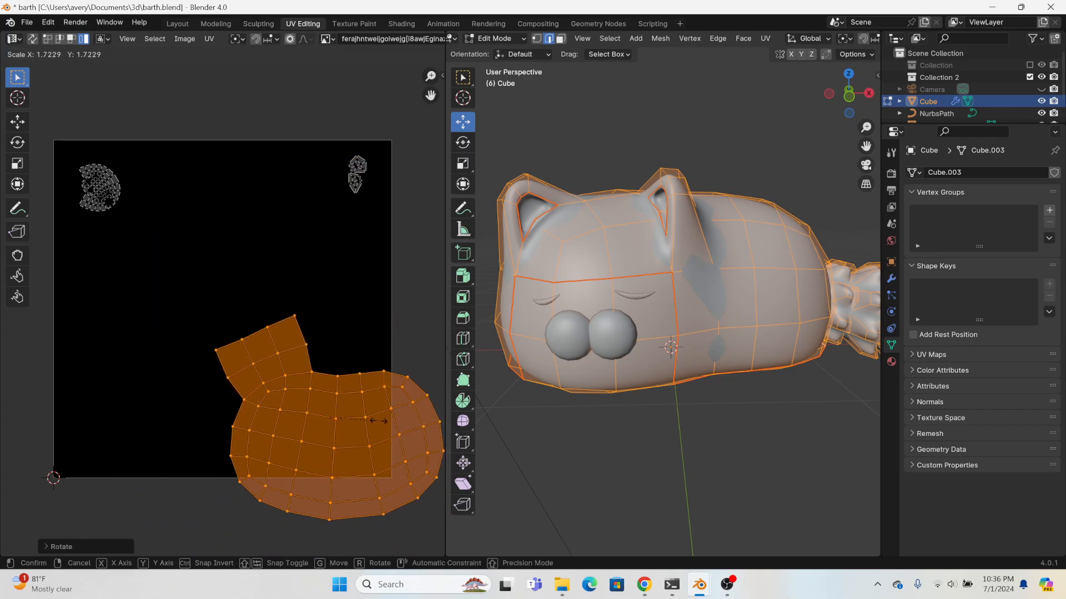
click(380, 430)
key(g)
click(331, 365)
key(r)
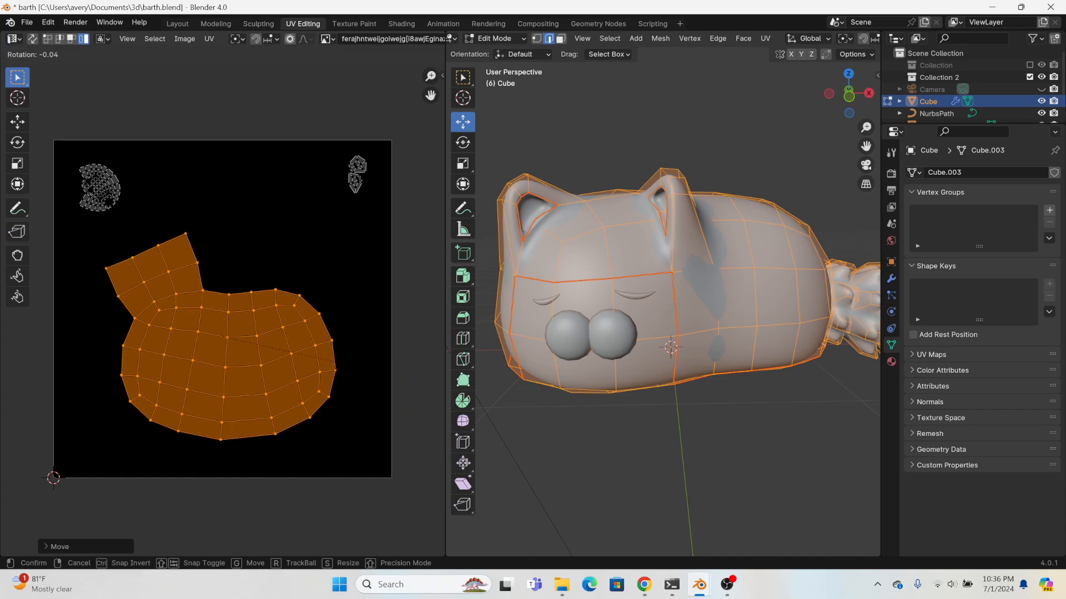
click(364, 352)
key(s)
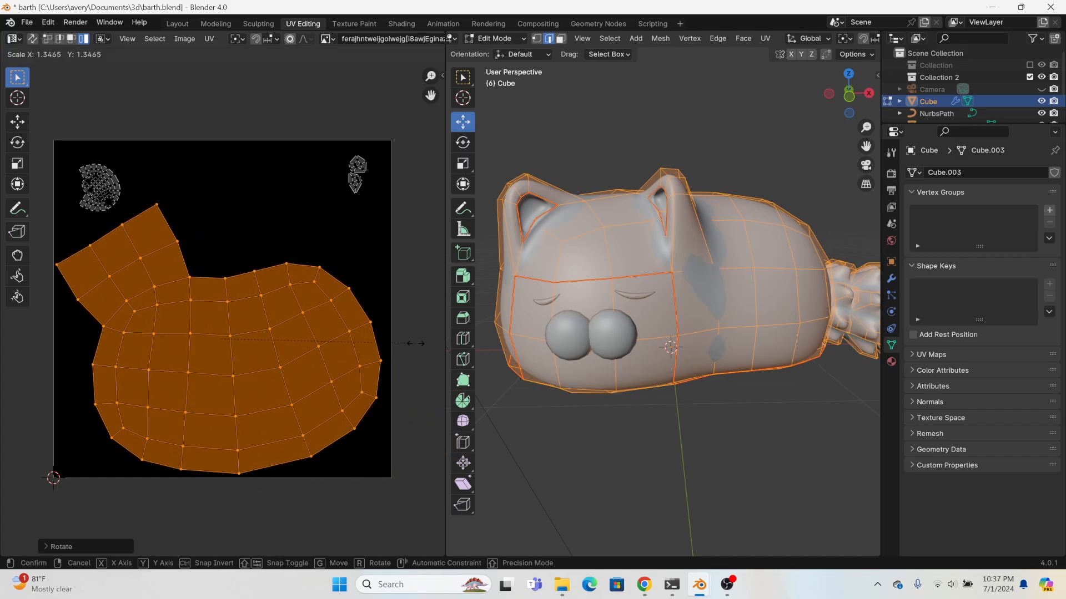
click(411, 349)
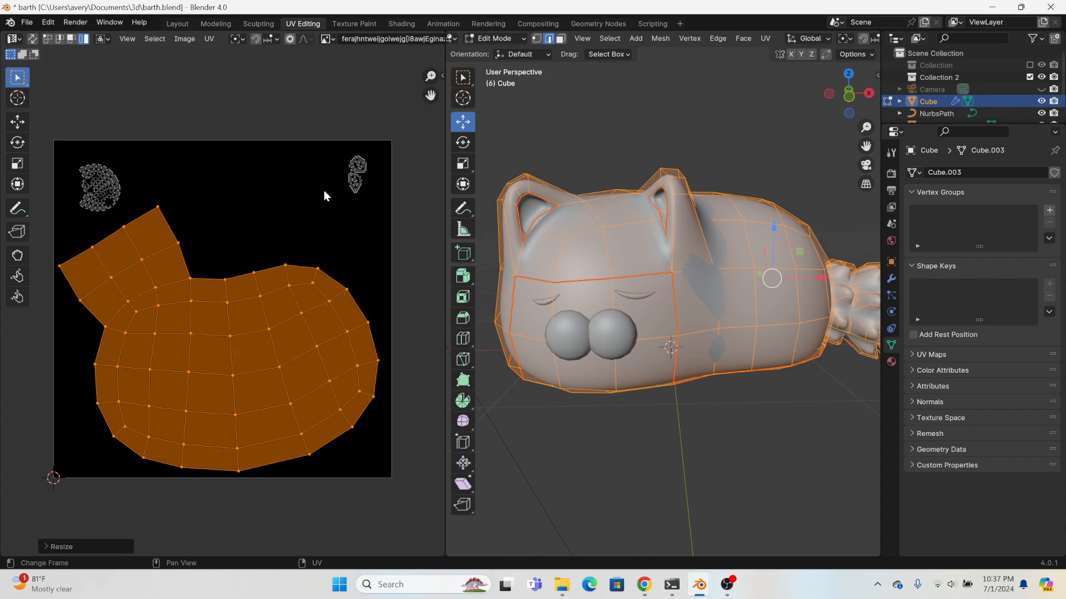
- Nudge the shrunken body UV island slightly up, away from the face-and-belly island
click(101, 191)
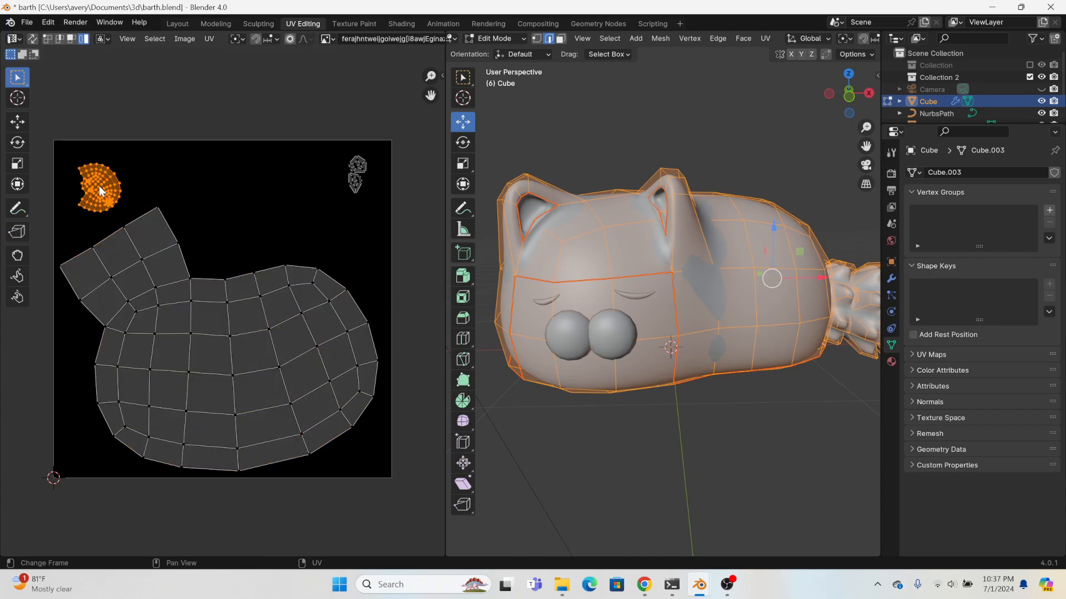
key(g)
click(98, 184)
- In the Texture Paint workspace, paint the body and face-and-belly UV islands dark blue on the texture image
click(376, 24)
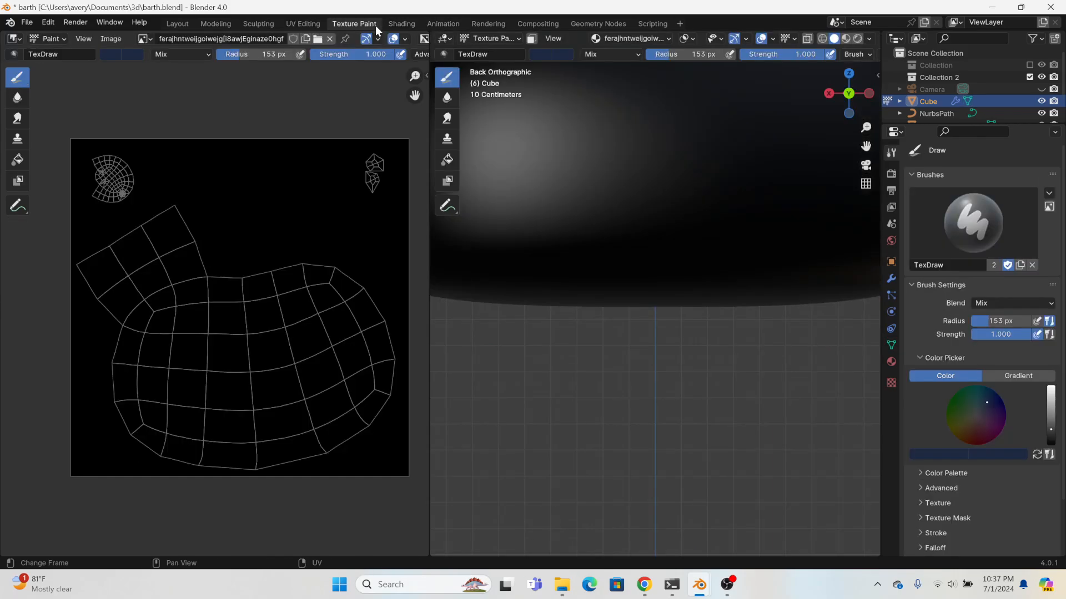
click(114, 54)
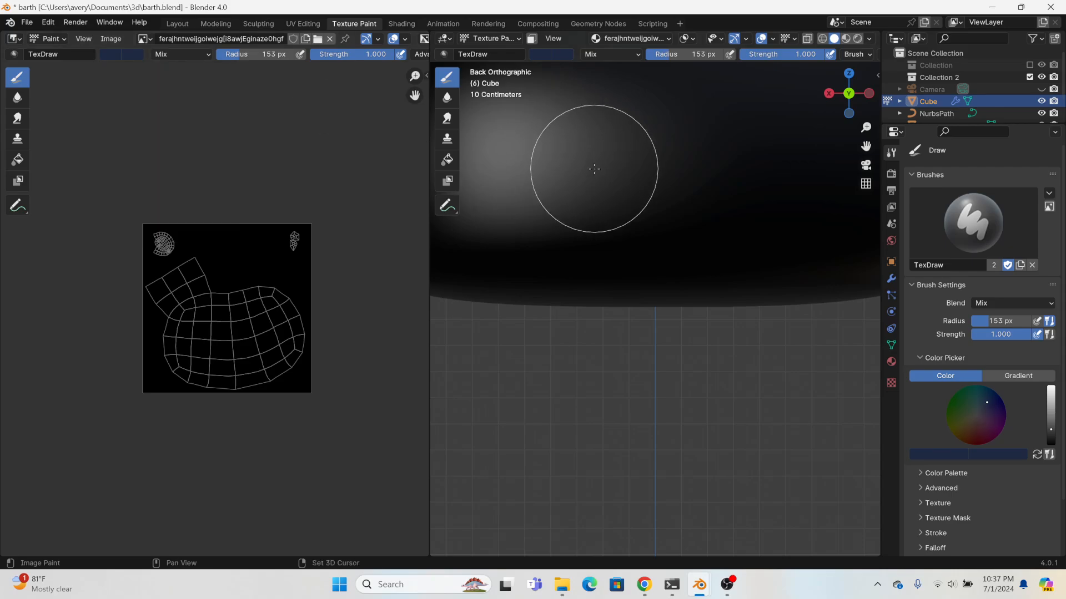
shift+middle_drag(594, 169, 619, 378)
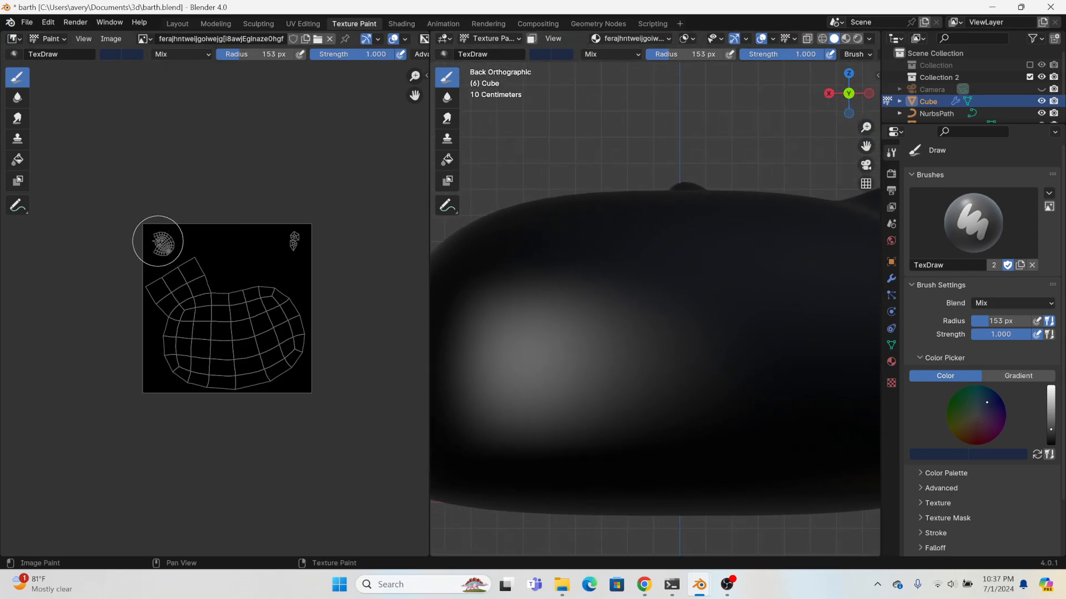
scroll(157, 241, up, 3)
mouse_move(97, 174)
mouse_down()
mouse_move(142, 271)
mouse_move(135, 373)
mouse_move(233, 374)
mouse_move(290, 409)
mouse_move(291, 279)
mouse_move(357, 452)
mouse_up()
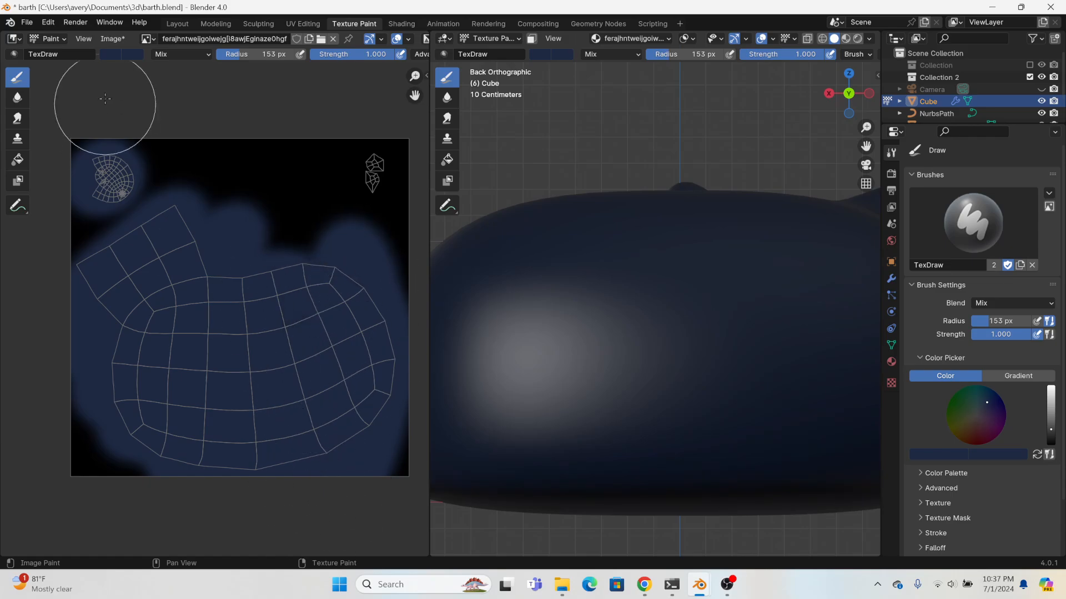
- Set the brush color to white and paint over the two small ear UV islands
click(116, 61)
drag(233, 96, 233, 66)
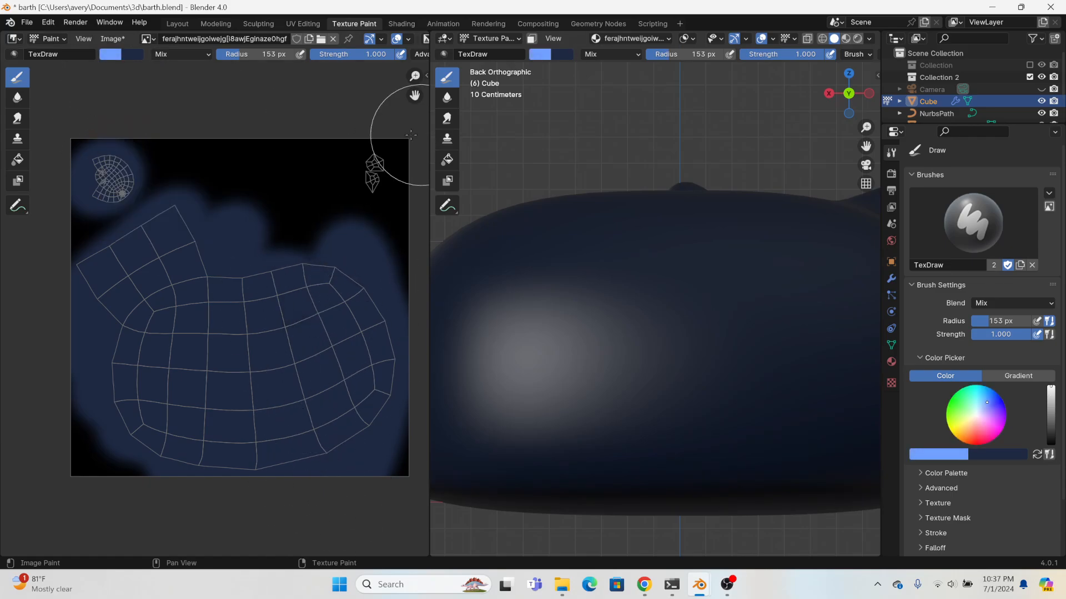
click(122, 57)
drag(224, 119, 224, 177)
click(114, 54)
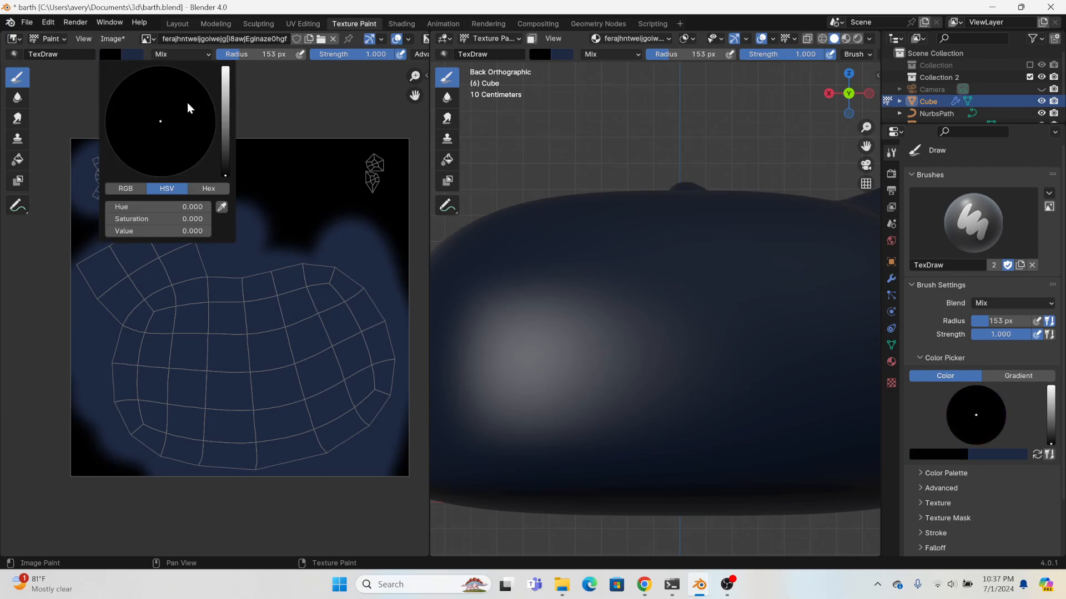
drag(224, 175, 225, 69)
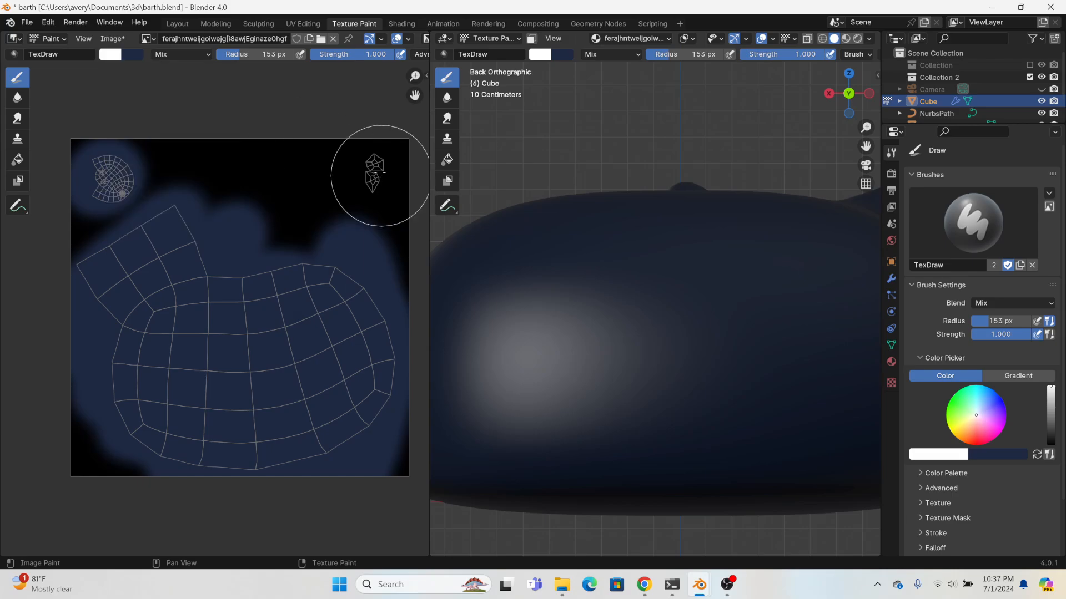
drag(381, 178, 372, 176)
- Try to paint the whole face-and-belly UV island white directly on the texture image
mouse_move(675, 424)
middle_down()
mouse_move(451, 399)
mouse_move(596, 397)
mouse_move(555, 385)
mouse_move(571, 369)
middle_up()
scroll(580, 355, up, 3)
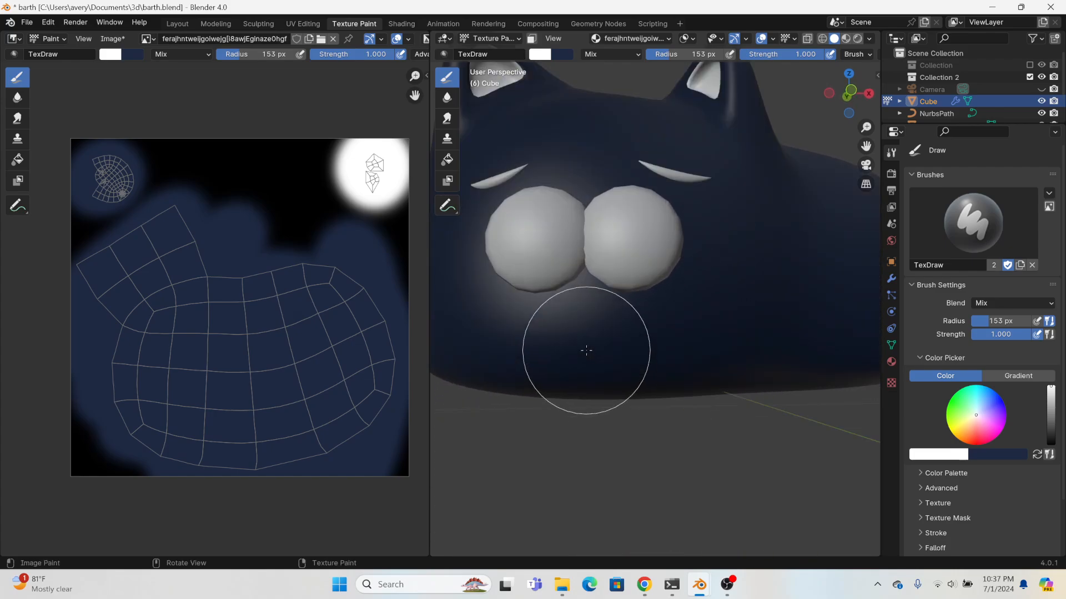
mouse_move(315, 329)
mouse_down()
mouse_move(311, 303)
mouse_move(173, 361)
mouse_move(129, 354)
mouse_move(285, 347)
mouse_move(341, 421)
mouse_move(157, 443)
mouse_move(365, 384)
mouse_up()
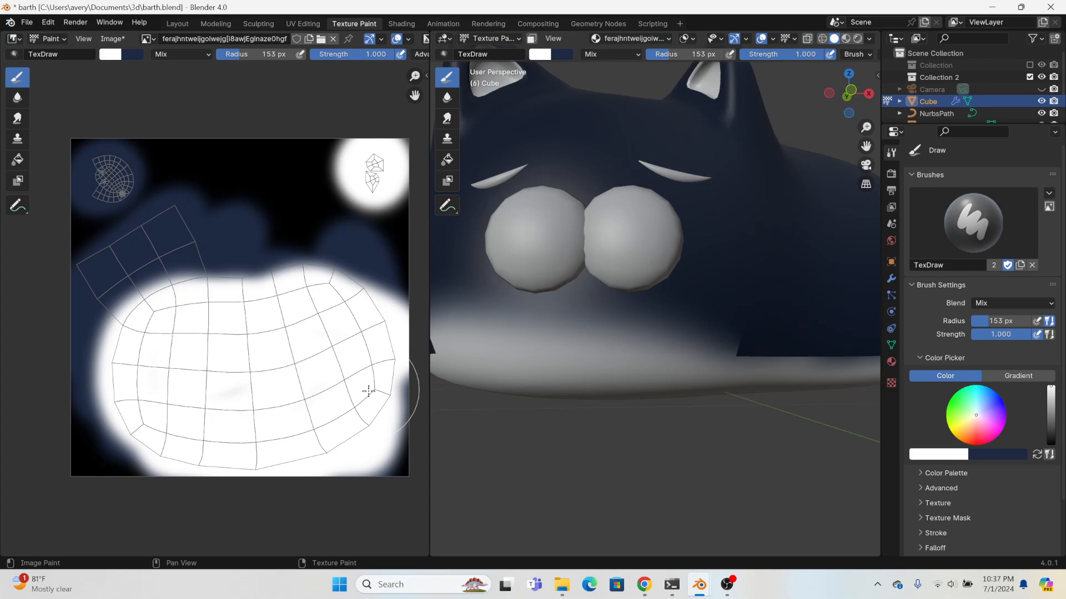
middle_drag(489, 399, 516, 408)
scroll(374, 324, up, 1)
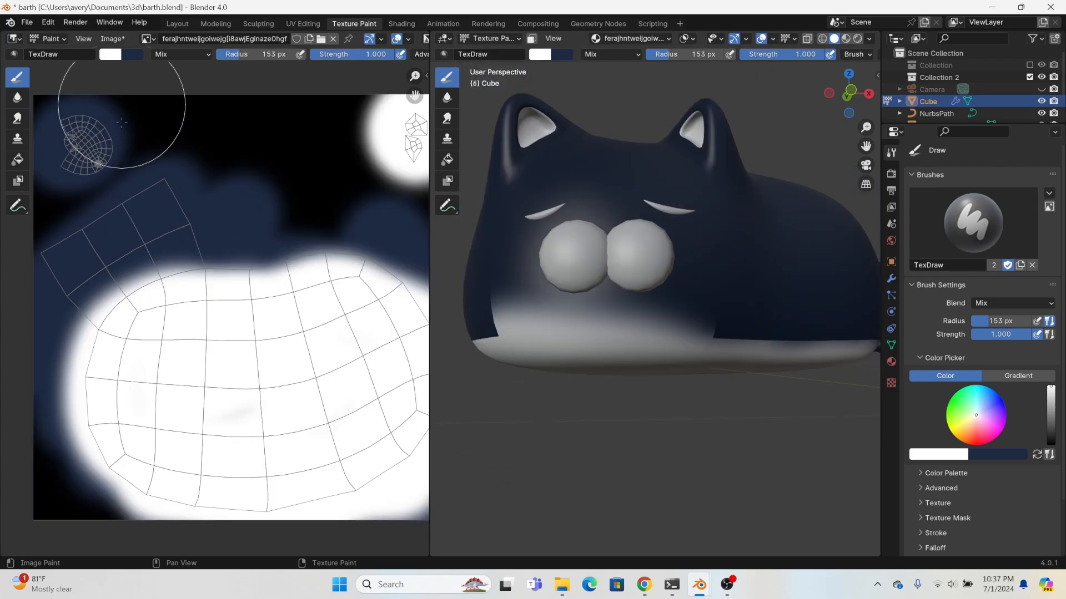
key(ctrl+z)
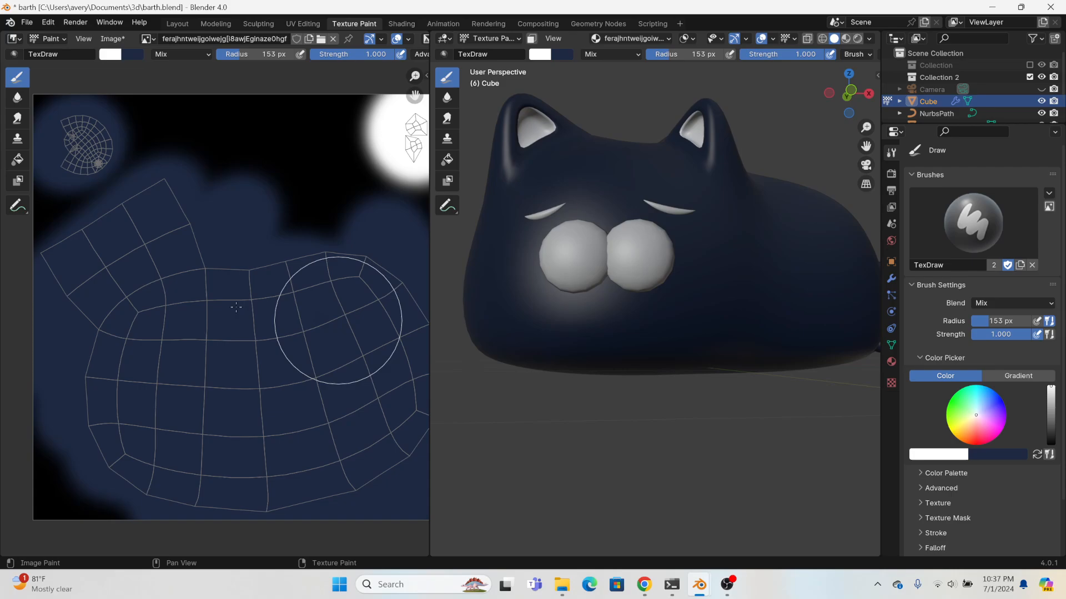
- Paint a white patch below the muzzle on the model and restrict painting to the face-and-belly faces with the paint mask
mouse_move(610, 290)
mouse_down()
mouse_move(605, 306)
mouse_move(594, 294)
mouse_move(580, 339)
mouse_move(608, 334)
mouse_move(626, 355)
mouse_move(567, 333)
mouse_move(594, 333)
mouse_move(600, 256)
mouse_up()
click(531, 39)
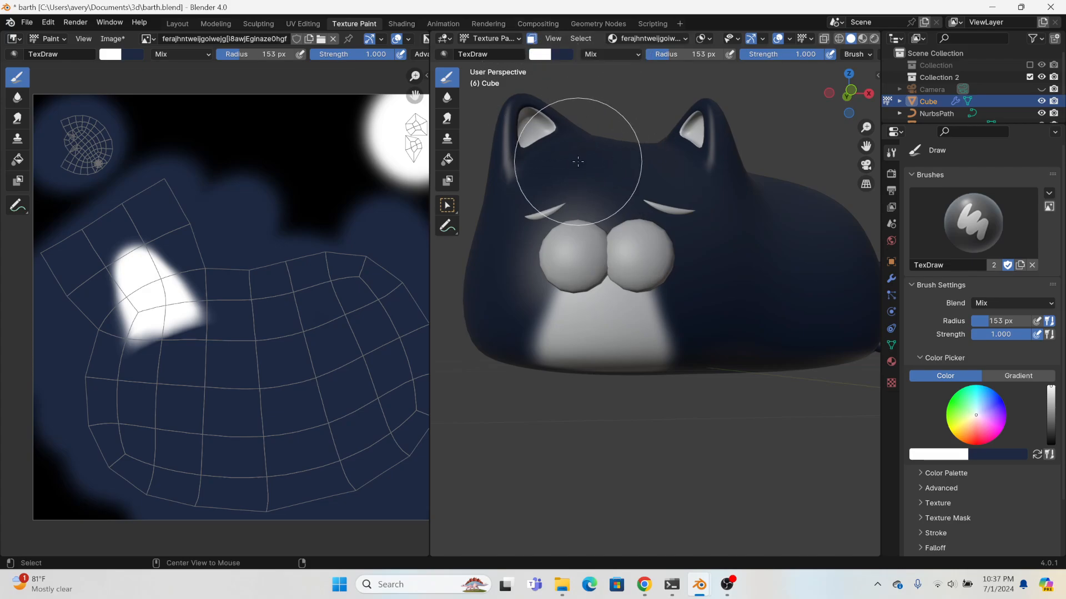
key(alt+a)
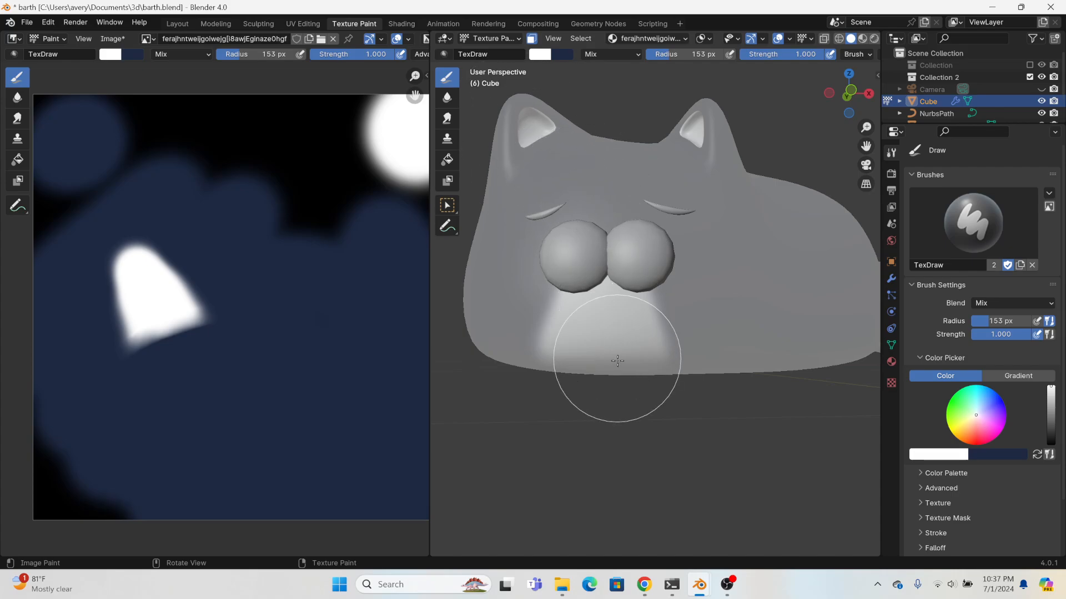
key(l)
- Paint the cat's belly white from the bottom view, leaving a soft dark blue rim around its edge
middle_drag(617, 353, 623, 264)
mouse_move(623, 264)
mouse_down()
mouse_move(576, 190)
mouse_move(593, 175)
mouse_move(552, 226)
mouse_move(535, 272)
mouse_up()
click(852, 103)
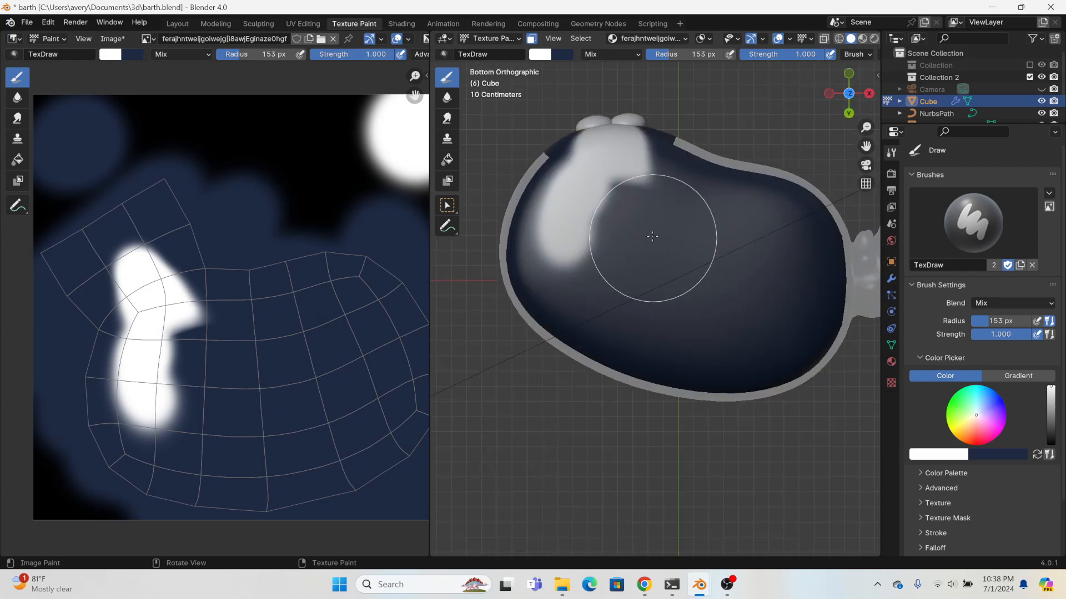
mouse_move(638, 267)
mouse_down()
mouse_move(597, 202)
mouse_move(626, 285)
mouse_move(602, 194)
mouse_move(574, 245)
mouse_move(611, 309)
mouse_move(573, 277)
mouse_move(654, 331)
mouse_move(724, 344)
mouse_move(790, 333)
mouse_move(794, 239)
mouse_move(732, 199)
mouse_move(630, 172)
mouse_move(723, 286)
mouse_move(621, 238)
mouse_up()
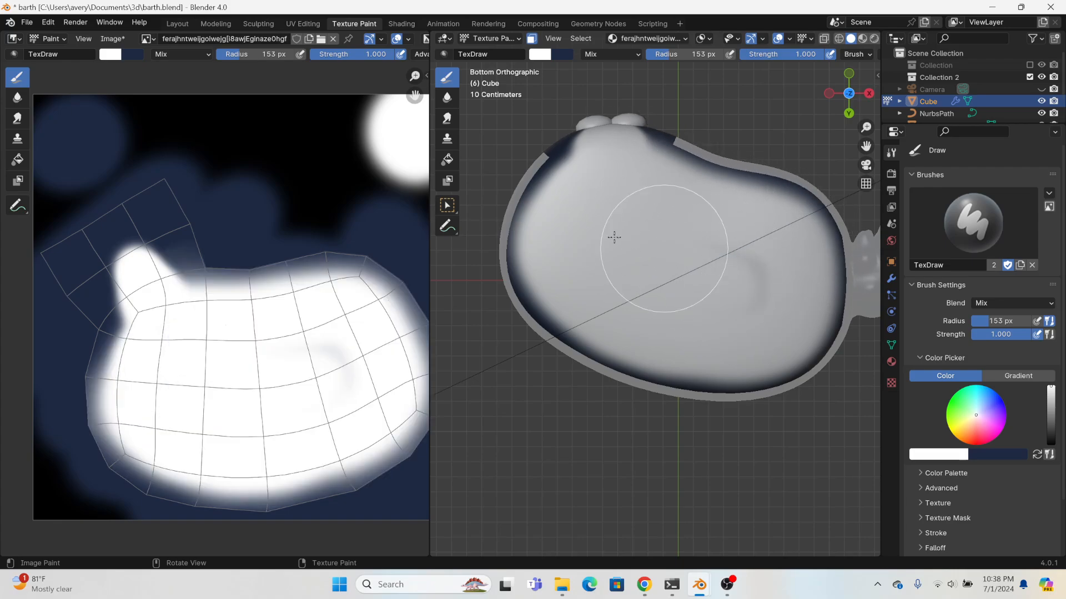
middle_drag(621, 238, 707, 255)
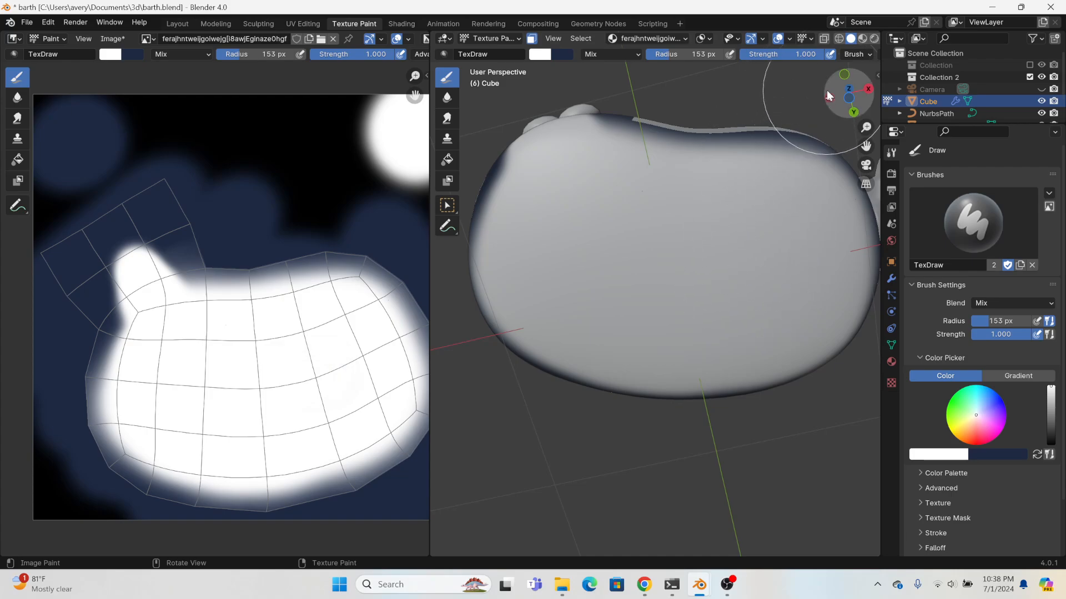
- From the front view, widen the white patch below the muzzle toward both lower corners of the face
click(846, 77)
scroll(566, 388, up, 5)
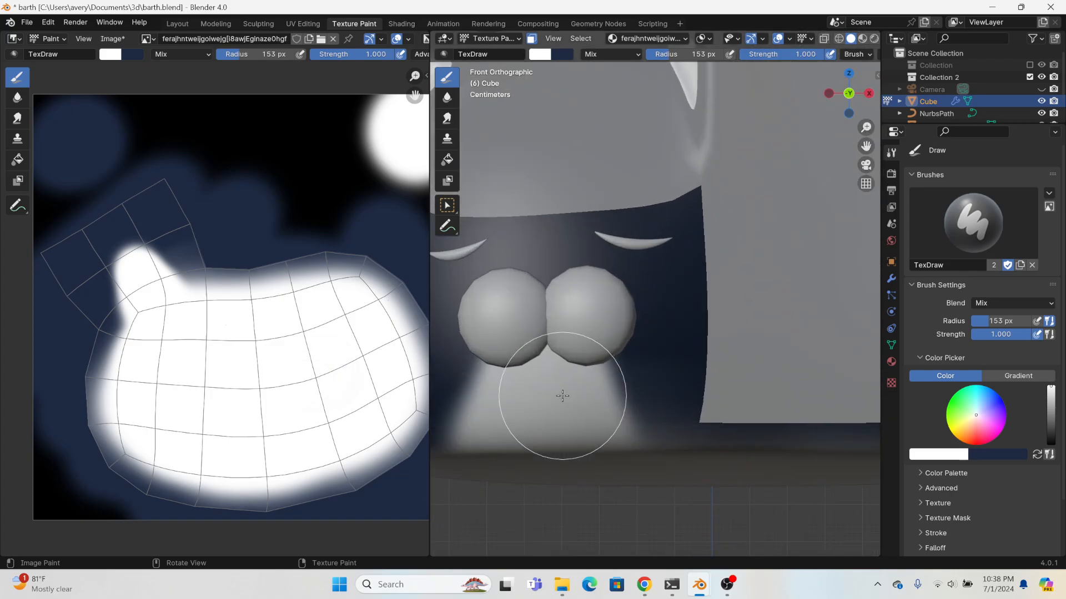
mouse_move(594, 421)
mouse_down()
mouse_move(583, 393)
mouse_move(613, 440)
mouse_move(690, 490)
mouse_move(537, 458)
mouse_up()
scroll(537, 458, down, 2)
mouse_move(636, 349)
mouse_down()
mouse_move(547, 442)
mouse_move(661, 385)
mouse_up()
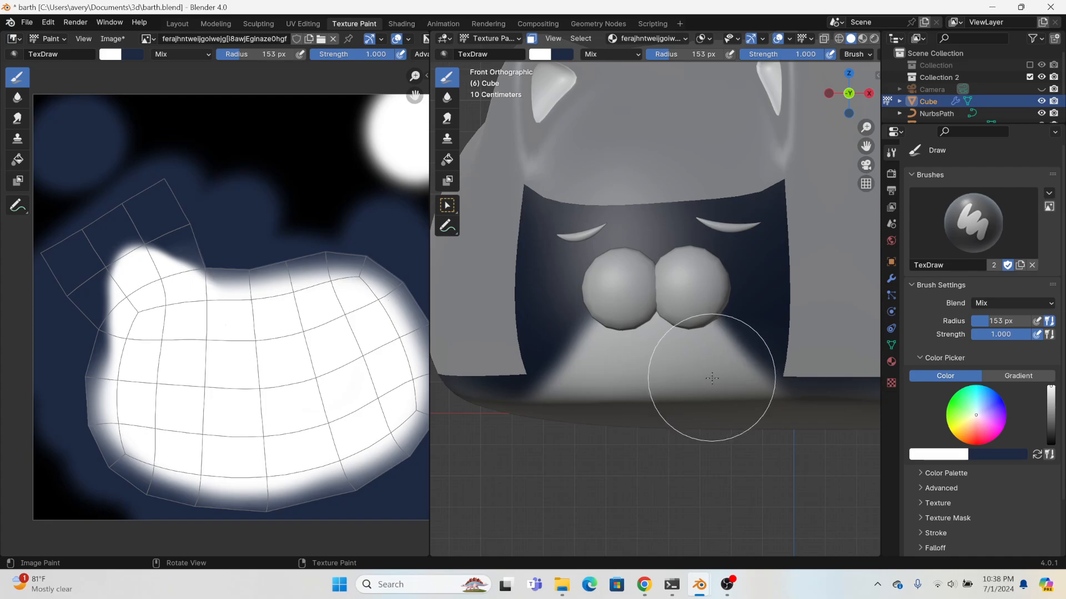
- Examine the white patch below the muzzle from an angle and from the front
scroll(613, 464, down, 2)
scroll(614, 464, up, 5)
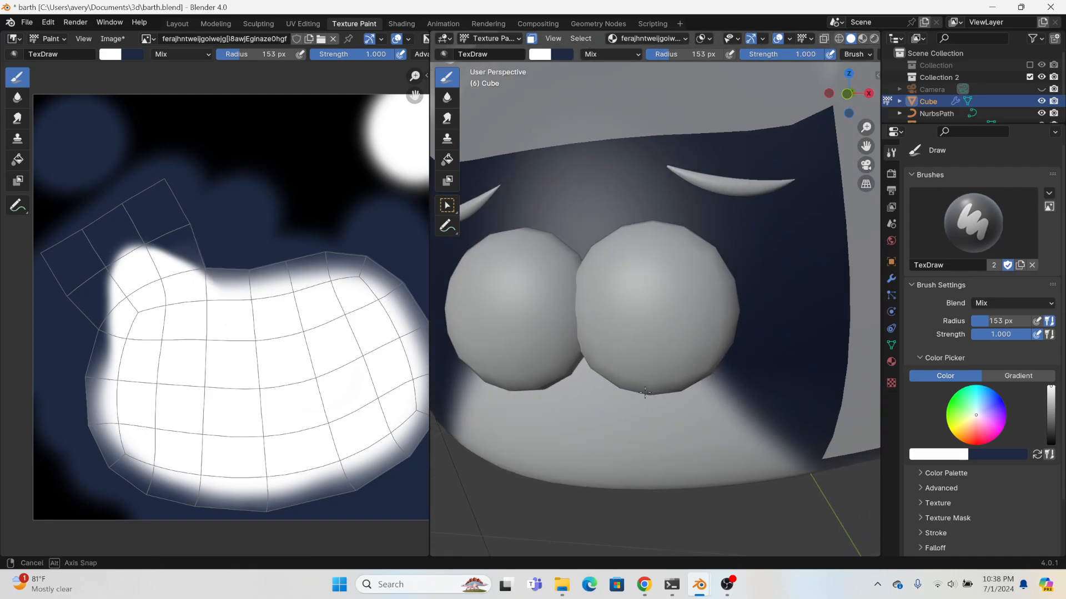
mouse_move(638, 422)
middle_down()
mouse_move(674, 342)
mouse_move(631, 404)
middle_up()
scroll(637, 383, down, 4)
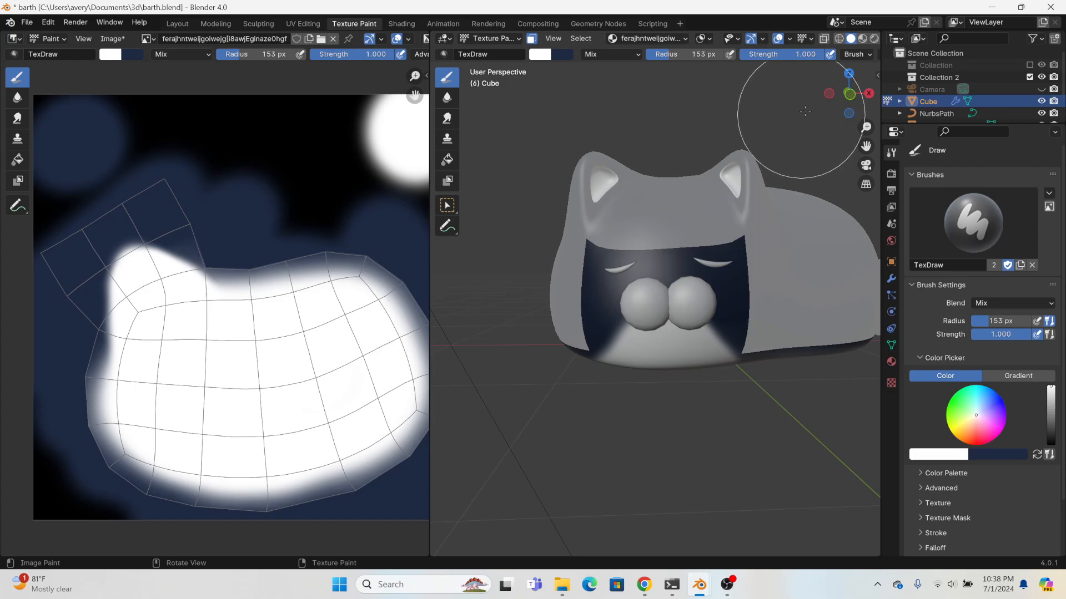
click(850, 95)
scroll(709, 380, up, 3)
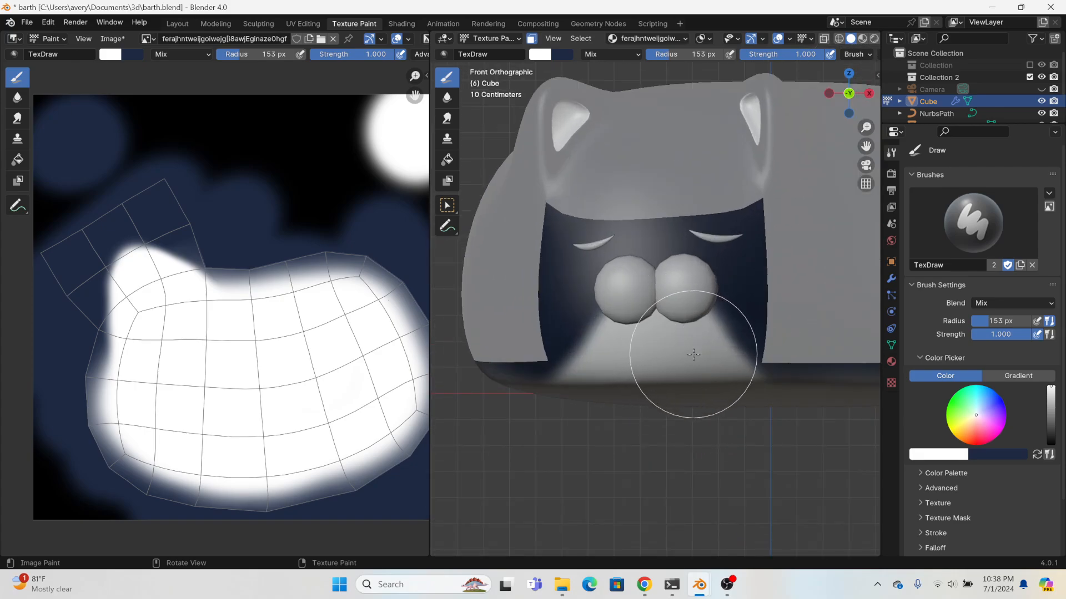
scroll(541, 194, down, 1)
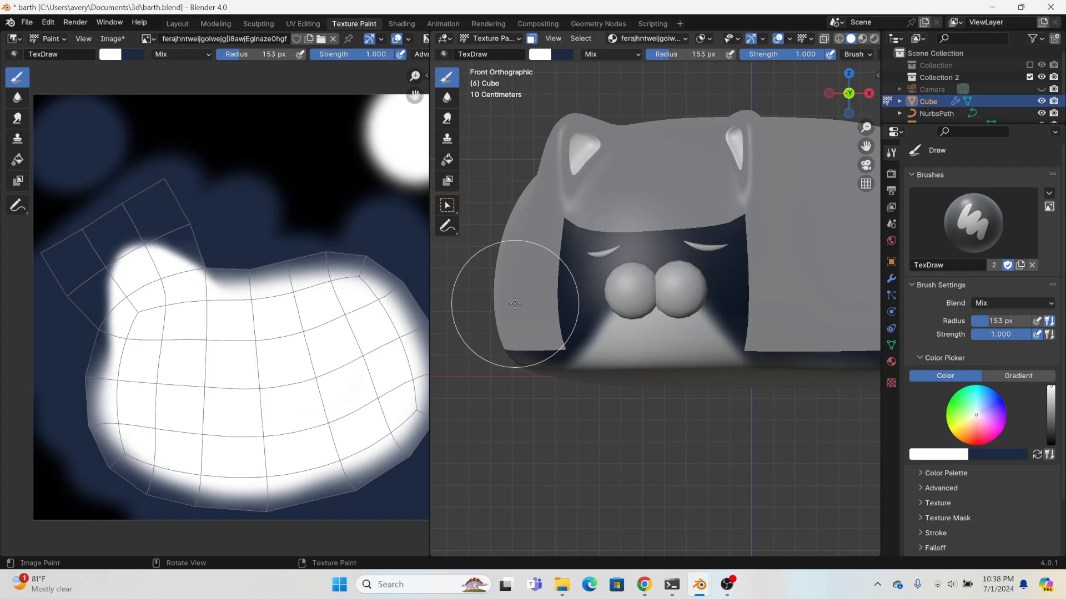
scroll(507, 288, down, 2)
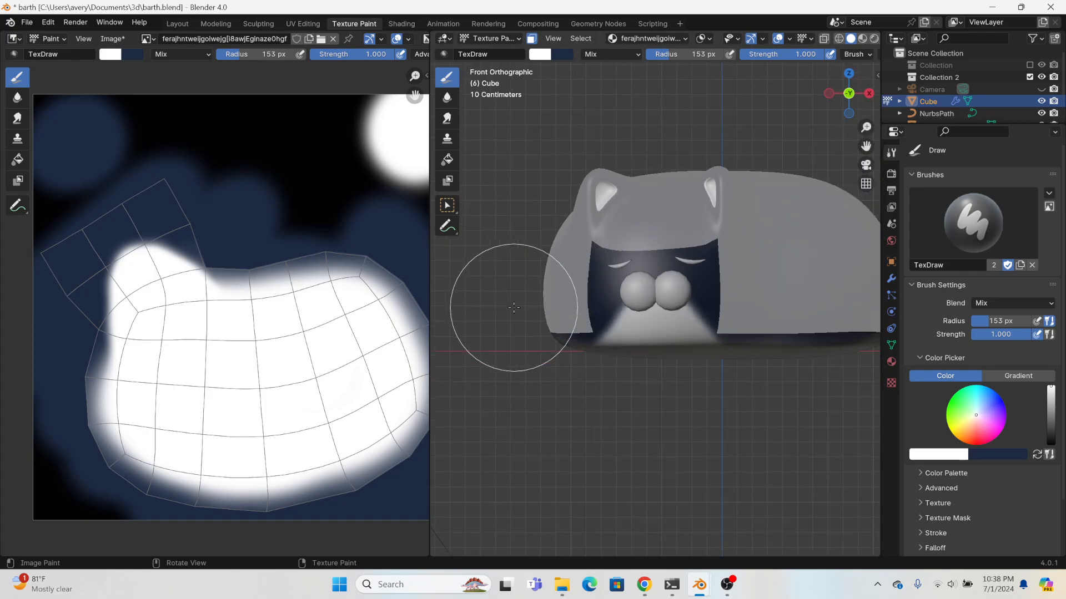
- Select the curved eye shapes in the Layout workspace and examine the painted face around them
click(178, 25)
scroll(395, 303, up, 3)
click(468, 287)
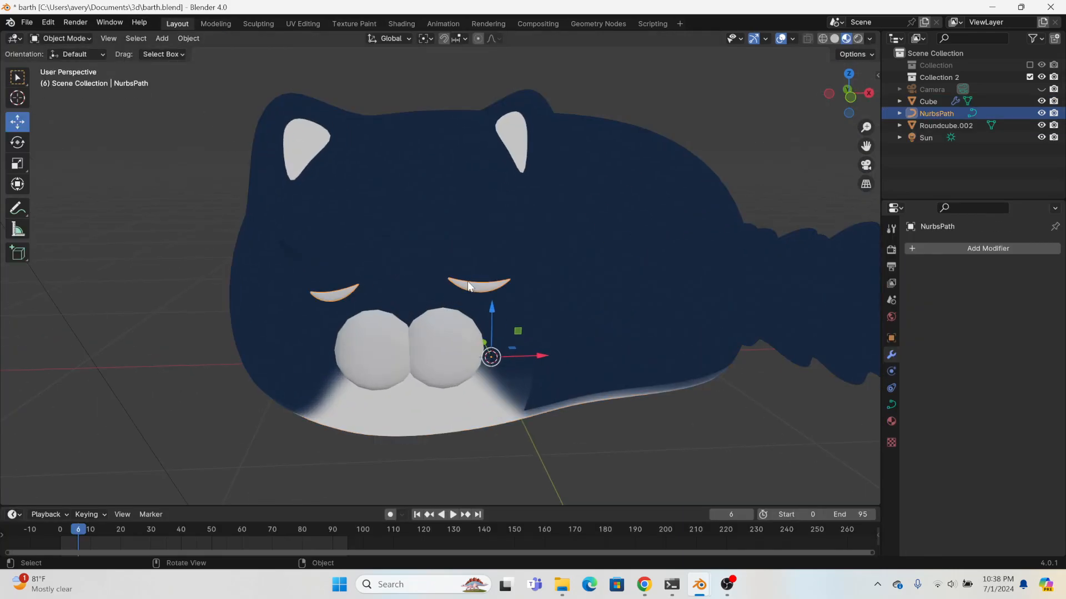
middle_drag(468, 287, 449, 255)
scroll(270, 309, up, 2)
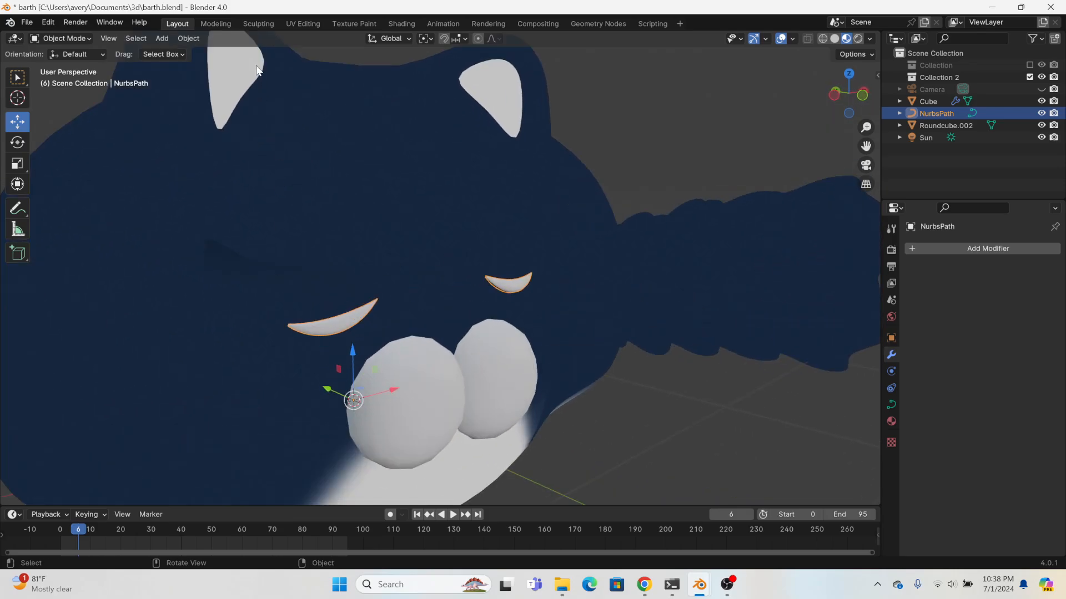
- Sample the dark blue from the painted texture as the brush color in the Texture Paint workspace
click(259, 24)
click(299, 24)
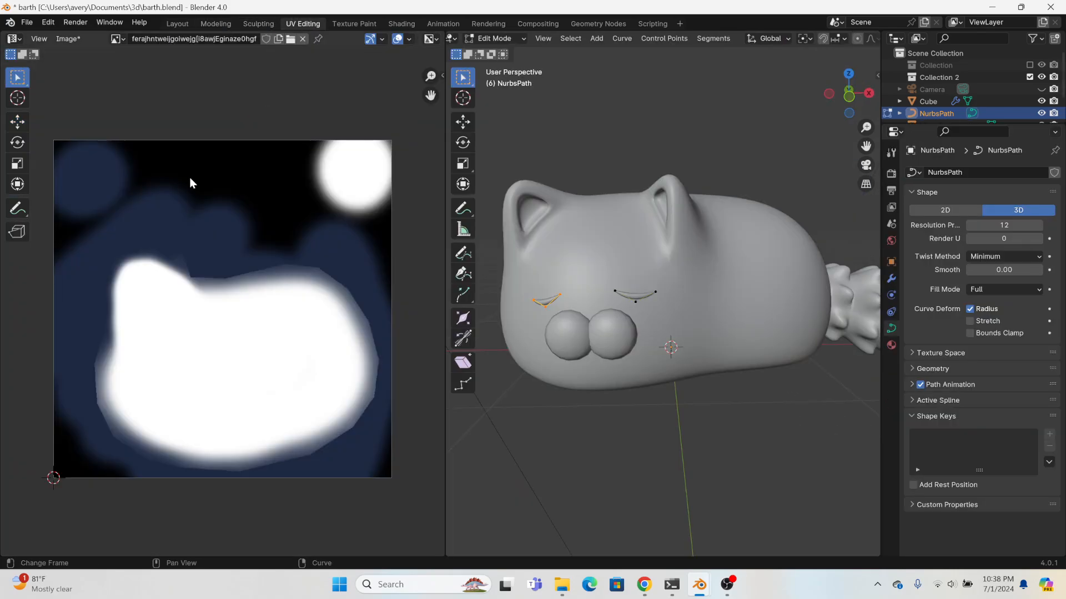
click(355, 23)
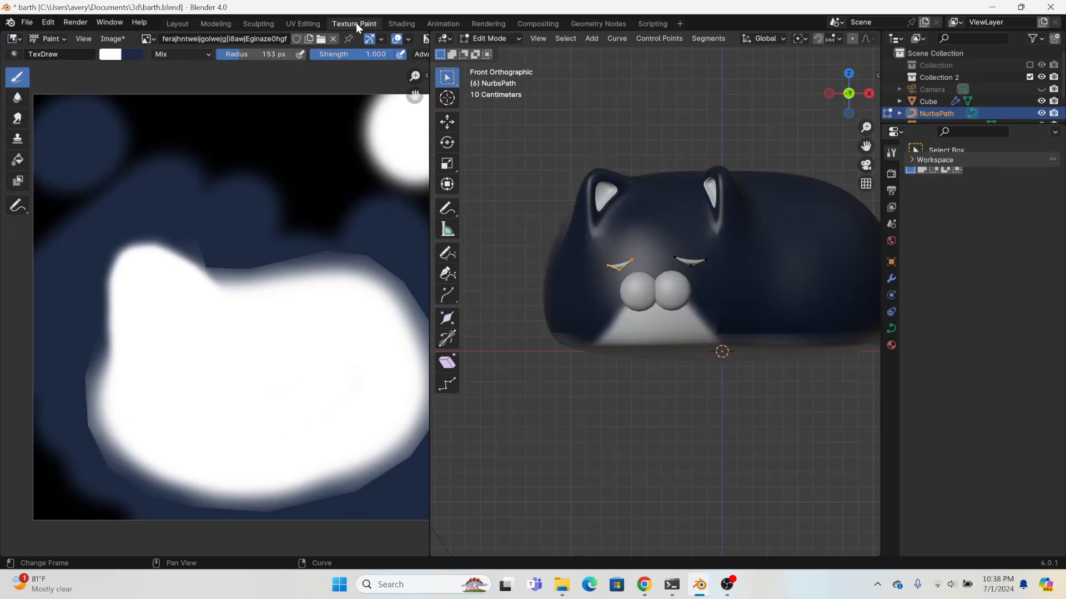
click(109, 54)
click(222, 207)
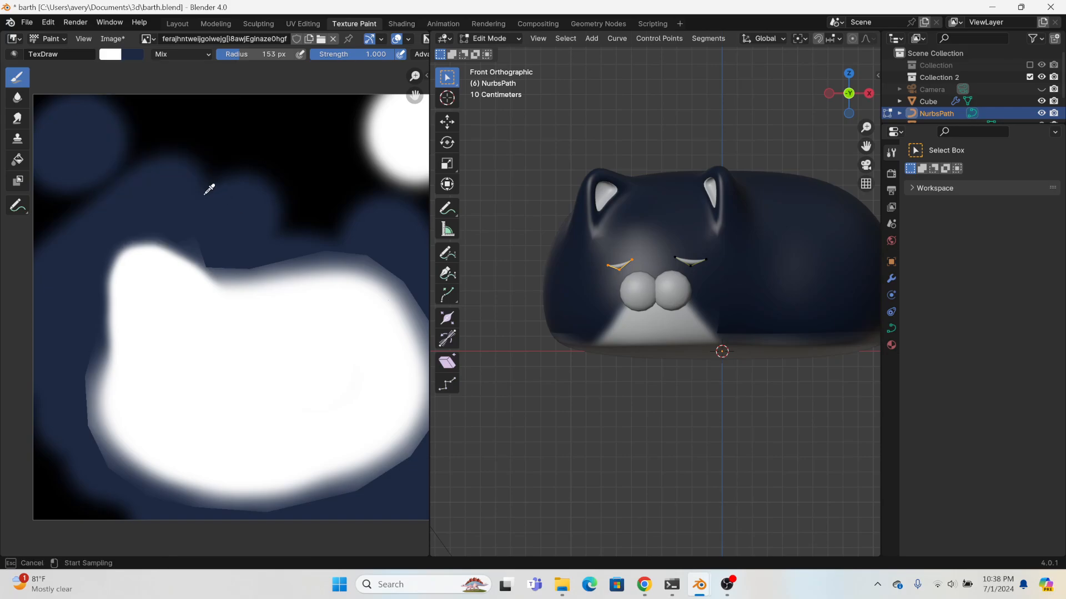
click(176, 187)
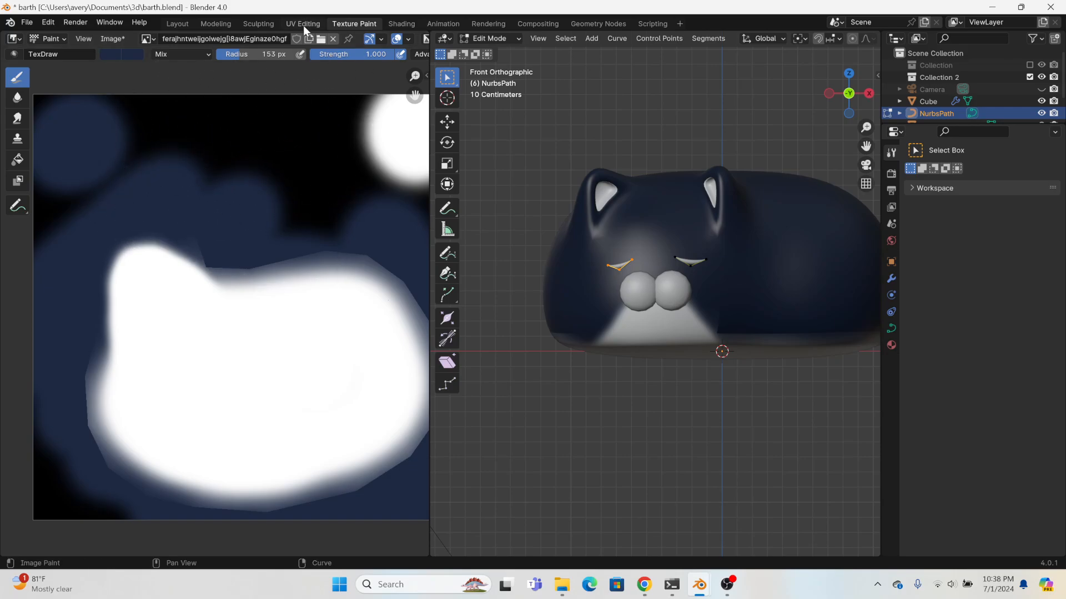
- Reselect the cat's body mesh and compare its UV islands with the painted texture and the shaded model in Layout
click(164, 24)
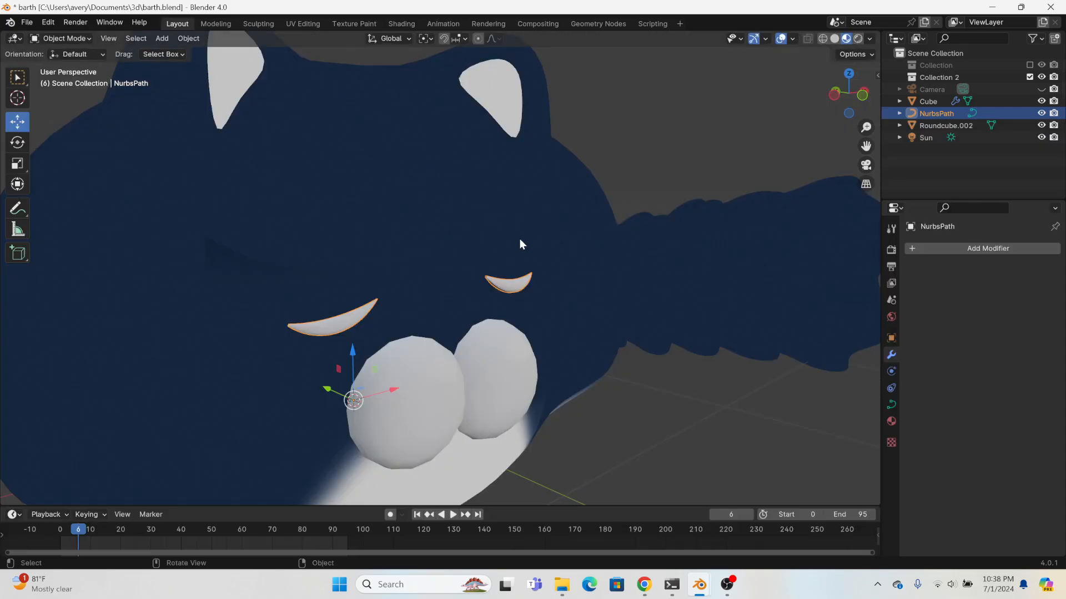
click(289, 24)
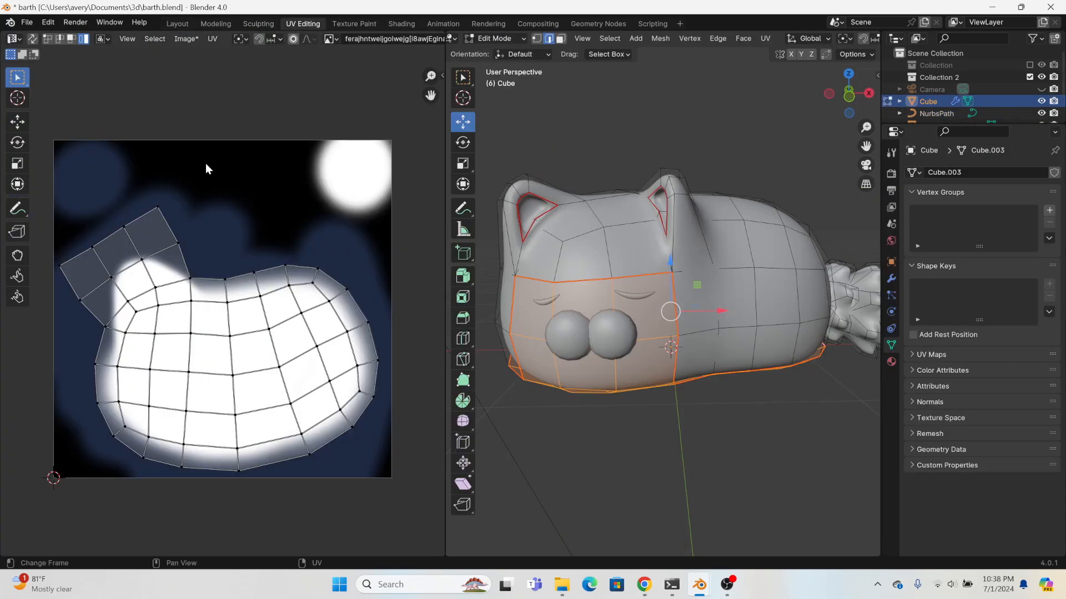
click(367, 25)
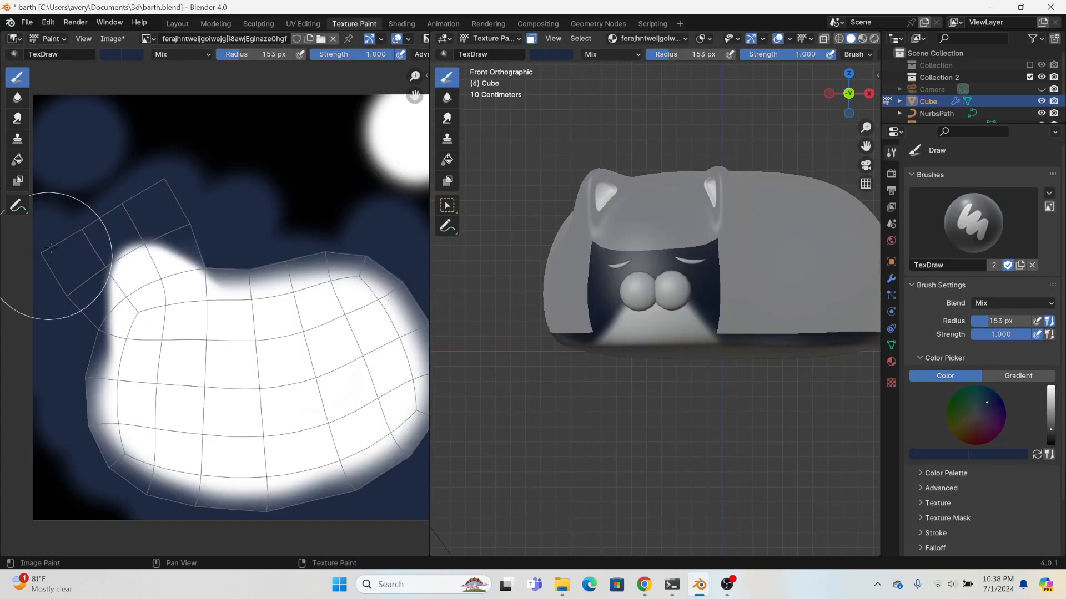
scroll(98, 242, down, 1)
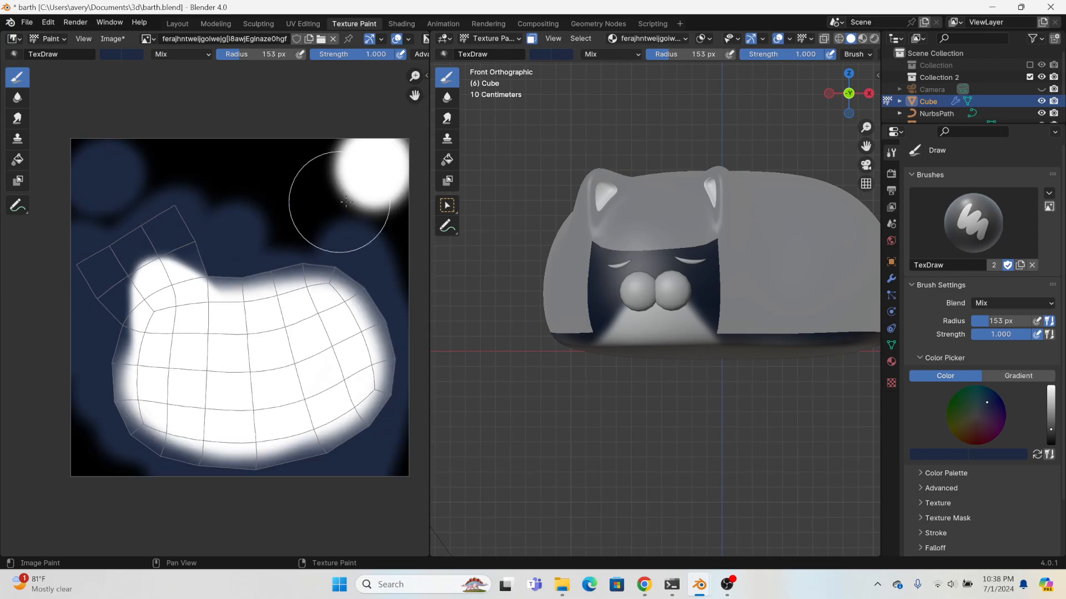
scroll(346, 201, up, 3)
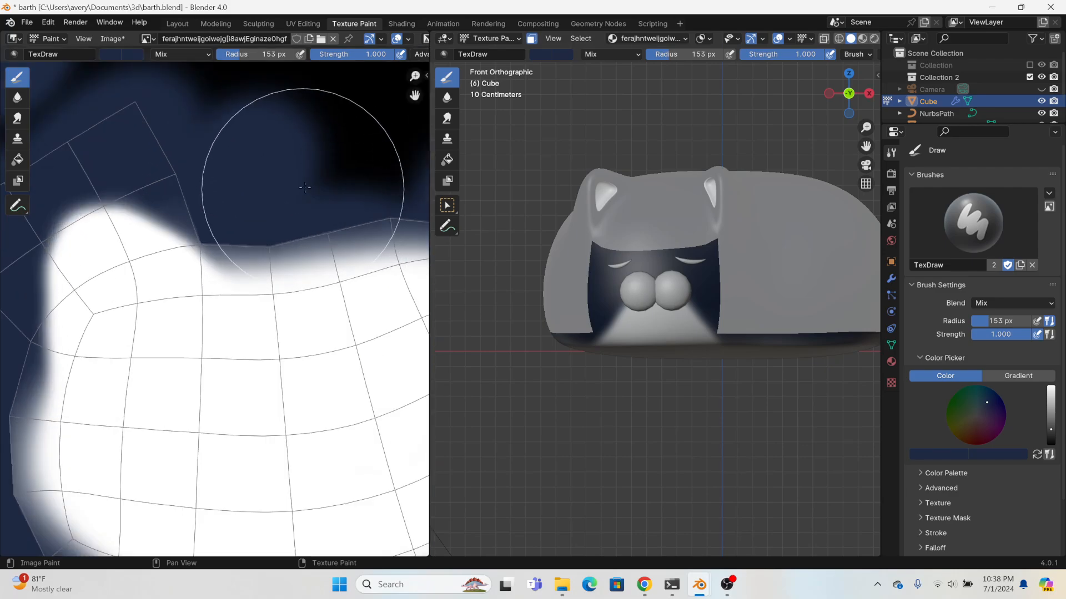
click(178, 25)
scroll(381, 148, up, 3)
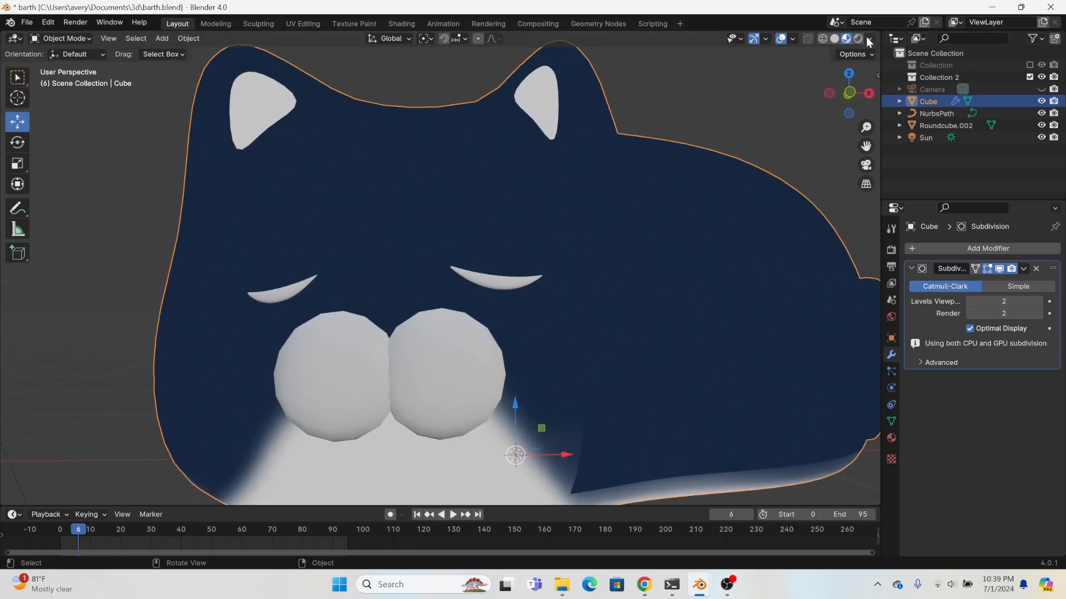
- Convert the curved eye shapes to a mesh and assign them the existing fluffin material
click(501, 289)
right_click(495, 286)
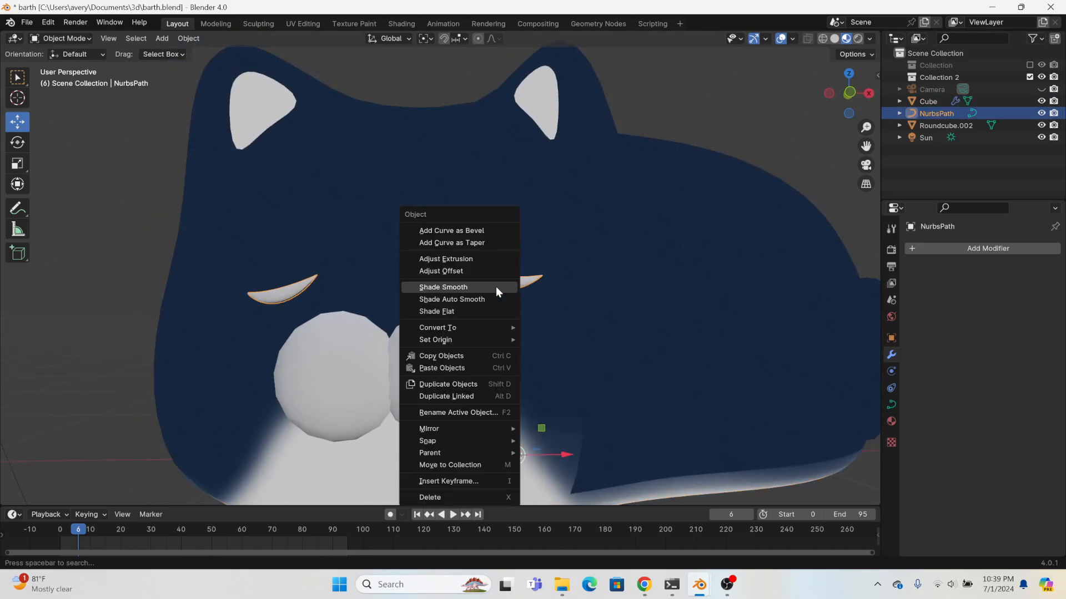
mouse_move(428, 328)
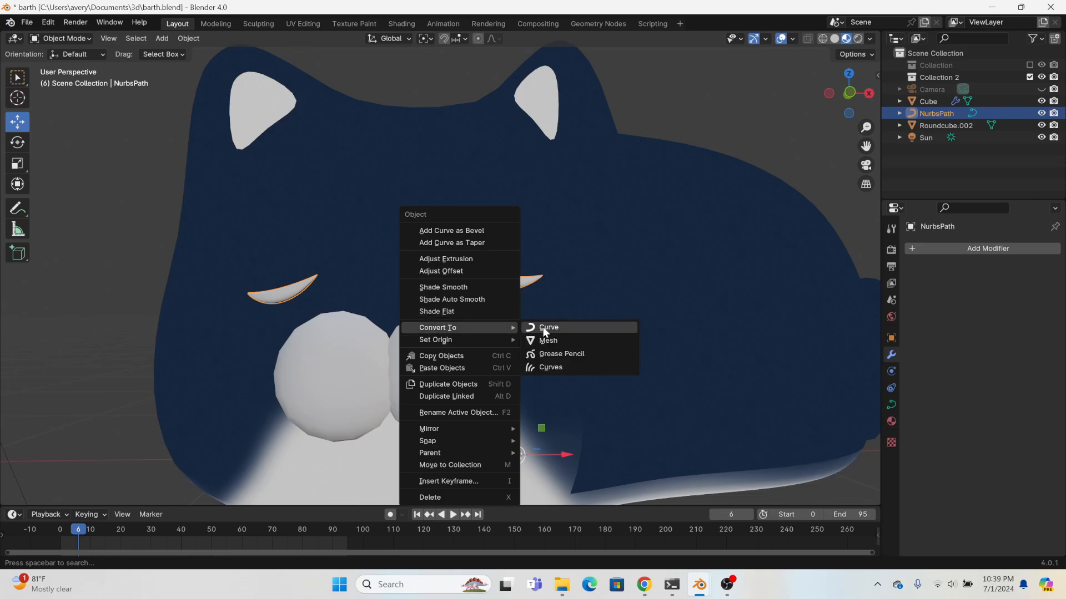
click(552, 341)
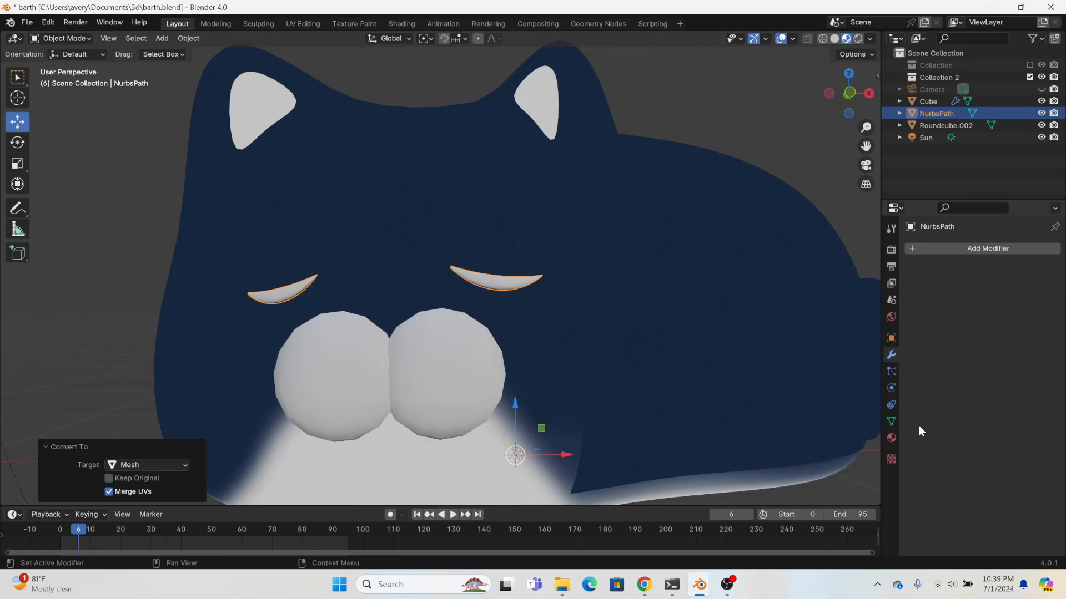
click(891, 439)
click(913, 301)
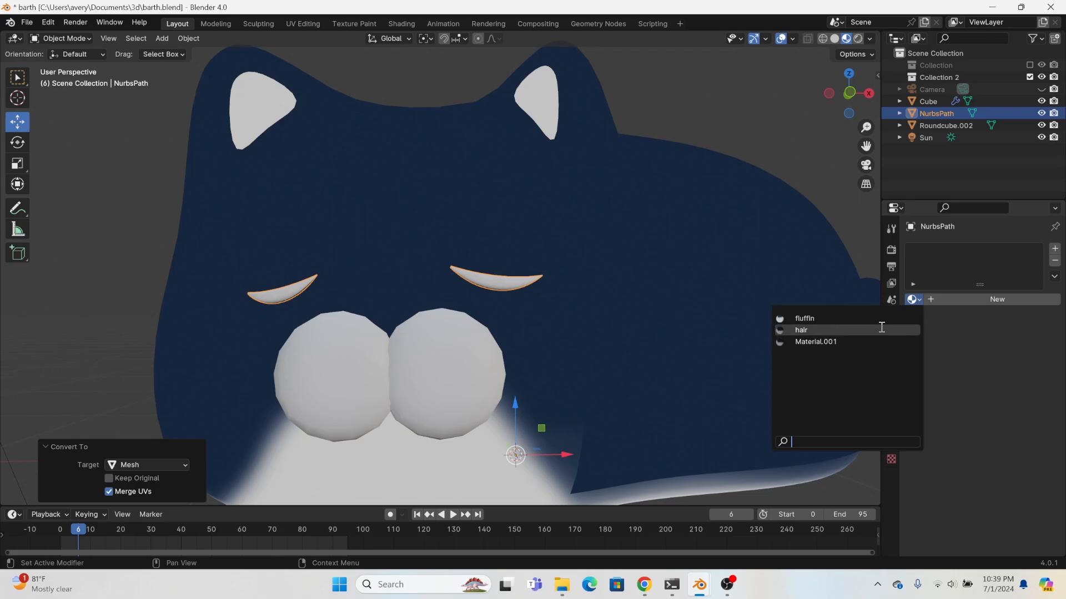
click(878, 319)
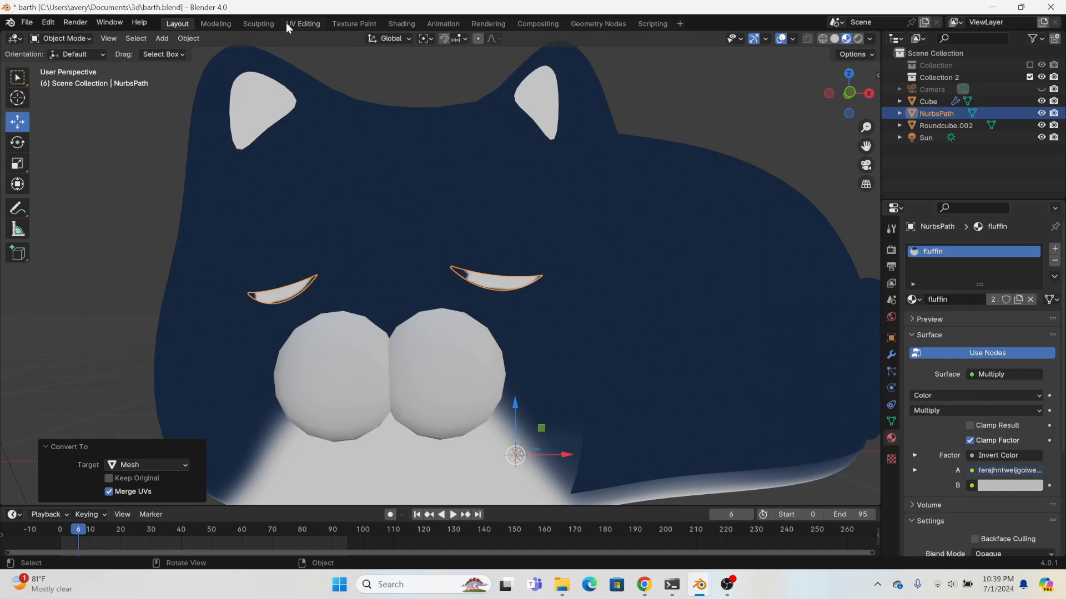
- Shrink all of the eyes' UVs to a small square and place it inside the texture's round white spot
click(311, 24)
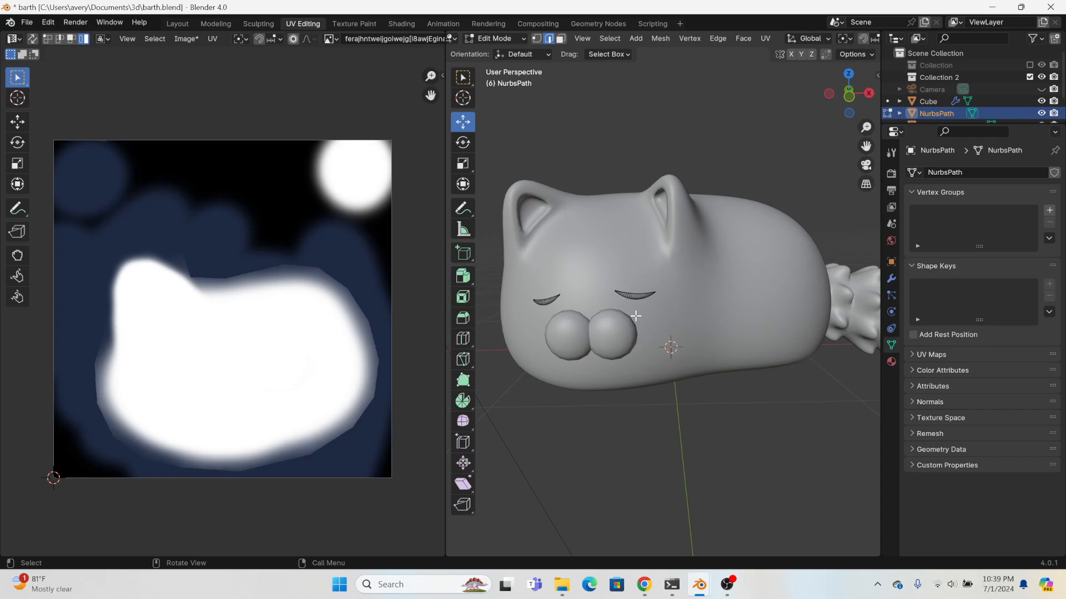
key(a)
key(a)
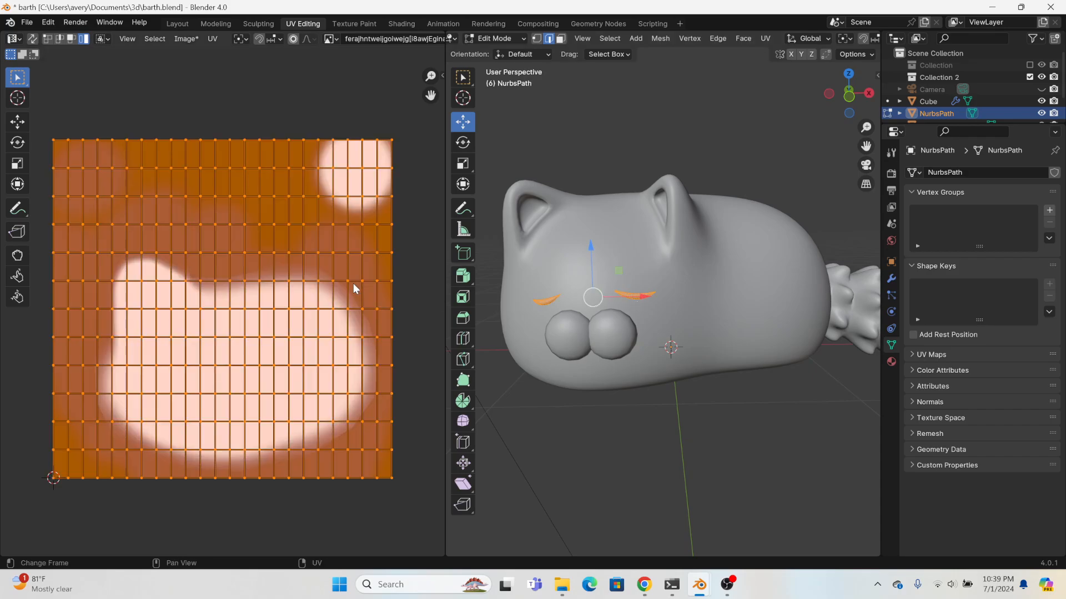
key(s)
click(232, 305)
key(g)
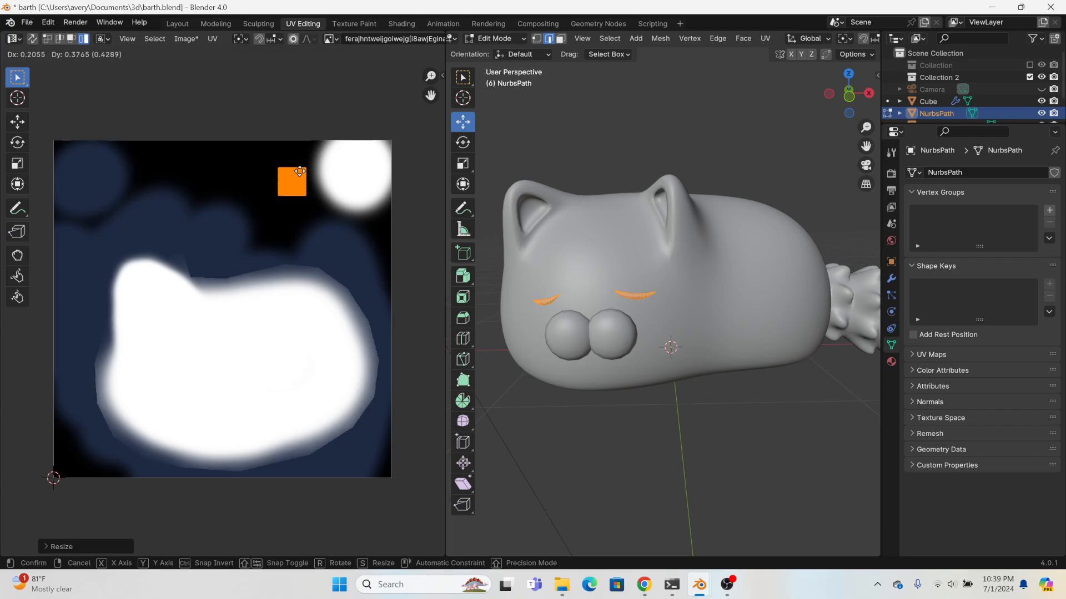
click(365, 162)
- Assign the fluffin material to the muzzle spheres in the Layout workspace
click(177, 24)
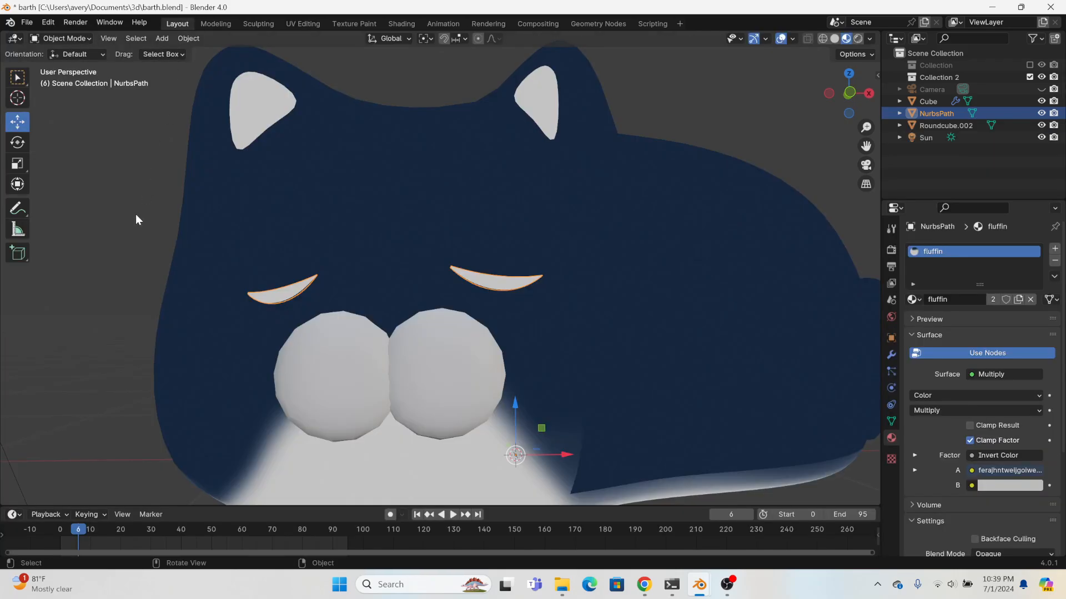
click(337, 358)
click(913, 300)
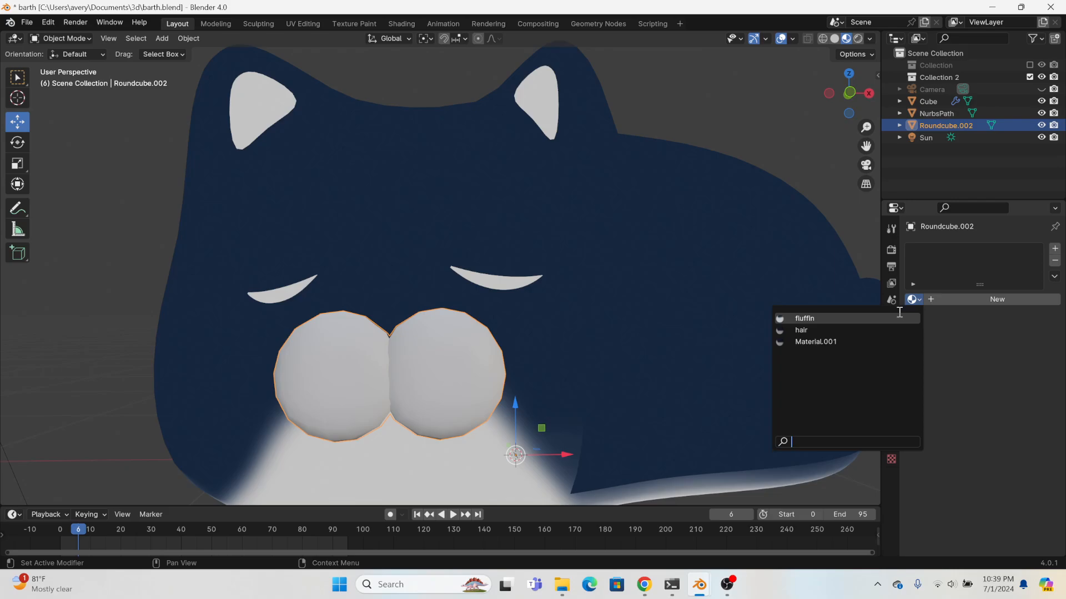
click(886, 320)
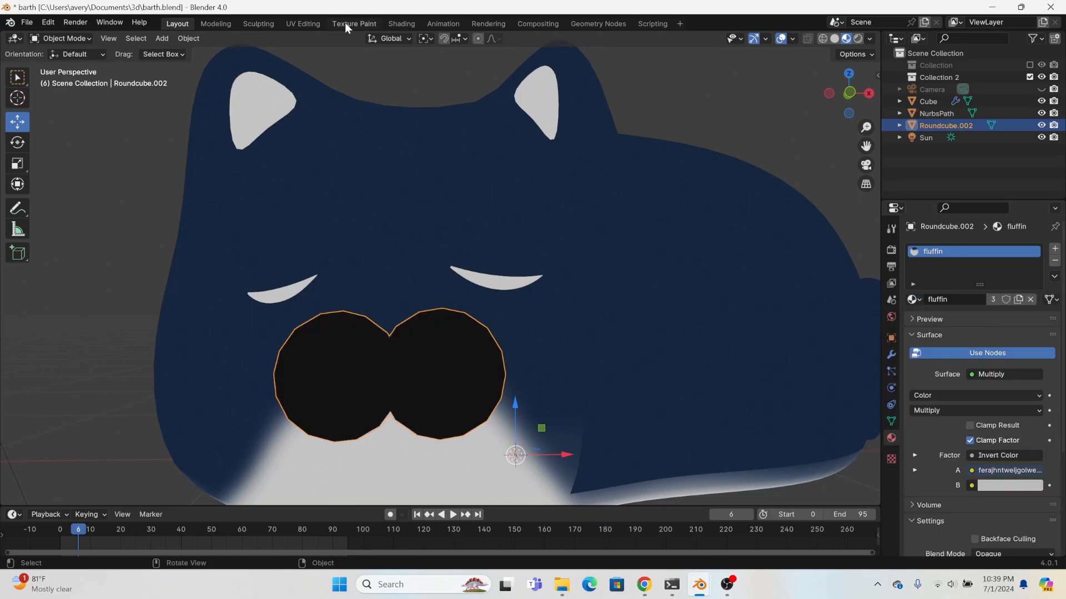
- Try a standard unwrap on the muzzle spheres in UV Editing and reset their UVs instead
click(304, 23)
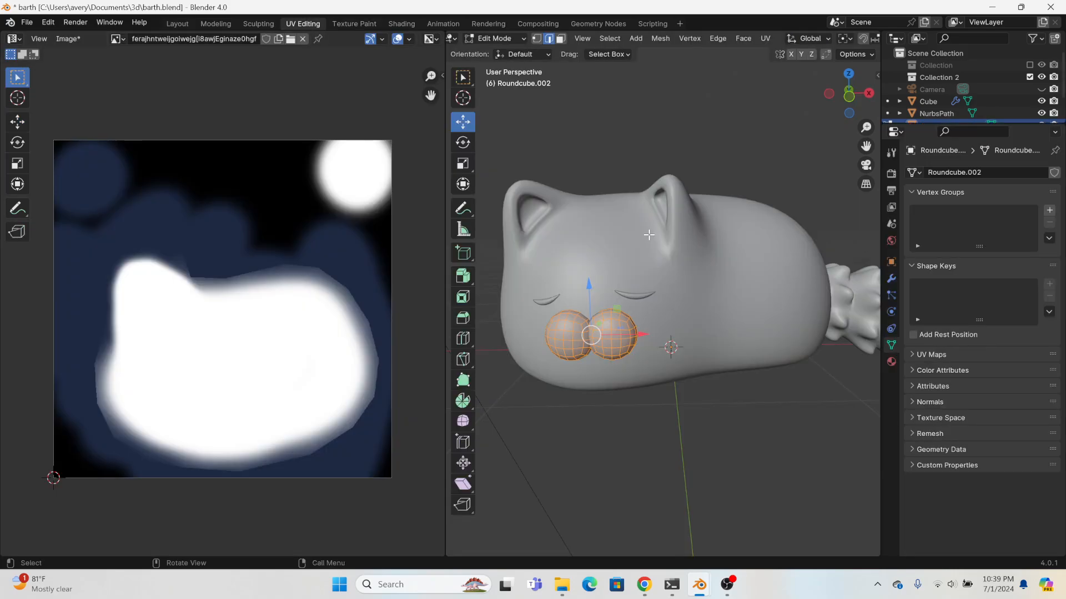
click(762, 40)
click(768, 50)
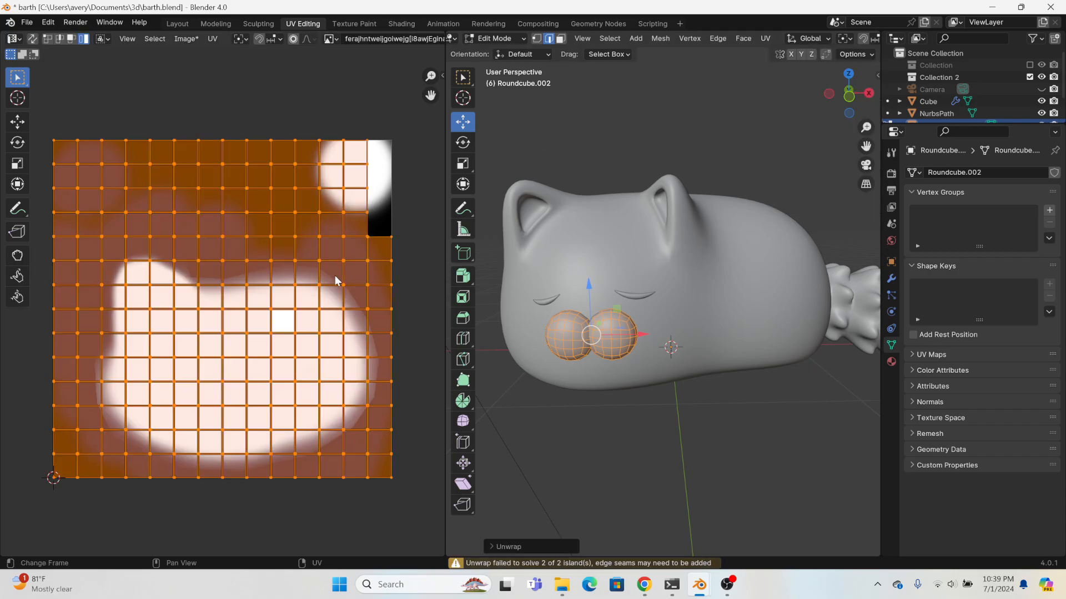
click(765, 38)
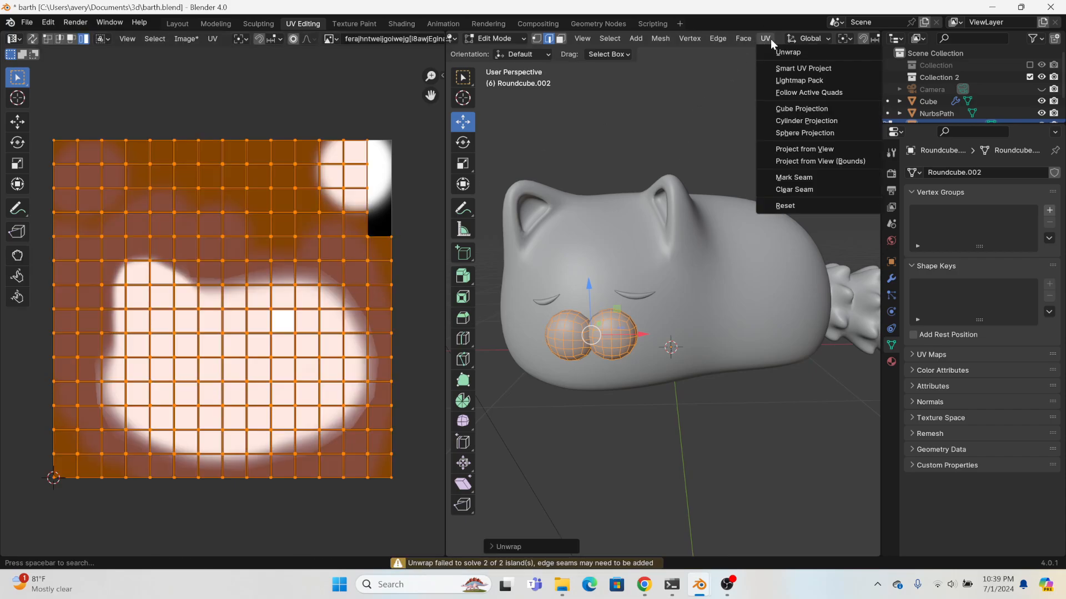
click(785, 206)
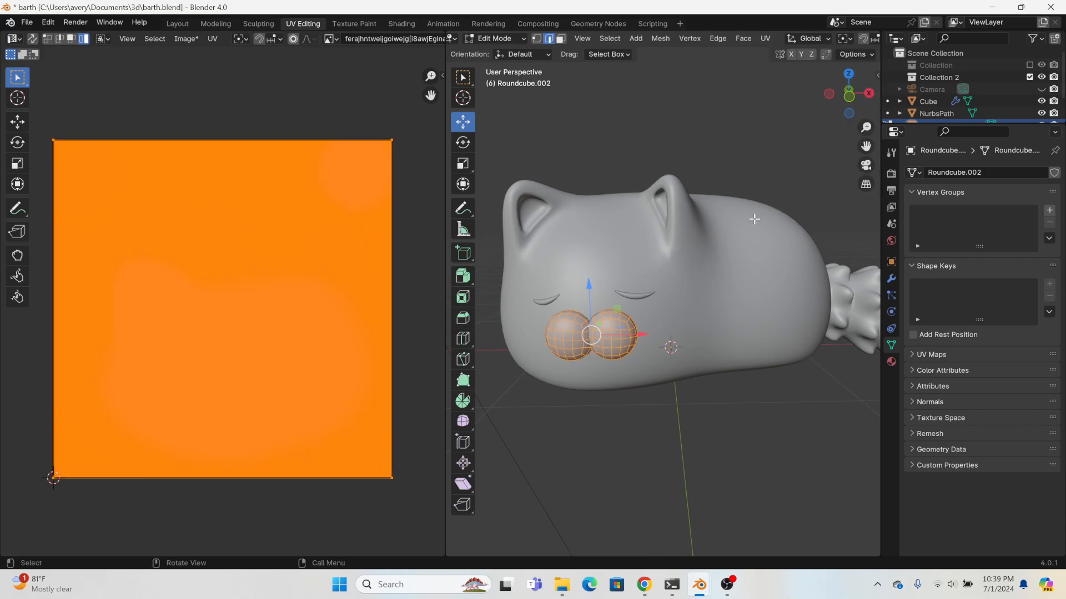
- Scale the muzzle's UVs down to a tiny square and position it within the texture's round white spot
key(s)
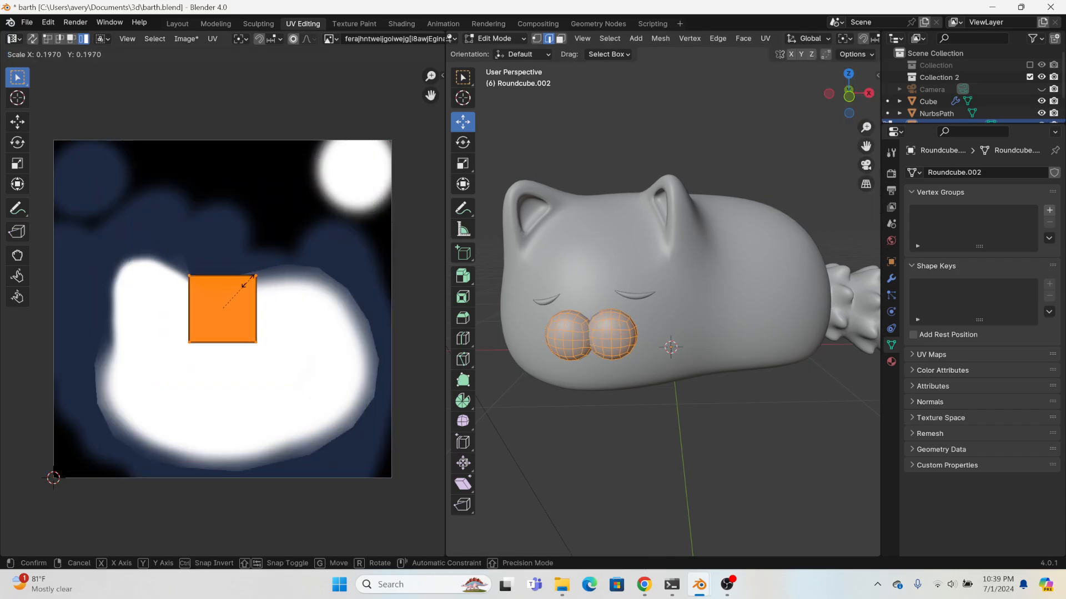
click(226, 299)
key(g)
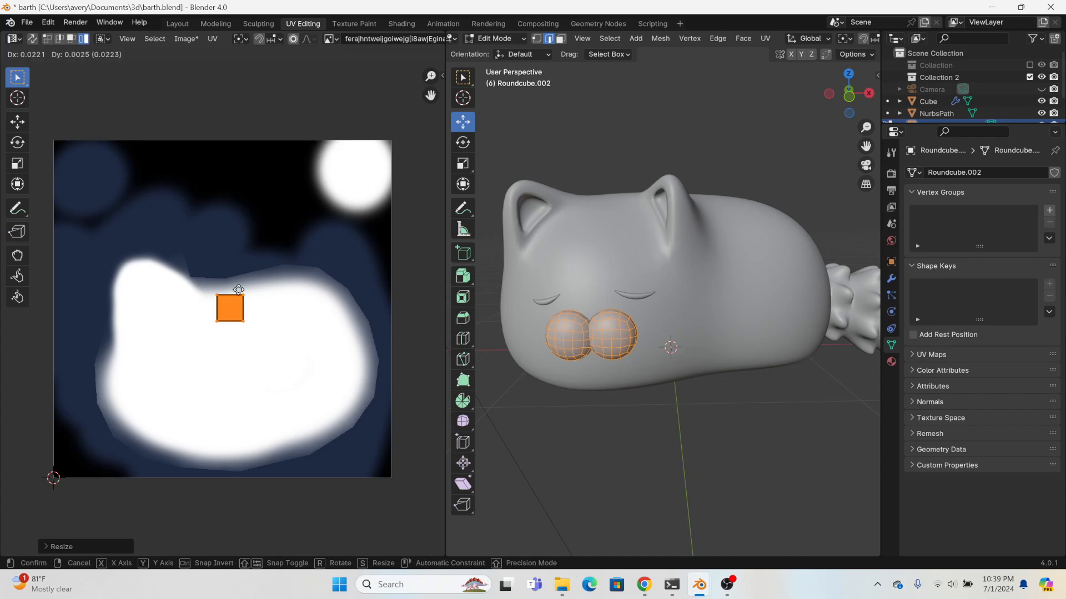
click(364, 164)
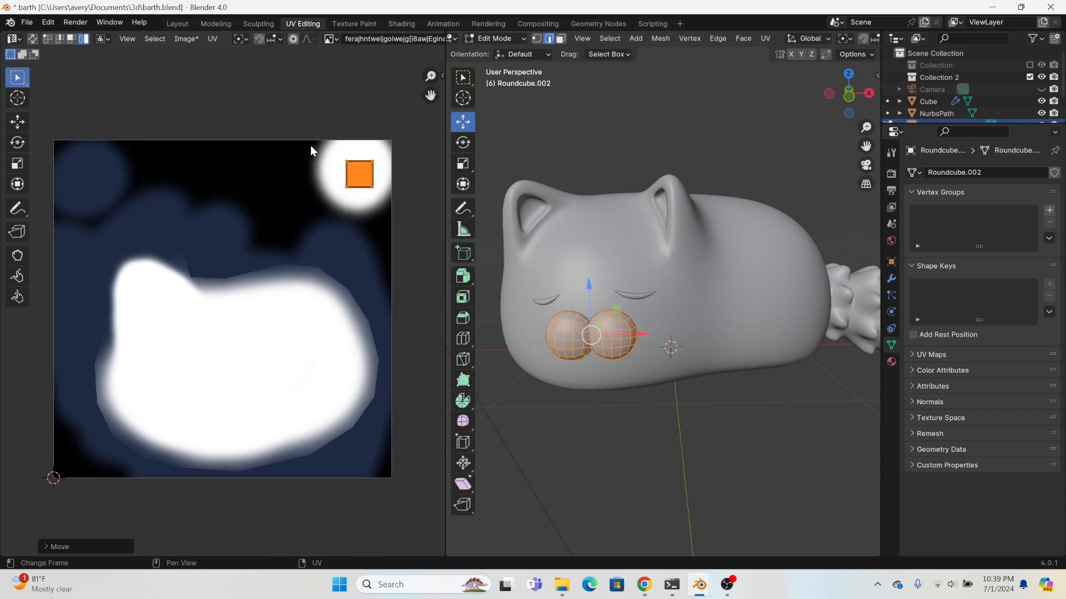
drag(311, 145, 398, 199)
key(s)
click(373, 191)
key(g)
click(397, 211)
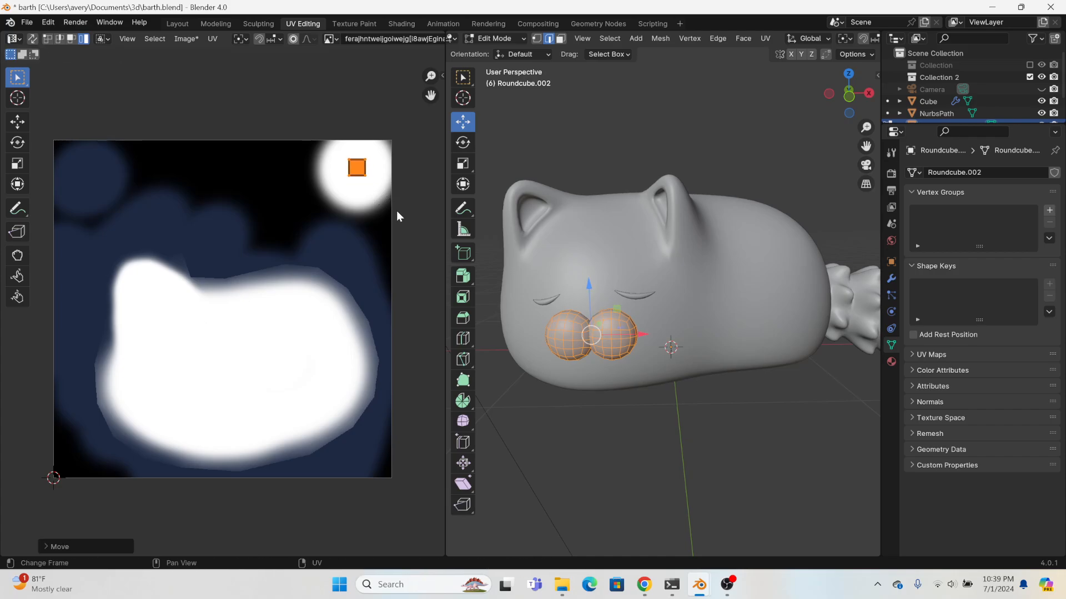
- Join the muzzle spheres and the eyes into one object in the Layout workspace
click(166, 24)
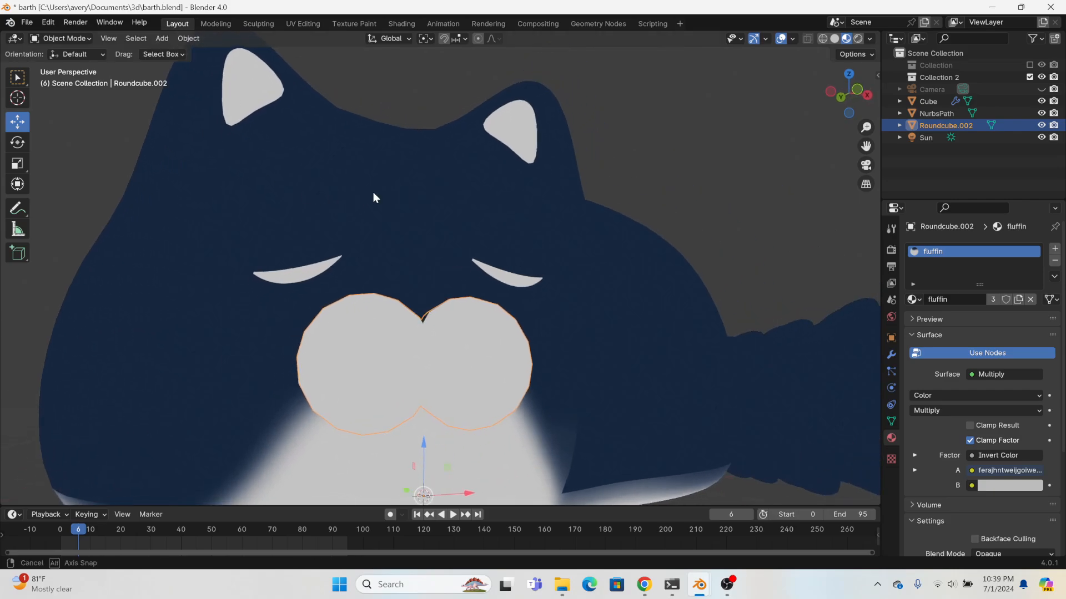
middle_drag(373, 193, 358, 236)
scroll(352, 224, down, 4)
scroll(350, 222, up, 1)
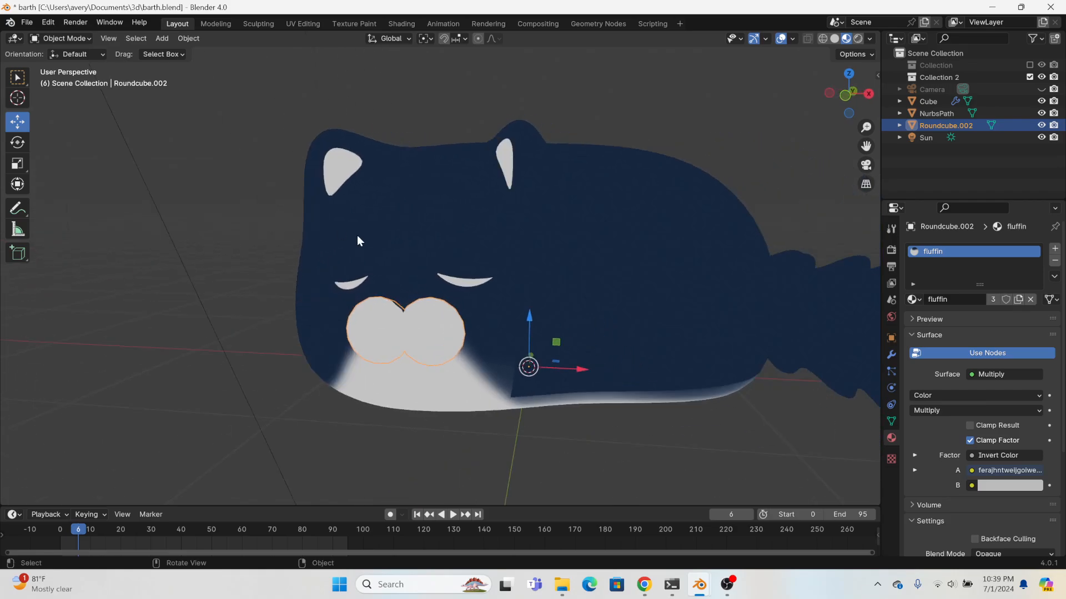
shift+click(474, 281)
right_click(472, 279)
click(459, 262)
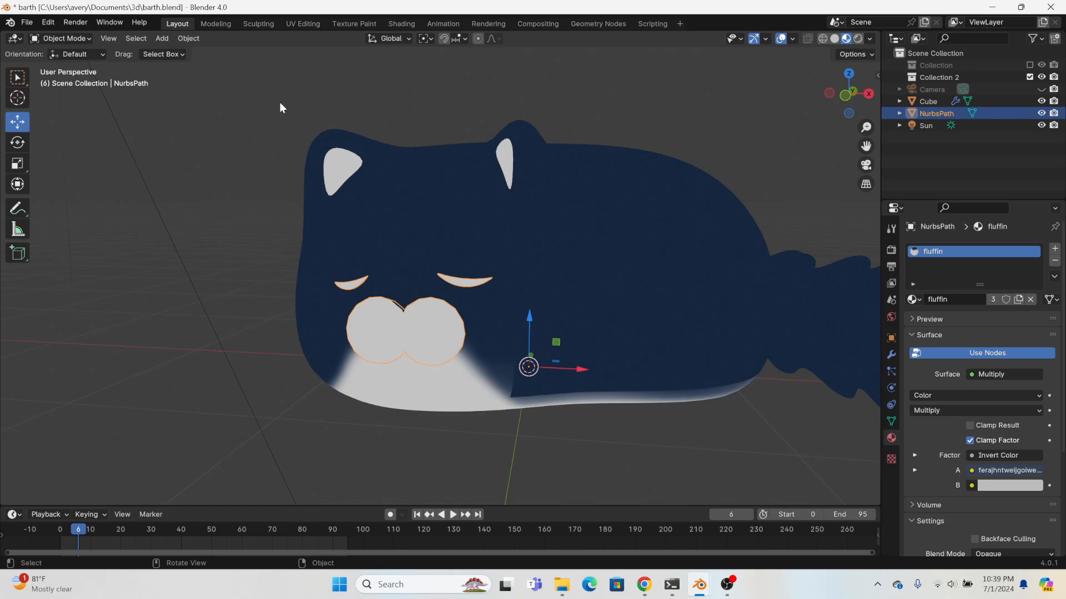
- Join the combined eyes and muzzle into the cat's body mesh
shift+click(460, 211)
right_click(460, 211)
click(460, 211)
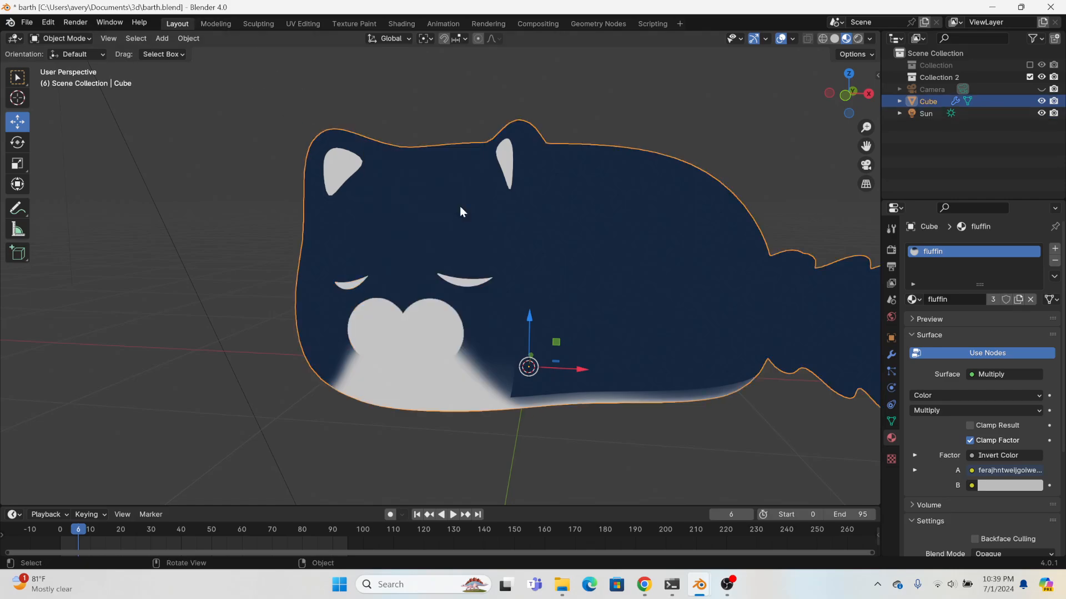
- Examine the joined cat from several angles and compare its solid and material preview shading
middle_drag(460, 211, 444, 181)
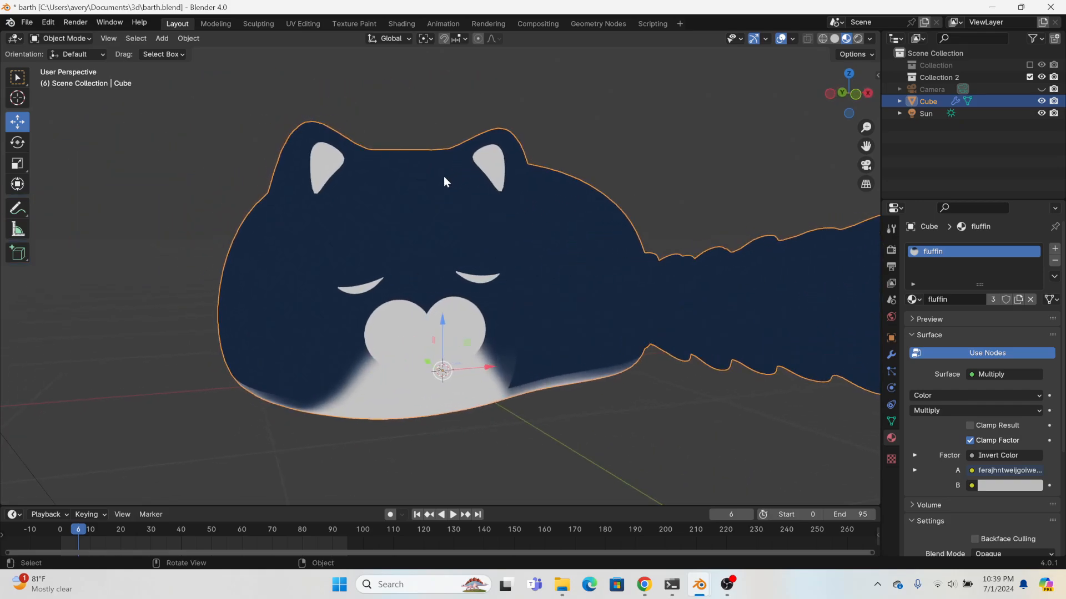
click(225, 25)
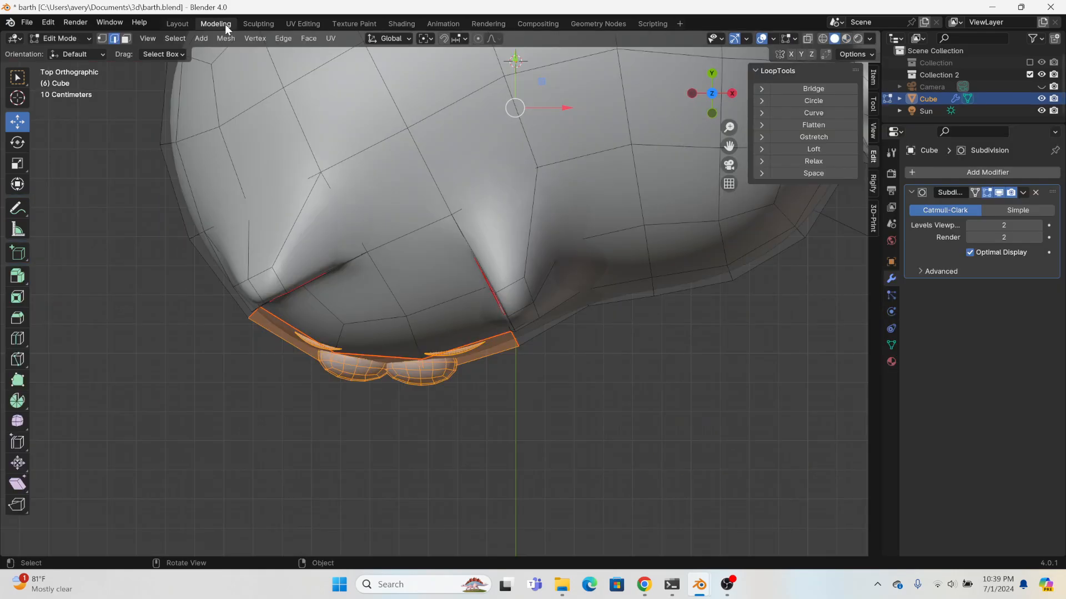
click(179, 23)
mouse_move(422, 261)
middle_down()
mouse_move(452, 285)
mouse_move(434, 253)
middle_up()
middle_drag(427, 283, 444, 278)
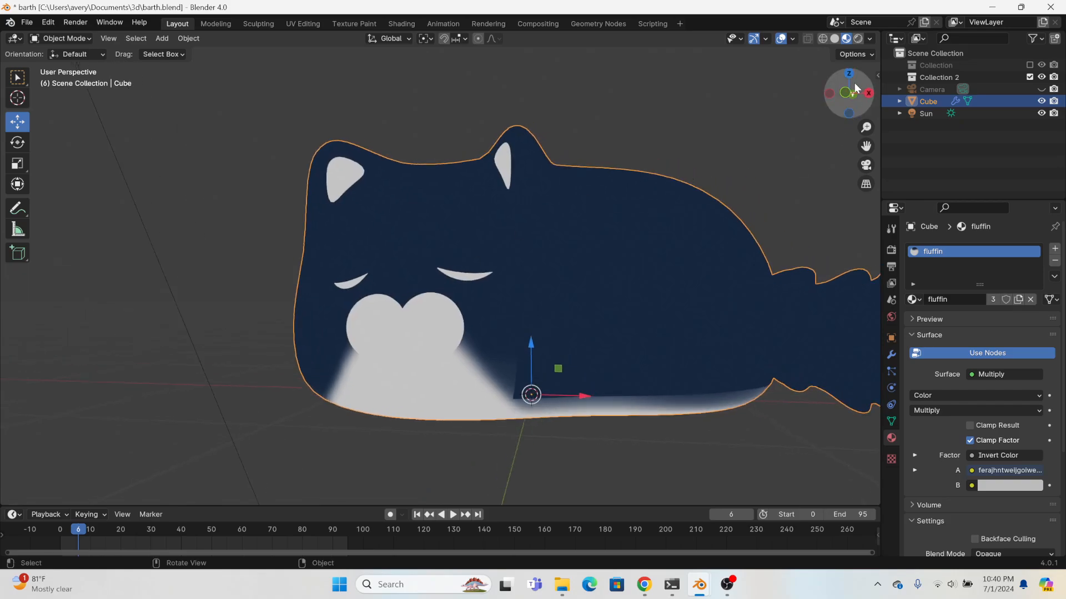
click(834, 38)
click(846, 39)
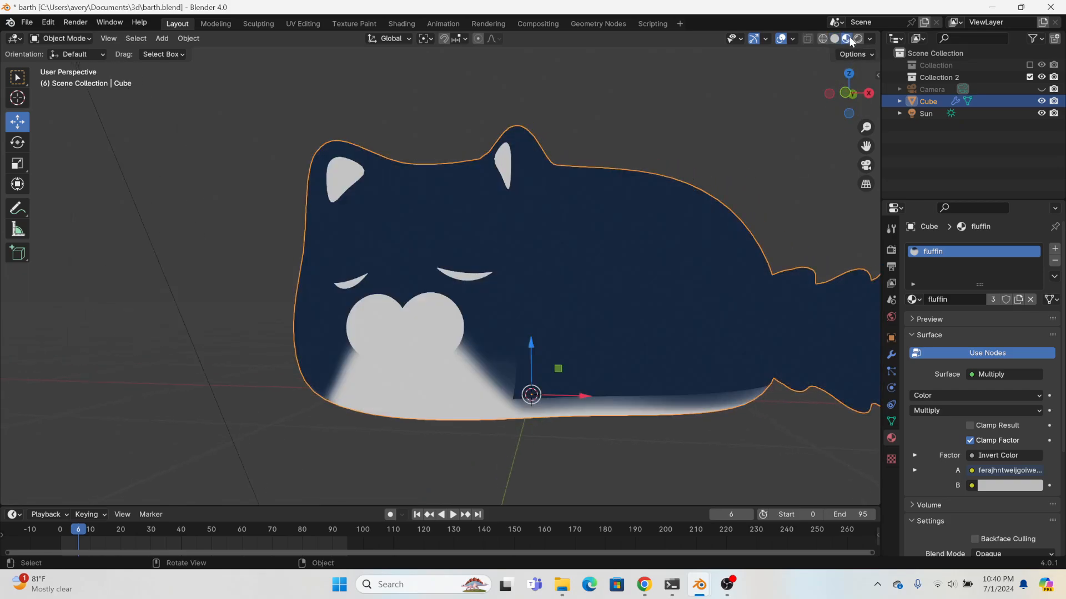
- Check the cat mesh from below and from the front in Modeling, and view its face closely in Texture Paint
click(216, 23)
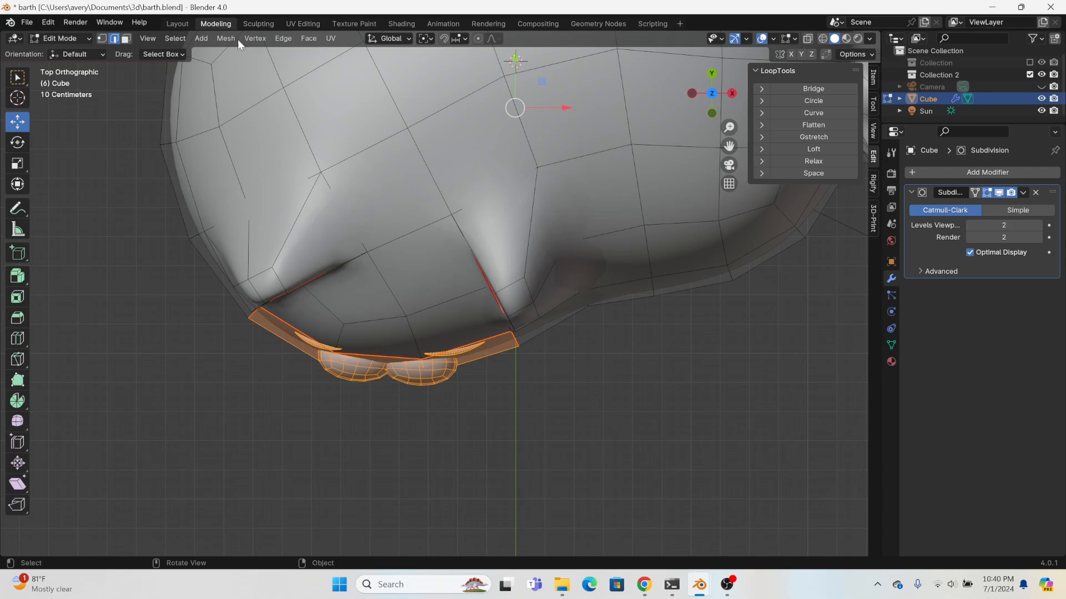
click(717, 95)
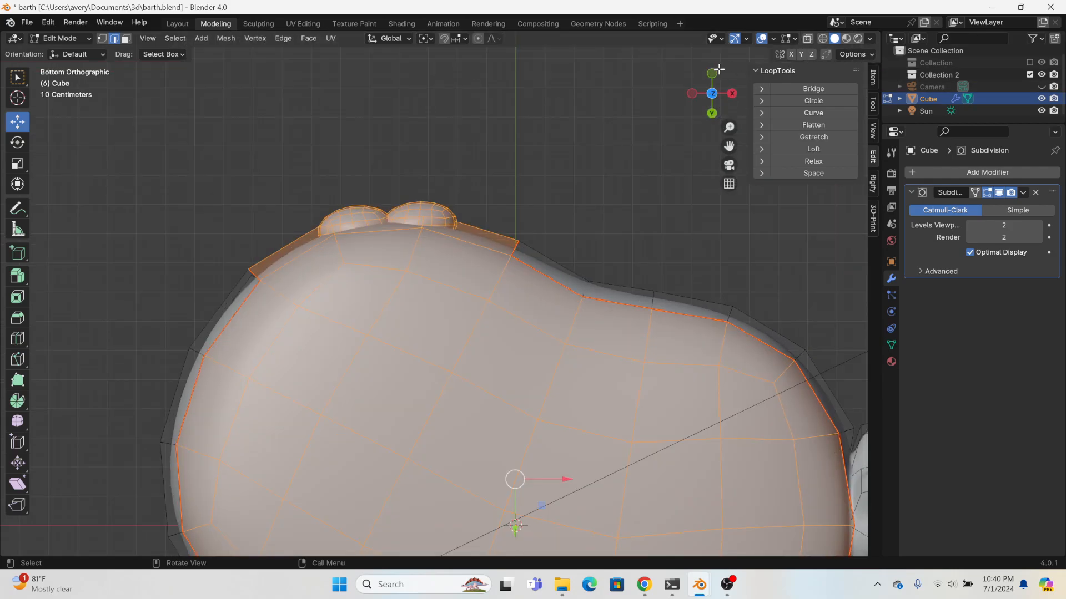
click(712, 73)
click(354, 23)
scroll(571, 190, up, 3)
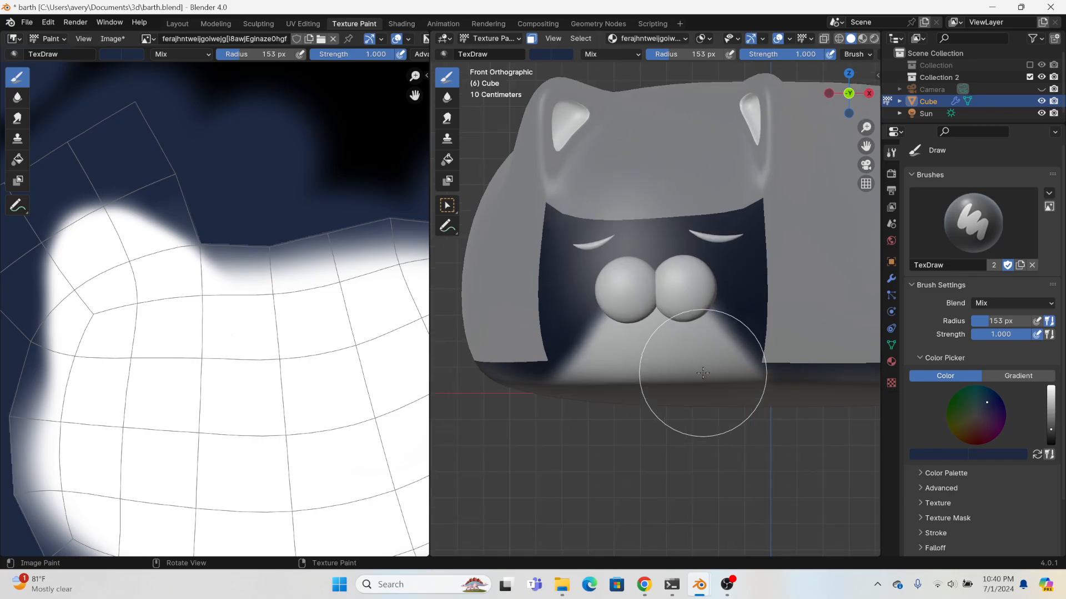
- Try a dark blue brush stroke beside the white chest patch and undo it, keeping the face selection mask
mouse_move(739, 267)
mouse_down()
mouse_move(727, 272)
mouse_move(771, 332)
mouse_up()
key(ctrl+z)
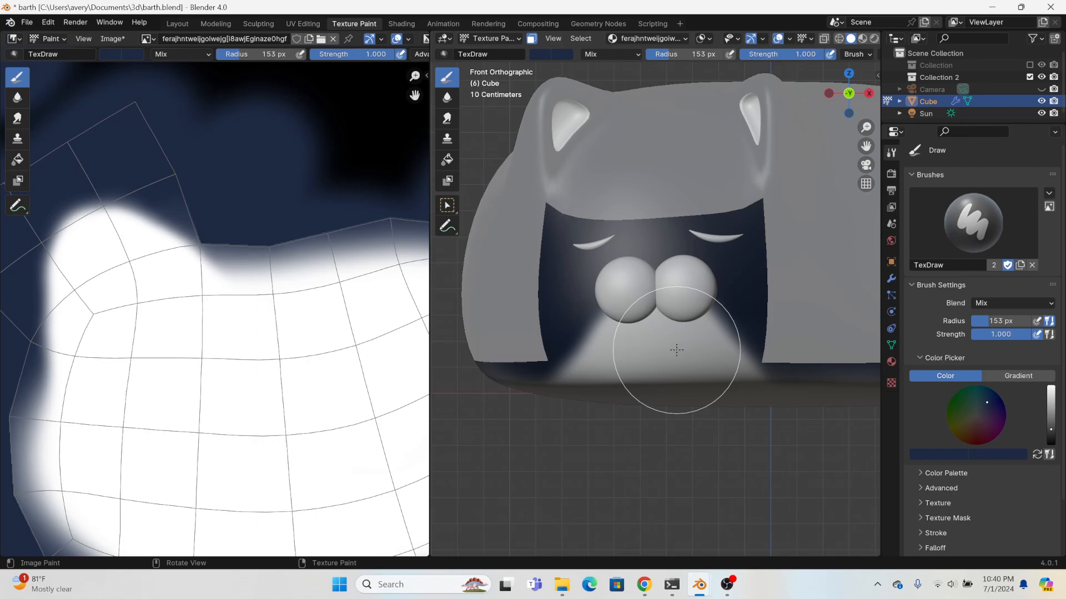
key(ctrl+z)
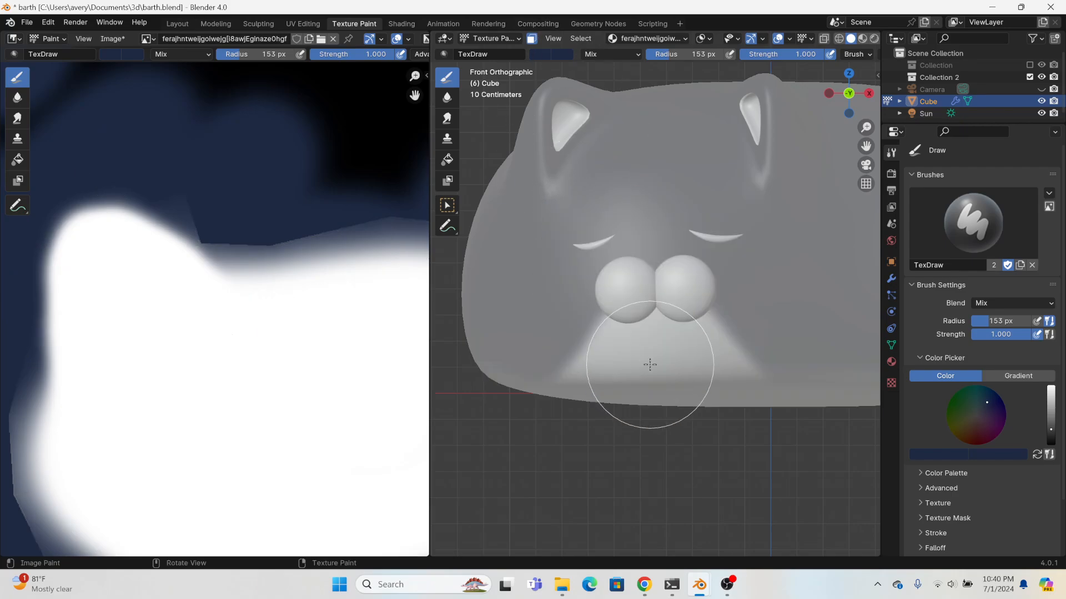
key(ctrl+shift+z)
- Paint dark blue over both sides of the white chest patch to narrow it below the muzzle
drag(725, 315, 756, 327)
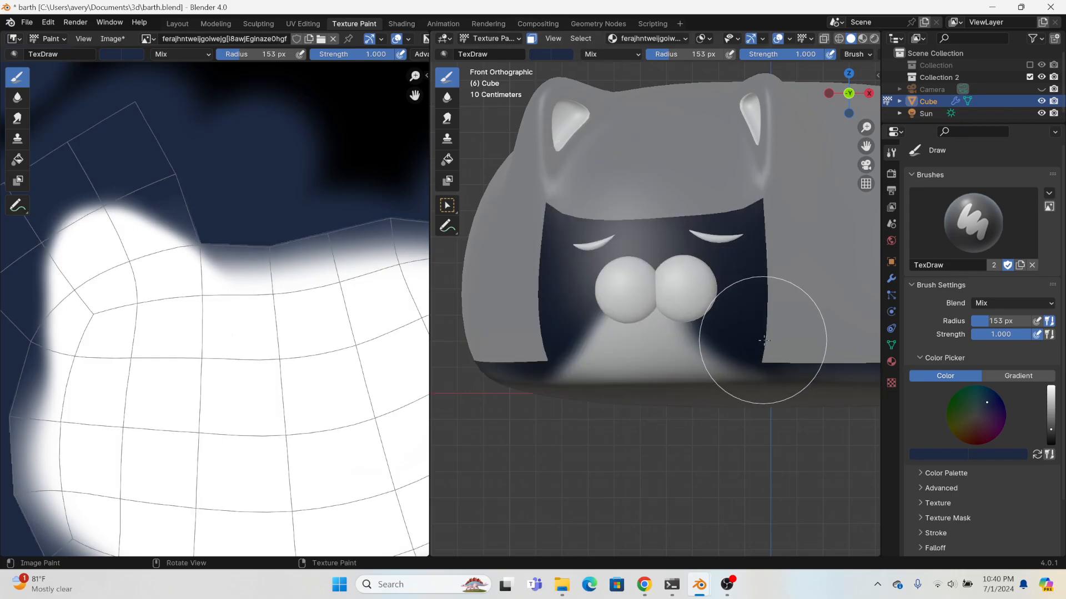
shift+middle_drag(804, 338, 673, 245)
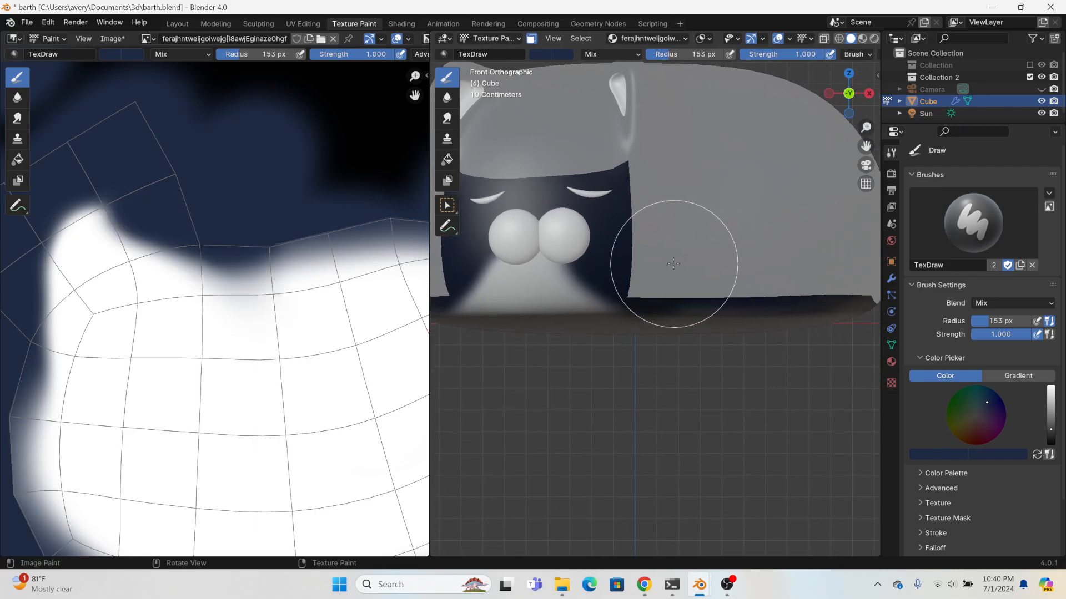
shift+middle_drag(511, 226, 593, 196)
mouse_move(592, 196)
mouse_down()
mouse_move(595, 225)
mouse_move(511, 250)
mouse_move(492, 278)
mouse_move(468, 263)
mouse_up()
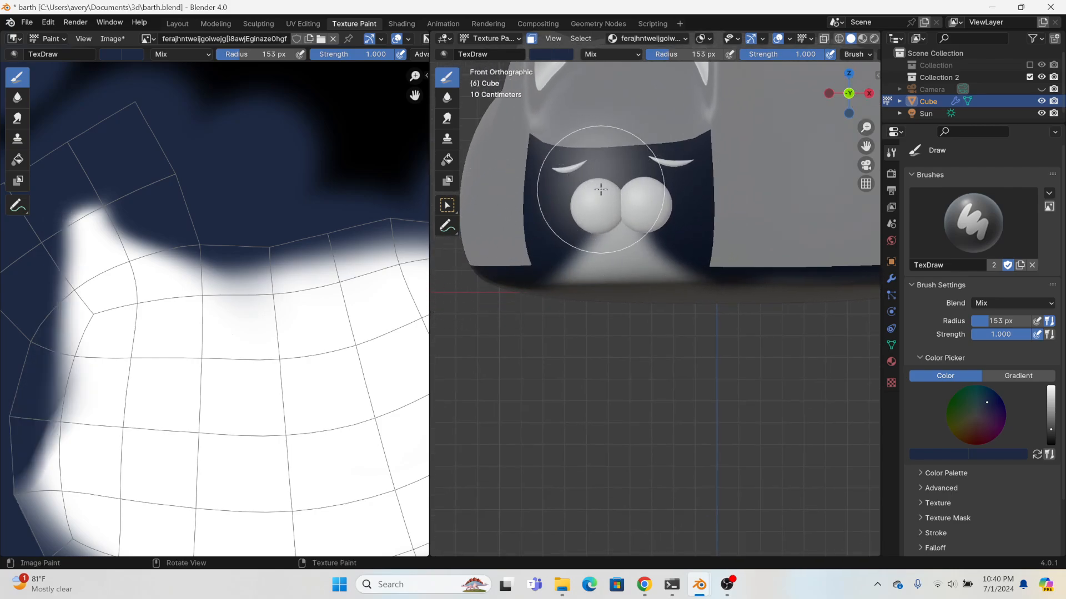
- Paint dark blue along the edge of the white underside just behind the chest, and check the cat's sides
middle_drag(548, 231, 738, 192)
mouse_move(742, 205)
mouse_down()
mouse_move(558, 243)
mouse_move(738, 219)
mouse_move(731, 226)
mouse_up()
middle_drag(583, 226, 725, 178)
mouse_move(641, 198)
mouse_down()
mouse_move(533, 216)
mouse_move(466, 272)
mouse_up()
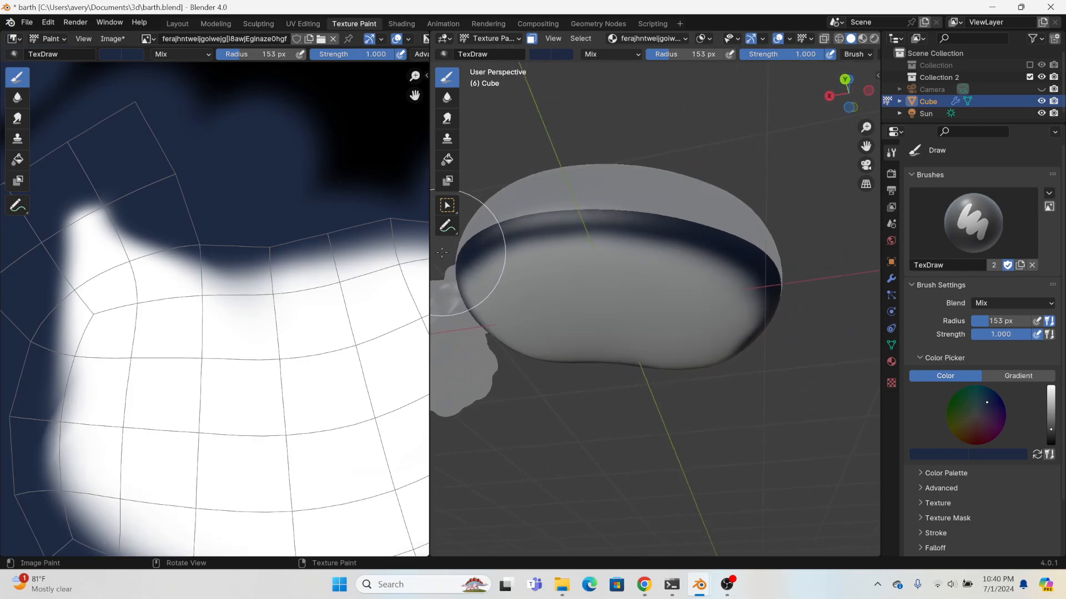
mouse_move(466, 272)
middle_down()
mouse_move(658, 268)
mouse_move(784, 191)
middle_up()
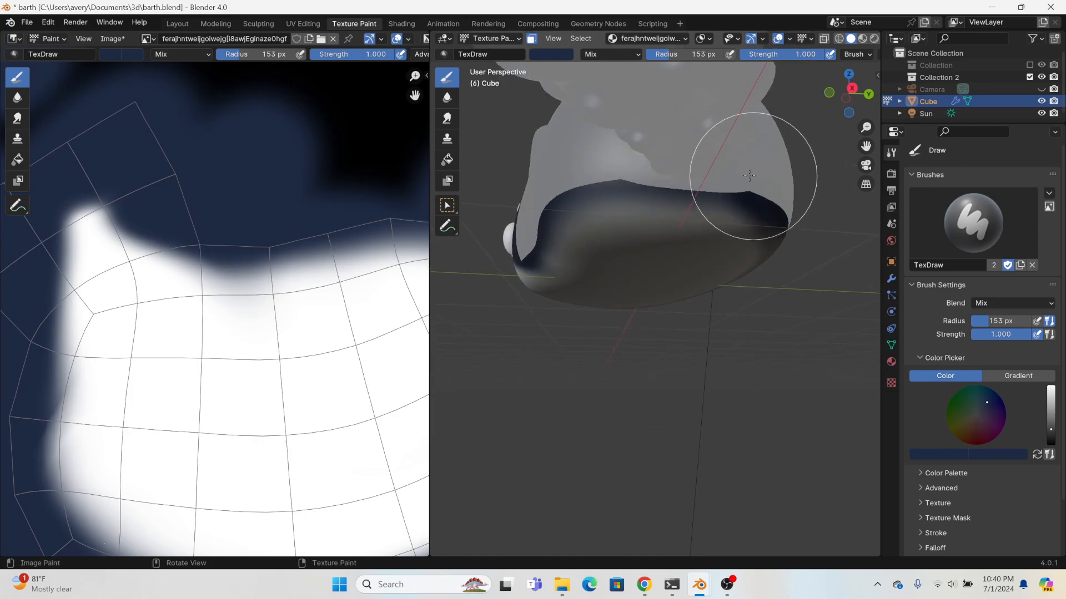
middle_drag(511, 190, 606, 178)
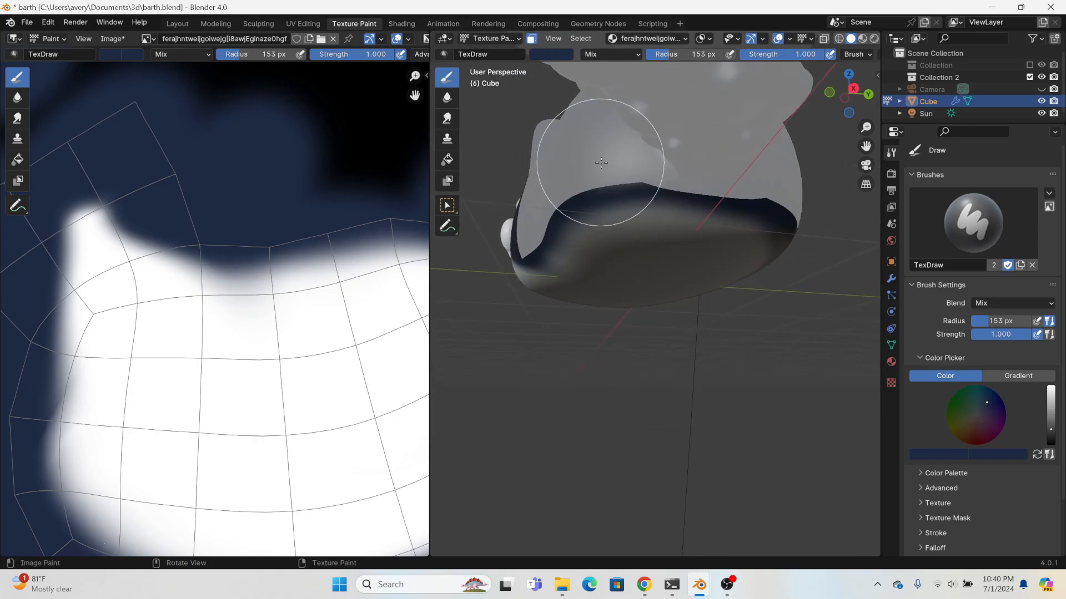
mouse_move(531, 197)
middle_down()
mouse_move(669, 177)
mouse_move(685, 201)
middle_up()
scroll(702, 168, up, 2)
- Sample white from the painted texture for both brush colours and reduce the brush radius to 71 px
click(125, 54)
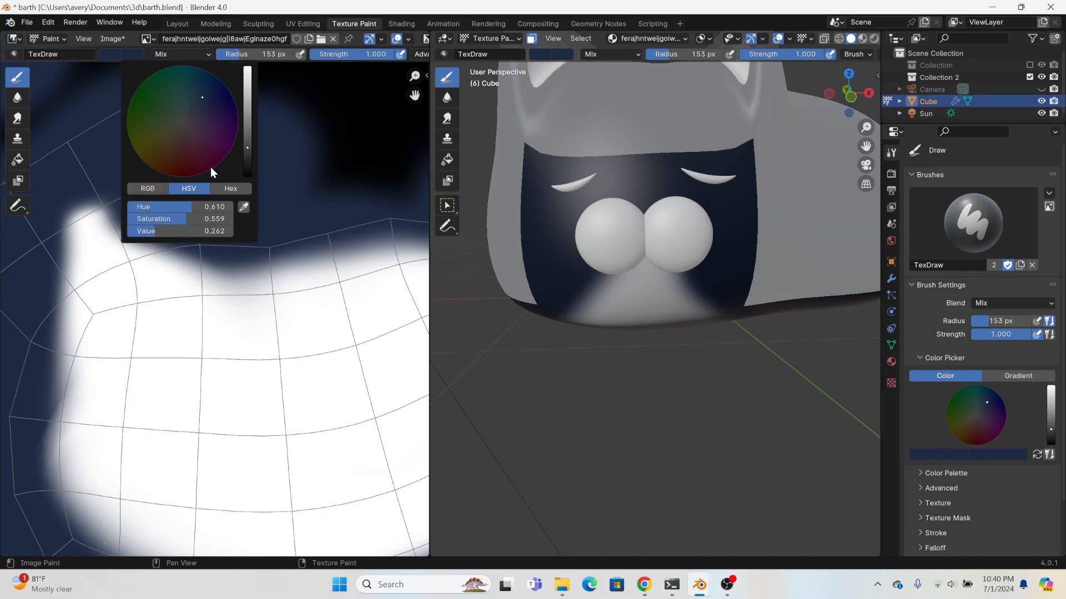
click(243, 207)
click(250, 309)
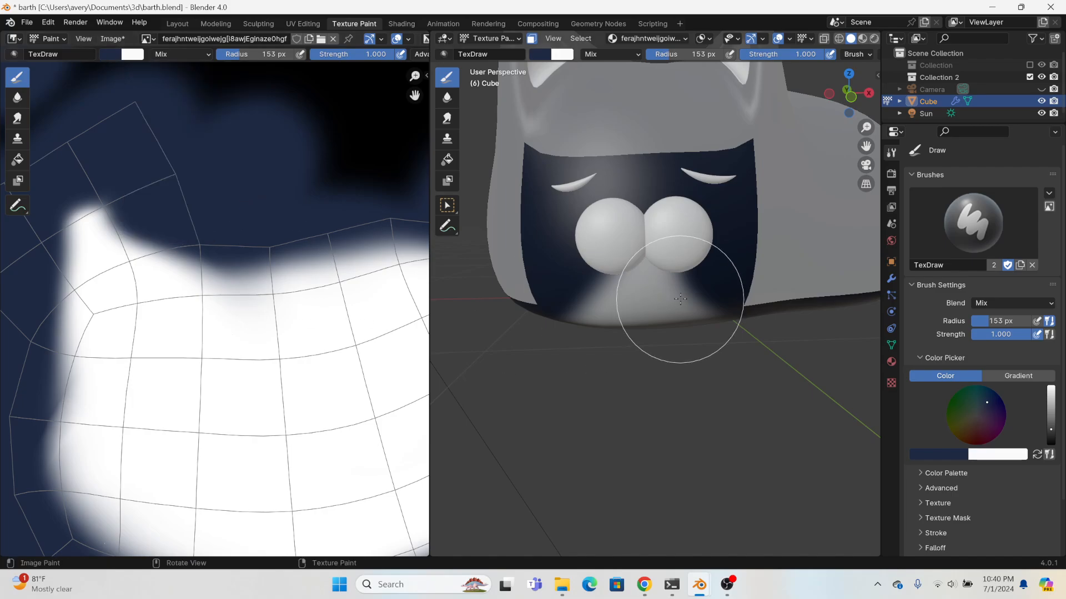
scroll(666, 305, up, 2)
click(853, 97)
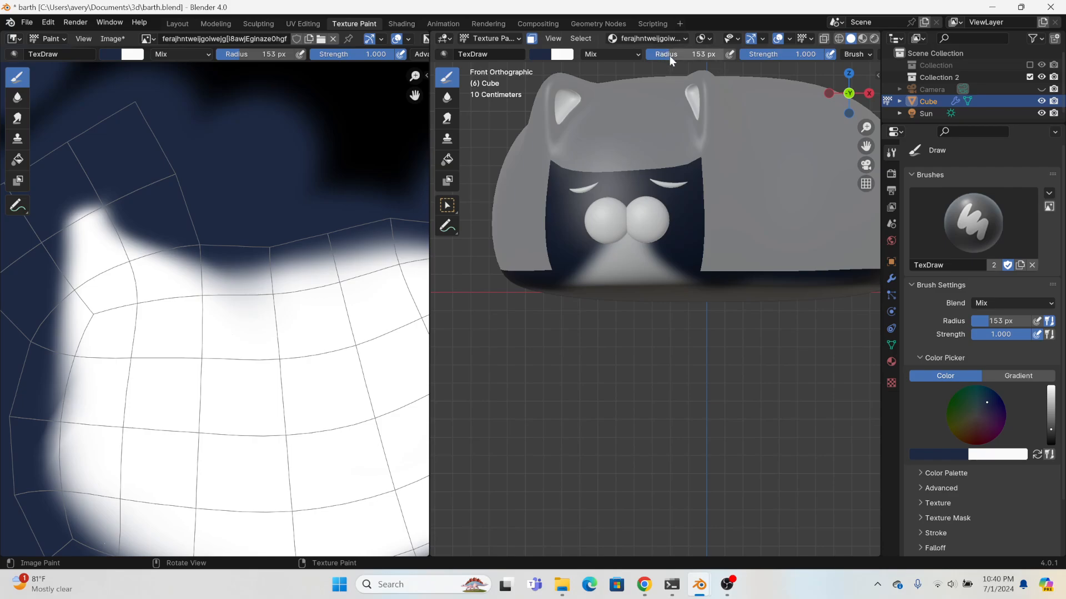
scroll(621, 199, up, 4)
drag(554, 188, 500, 248)
click(544, 54)
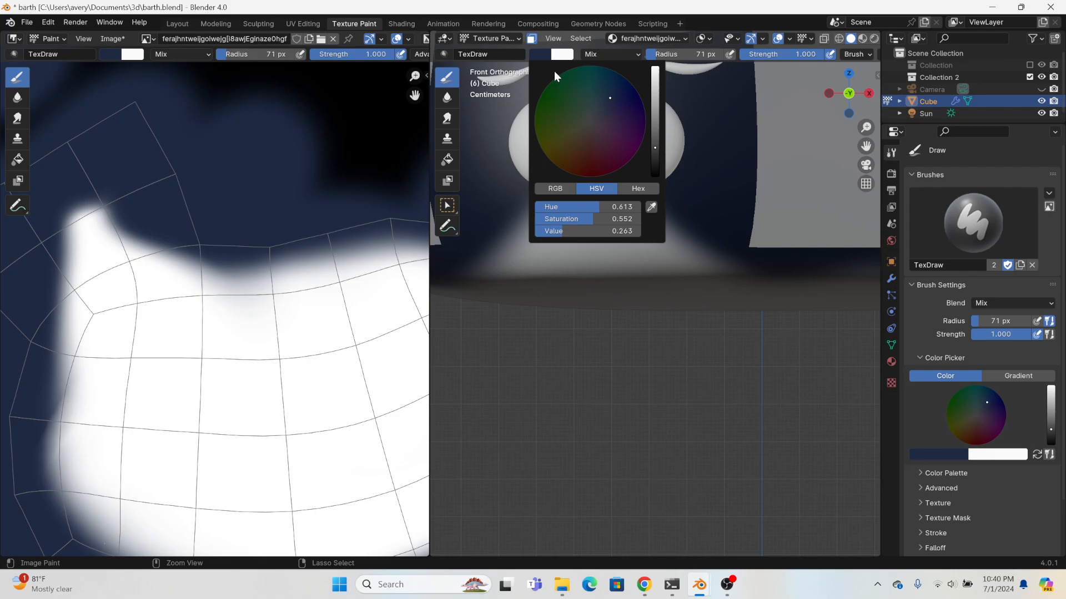
click(651, 209)
click(343, 348)
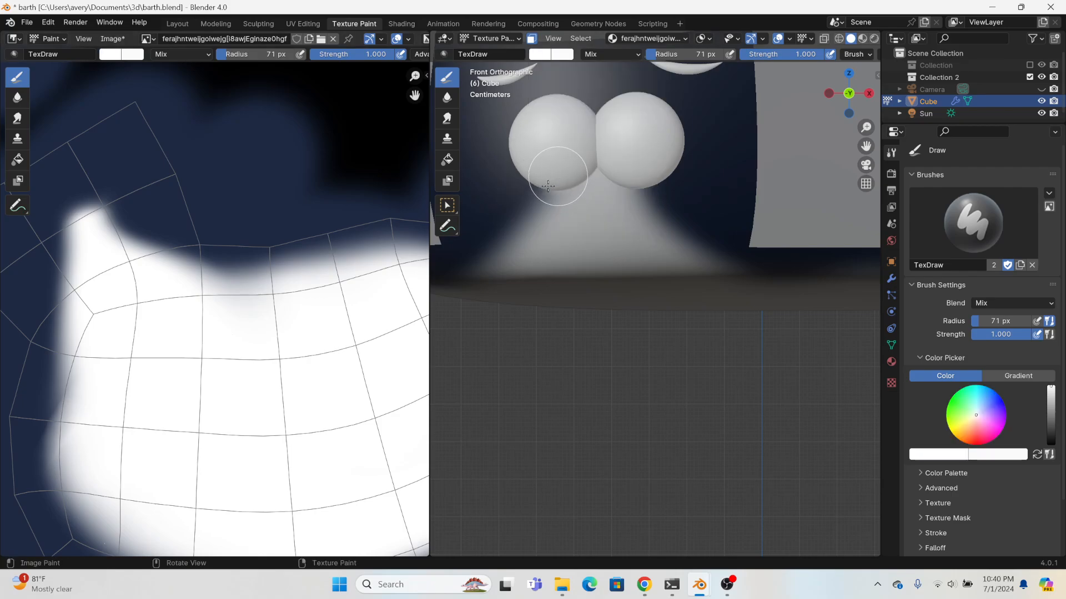
- Paint white down both slanted edges of the chest patch below the muzzle to sharpen its triangular outline
mouse_move(547, 186)
mouse_down()
mouse_move(476, 278)
mouse_move(609, 181)
mouse_move(738, 294)
mouse_up()
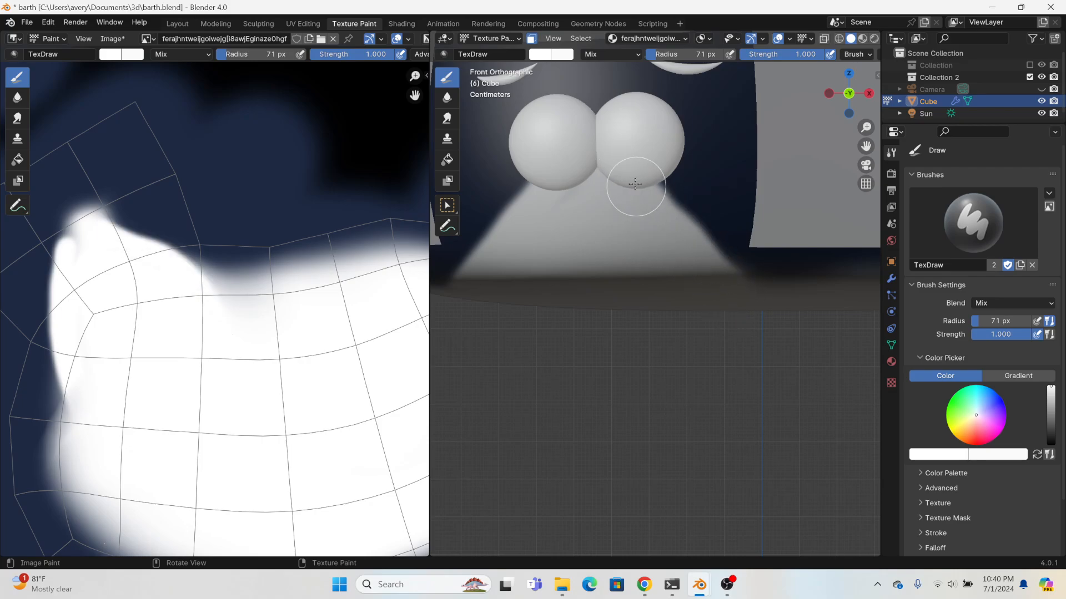
mouse_move(629, 170)
mouse_down()
mouse_move(661, 219)
mouse_move(766, 303)
mouse_up()
scroll(761, 319, down, 2)
- Extend the white from the chest patch along the cat's underside to smooth the border with the dark blue
middle_drag(761, 319, 734, 227)
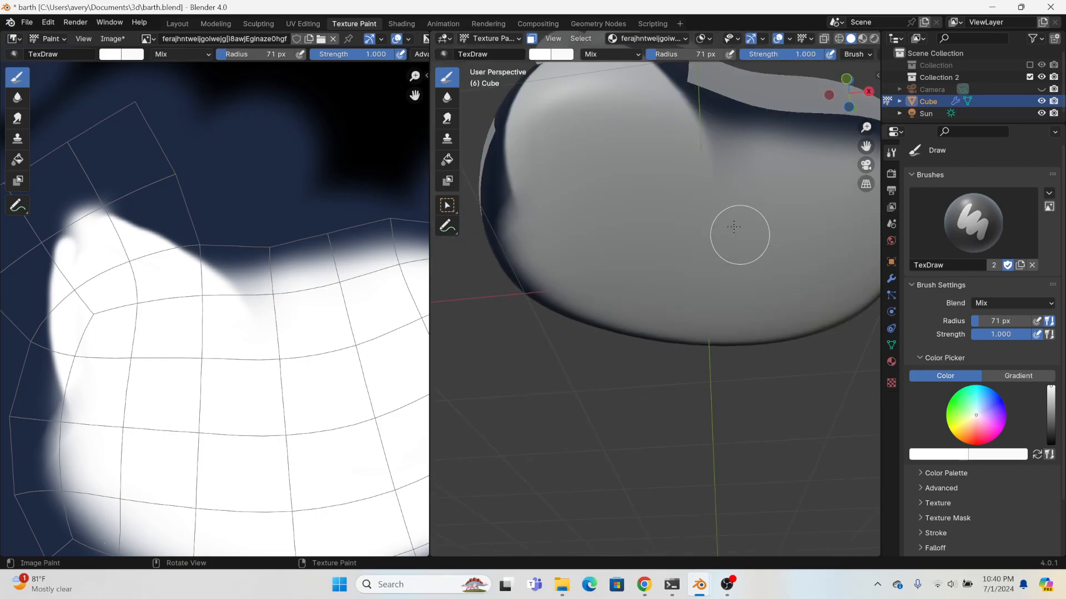
scroll(733, 227, down, 1)
mouse_move(757, 205)
mouse_down()
mouse_move(666, 179)
mouse_move(773, 203)
mouse_move(792, 195)
mouse_move(723, 191)
mouse_move(623, 221)
mouse_up()
mouse_move(623, 221)
middle_down()
mouse_move(712, 193)
mouse_move(737, 135)
middle_up()
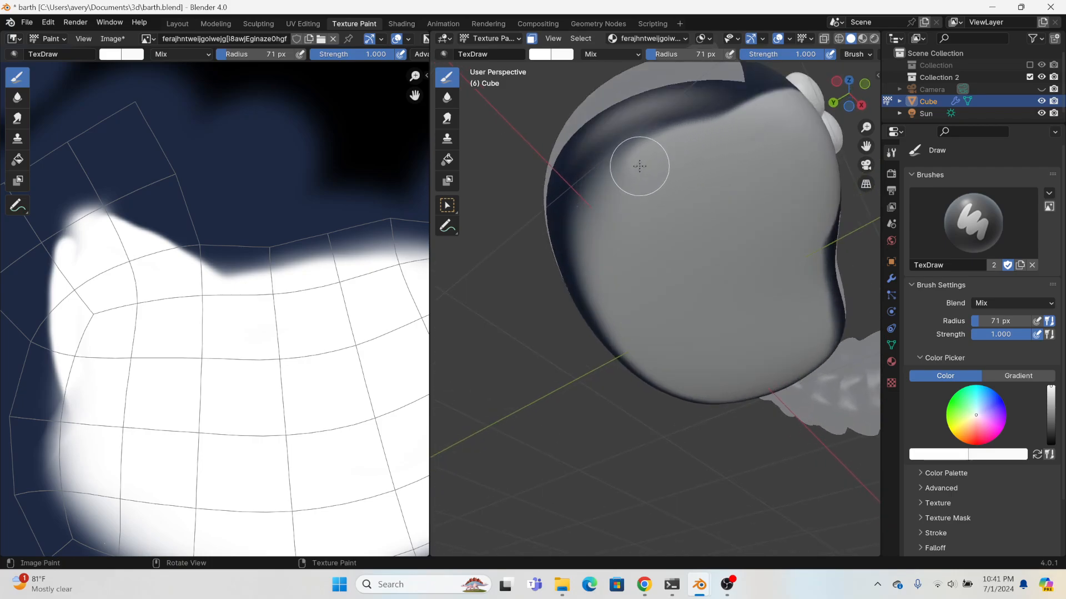
mouse_move(623, 185)
mouse_down()
mouse_move(604, 222)
mouse_move(632, 298)
mouse_up()
mouse_move(690, 236)
middle_down()
mouse_move(763, 314)
mouse_move(790, 231)
mouse_move(756, 248)
mouse_move(669, 234)
middle_up()
- From directly below, paint white around the outer edge of the belly on the side away from the tail
click(848, 100)
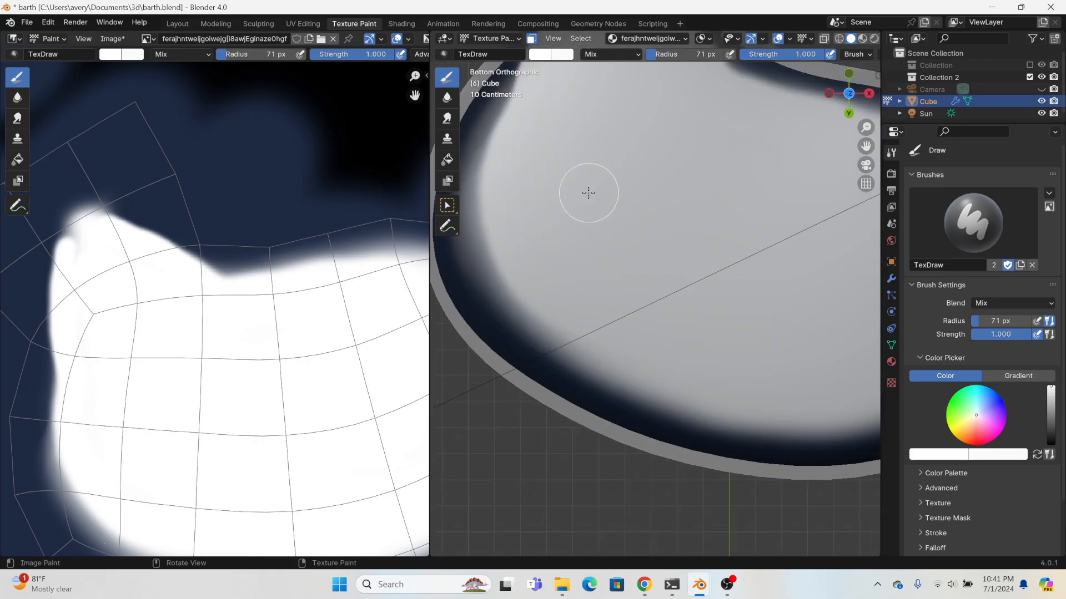
mouse_move(545, 128)
mouse_down()
mouse_move(525, 161)
mouse_move(547, 138)
mouse_up()
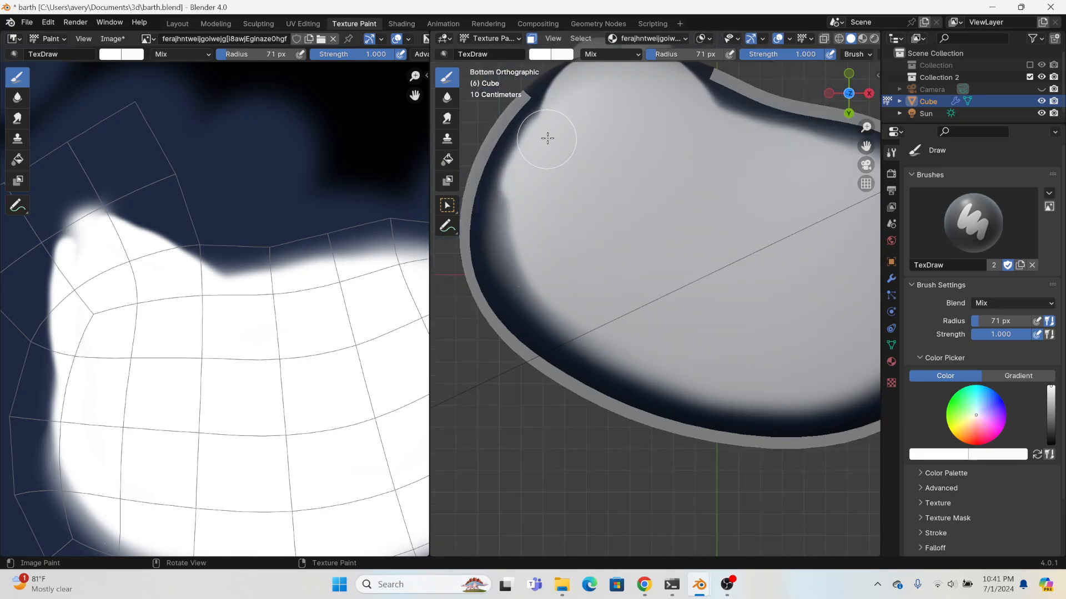
mouse_move(523, 209)
mouse_down()
mouse_move(535, 278)
mouse_move(604, 319)
mouse_move(602, 328)
mouse_move(539, 285)
mouse_move(512, 238)
mouse_move(511, 178)
mouse_move(552, 152)
mouse_move(523, 162)
mouse_up()
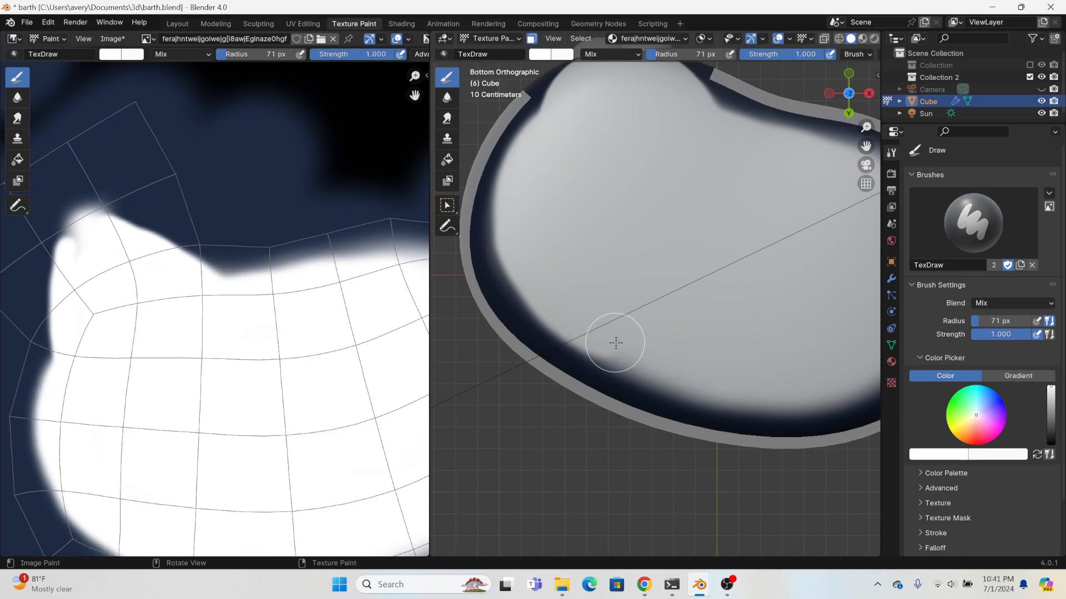
scroll(738, 354, down, 1)
scroll(738, 354, down, 1)
mouse_move(734, 349)
shift+middle_down()
mouse_move(616, 308)
mouse_move(718, 314)
shift+middle_up()
scroll(572, 329, up, 3)
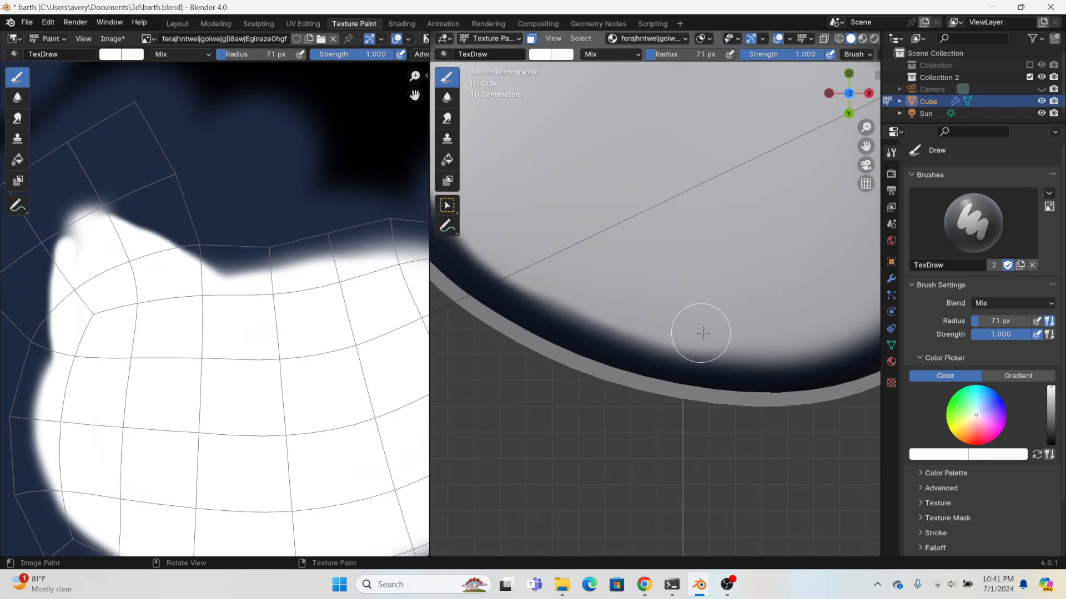
scroll(788, 260, down, 3)
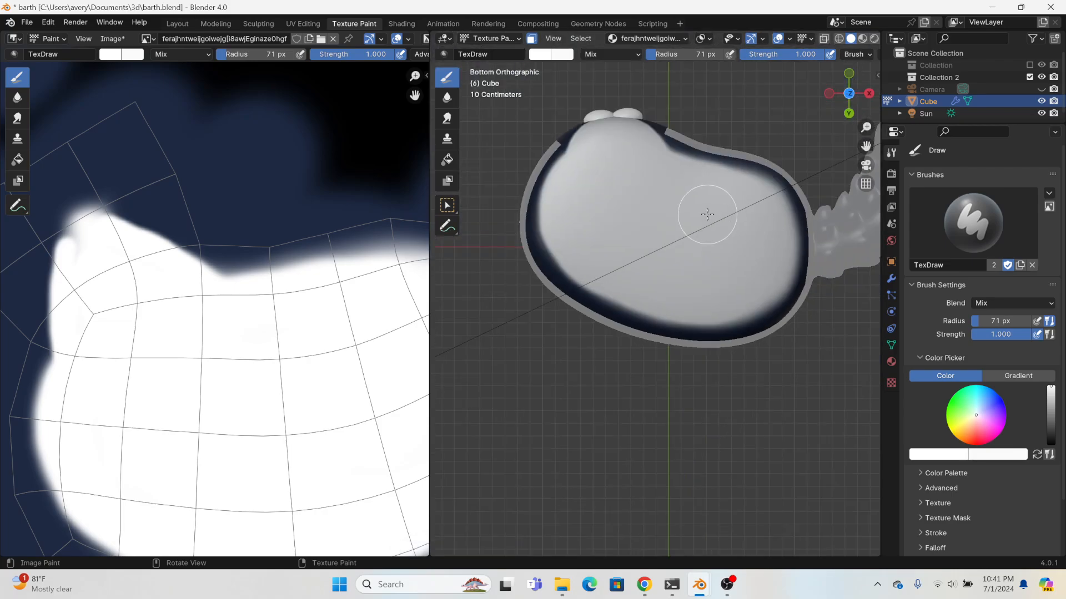
- Paint white along the belly's border near the tail from below, and undo the last stroke
middle_drag(707, 215, 689, 279)
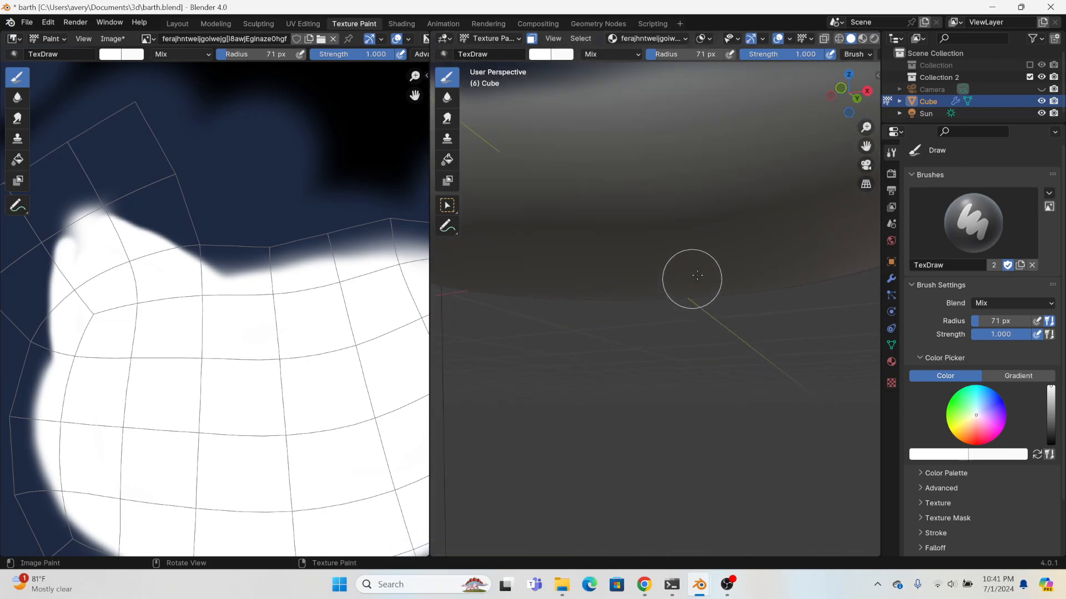
click(847, 111)
scroll(549, 317, up, 3)
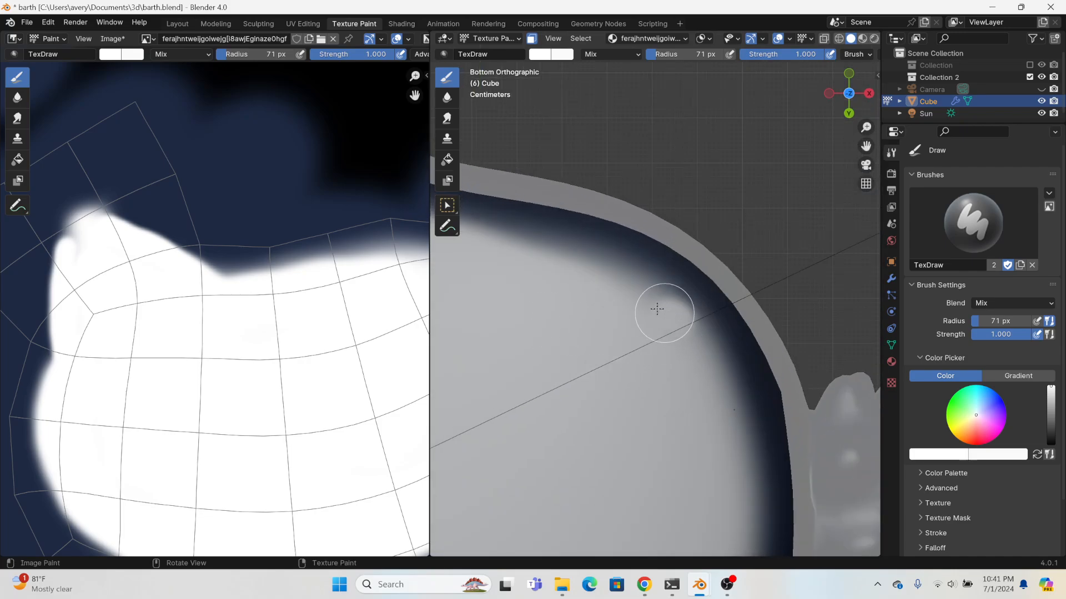
mouse_move(657, 309)
mouse_down()
mouse_move(524, 257)
mouse_move(451, 257)
mouse_up()
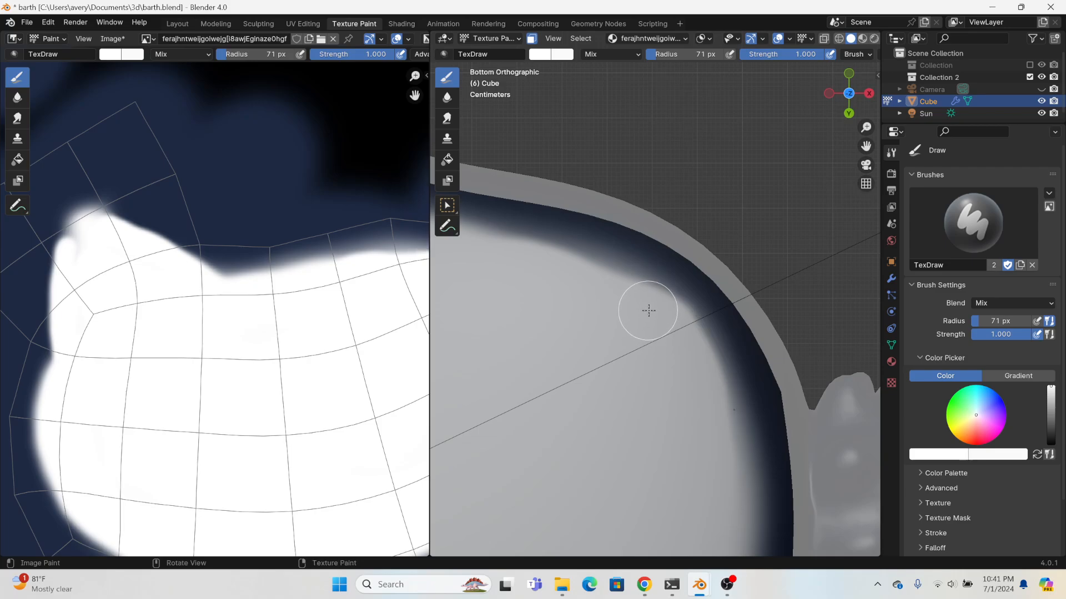
mouse_move(648, 311)
mouse_down()
mouse_move(724, 399)
mouse_move(738, 504)
mouse_move(718, 388)
mouse_move(688, 328)
mouse_move(615, 292)
mouse_up()
key(ctrl+z)
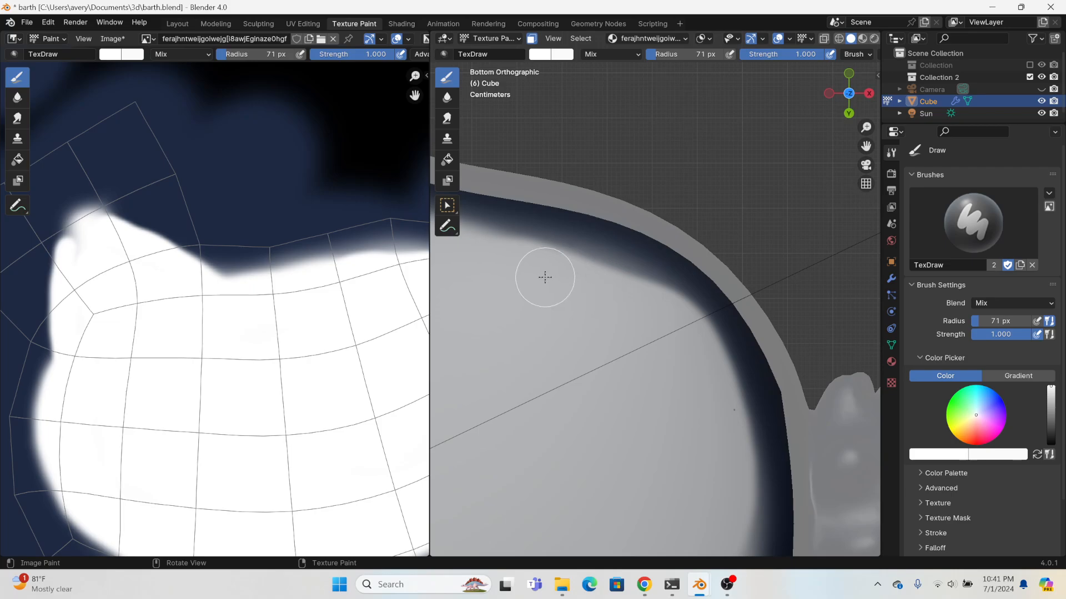
- Inspect the painted belly border, and view the whole cat in rendered shading in the Layout workspace
scroll(541, 289, down, 4)
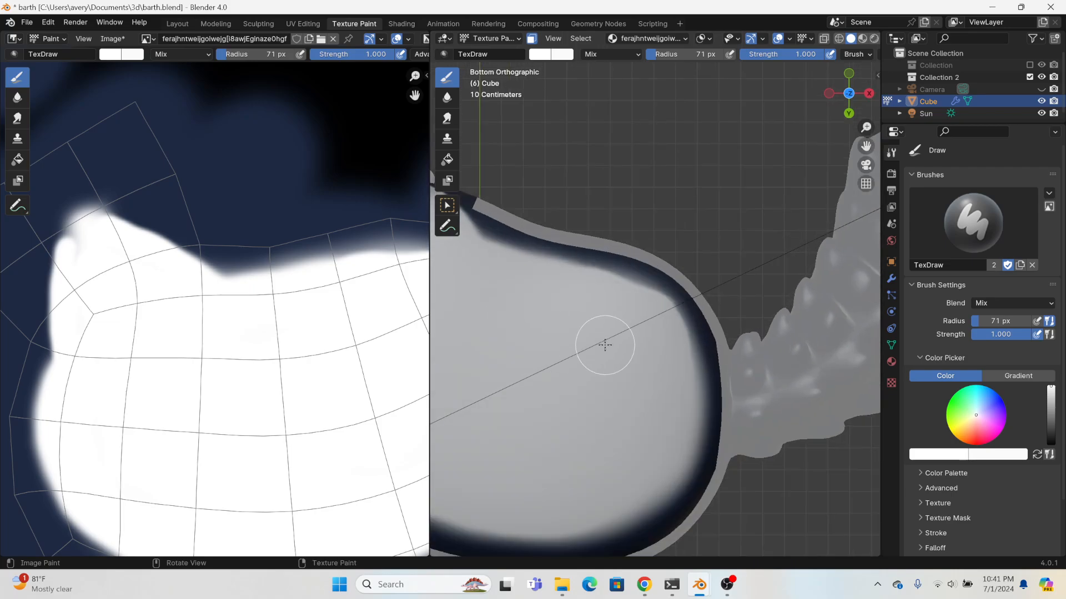
scroll(605, 345, up, 2)
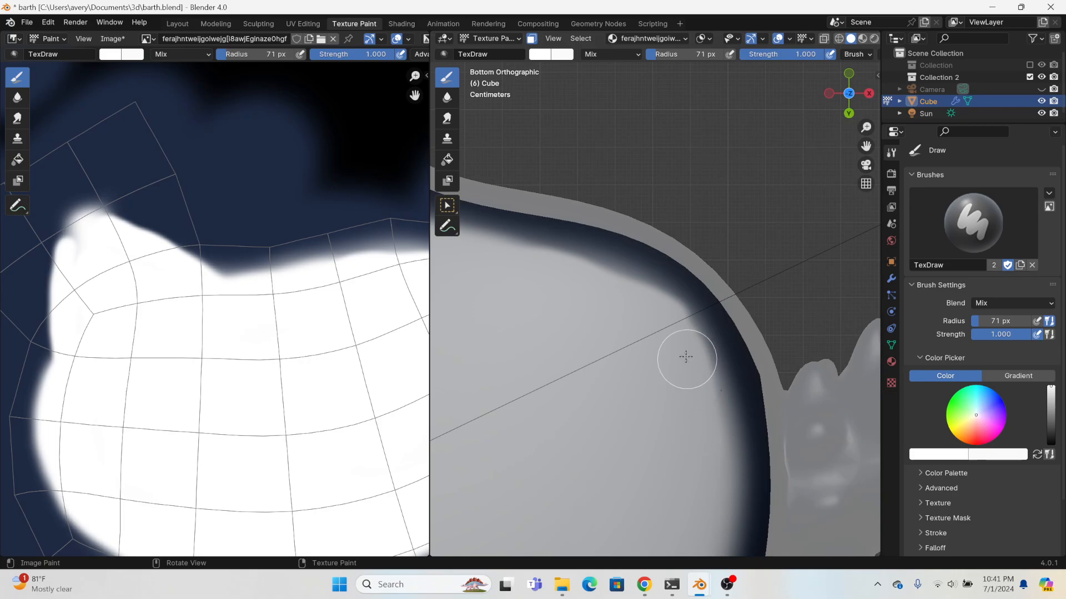
scroll(564, 374, down, 2)
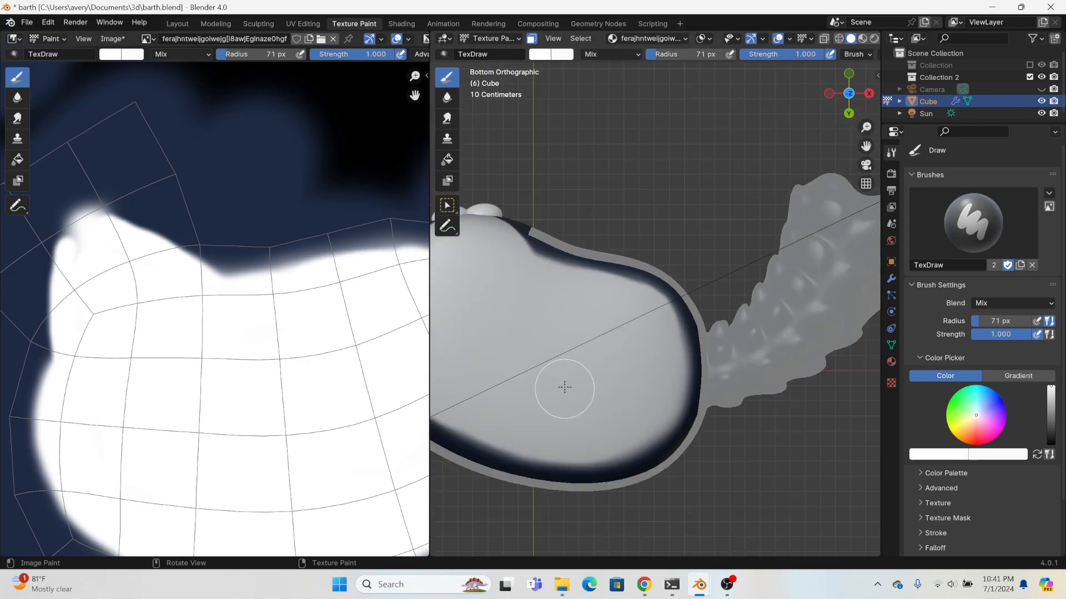
middle_drag(565, 386, 455, 277)
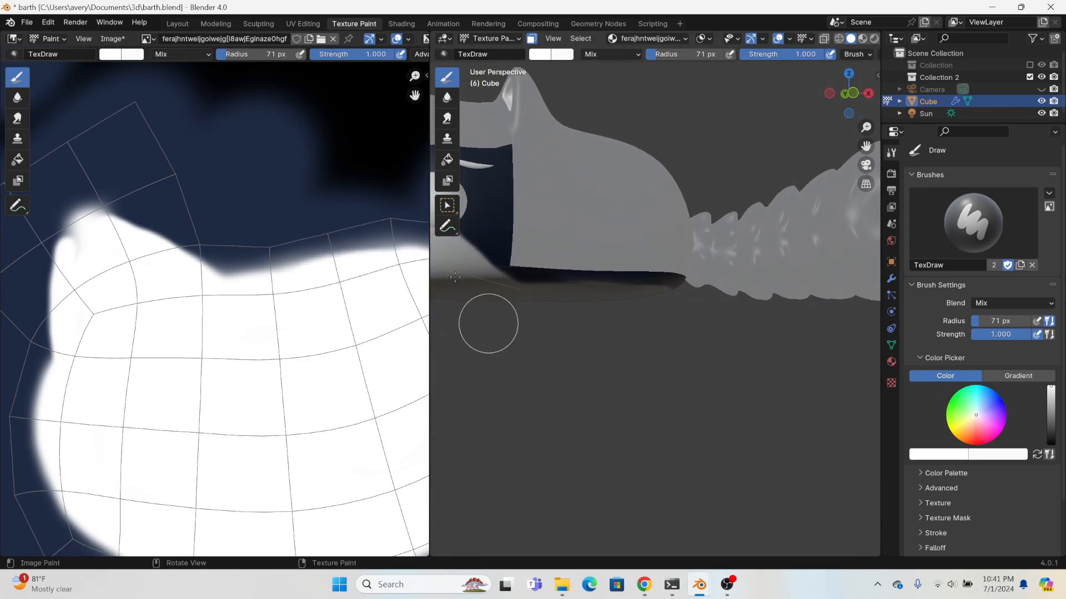
click(171, 25)
click(857, 39)
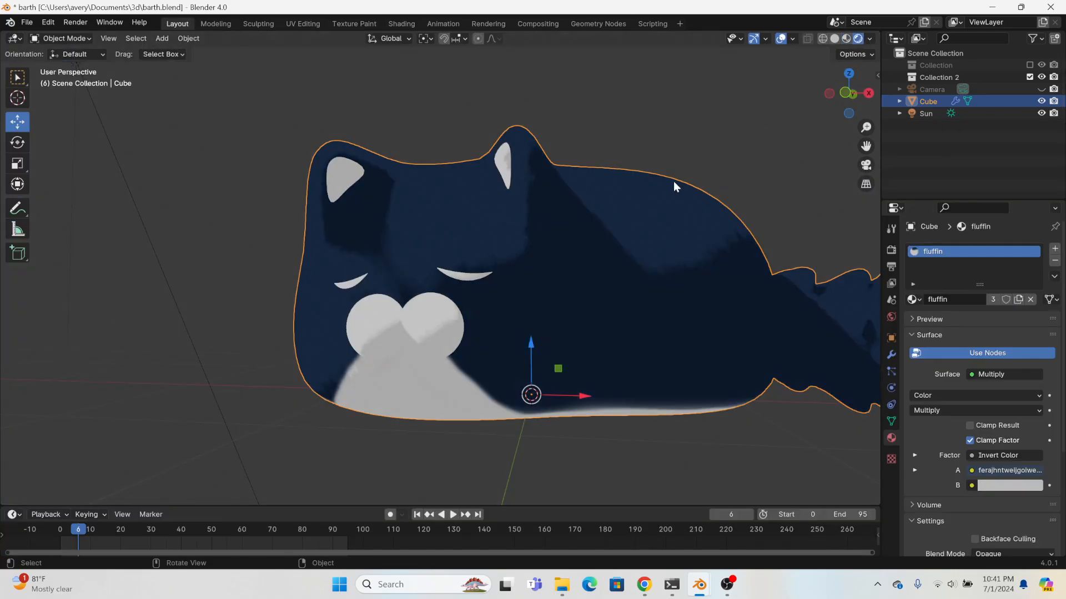
mouse_move(673, 181)
middle_down()
mouse_move(473, 212)
mouse_move(615, 231)
mouse_move(478, 231)
mouse_move(494, 213)
middle_up()
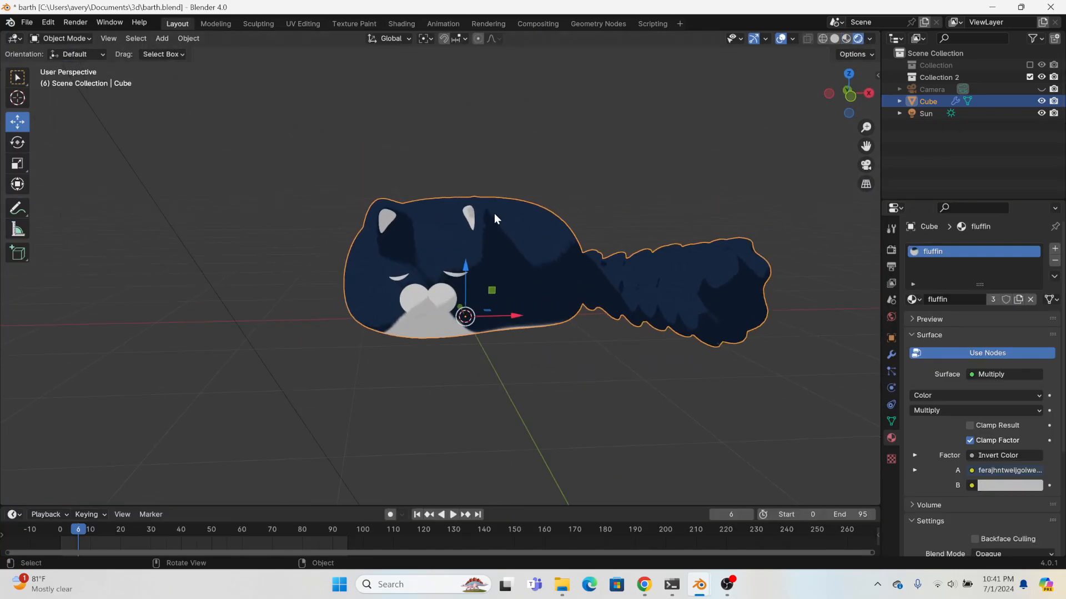
- In the Modeling workspace, select the upper cheek face beside the closed eye and set the pivot point to Individual Origins
click(227, 25)
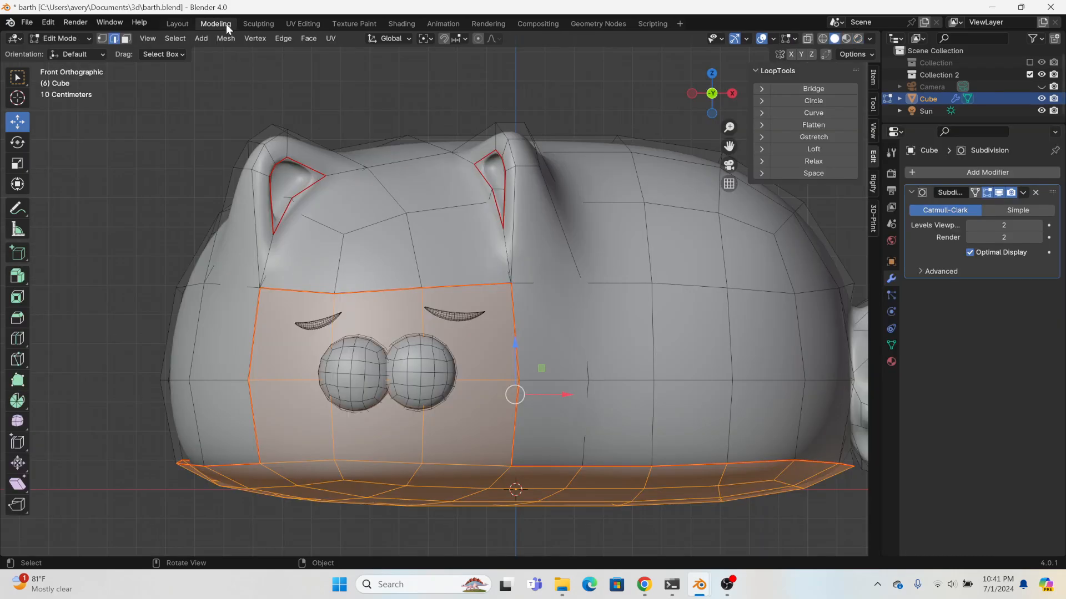
click(565, 343)
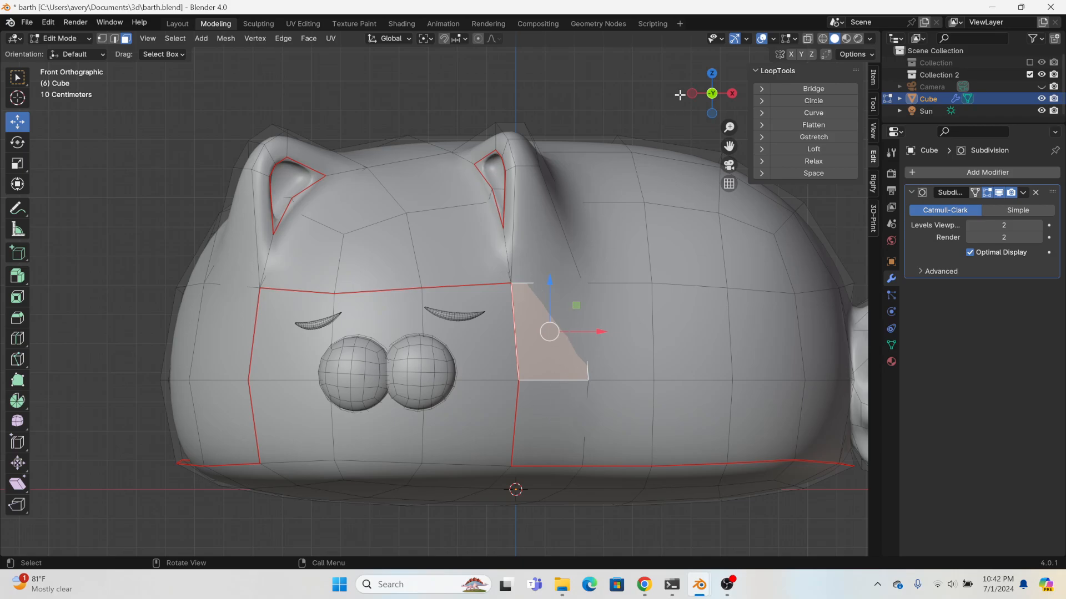
click(693, 95)
middle_drag(708, 197, 557, 223)
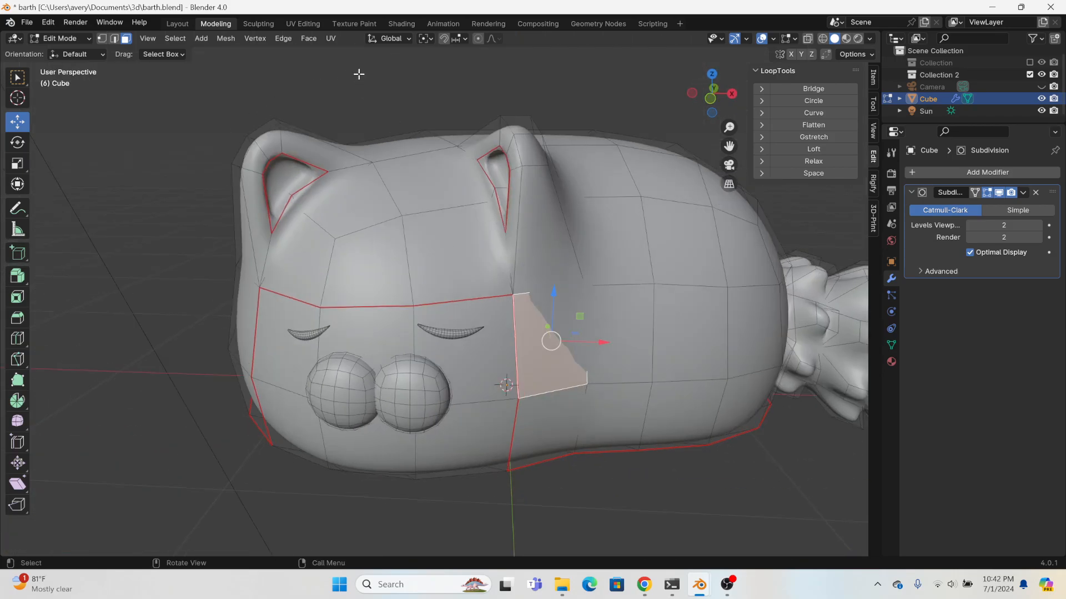
click(427, 39)
click(428, 95)
- Add the lower cheek face on that side and the two matching cheek faces on the opposite side to the selection
shift+click(610, 417)
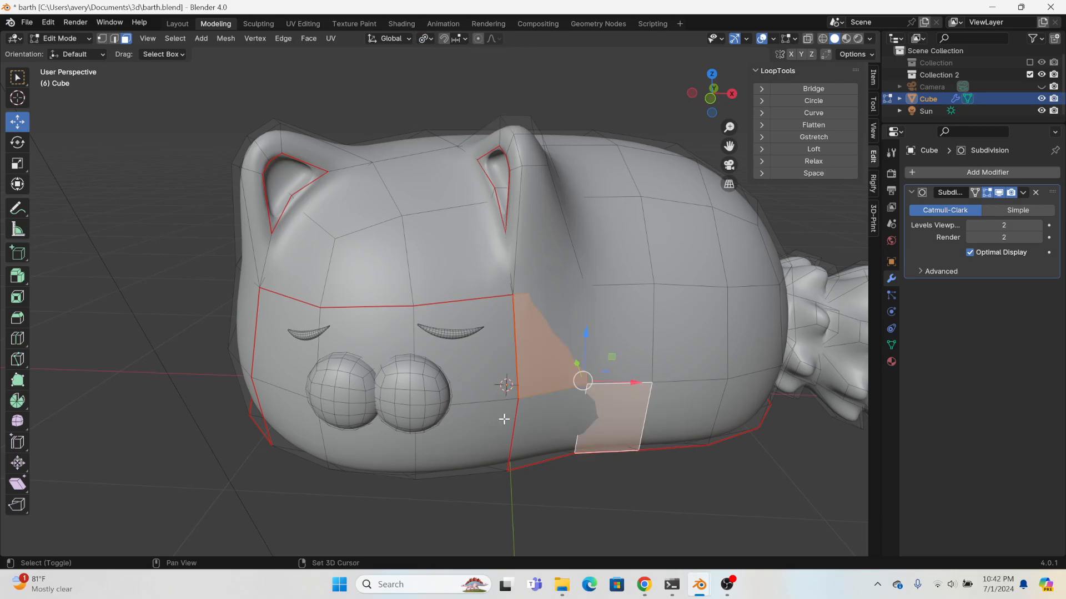
shift+click(612, 442)
shift+click(546, 438)
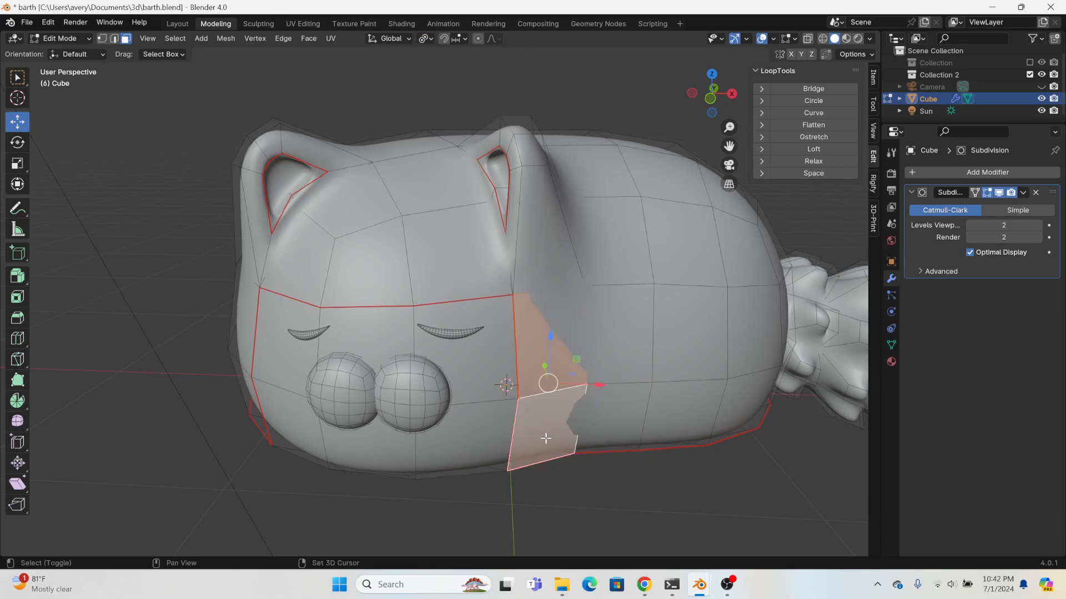
shift+click(241, 334)
shift+click(243, 387)
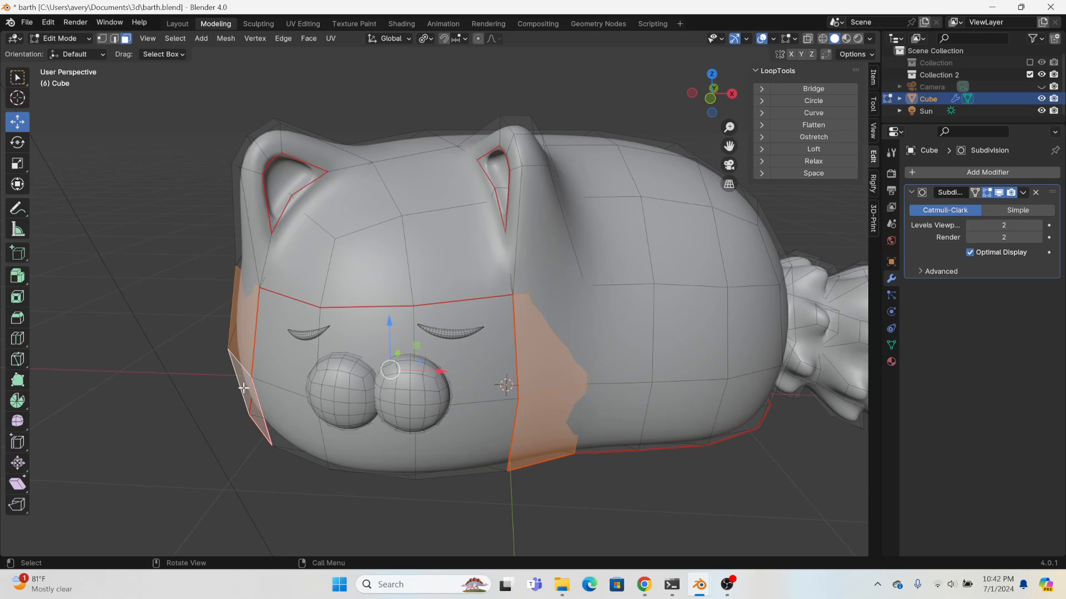
- Extrude the four cheek faces outward individually and scale their ends down to form tapered fur tufts
click(16, 275)
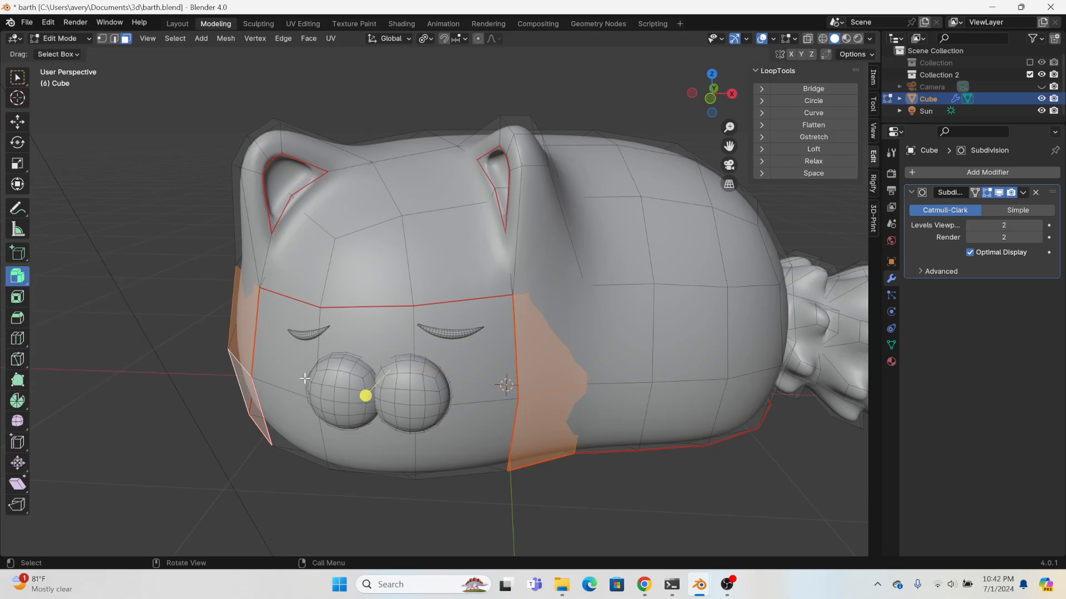
drag(368, 395, 425, 364)
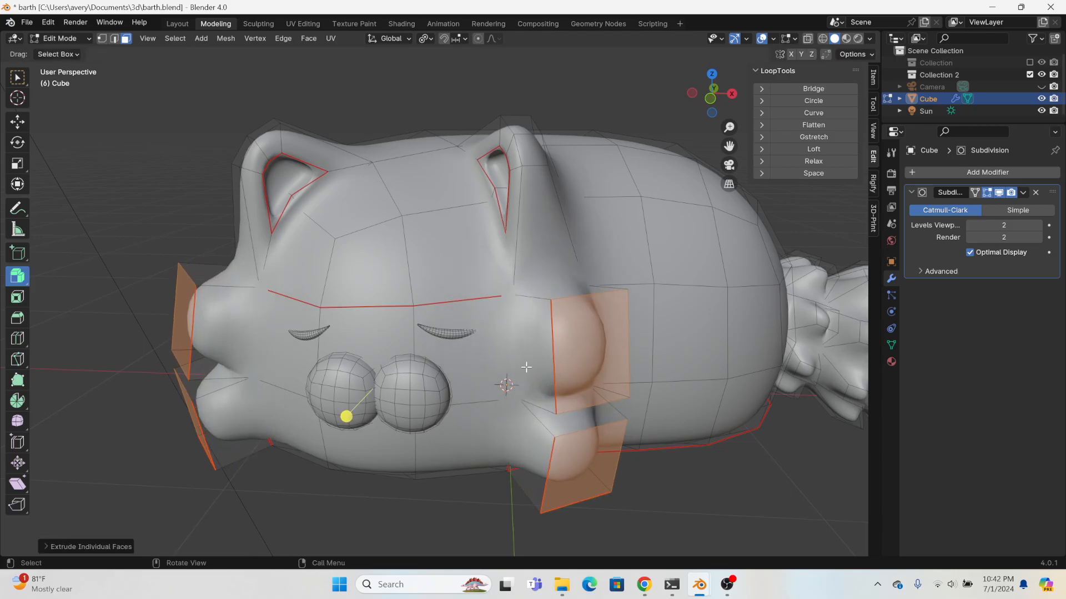
key(s)
click(516, 434)
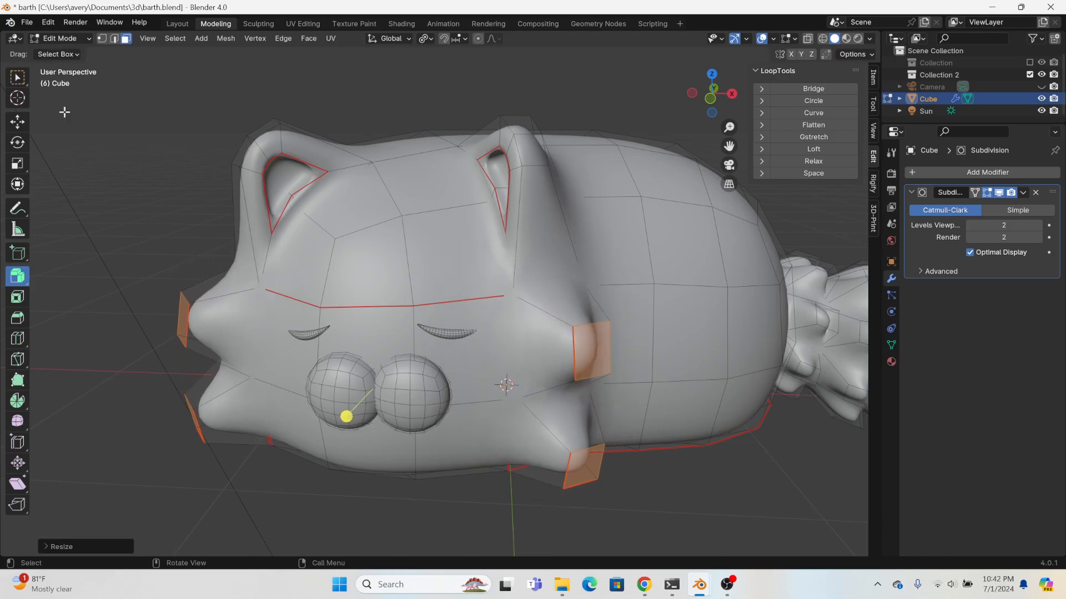
- Switch to the Layout workspace and make sure the curve shape in the EEVEE render settings is Strip
click(177, 24)
middle_drag(254, 144, 227, 187)
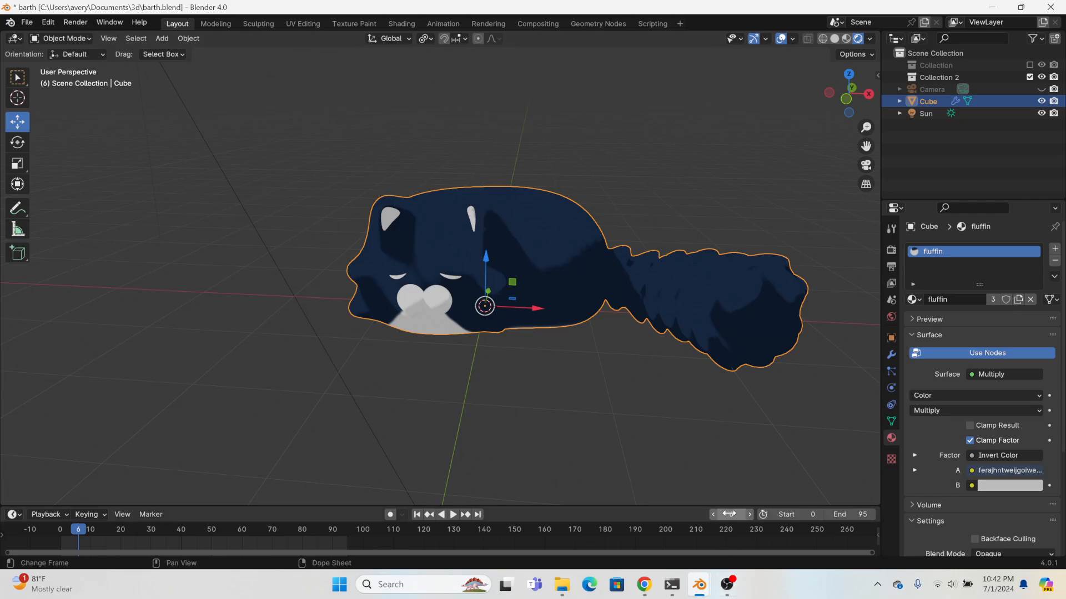
click(892, 374)
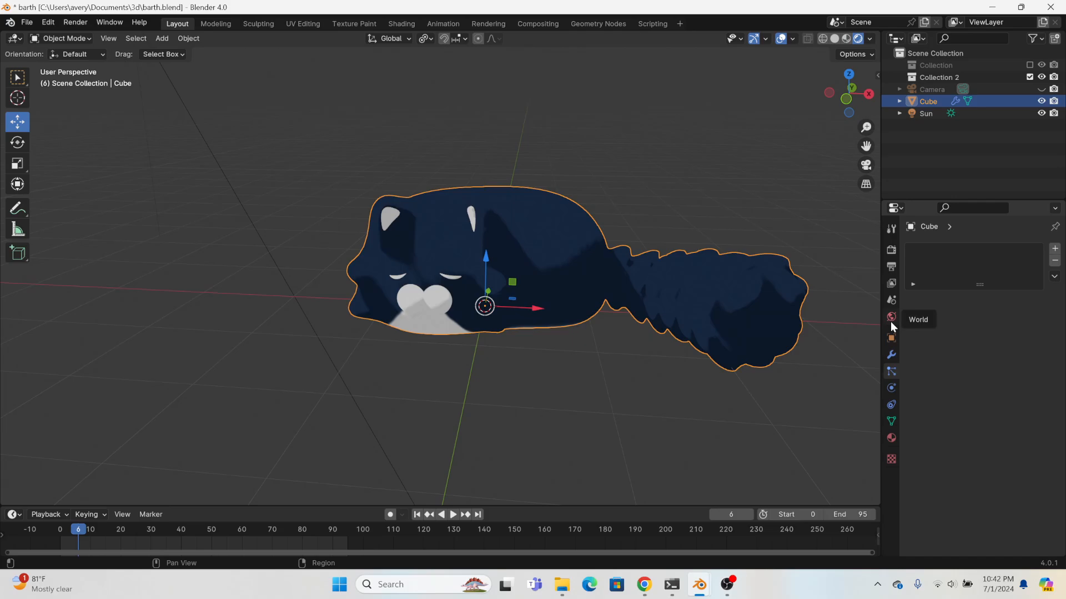
click(891, 251)
scroll(937, 425, down, 1)
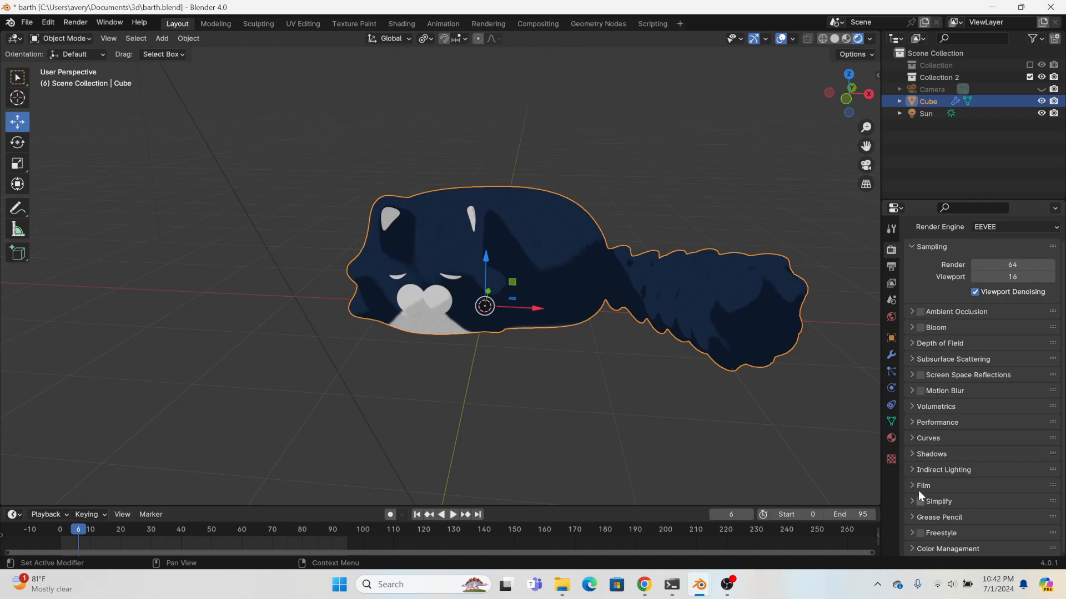
click(910, 439)
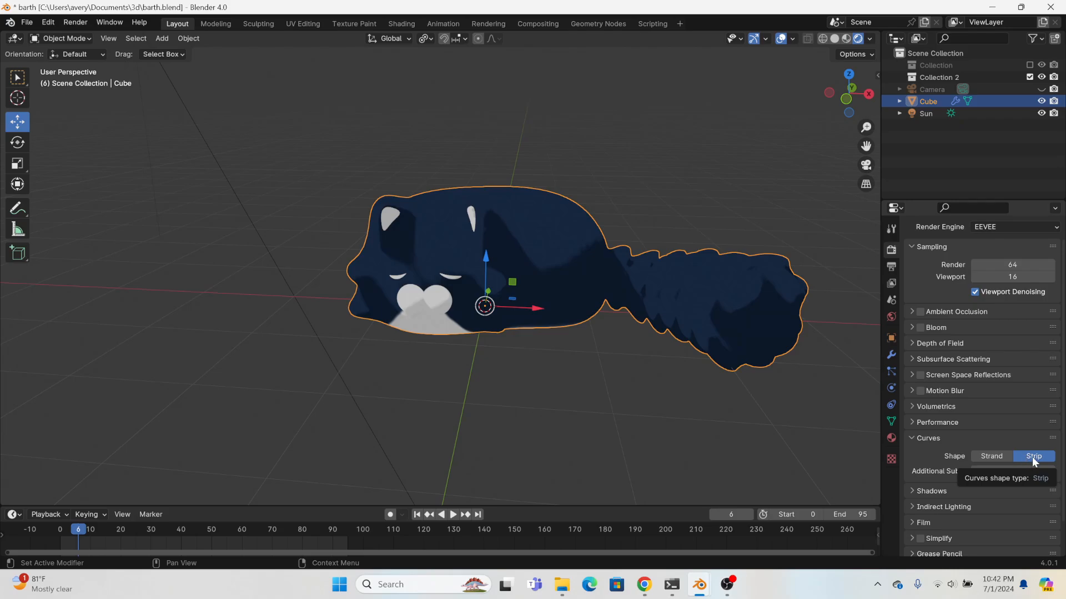
- Add a particle system to the cat mesh and set its type to Hair
click(895, 375)
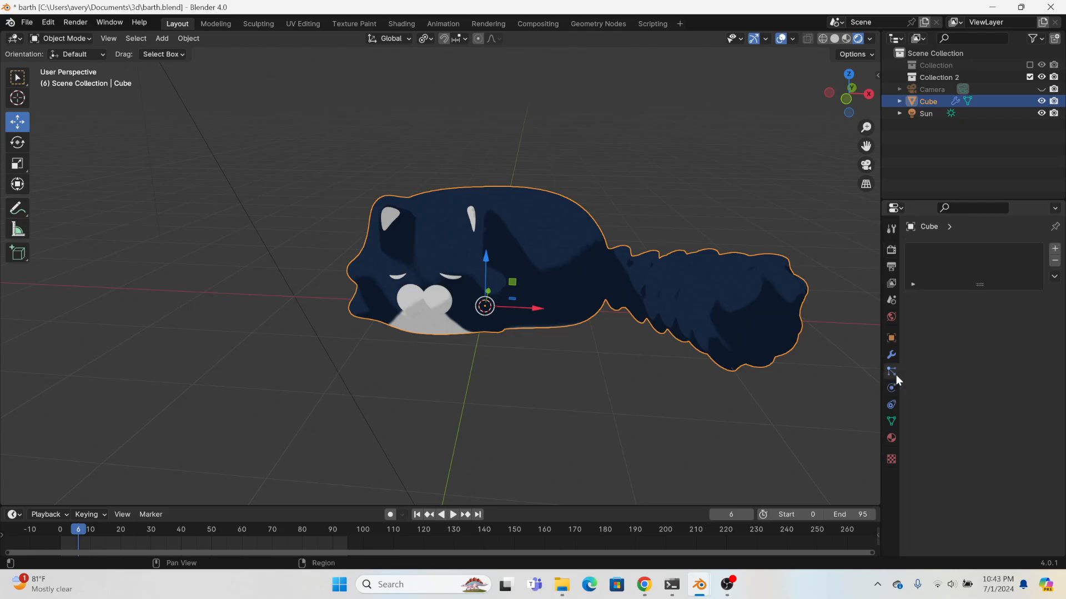
click(1055, 251)
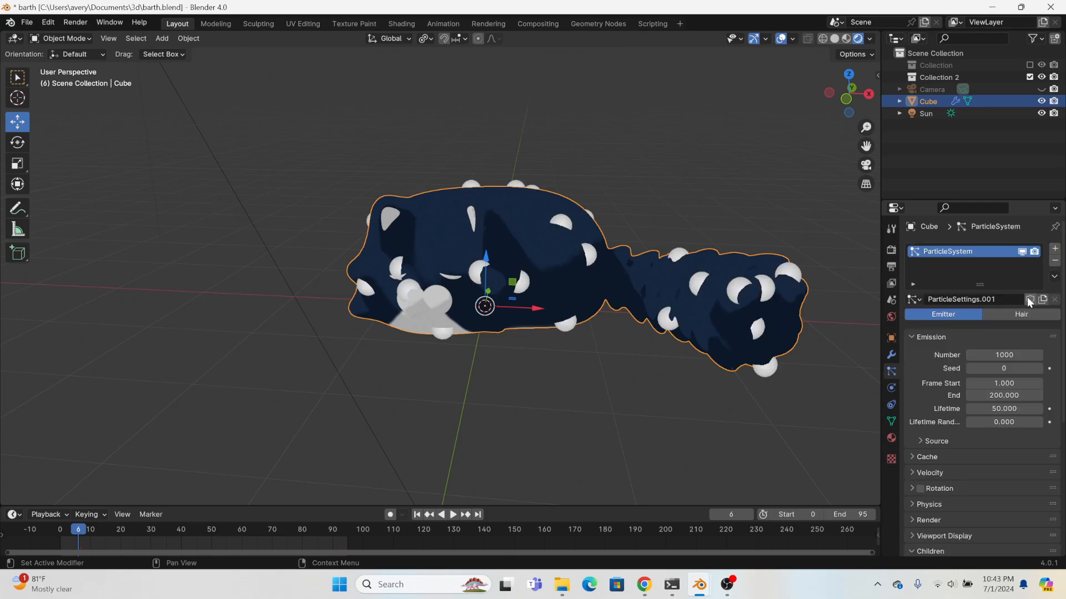
click(1022, 314)
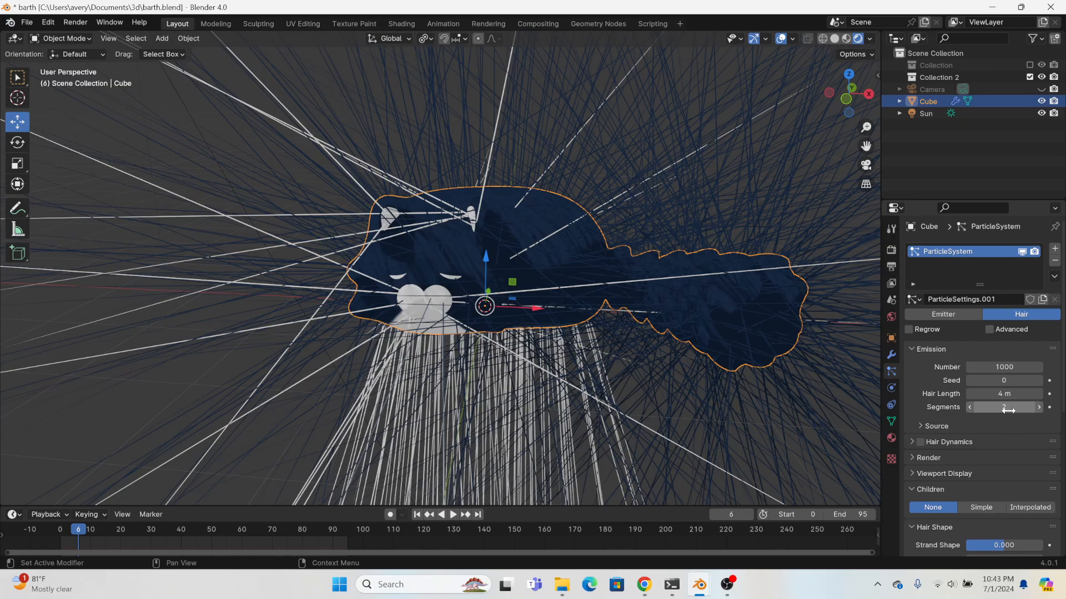
- Shorten the cat's particle hair length to 0.2 m
click(1000, 396)
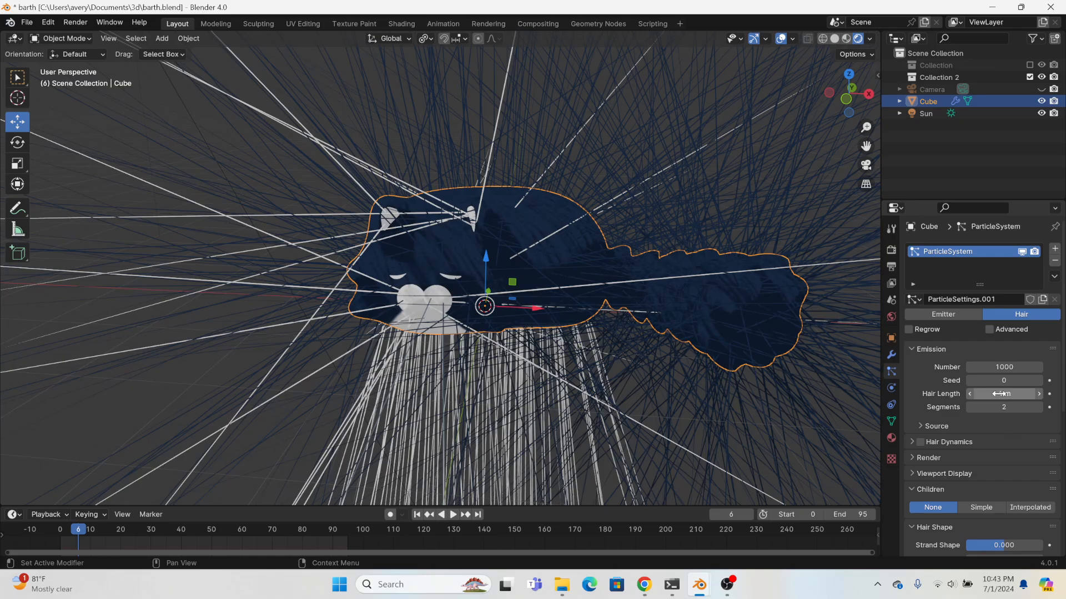
mouse_move(1001, 394)
mouse_down()
mouse_move(991, 393)
mouse_move(1004, 392)
mouse_up()
click(1012, 391)
key(BackSpace)
text(.5)
key(Return)
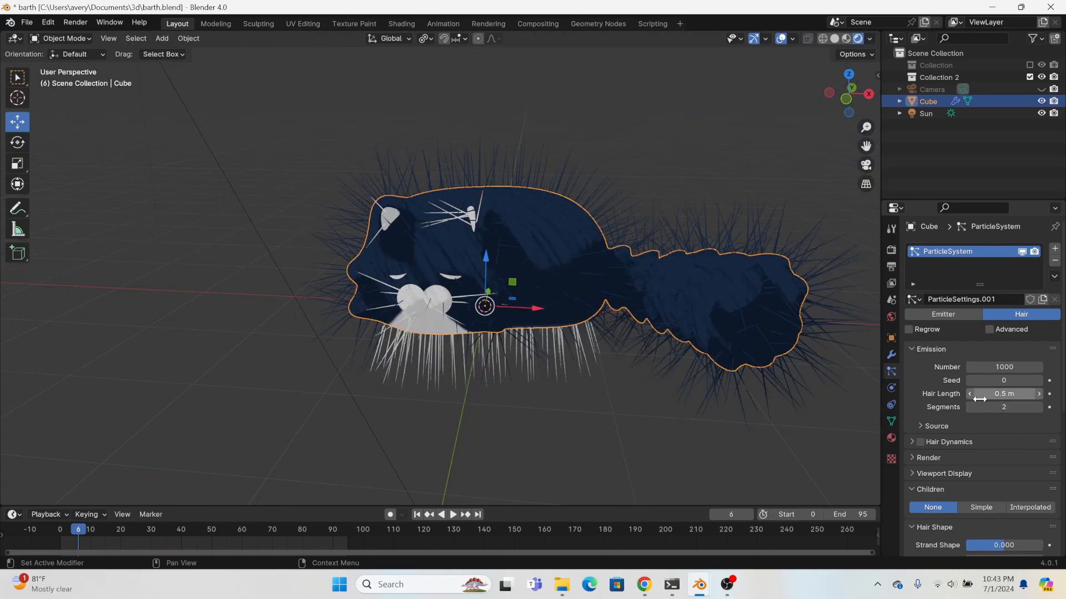
drag(1000, 396, 978, 396)
drag(1000, 394, 1007, 393)
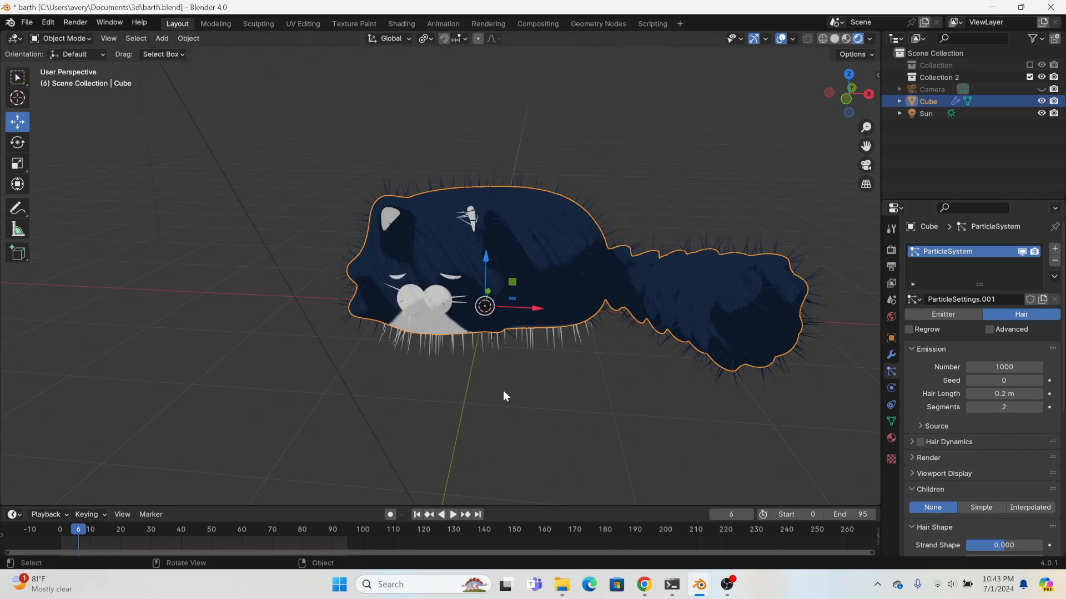
middle_drag(503, 391, 510, 317)
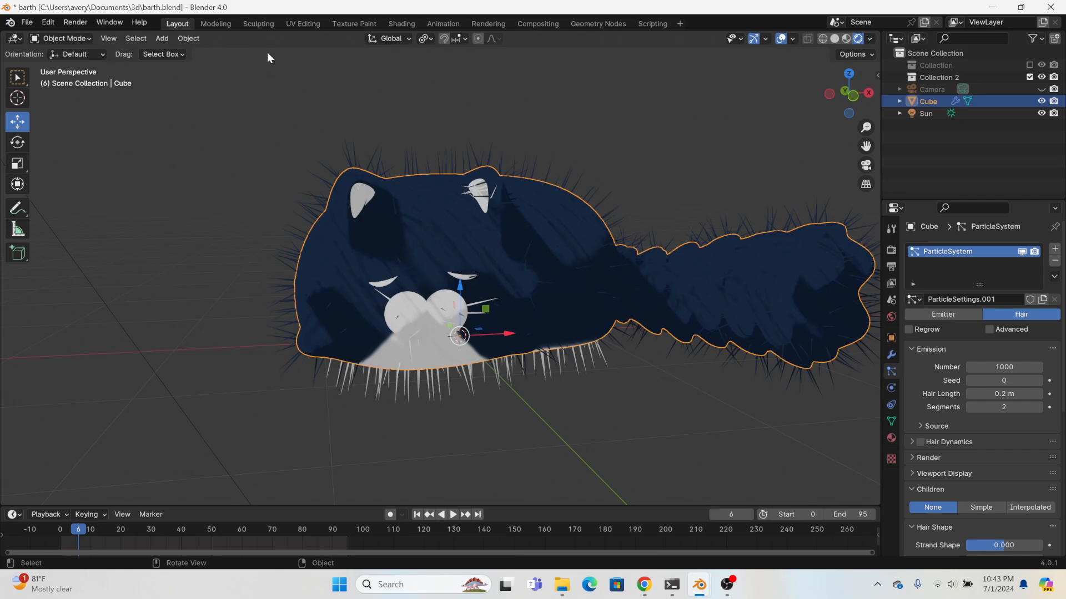
- In the Modeling workspace, add a new vertex group to the cat mesh
click(219, 24)
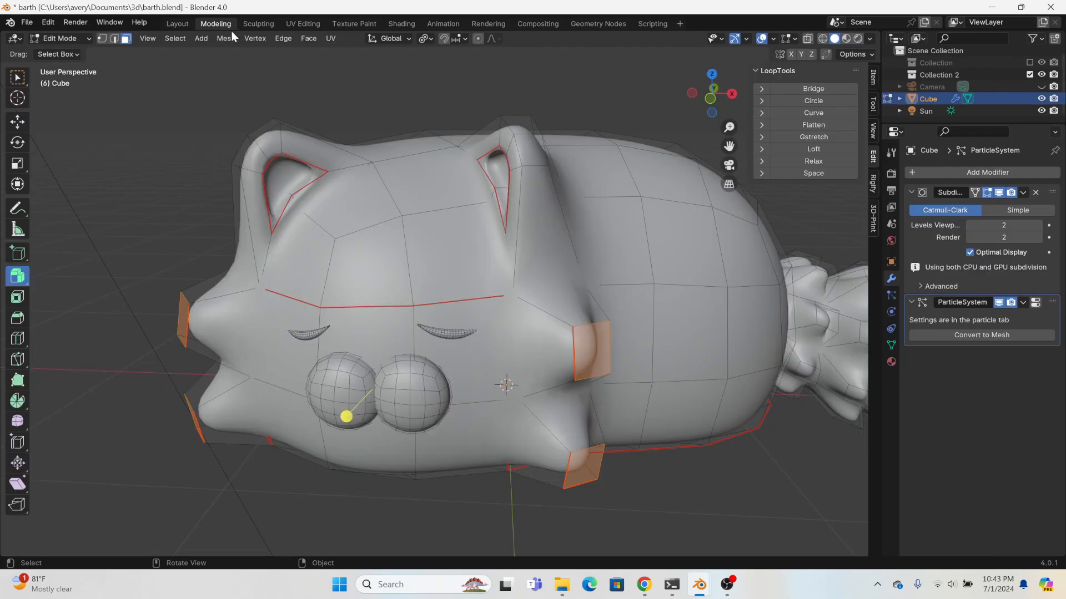
click(892, 345)
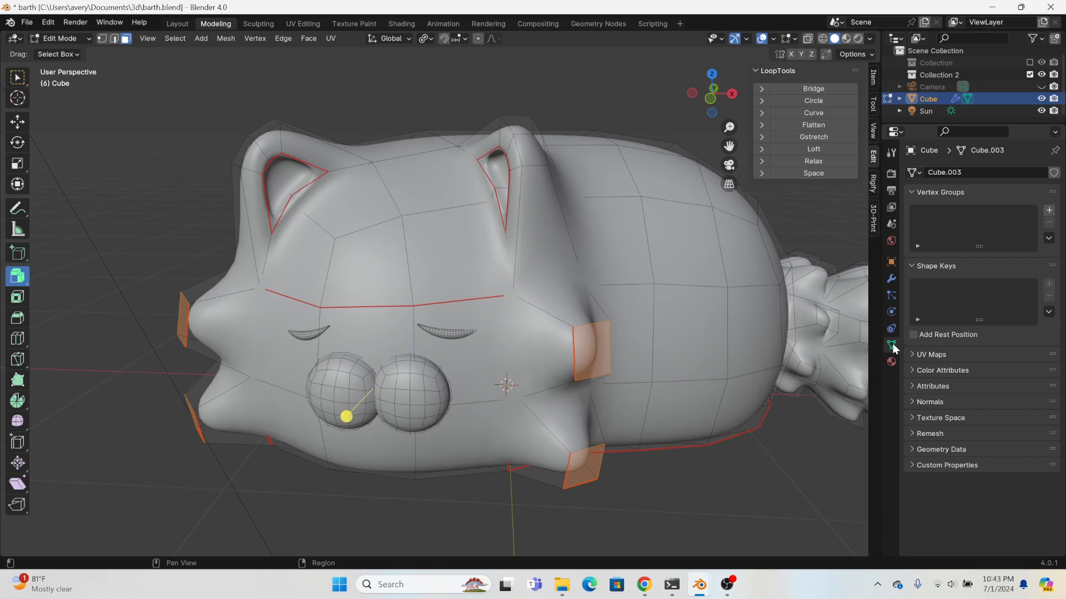
click(1049, 209)
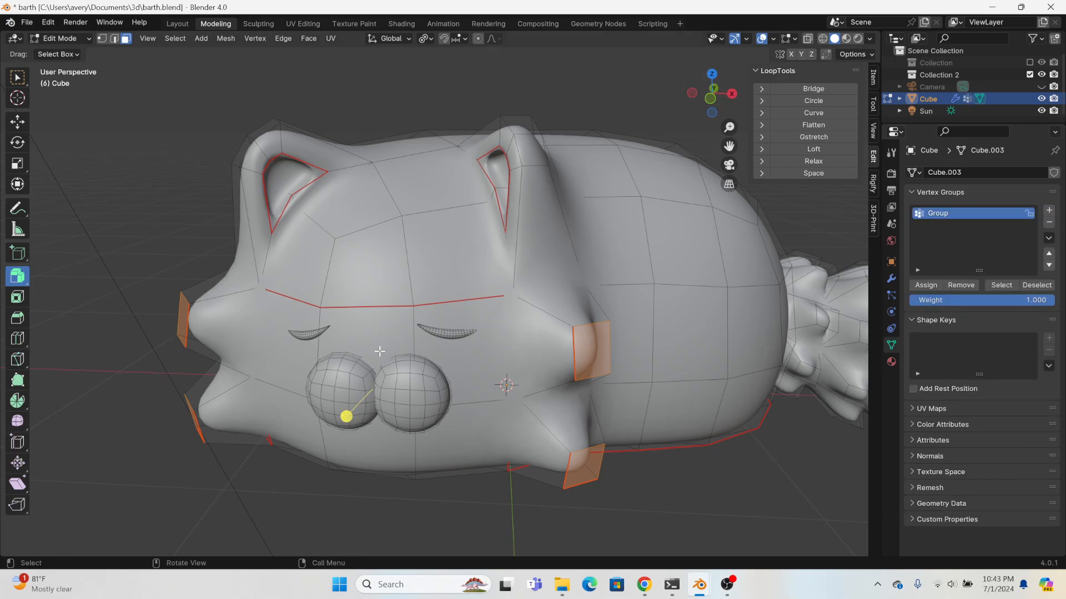
- Select the front faces of the cat's face around the eyes, muzzle and chin
click(347, 328)
shift+click(288, 358)
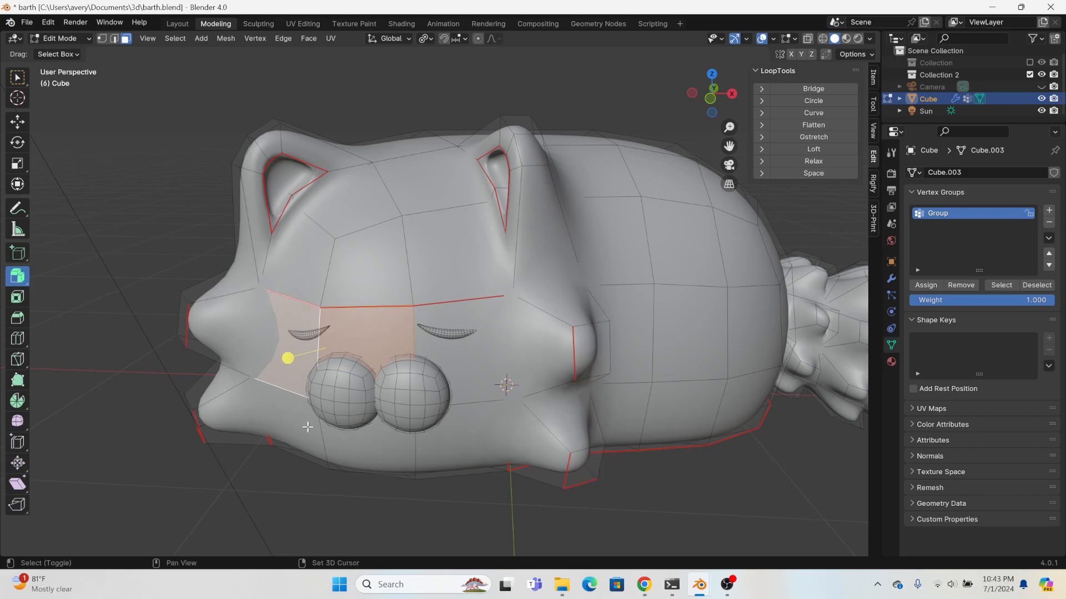
shift+click(308, 427)
shift+click(404, 453)
shift+click(450, 432)
shift+click(465, 367)
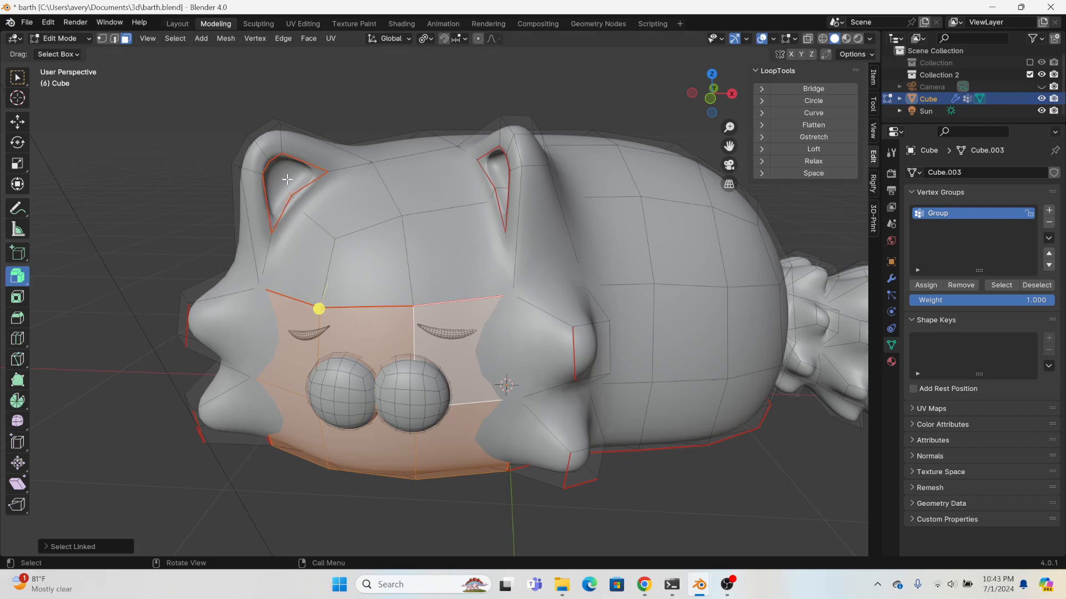
- Select the inner faces of both ears as linked regions and assign them to the vertex group
click(159, 87)
key(l)
key(l)
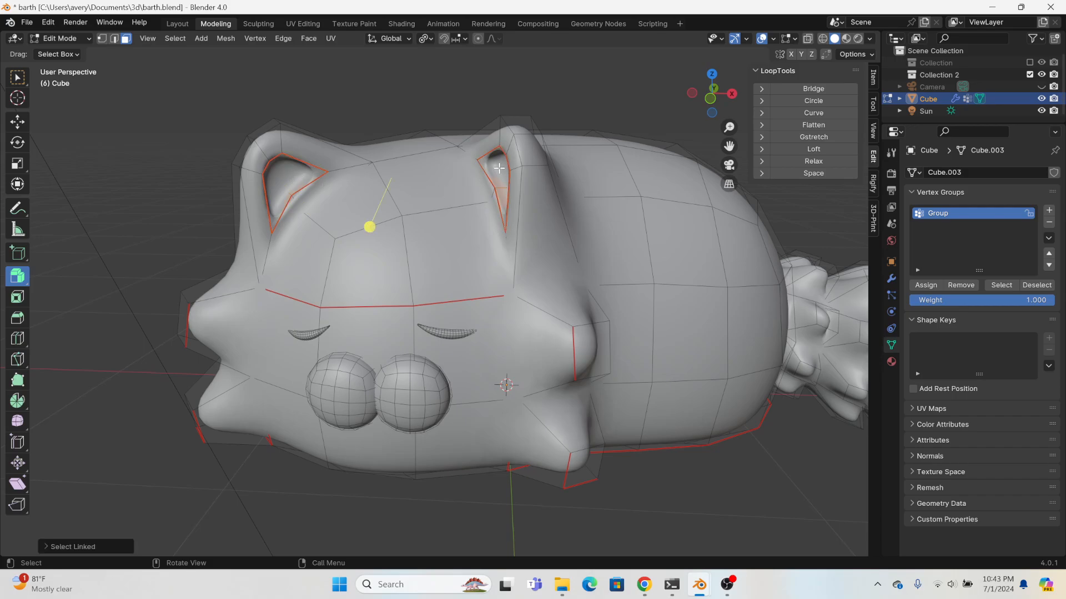
click(938, 286)
click(203, 77)
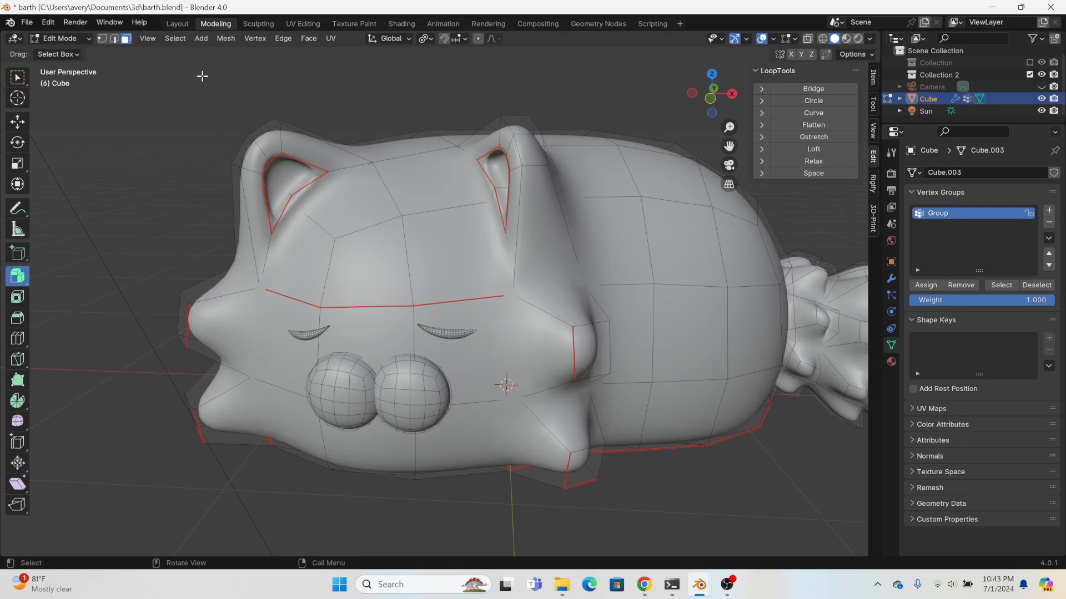
- In the Layout workspace, set the hair particles' density vertex group to Group and invert its effect
click(189, 25)
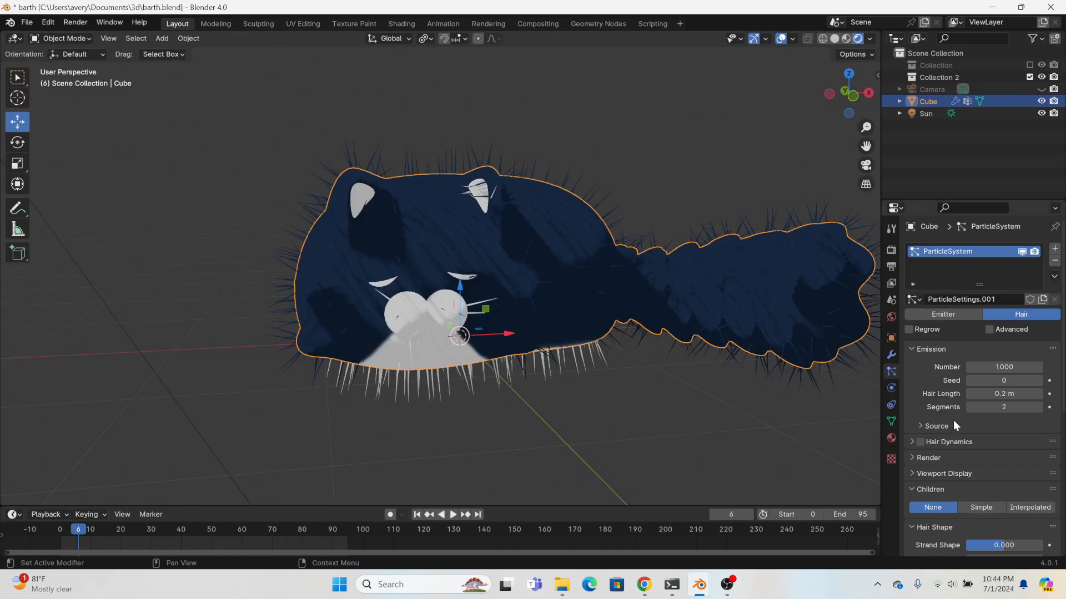
scroll(953, 421, down, 6)
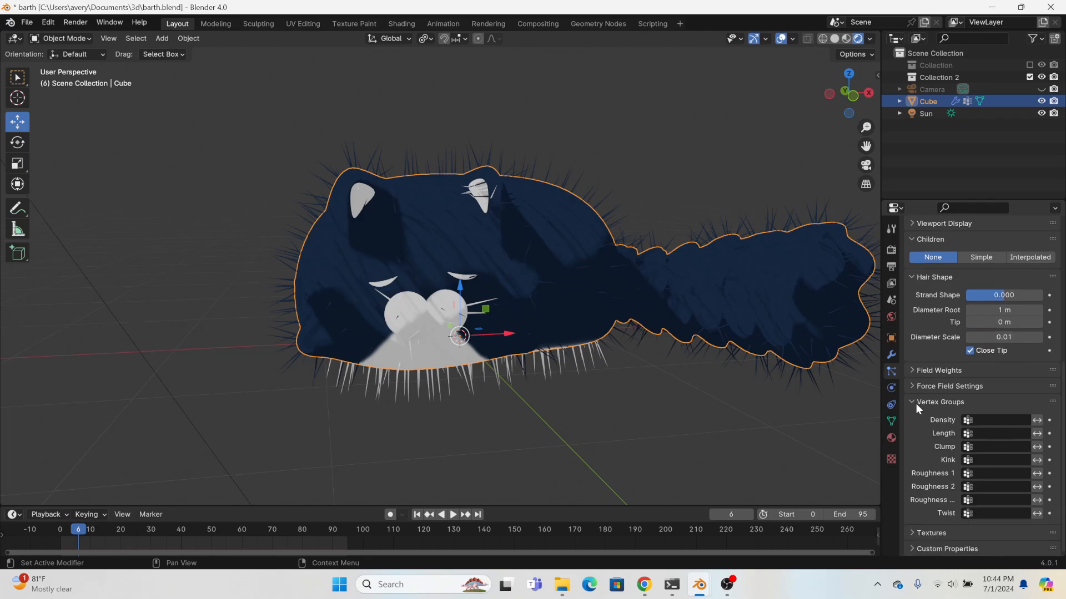
click(984, 421)
click(984, 439)
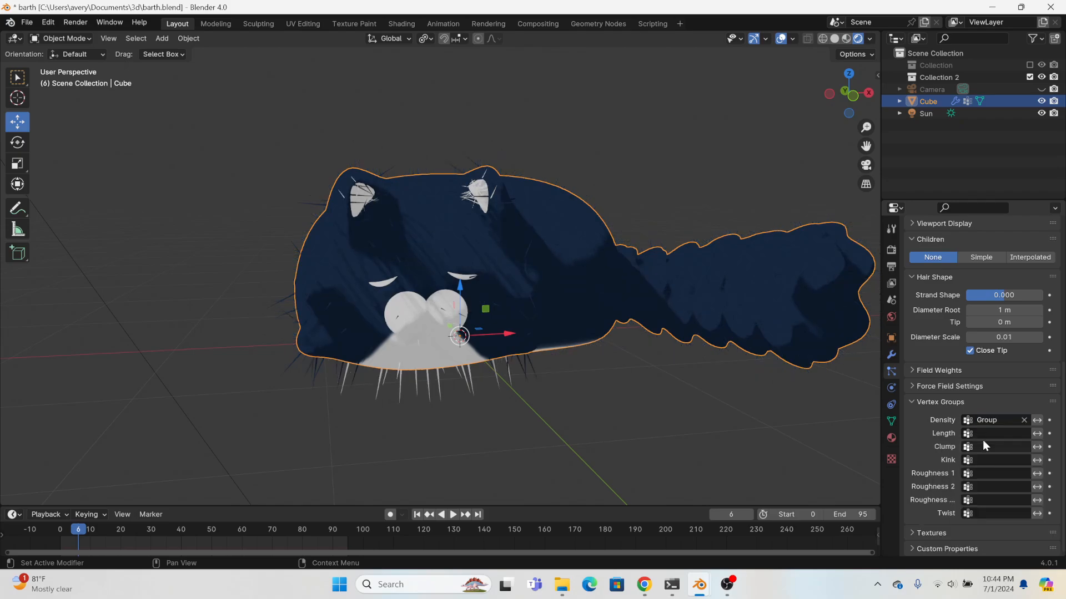
click(1039, 423)
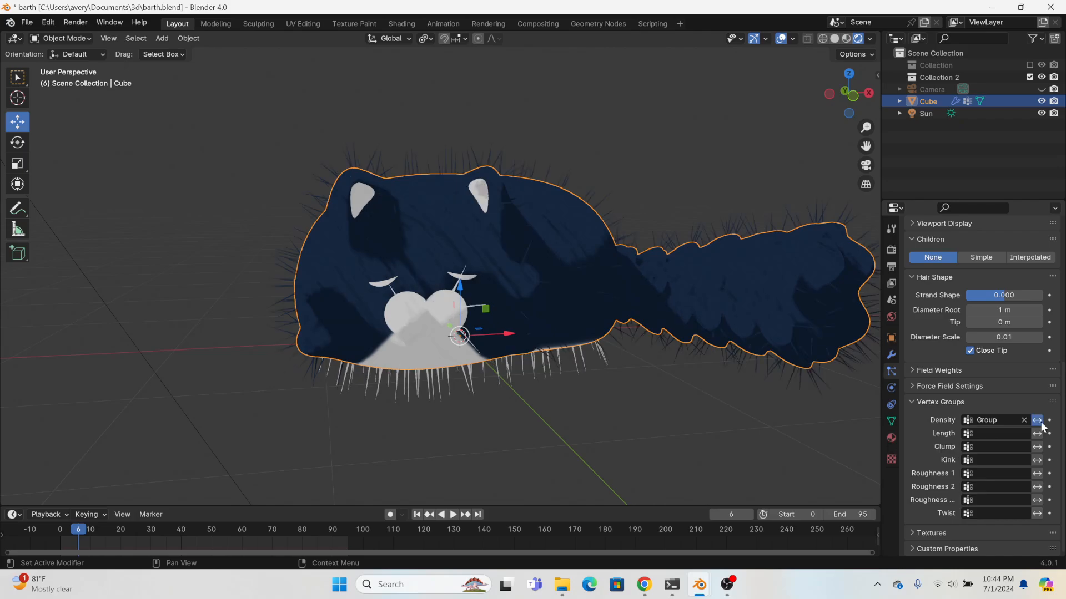
middle_drag(610, 341, 574, 317)
- Back in the Modeling workspace, select both round muzzle spheres with their linked geometry
click(216, 24)
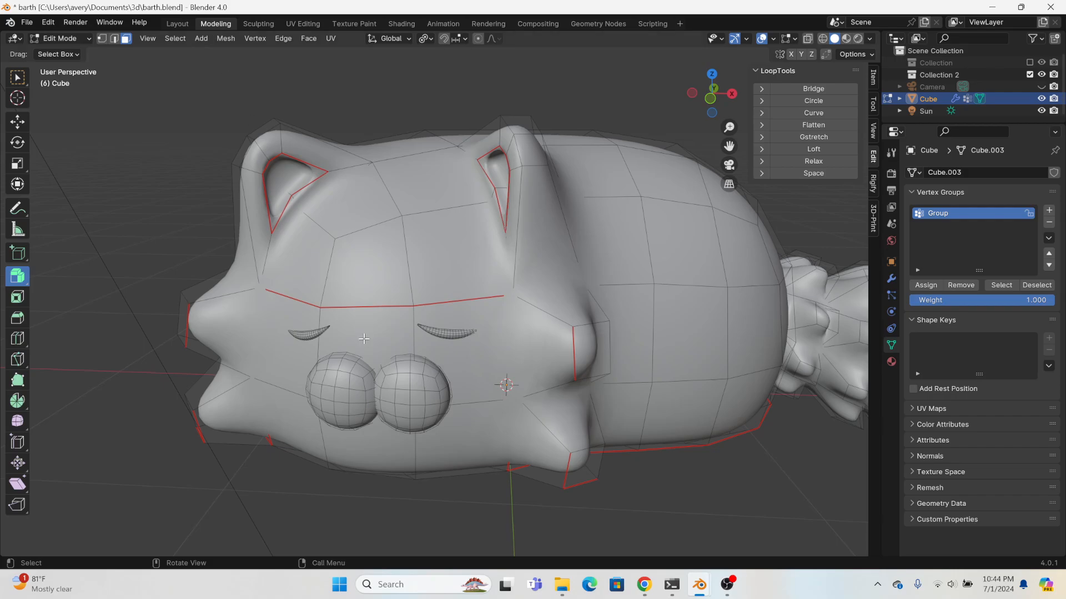
scroll(384, 434, up, 3)
key(l)
key(l)
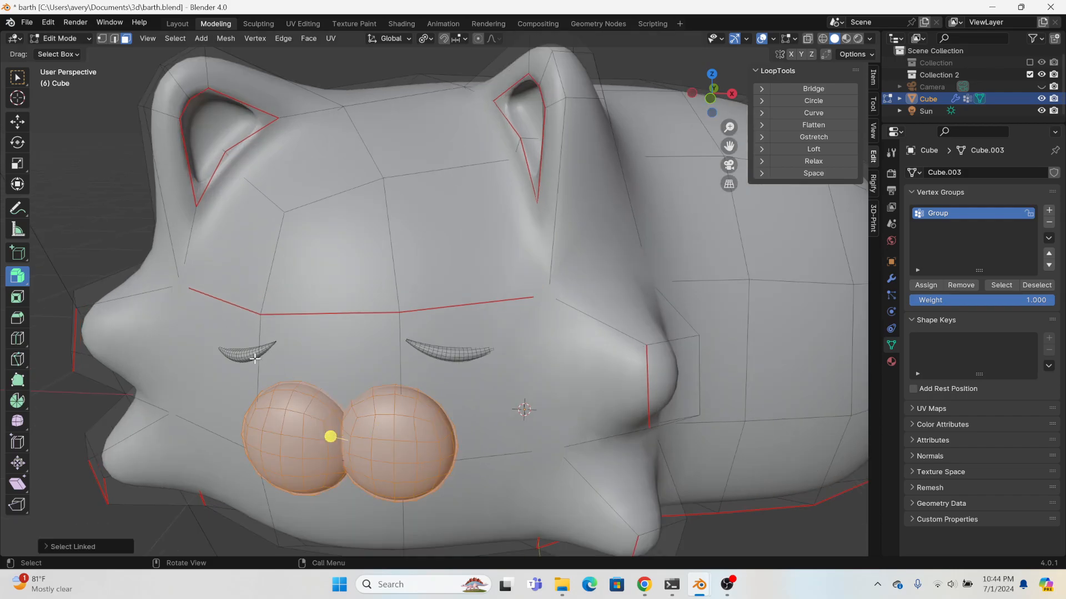
key(l)
key(ctrl+z)
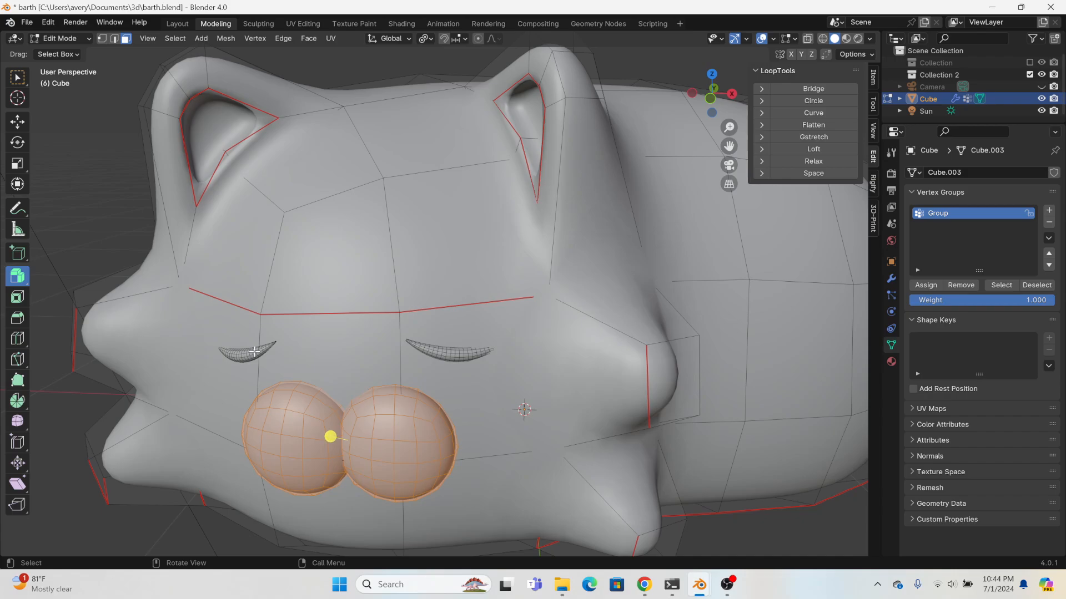
key(l)
key(ctrl+z)
scroll(228, 367, up, 3)
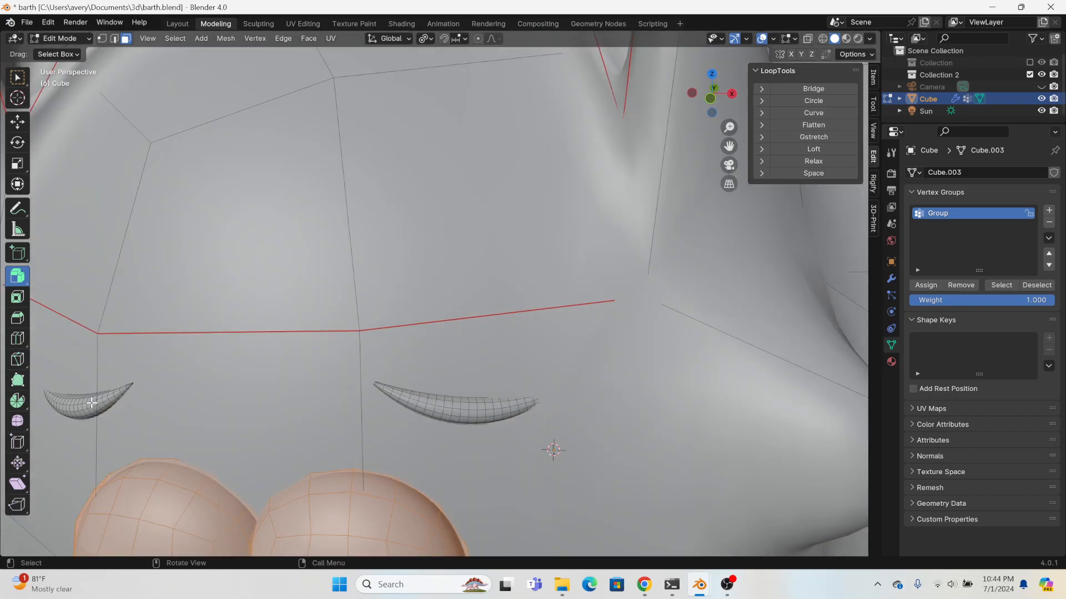
key(l)
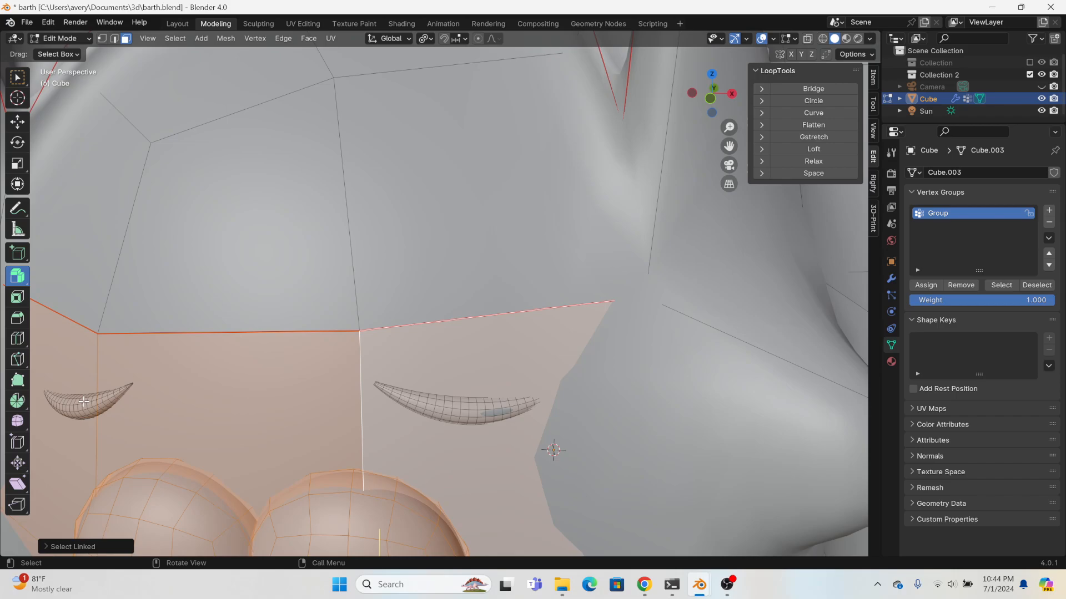
key(ctrl+z)
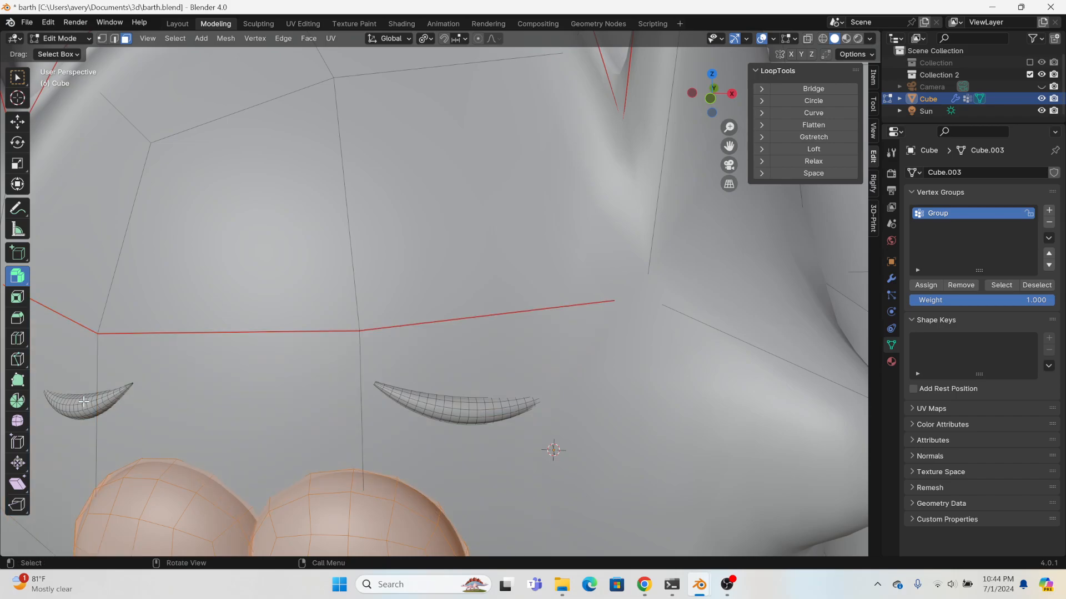
click(472, 404)
mouse_move(472, 404)
middle_down()
mouse_move(630, 466)
mouse_move(355, 385)
mouse_move(478, 388)
middle_up()
- Turn on the Subdivision modifier's On Cage display and select all linked geometry of both closed eyes
click(891, 278)
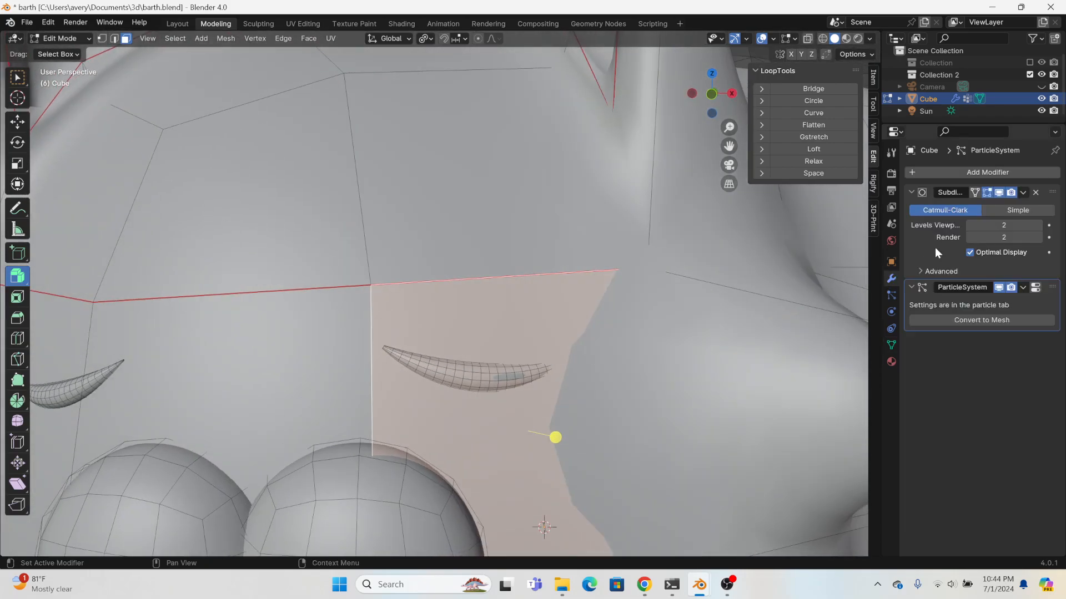
click(975, 192)
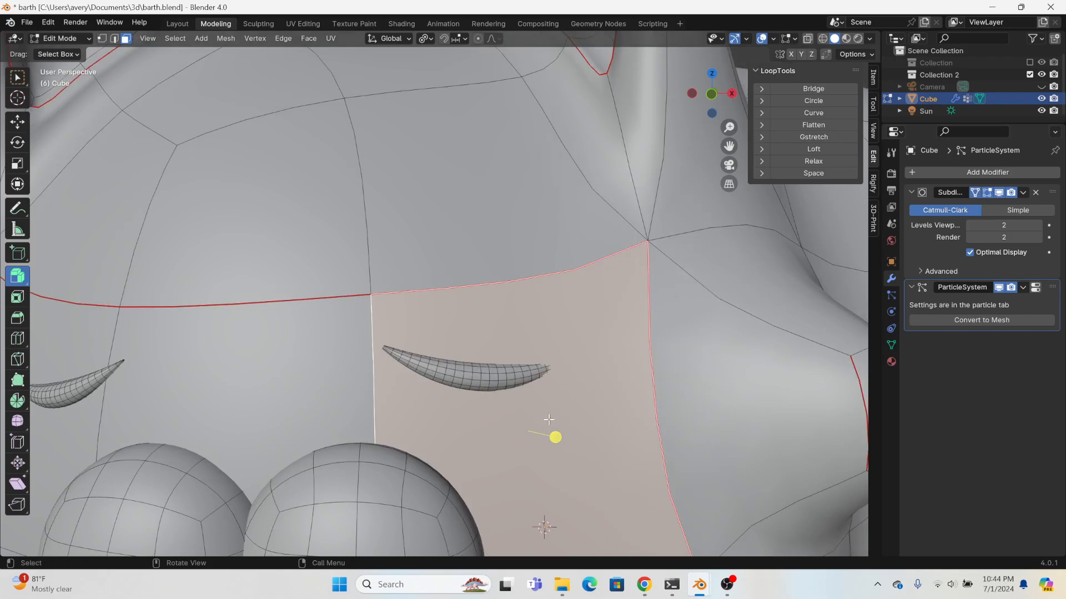
click(495, 378)
key(ctrl+l)
shift+click(85, 389)
key(ctrl+l)
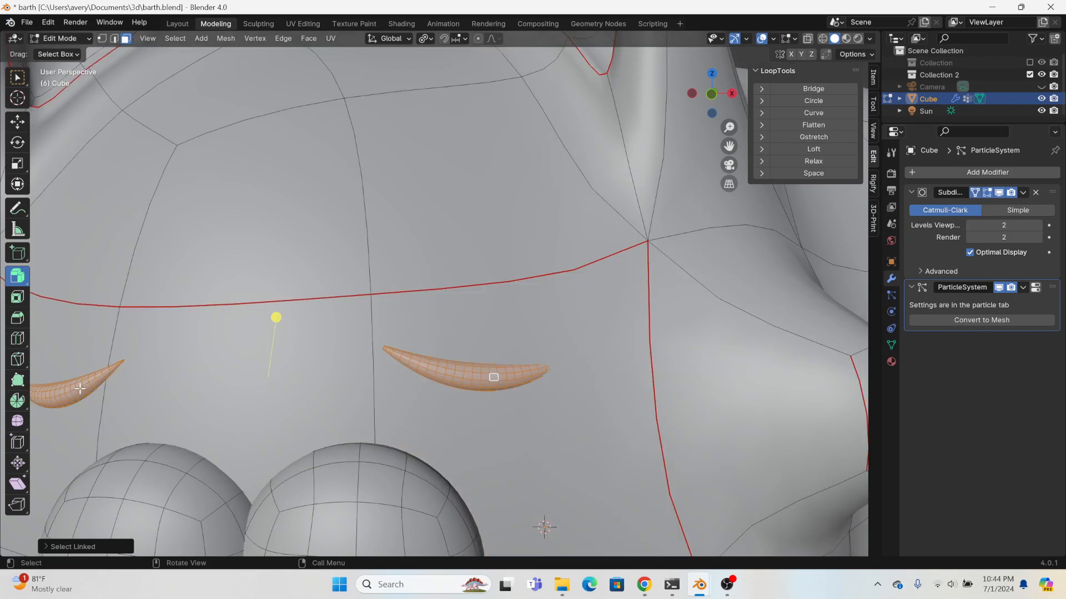
- Assign the closed eyes to the vertex group and inspect the cat's face up close in the Layout workspace
click(891, 345)
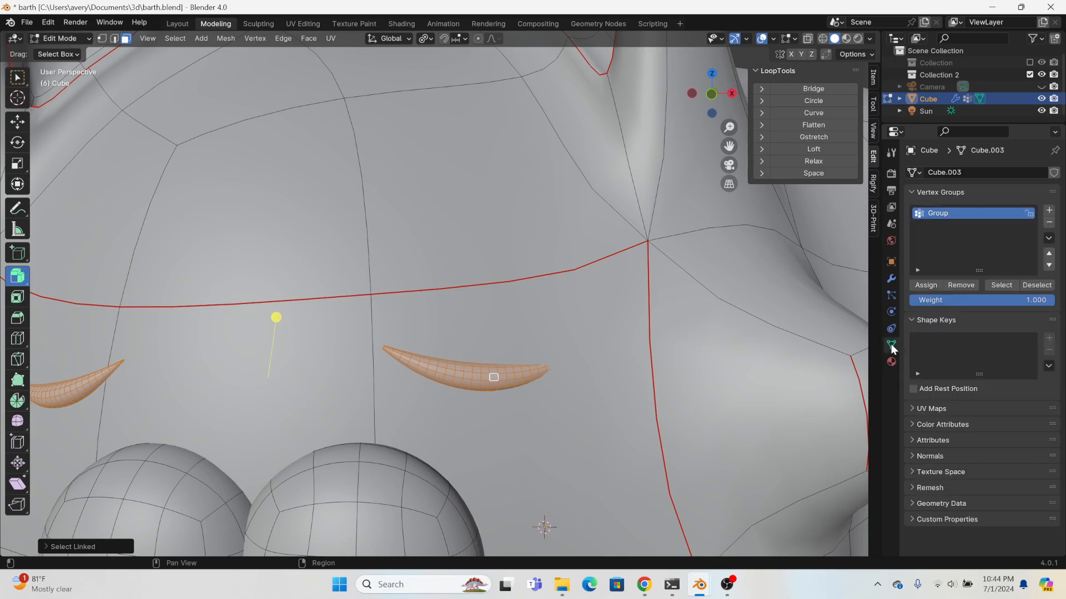
click(934, 285)
click(177, 22)
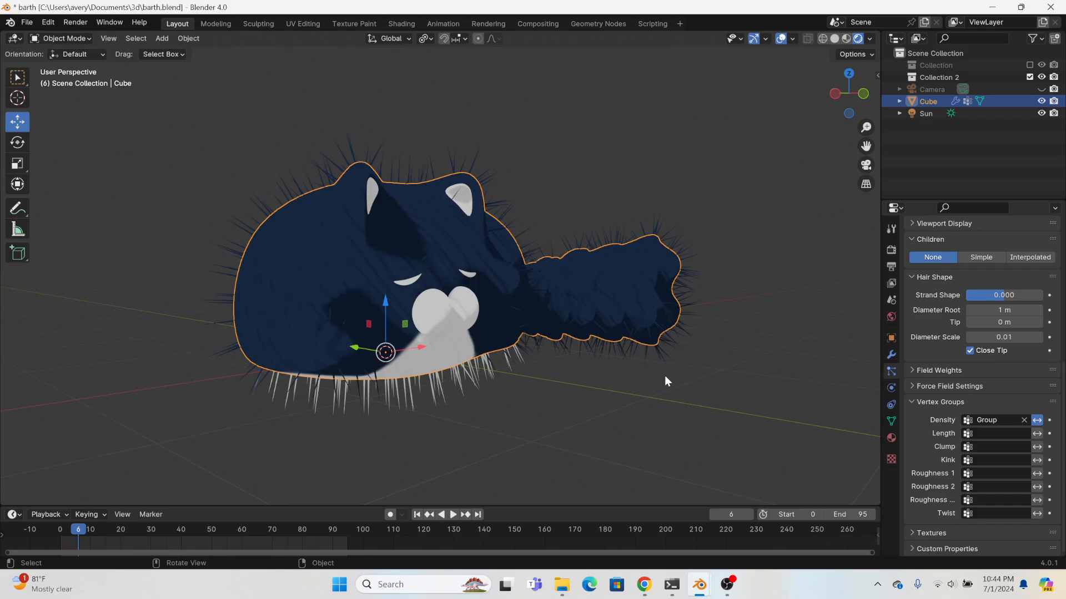
middle_drag(667, 381, 752, 393)
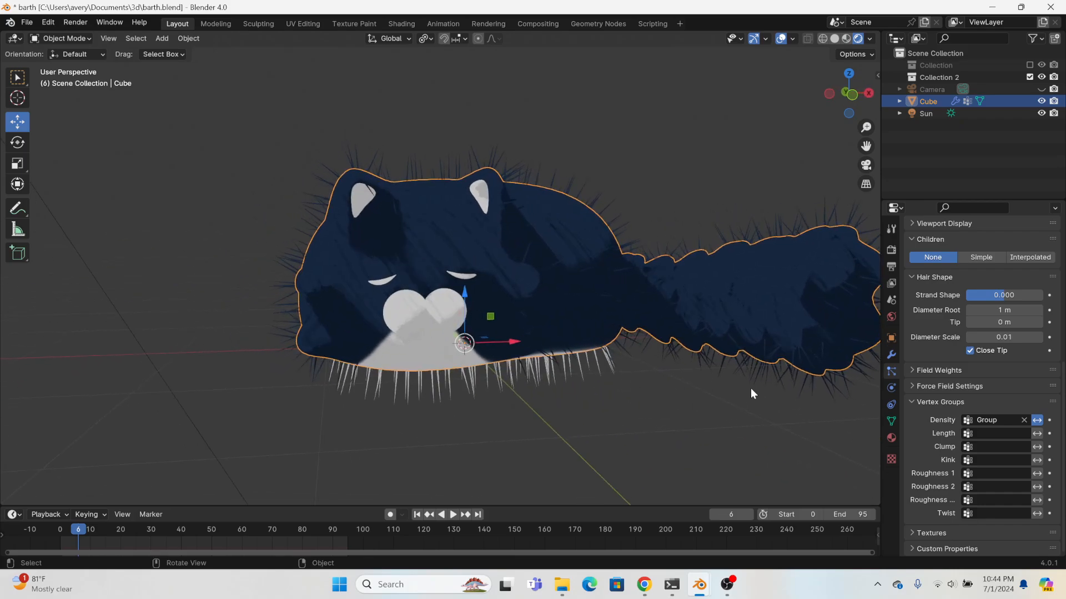
click(913, 400)
scroll(619, 307, up, 4)
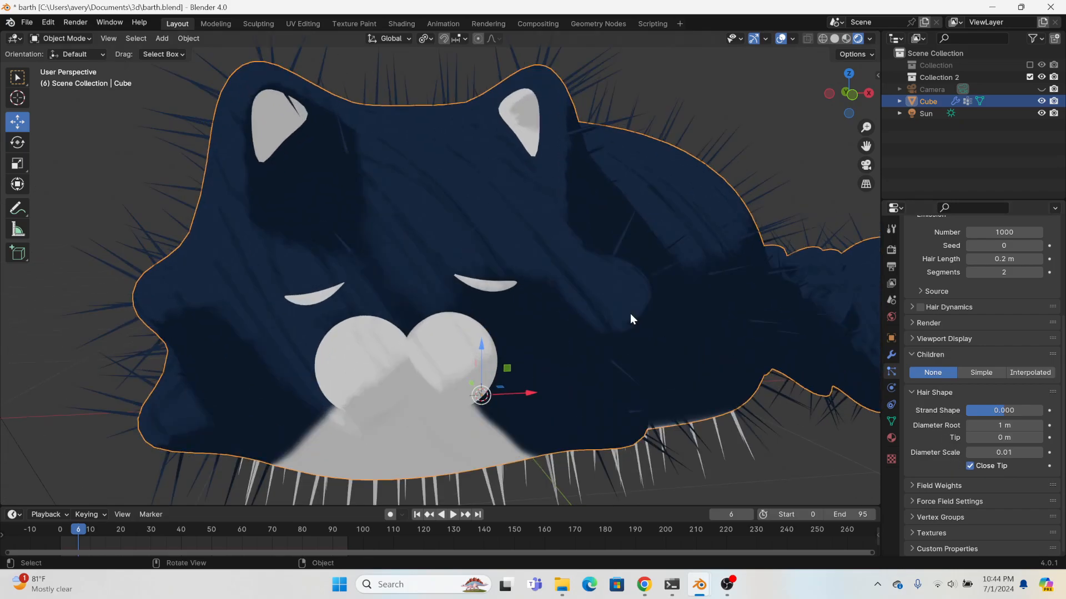
- Shorten the cat's hair particles to 0.07 m and set their root diameter to 8.5 m and tip to 0.1 m
drag(999, 258, 968, 259)
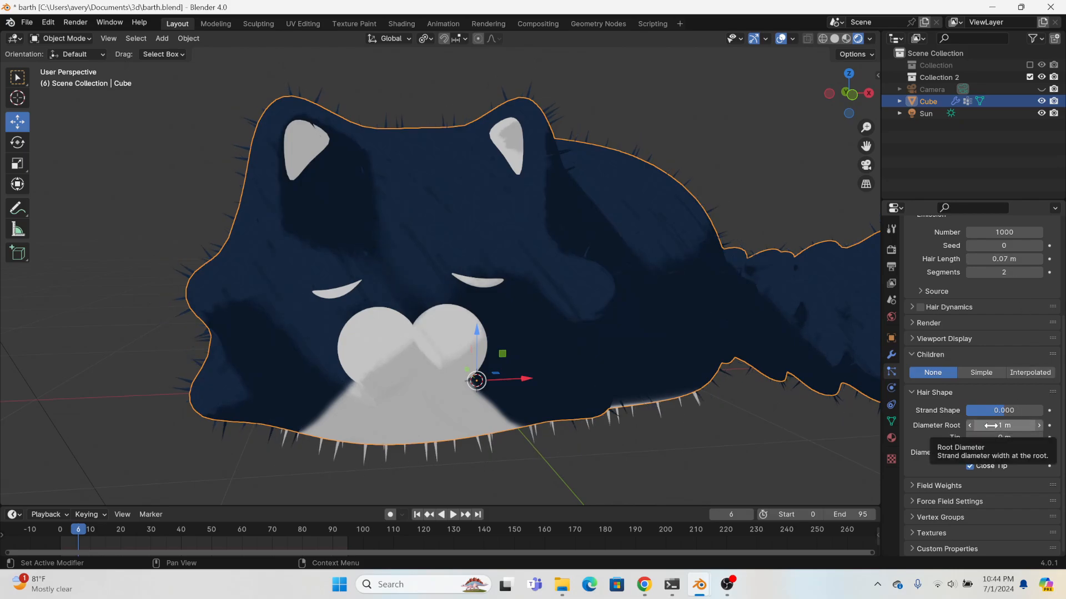
drag(991, 425, 1011, 452)
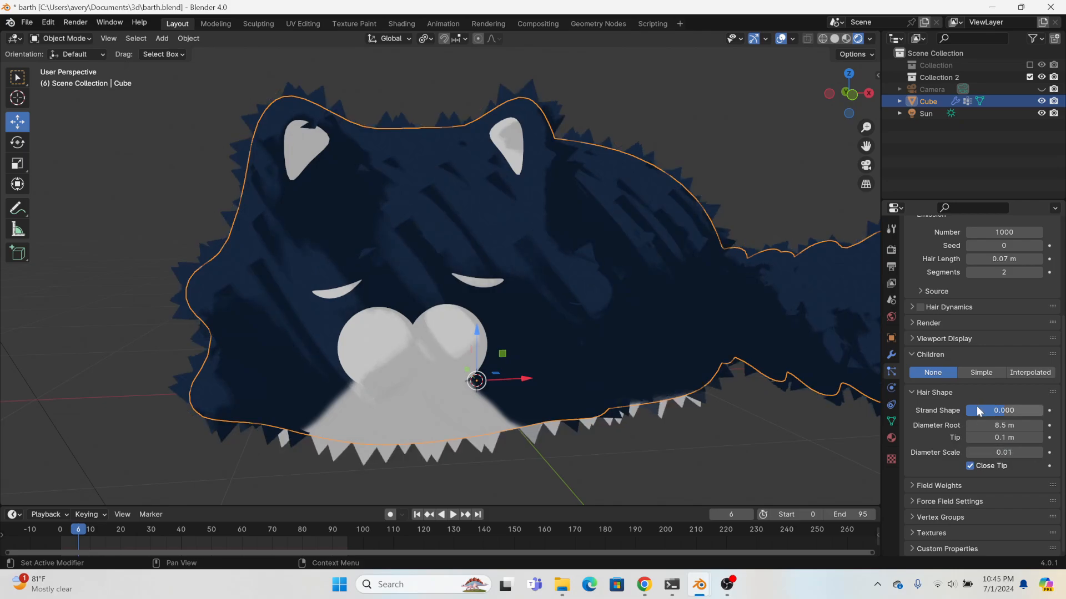
- Give the hair particles Interpolated children and raise the emission number to 2000
click(1024, 372)
middle_drag(804, 327, 766, 304)
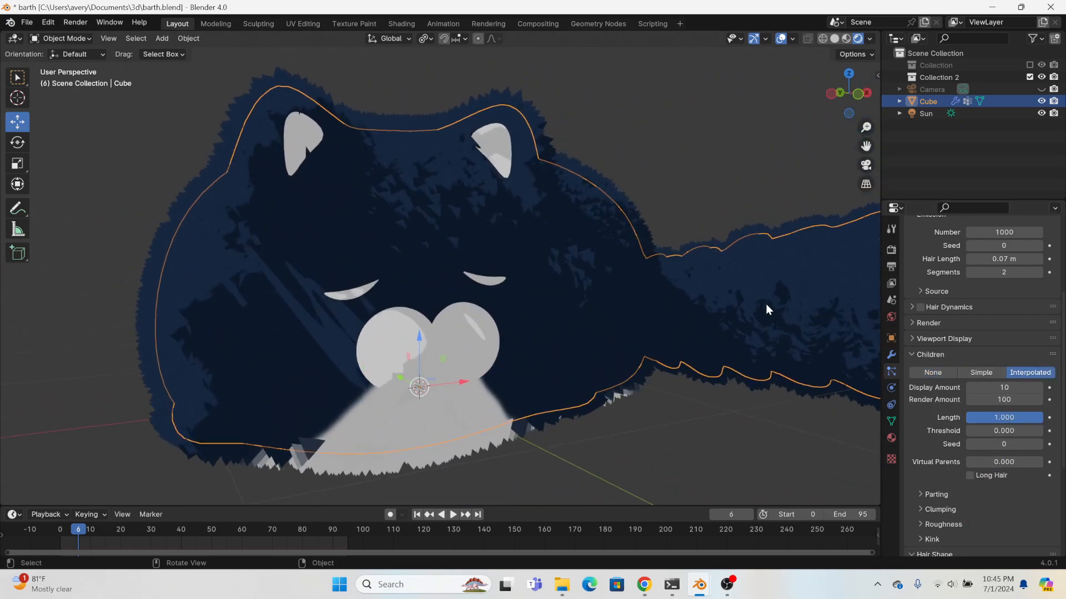
scroll(1015, 312, up, 3)
click(991, 309)
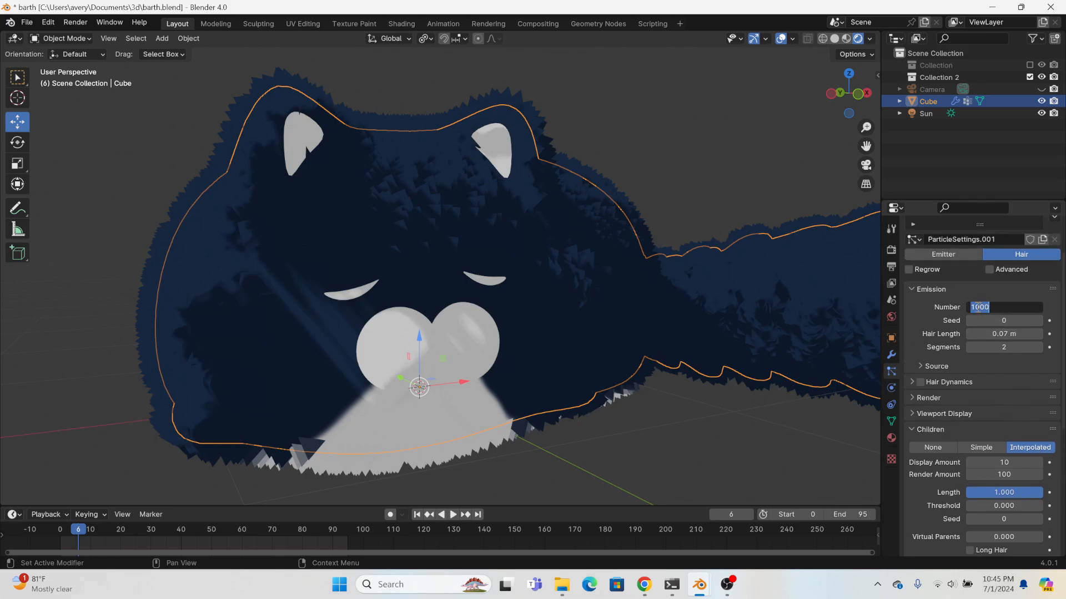
click(973, 307)
key(Return)
middle_drag(759, 325, 686, 362)
scroll(701, 354, down, 5)
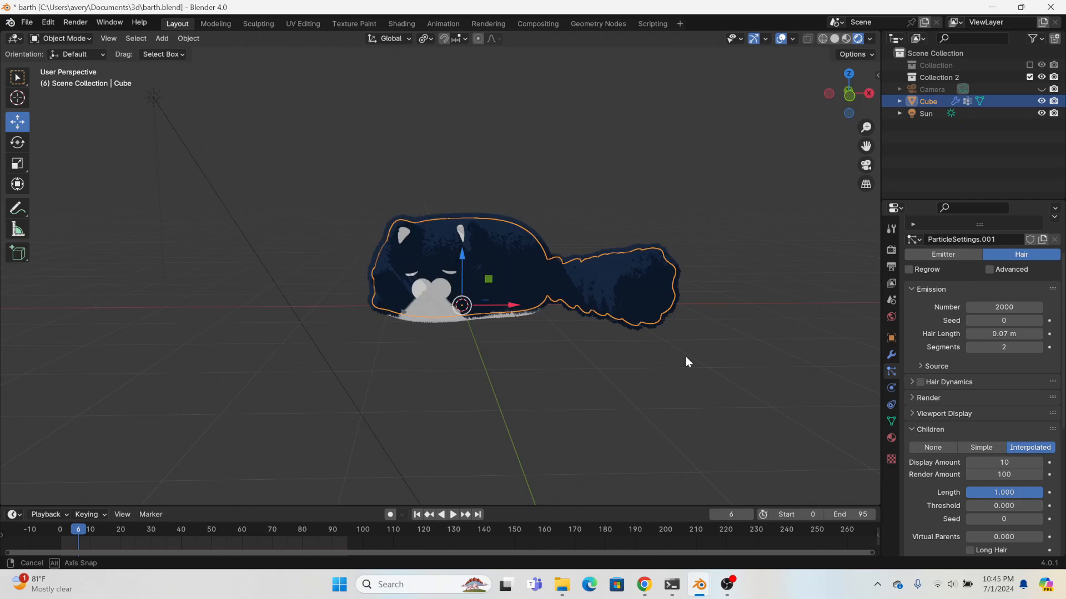
- Add a second material slot to the cat and fill it with a single-user copy of the fluffin material
click(908, 289)
click(908, 320)
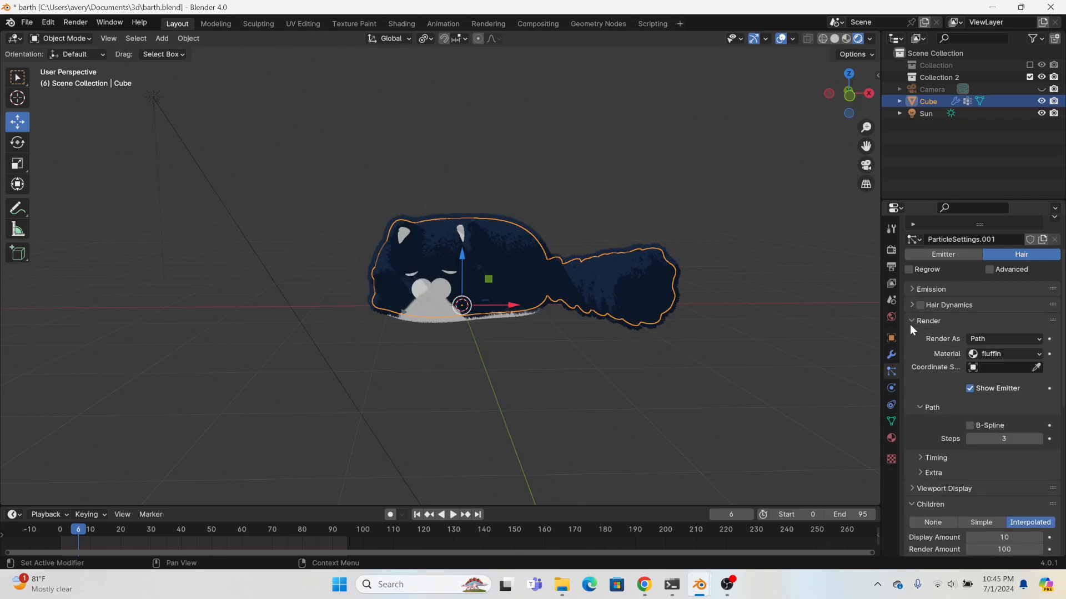
click(891, 438)
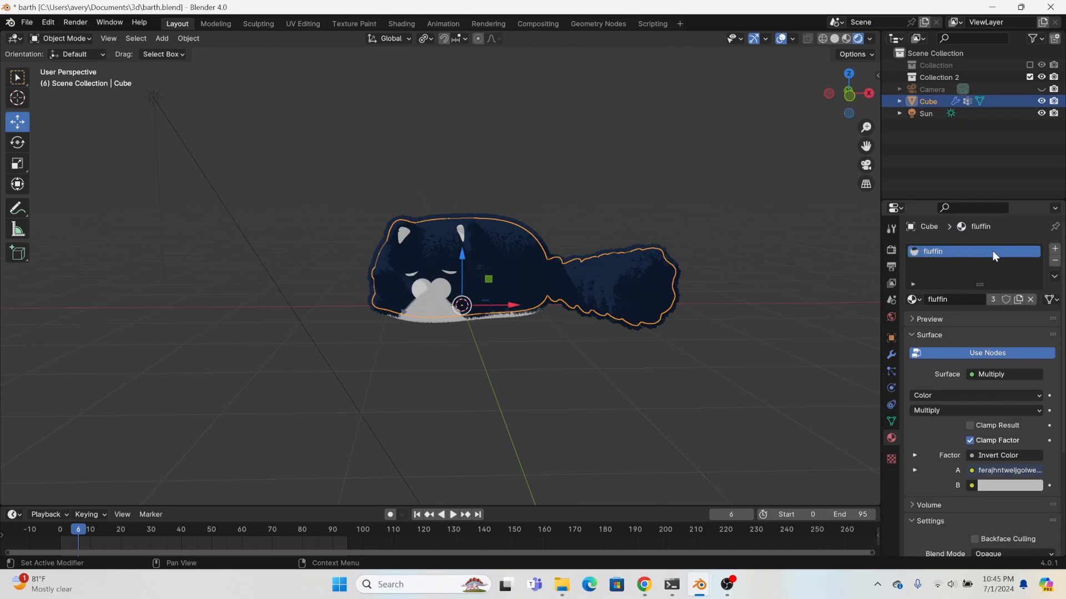
click(1054, 249)
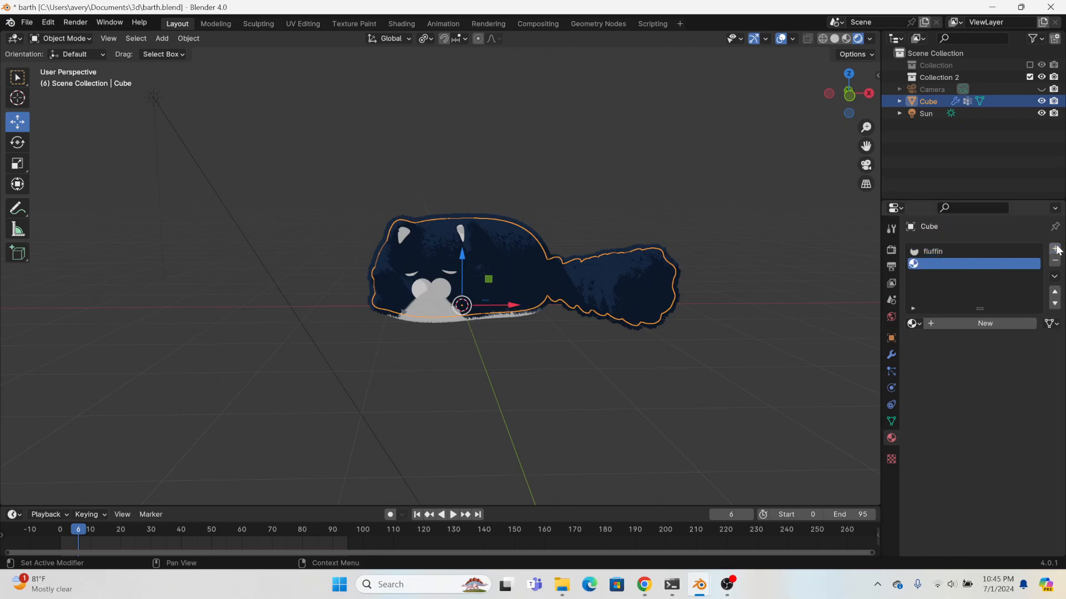
click(912, 324)
click(844, 341)
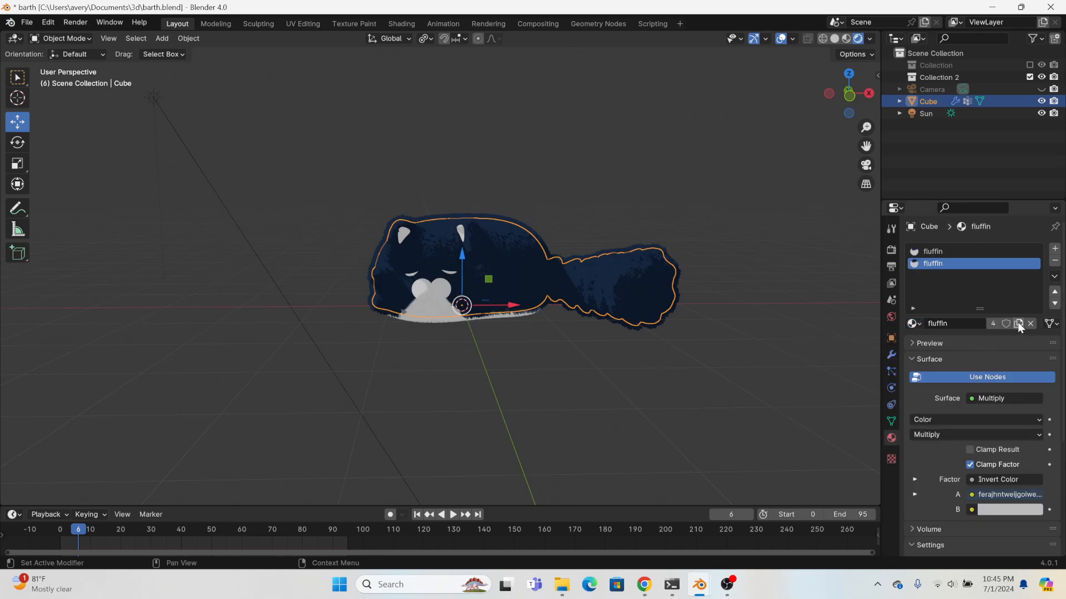
click(1018, 323)
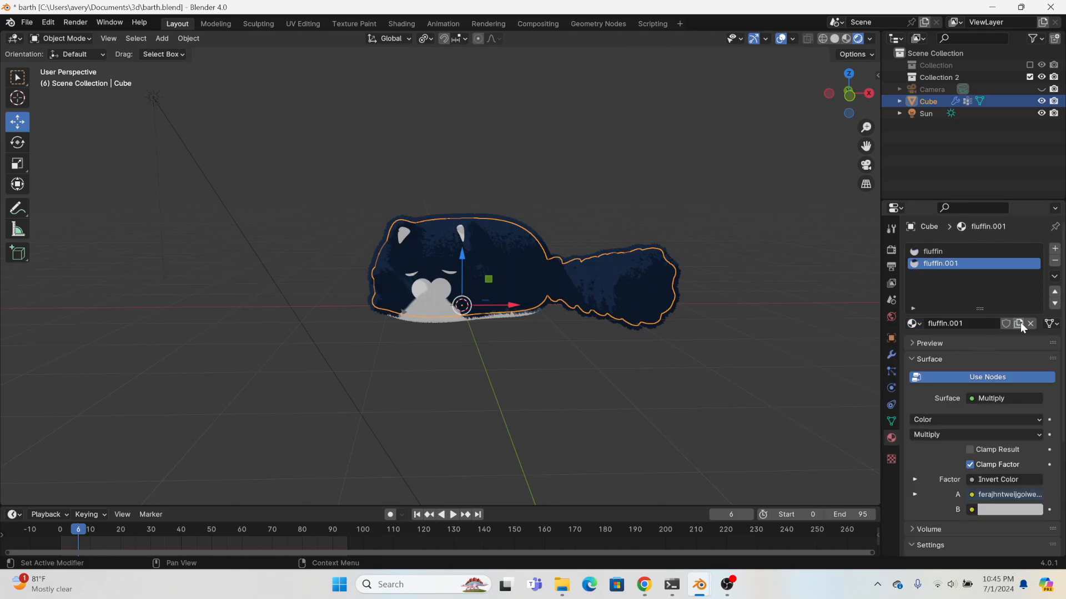
- Rename the copied material to fluffin hair and set its Shadow Mode to None
click(950, 323)
drag(948, 321, 990, 321)
text(hair)
scroll(985, 336, down, 6)
click(1003, 427)
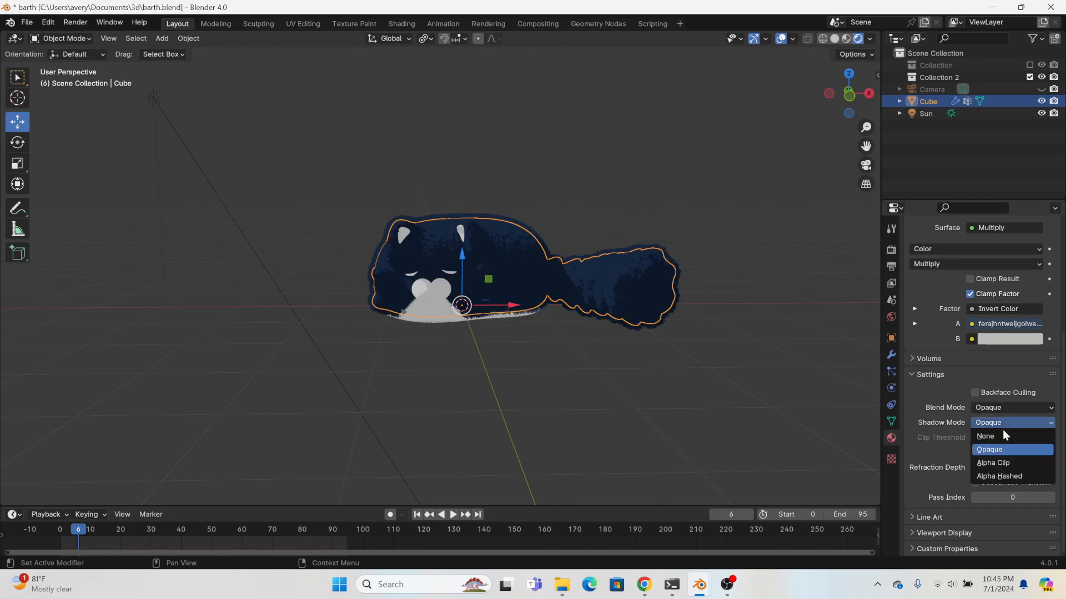
click(1002, 433)
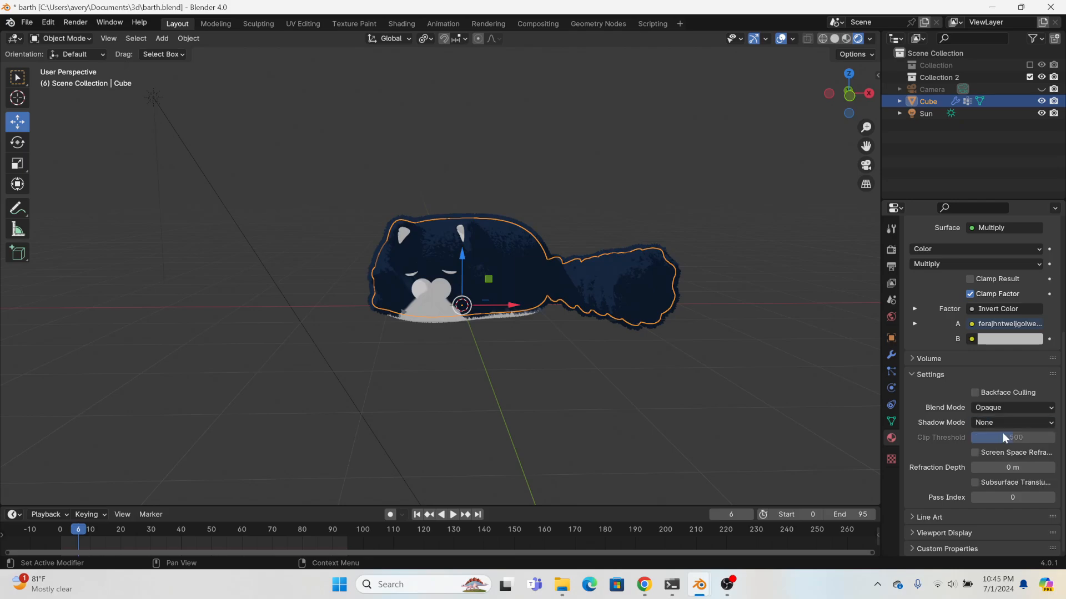
- Set the hair particles' render material to fluffin hair and inspect the shading on the cat with the object deselected
click(890, 371)
scroll(964, 360, up, 3)
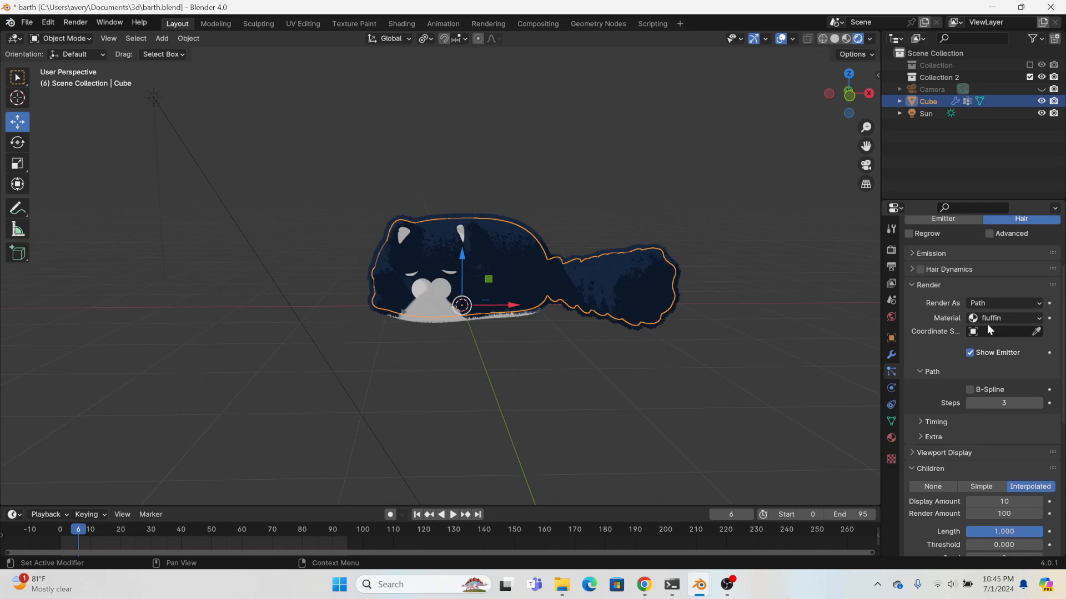
click(986, 320)
click(990, 345)
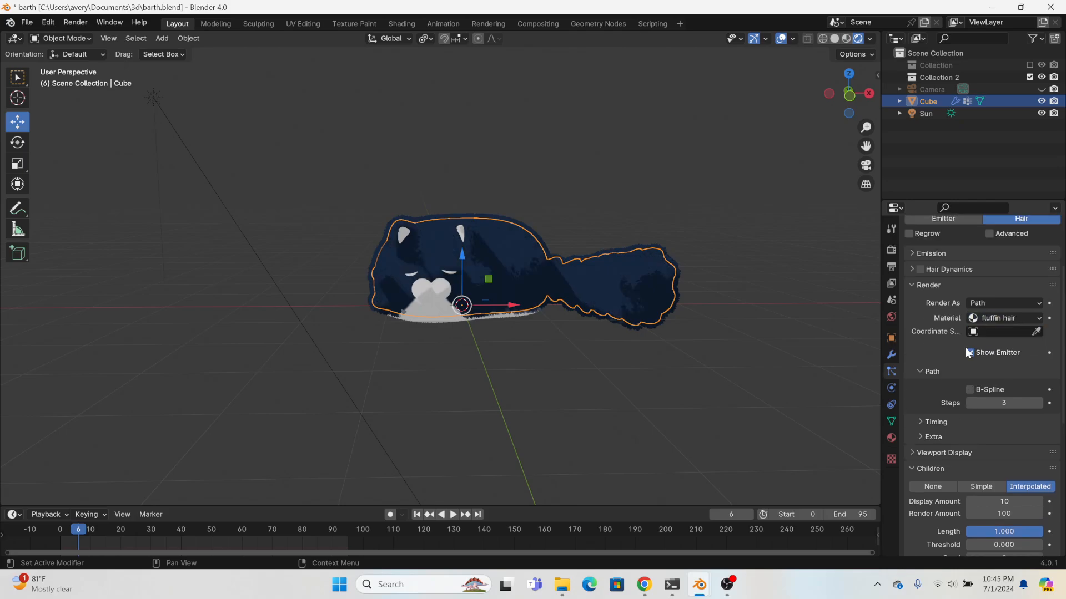
click(501, 358)
mouse_move(498, 358)
middle_down()
mouse_move(266, 385)
mouse_move(502, 359)
middle_up()
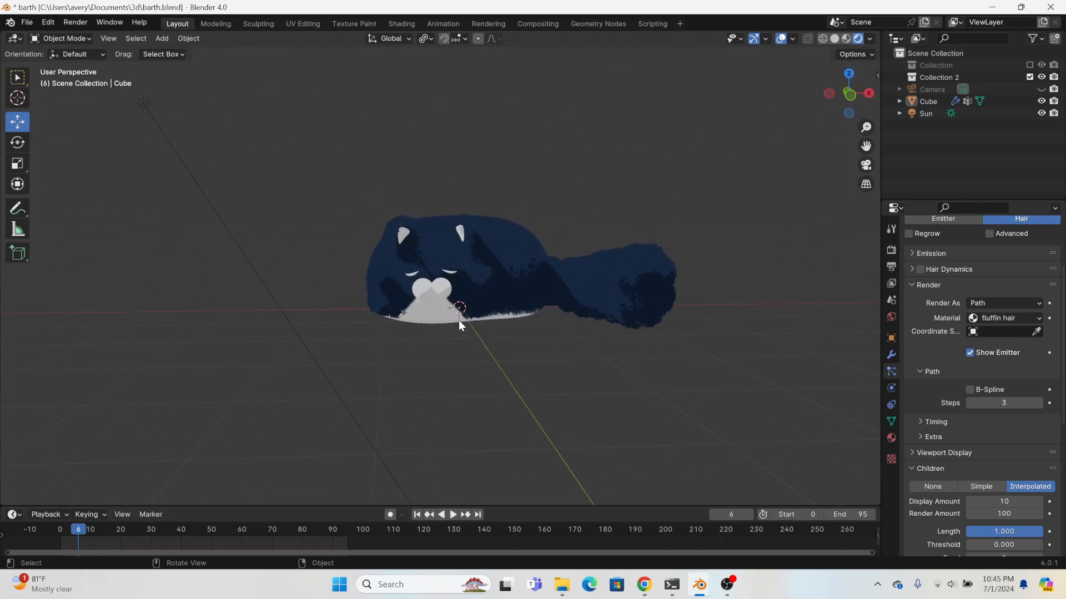
scroll(454, 318, up, 3)
scroll(232, 249, up, 2)
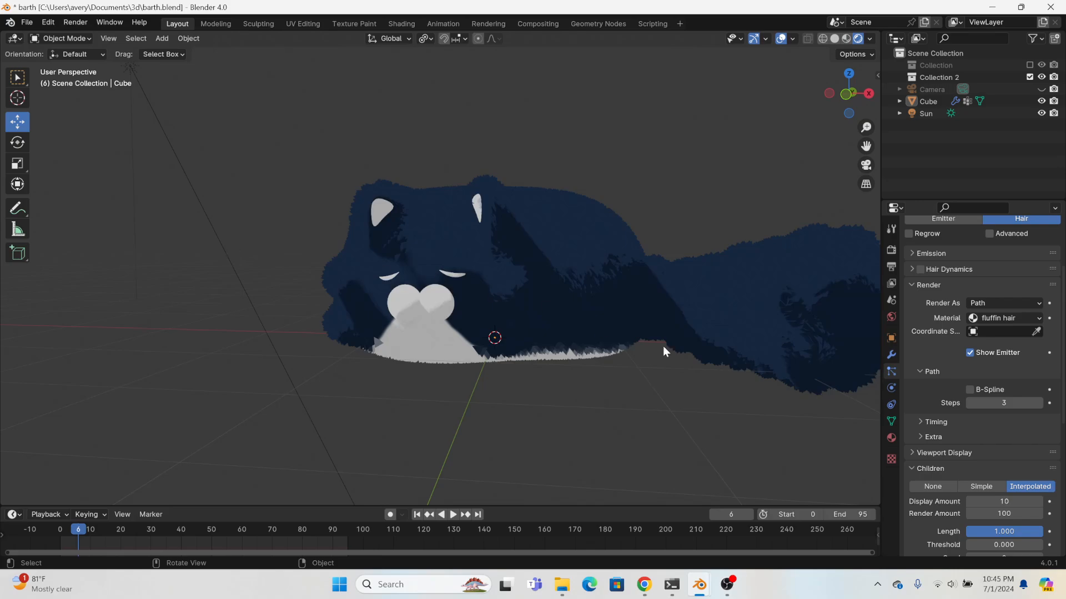
- Set the hair strand shape to -0.214 and the root diameter to 1.2 m
click(915, 467)
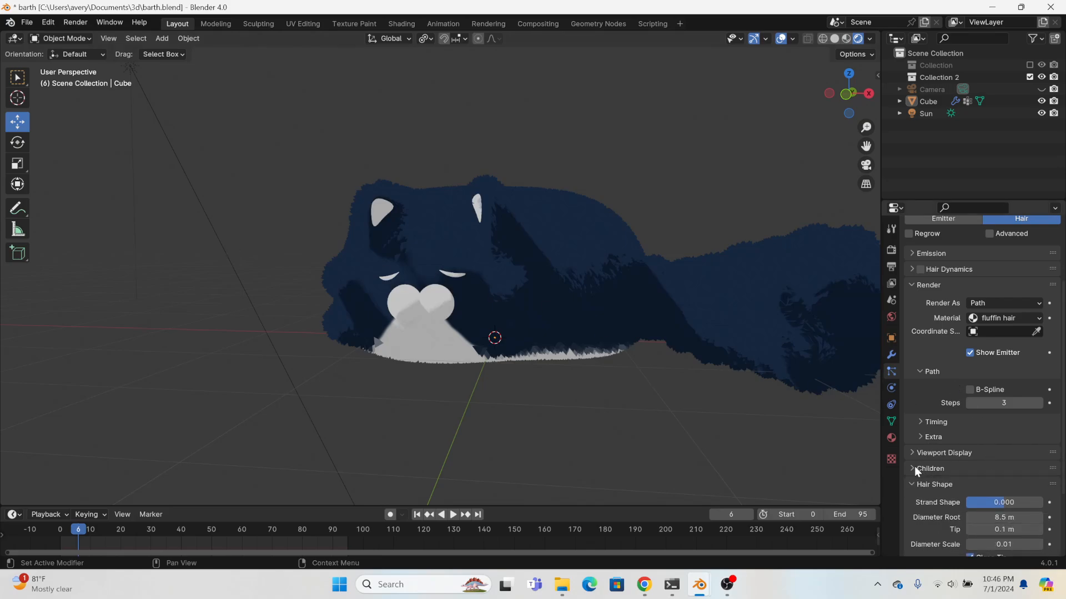
scroll(974, 495, down, 4)
mouse_move(993, 411)
mouse_down()
mouse_move(972, 411)
mouse_move(1019, 426)
mouse_move(999, 426)
mouse_up()
middle_drag(366, 358, 844, 416)
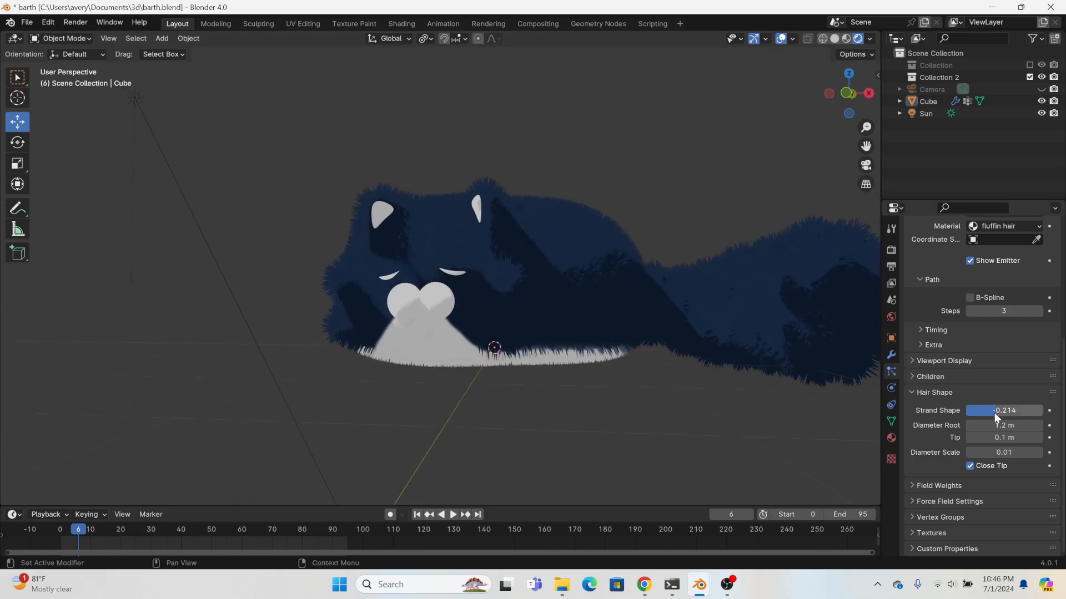
- Try a hair root diameter of 6.4 m, tip of 5 m and diameter scale of 0.10, then undo all the diameter changes
drag(997, 425, 995, 453)
middle_drag(535, 396, 508, 395)
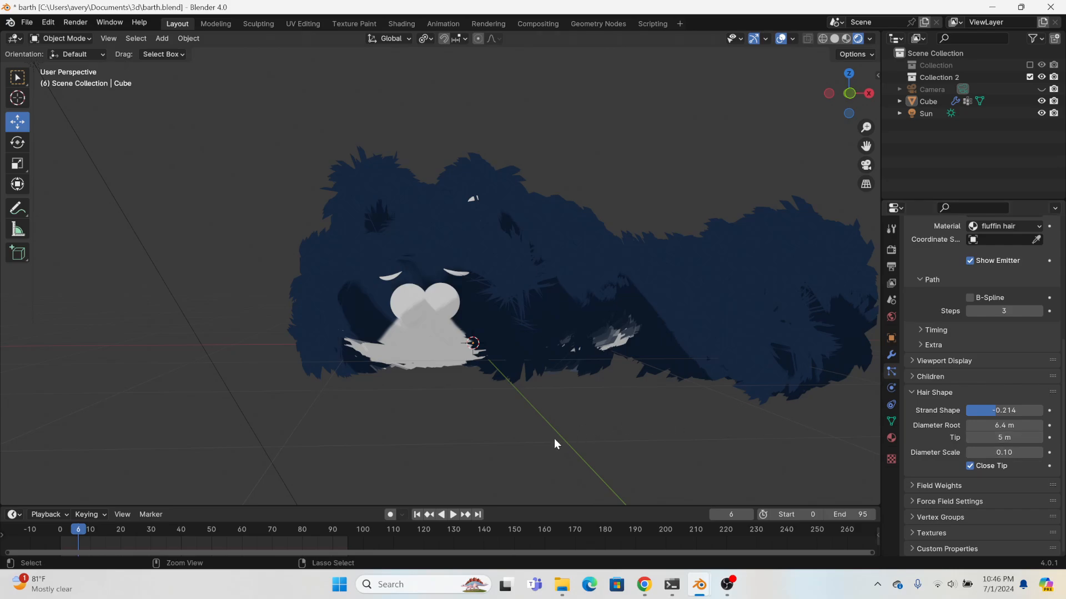
key(ctrl+z)
key(ctrl+z)
key(ctrl+z)
key(ctrl+z)
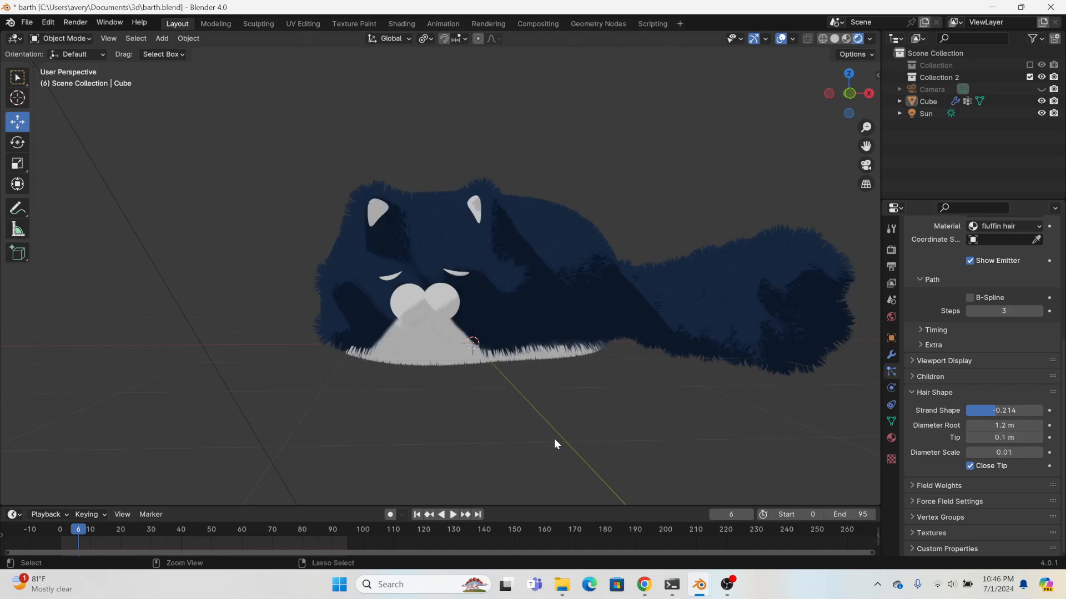
mouse_move(554, 438)
middle_down()
mouse_move(521, 451)
mouse_move(556, 452)
middle_up()
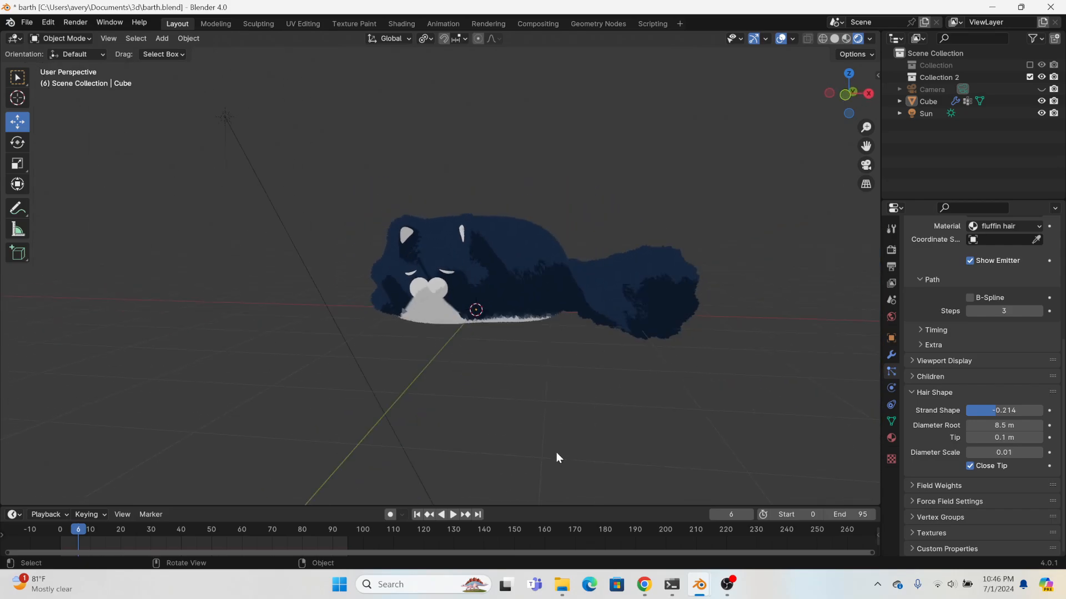
- Select the cat and insert a rotation keyframe at frame 0
key(space)
click(499, 285)
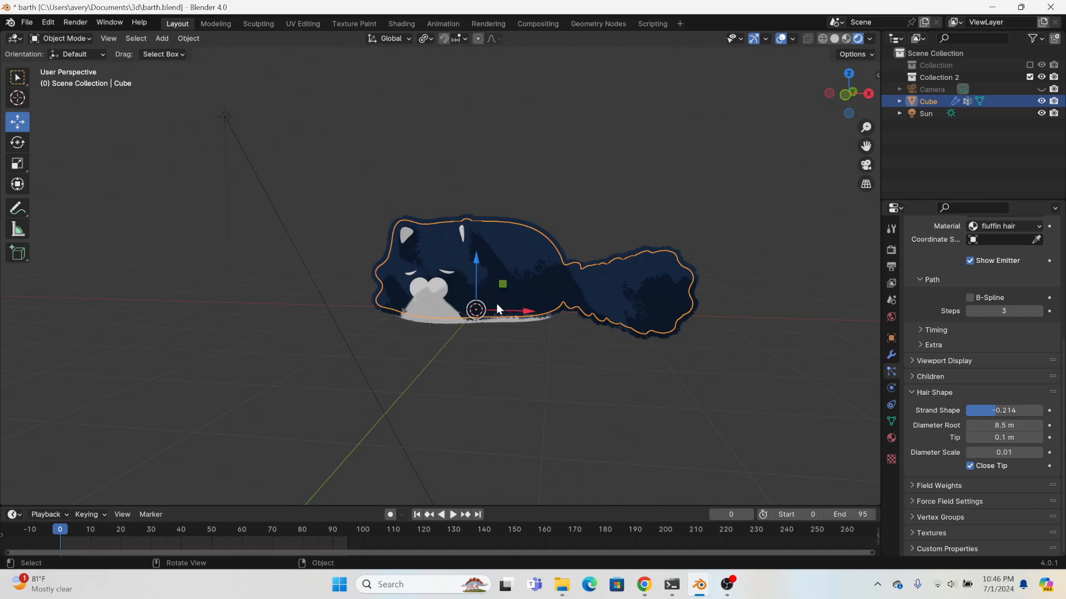
key(i)
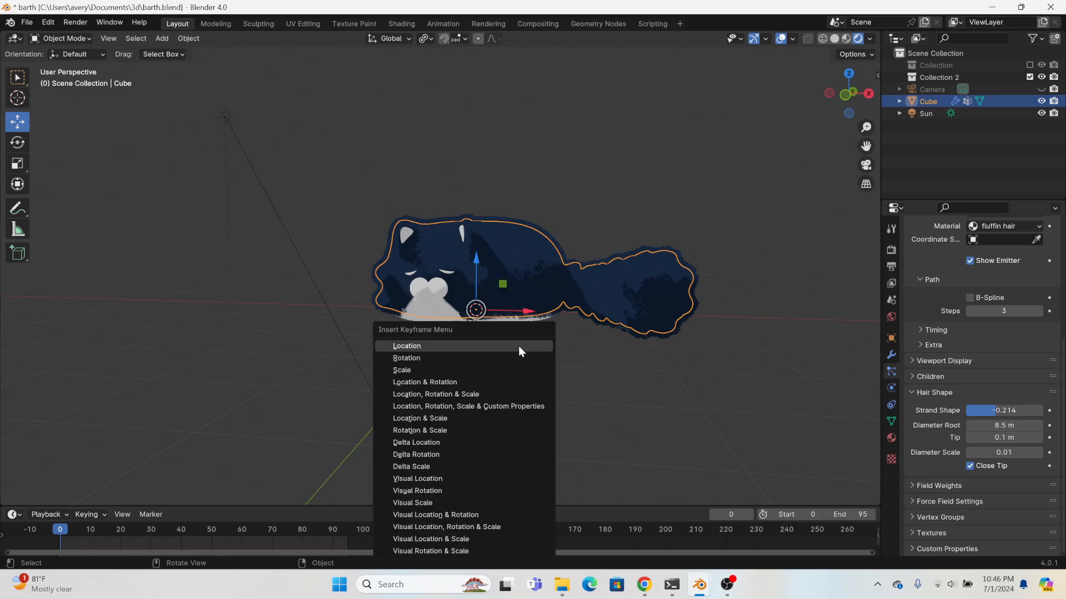
click(491, 357)
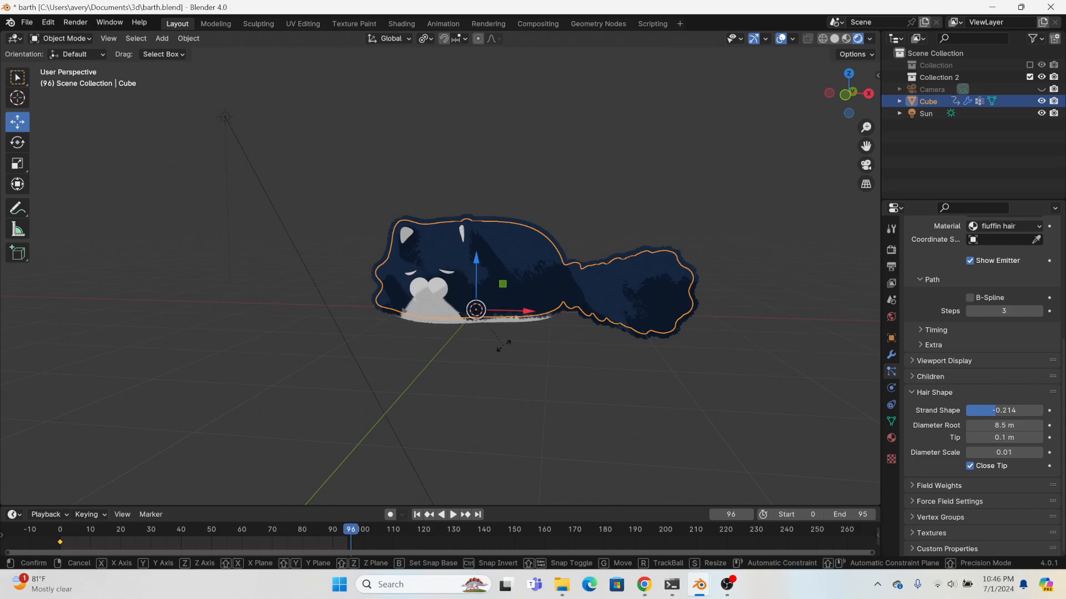
- Rotate the cat 360° around the global Z axis at frame 96 and insert a rotation keyframe there
key(r)
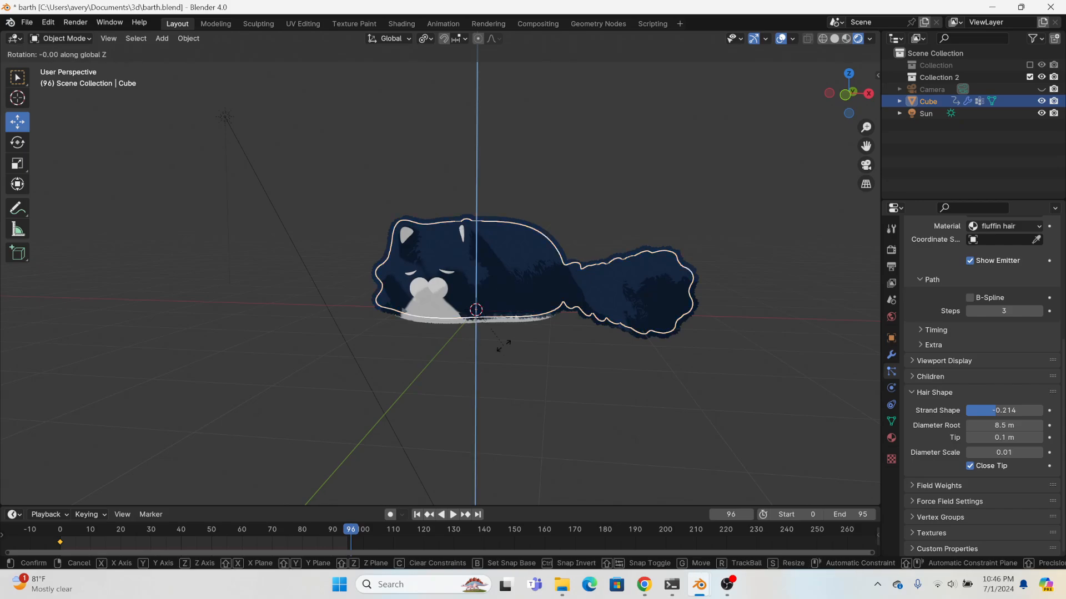
text(360)
key(Return)
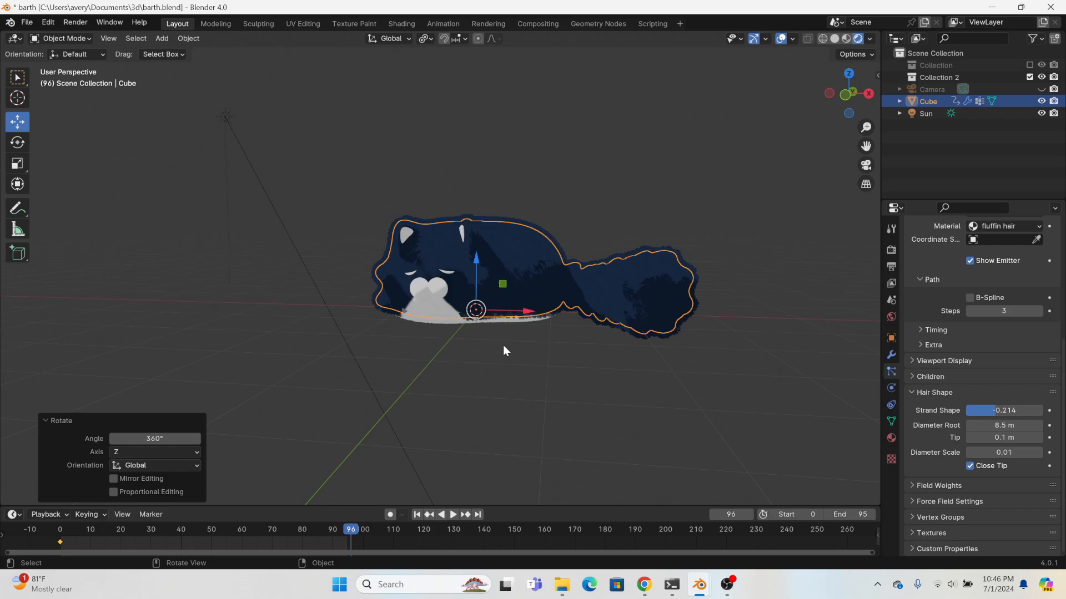
key(i)
click(503, 345)
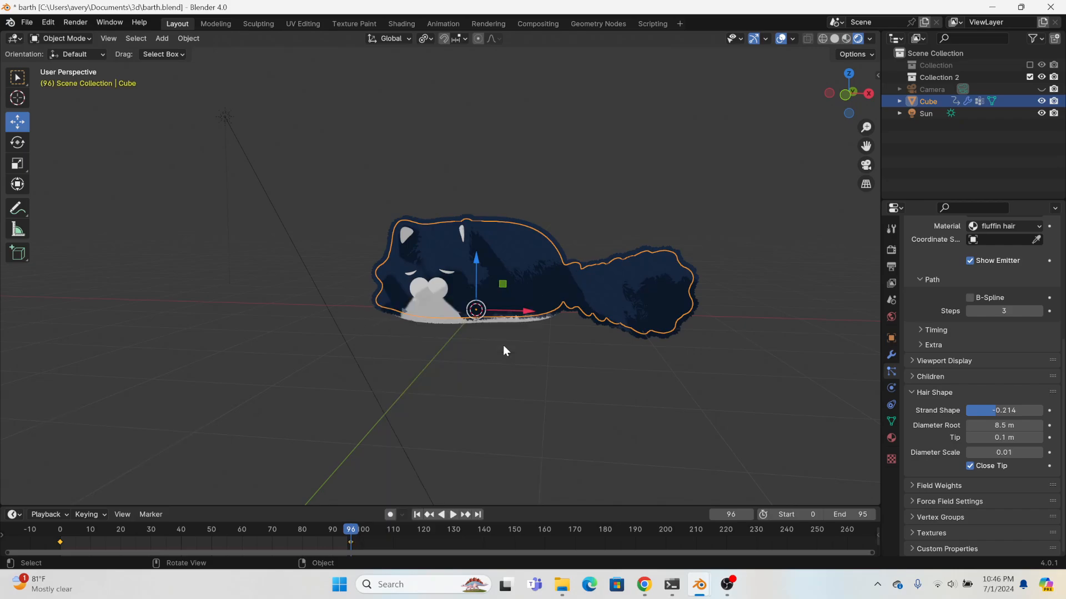
- Play the cat's spin animation and examine it through the camera with the viewport overlays hidden
key(space)
click(667, 367)
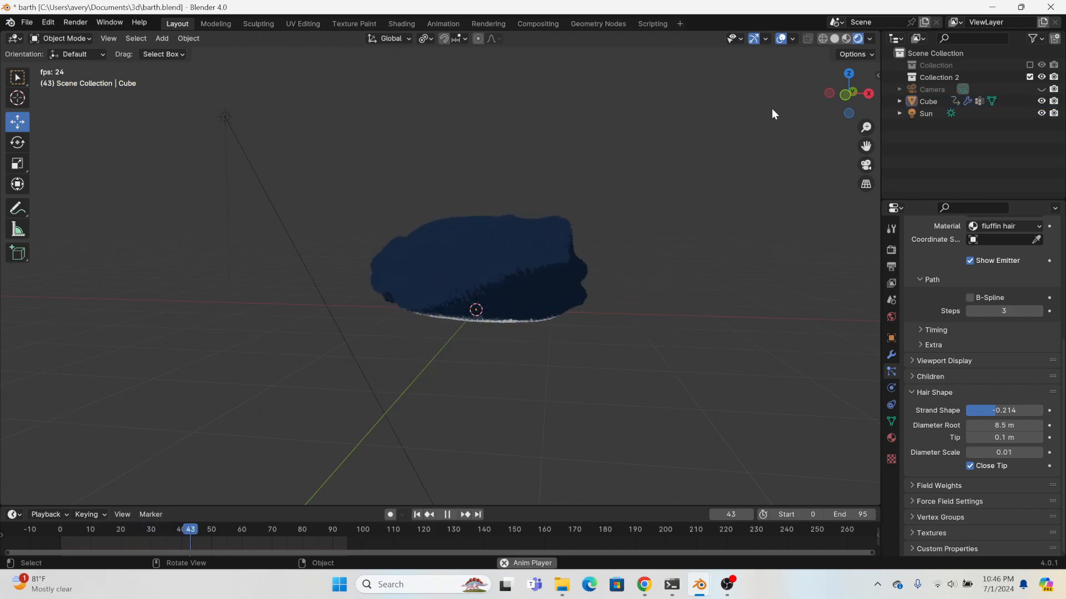
click(855, 101)
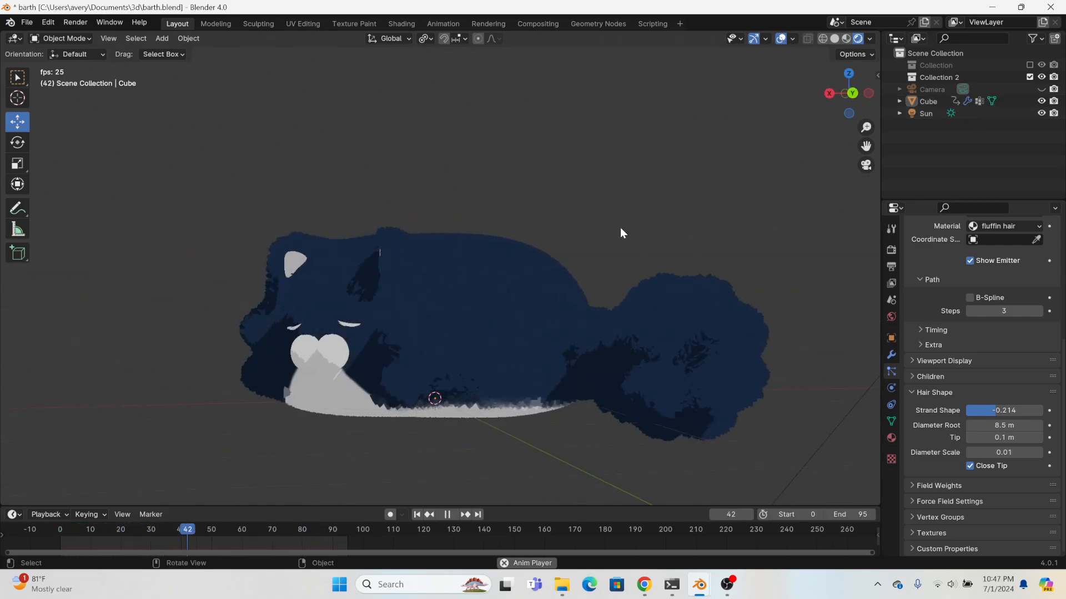
click(780, 38)
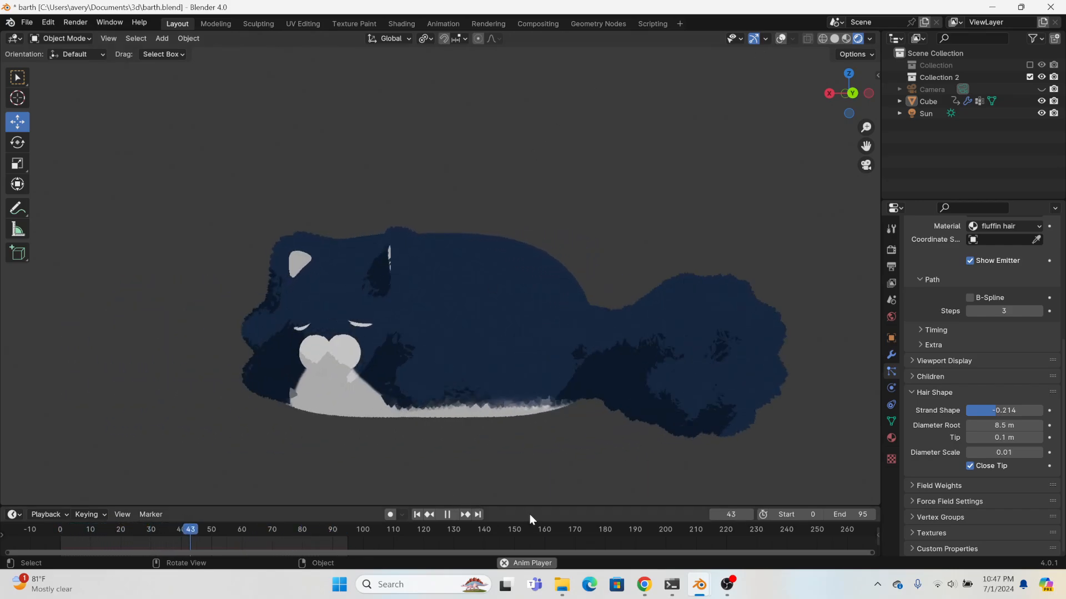
click(516, 382)
scroll(353, 528, down, 1)
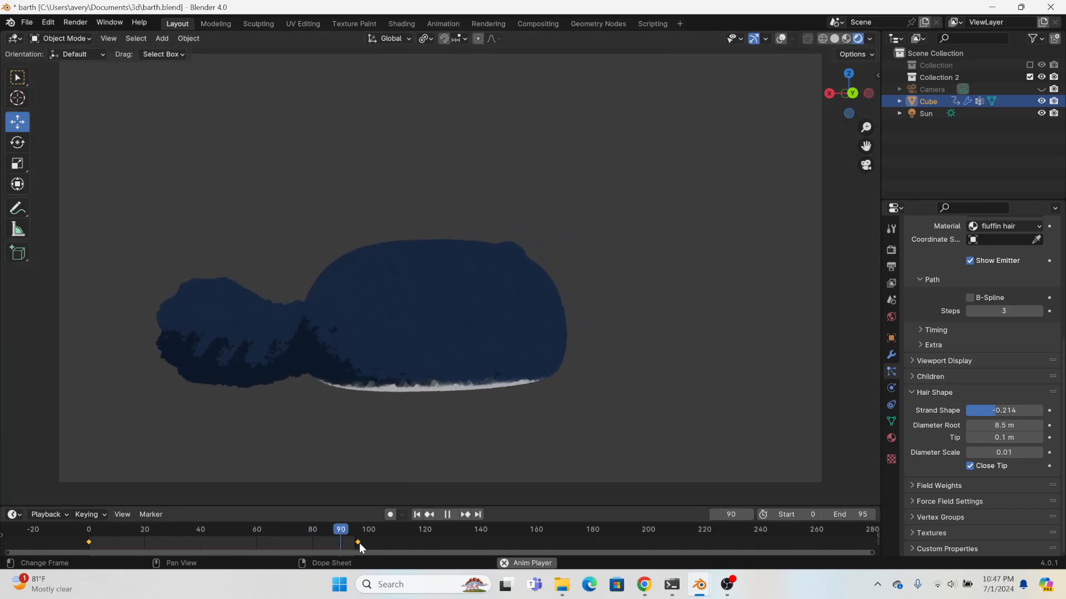
- Change the keyframe interpolation of the cat's spin animation
drag(92, 541, 92, 542)
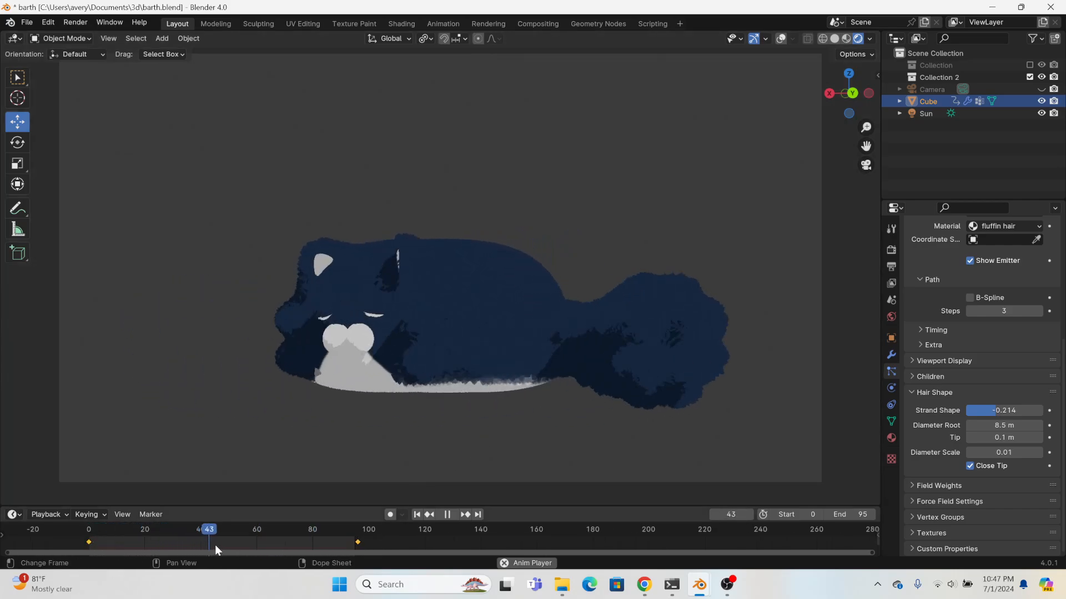
key(t)
click(47, 489)
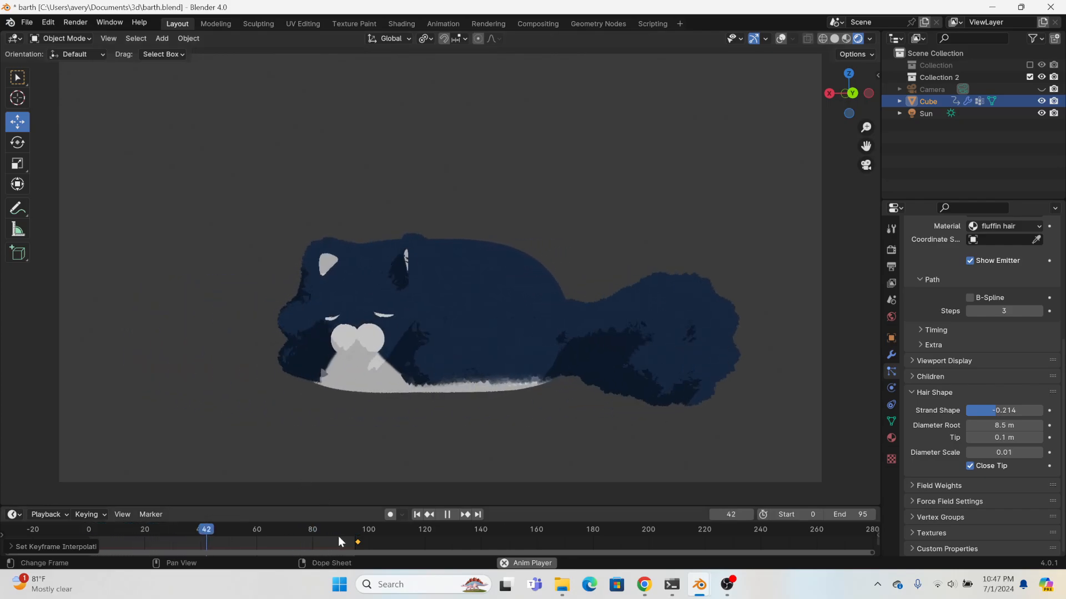
- Try the cat's looping spin with the animation's end frame at 96, and set the end frame back to 95
click(353, 531)
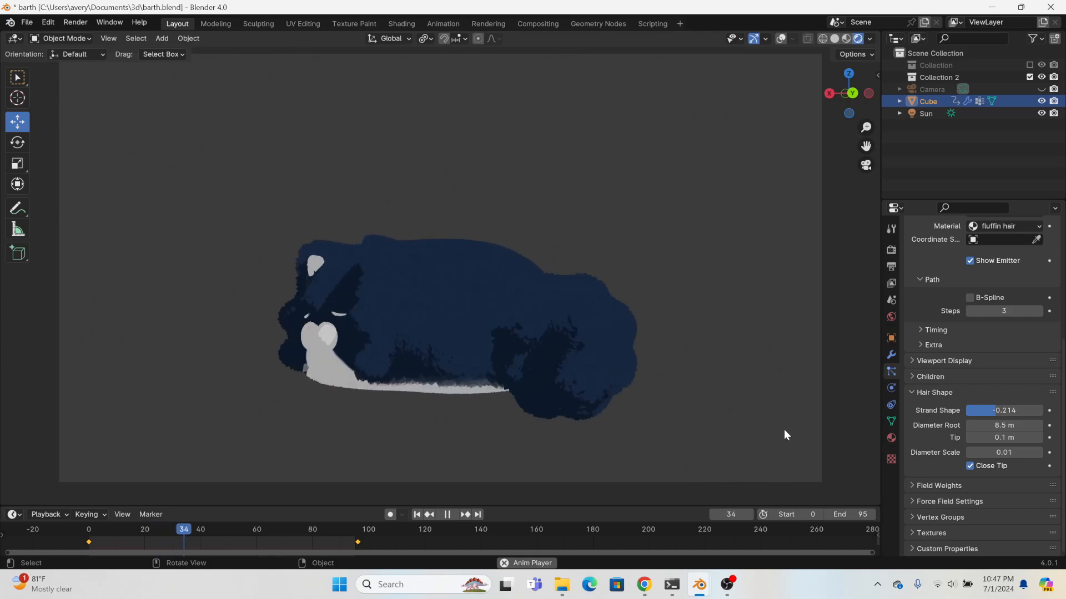
click(852, 513)
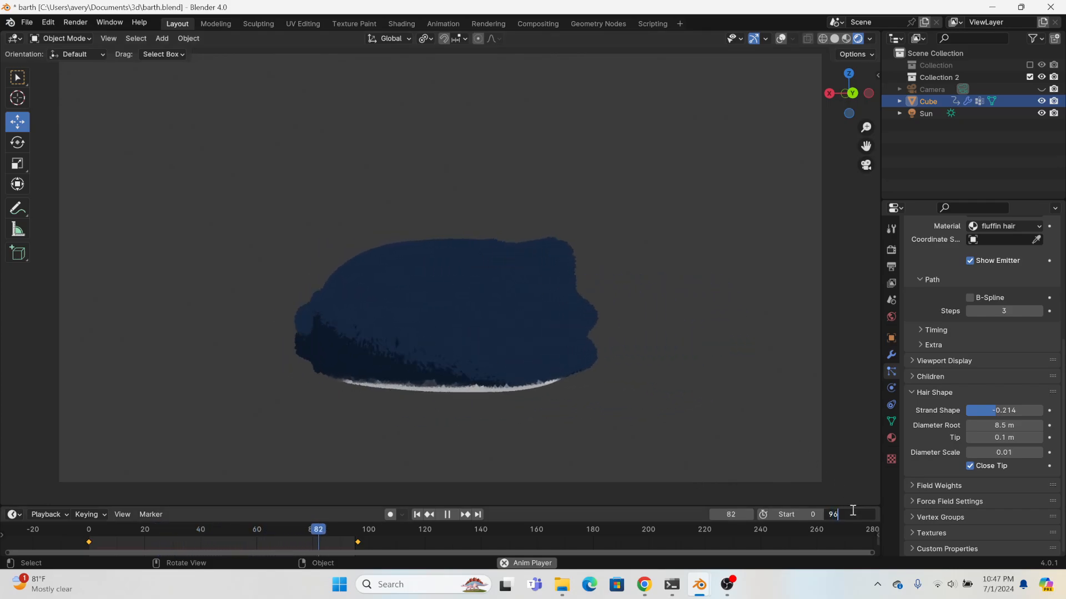
key(Return)
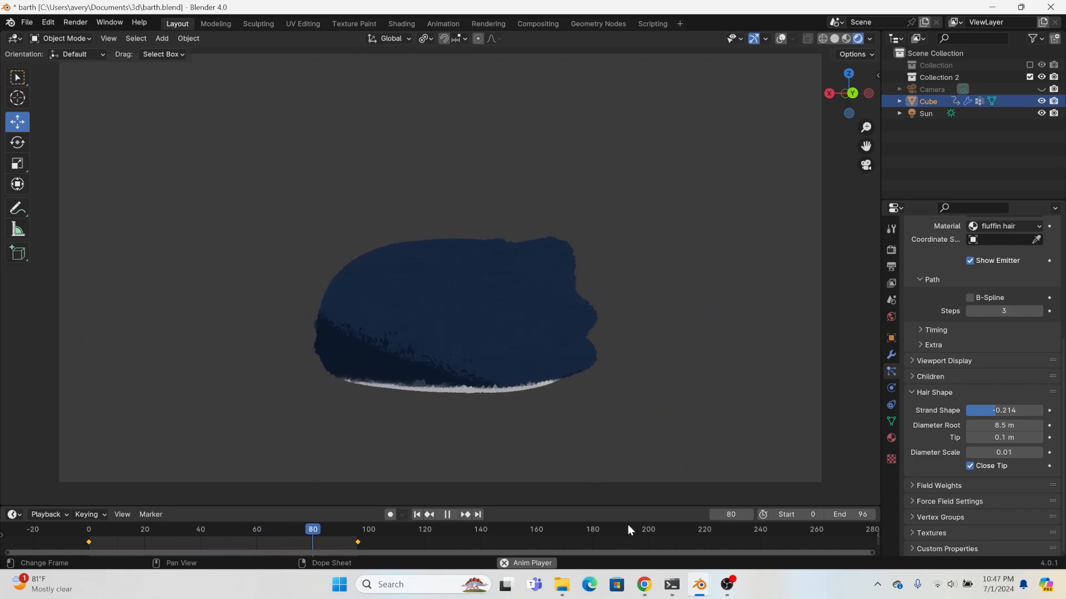
click(857, 514)
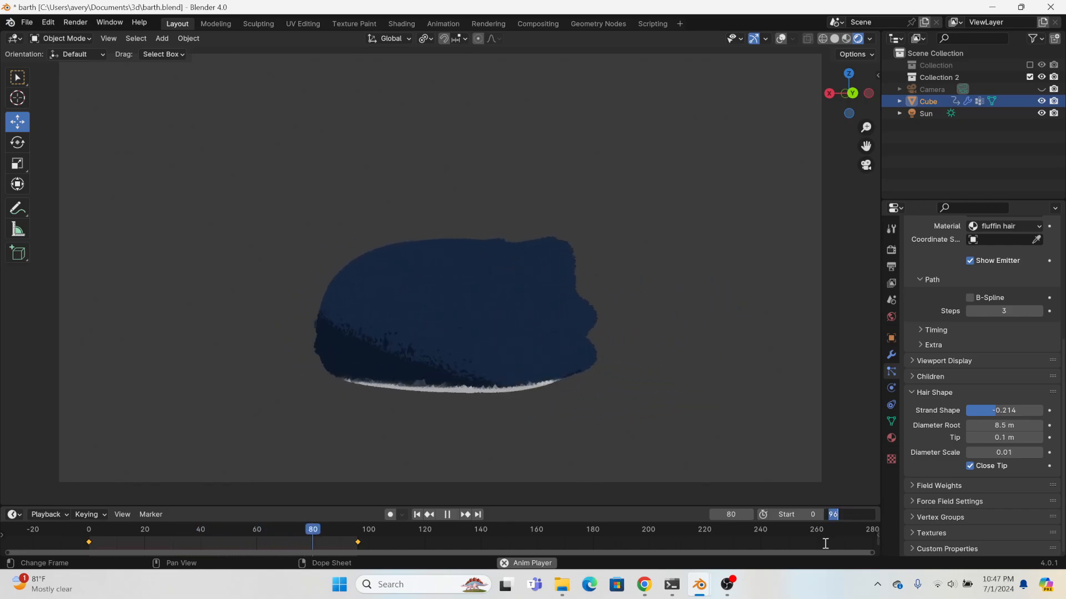
text(95)
key(Return)
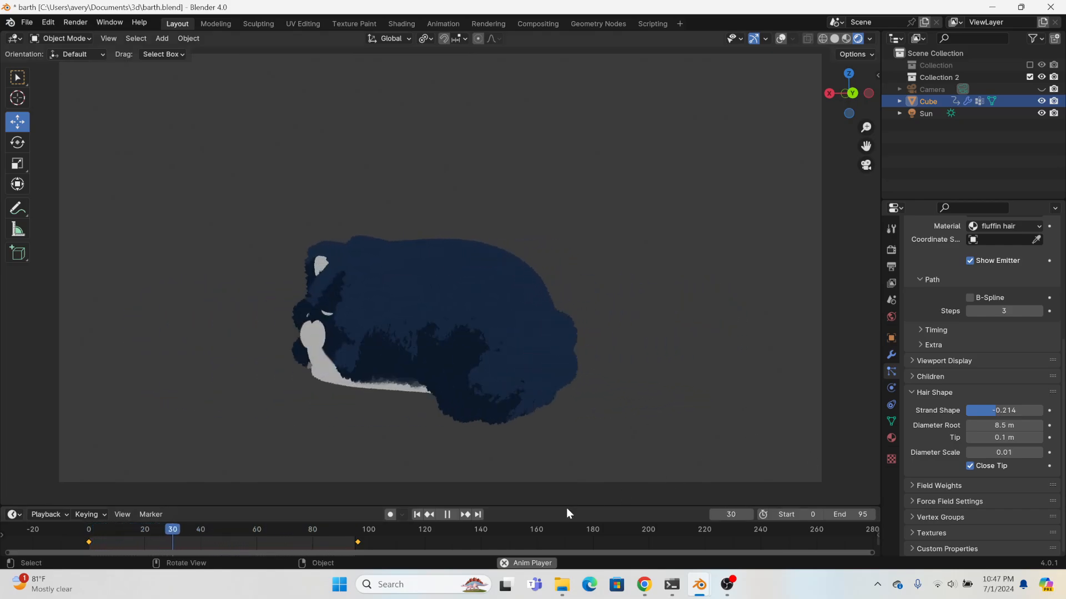
- Stop the spin animation and examine the fur around the cat's face and body up close outside the camera view
click(447, 514)
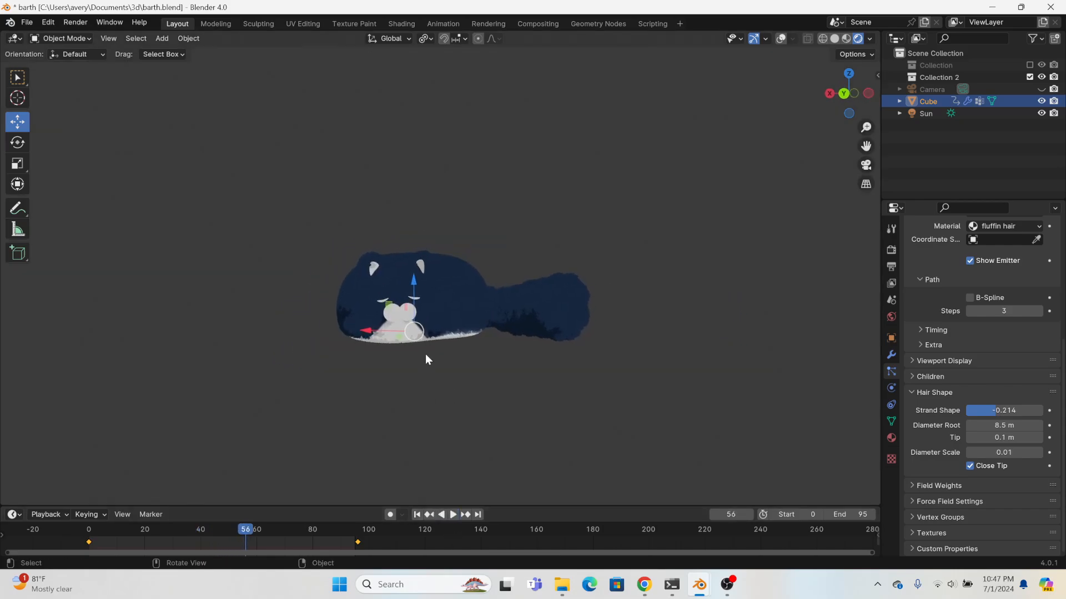
scroll(428, 359, up, 5)
mouse_move(547, 246)
middle_down()
mouse_move(552, 224)
mouse_move(602, 235)
mouse_move(481, 228)
mouse_move(545, 233)
middle_up()
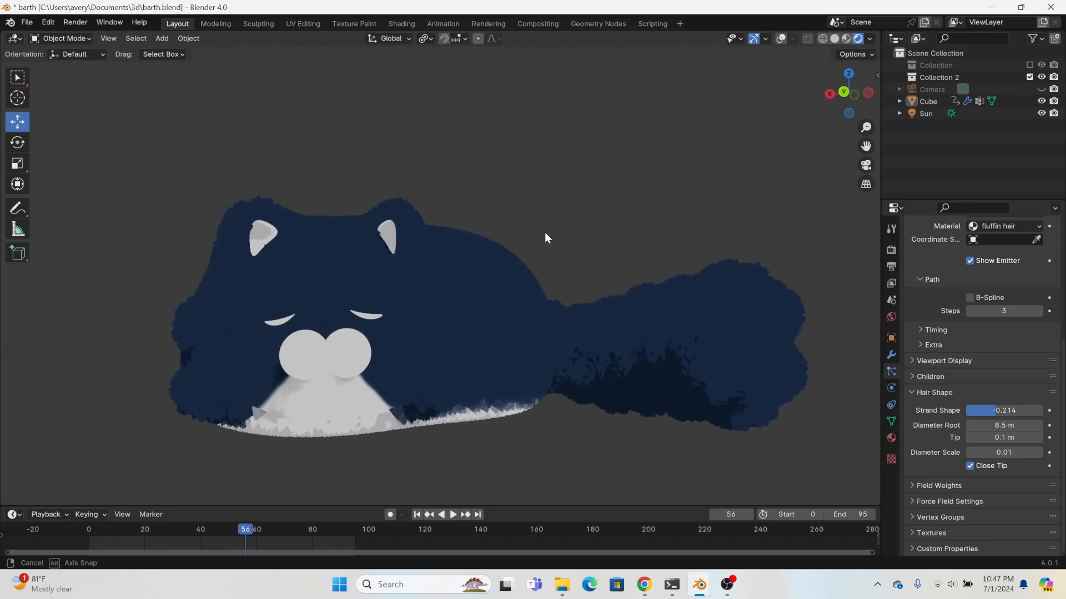
scroll(397, 344, up, 3)
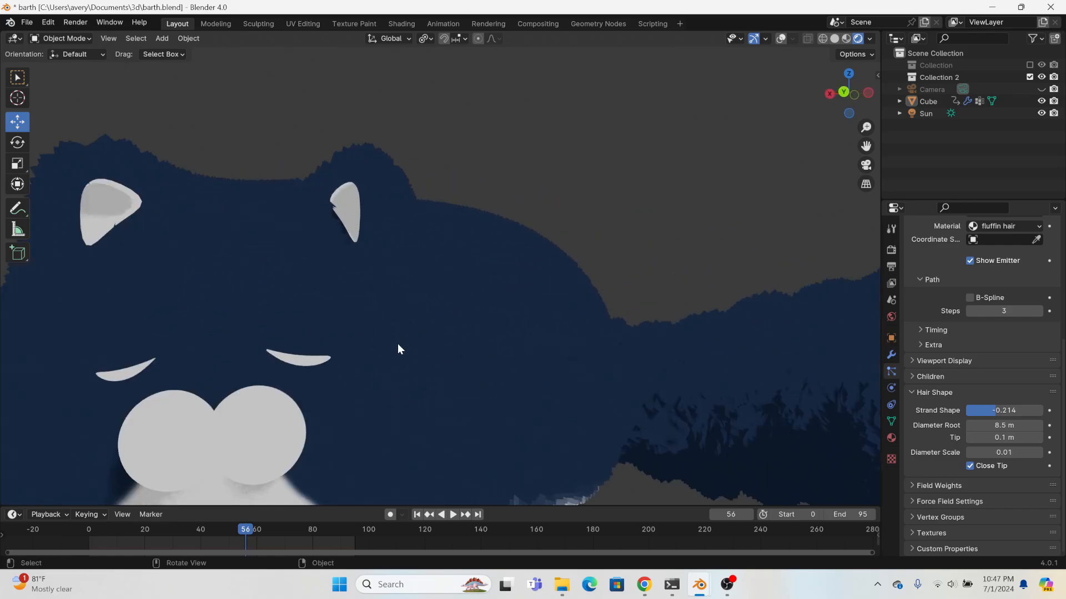
scroll(398, 345, down, 2)
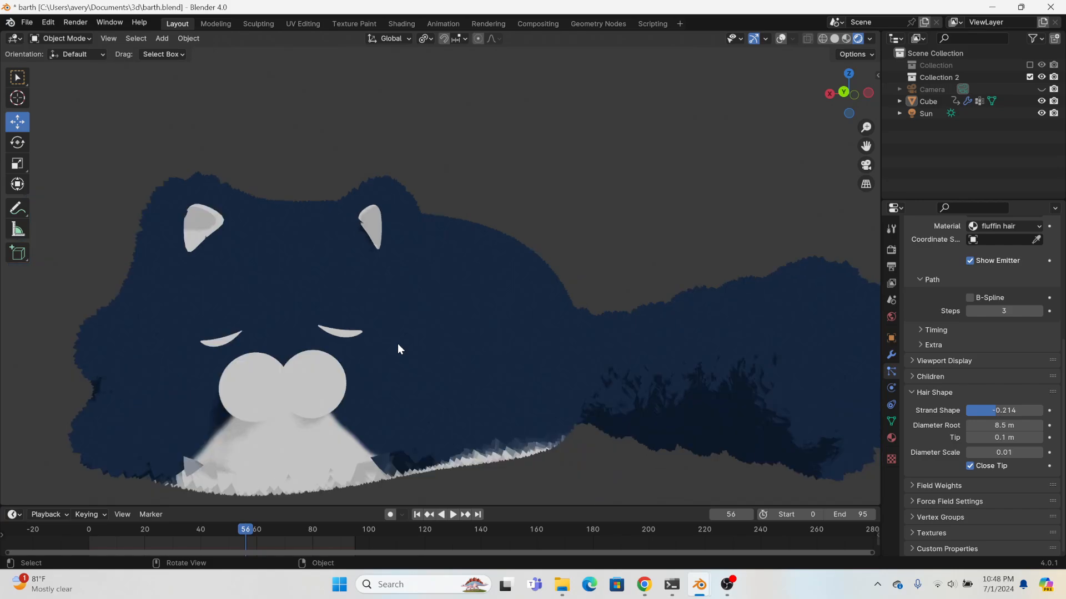
- In the Modeling workspace, select the cat's chest faces below the two muzzle spheres instead of the eyes
click(214, 23)
scroll(452, 317, down, 3)
middle_drag(452, 317, 170, 311)
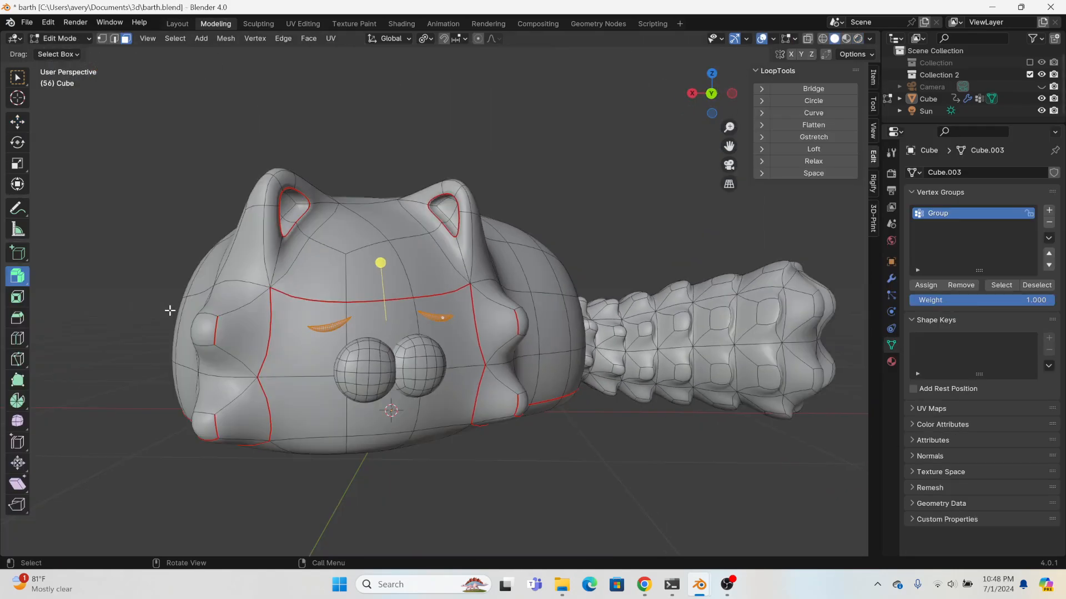
shift+click(381, 420)
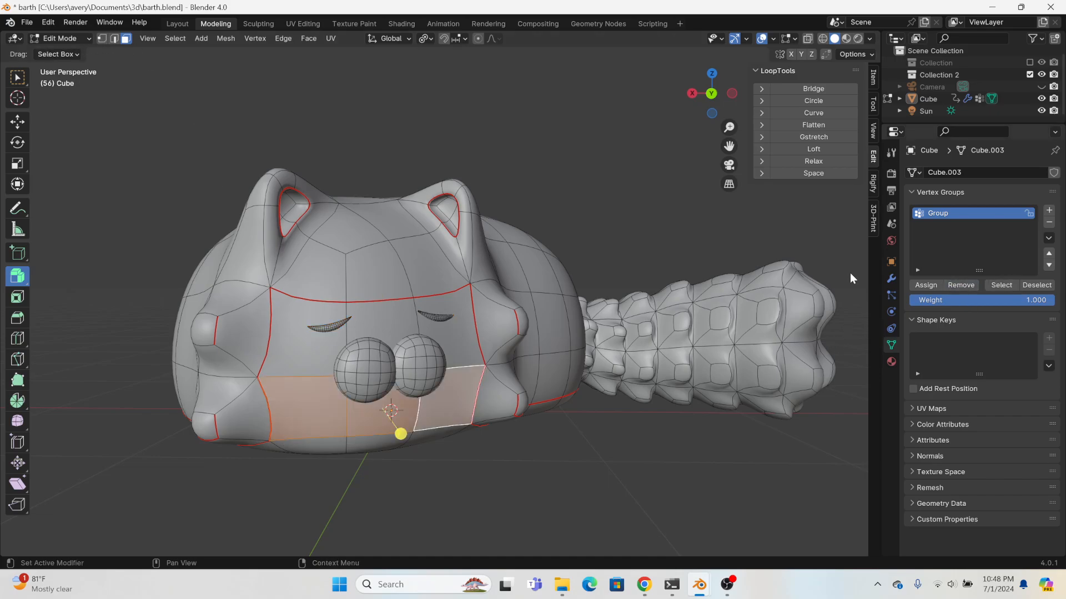
- Return to the Layout workspace and compare the rendered cat in Edit Mode and Object Mode, finishing in Object Mode
click(177, 24)
mouse_move(208, 144)
middle_down()
mouse_move(266, 145)
mouse_move(209, 133)
middle_up()
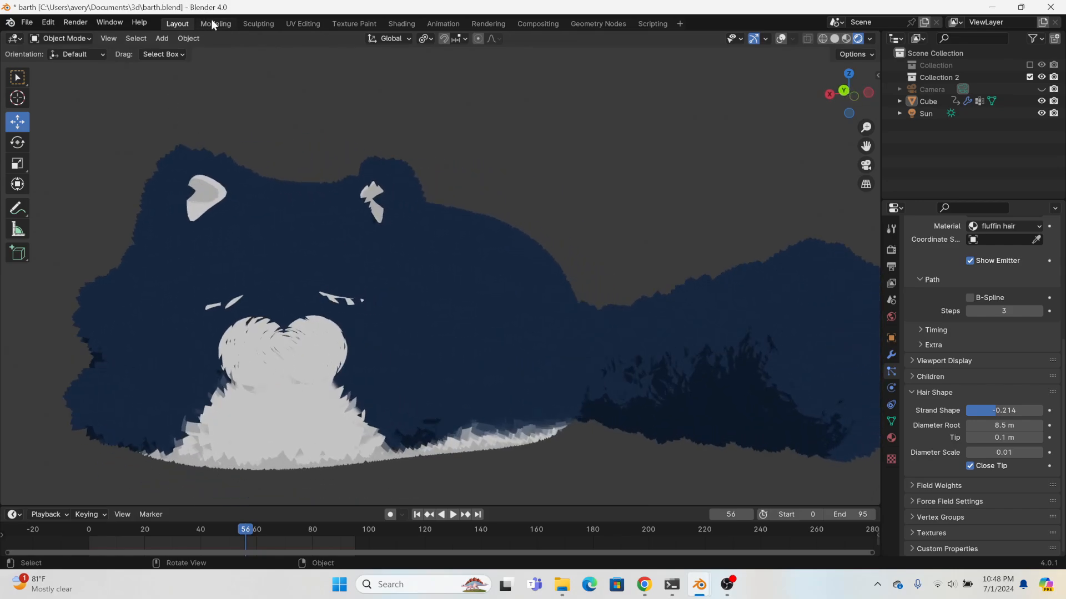
click(212, 22)
click(189, 25)
key(Tab)
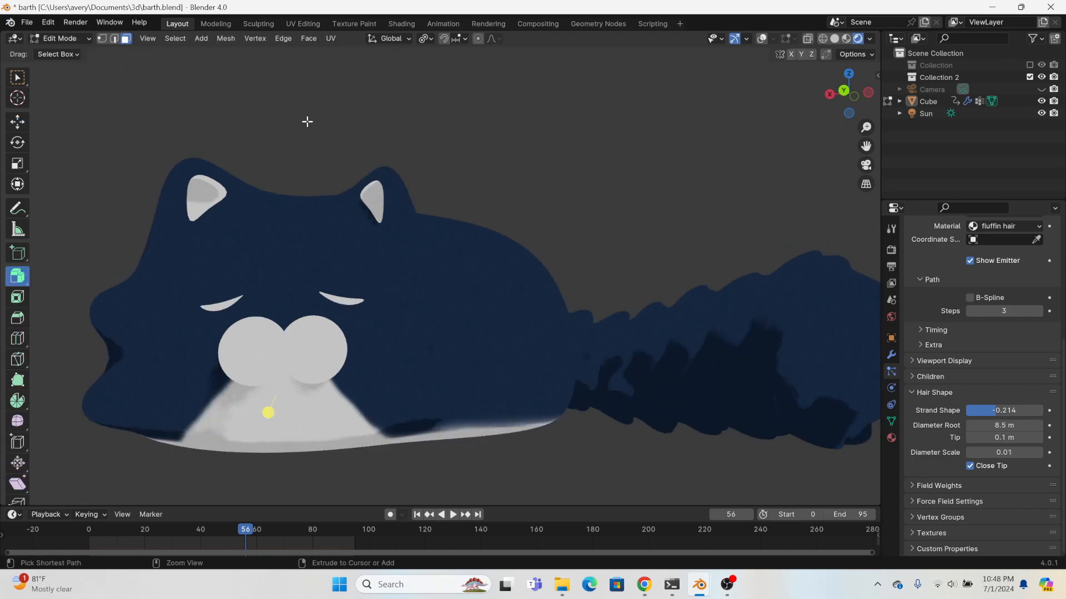
key(Tab)
key(Tab)
key(Tab)
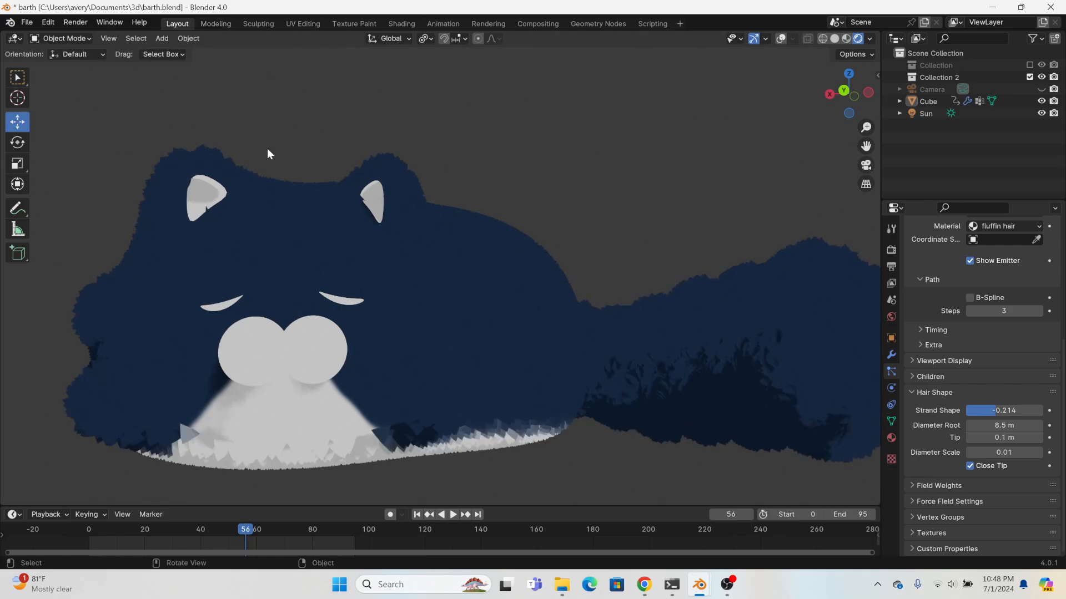
scroll(278, 159, down, 15)
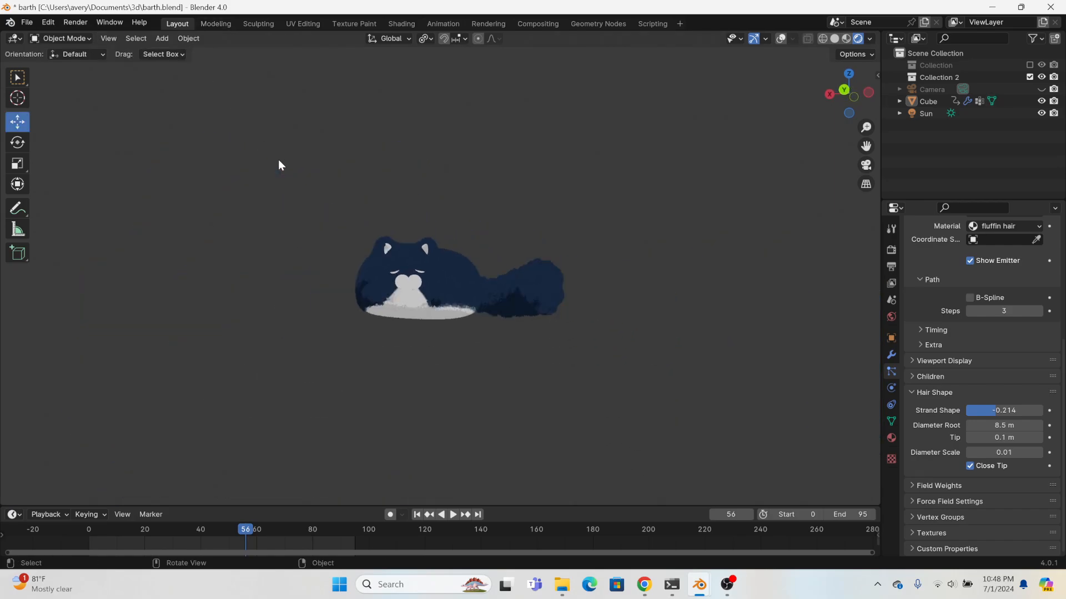